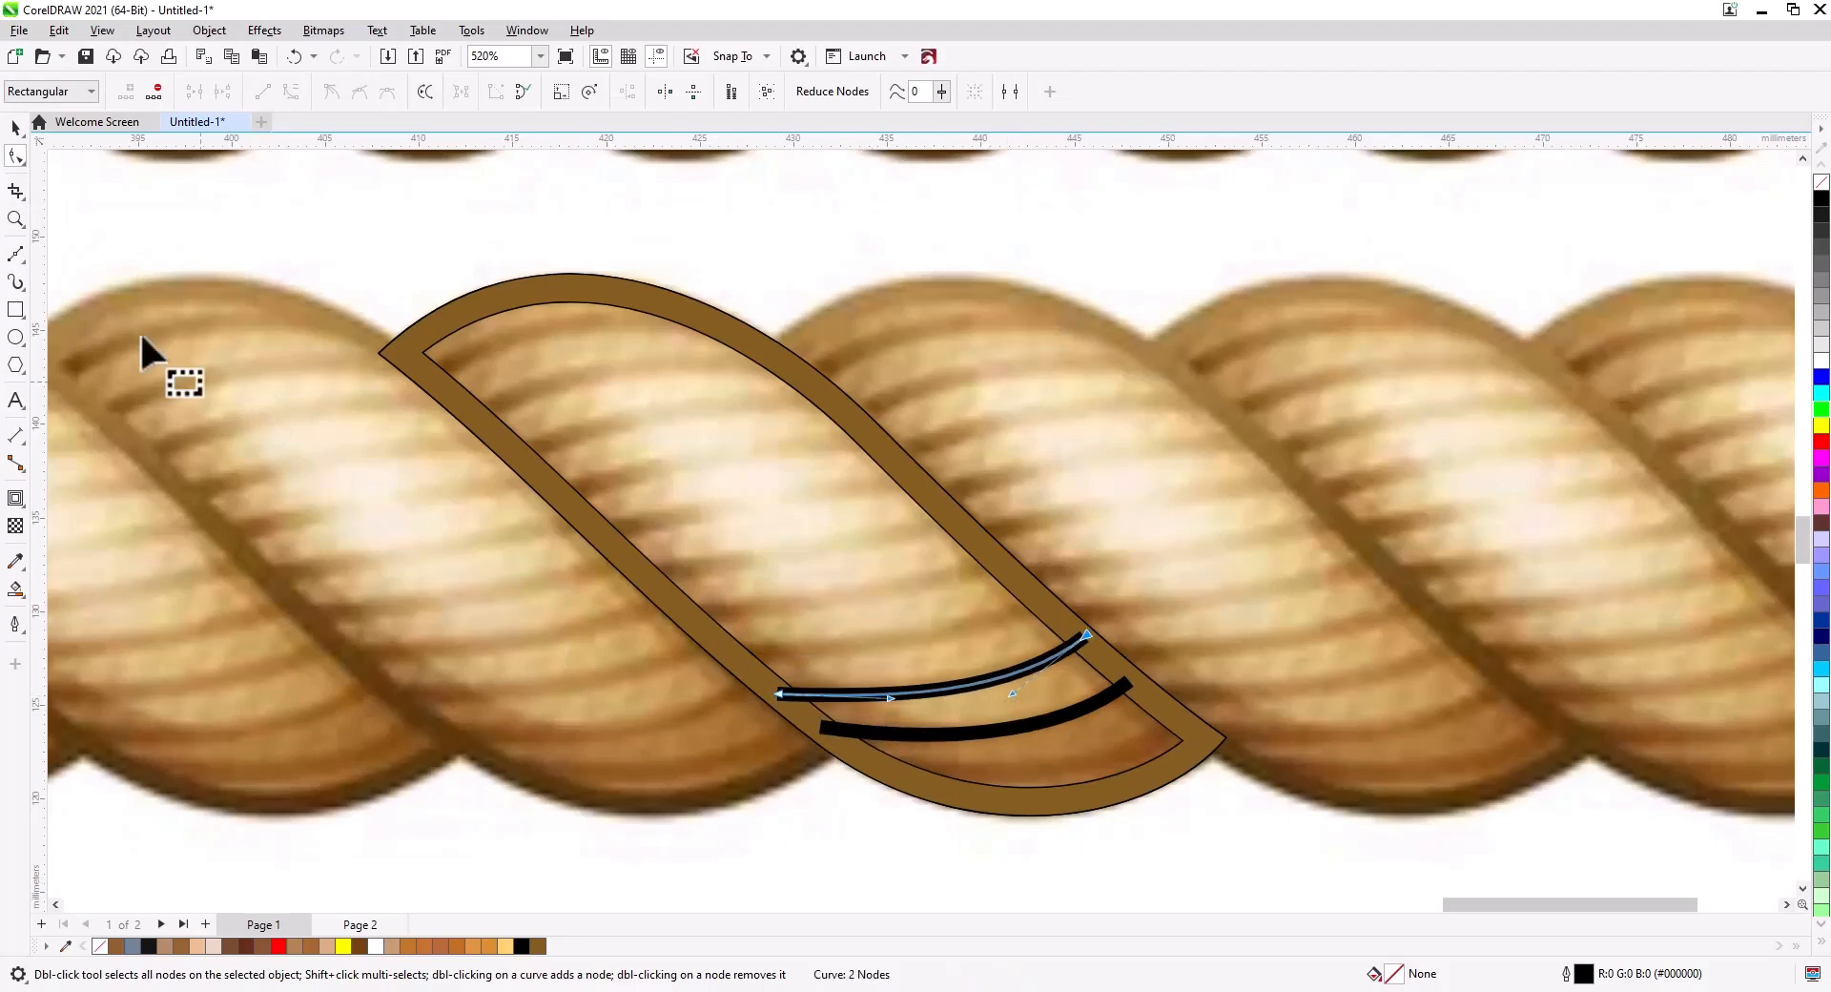
right_click(947, 635)
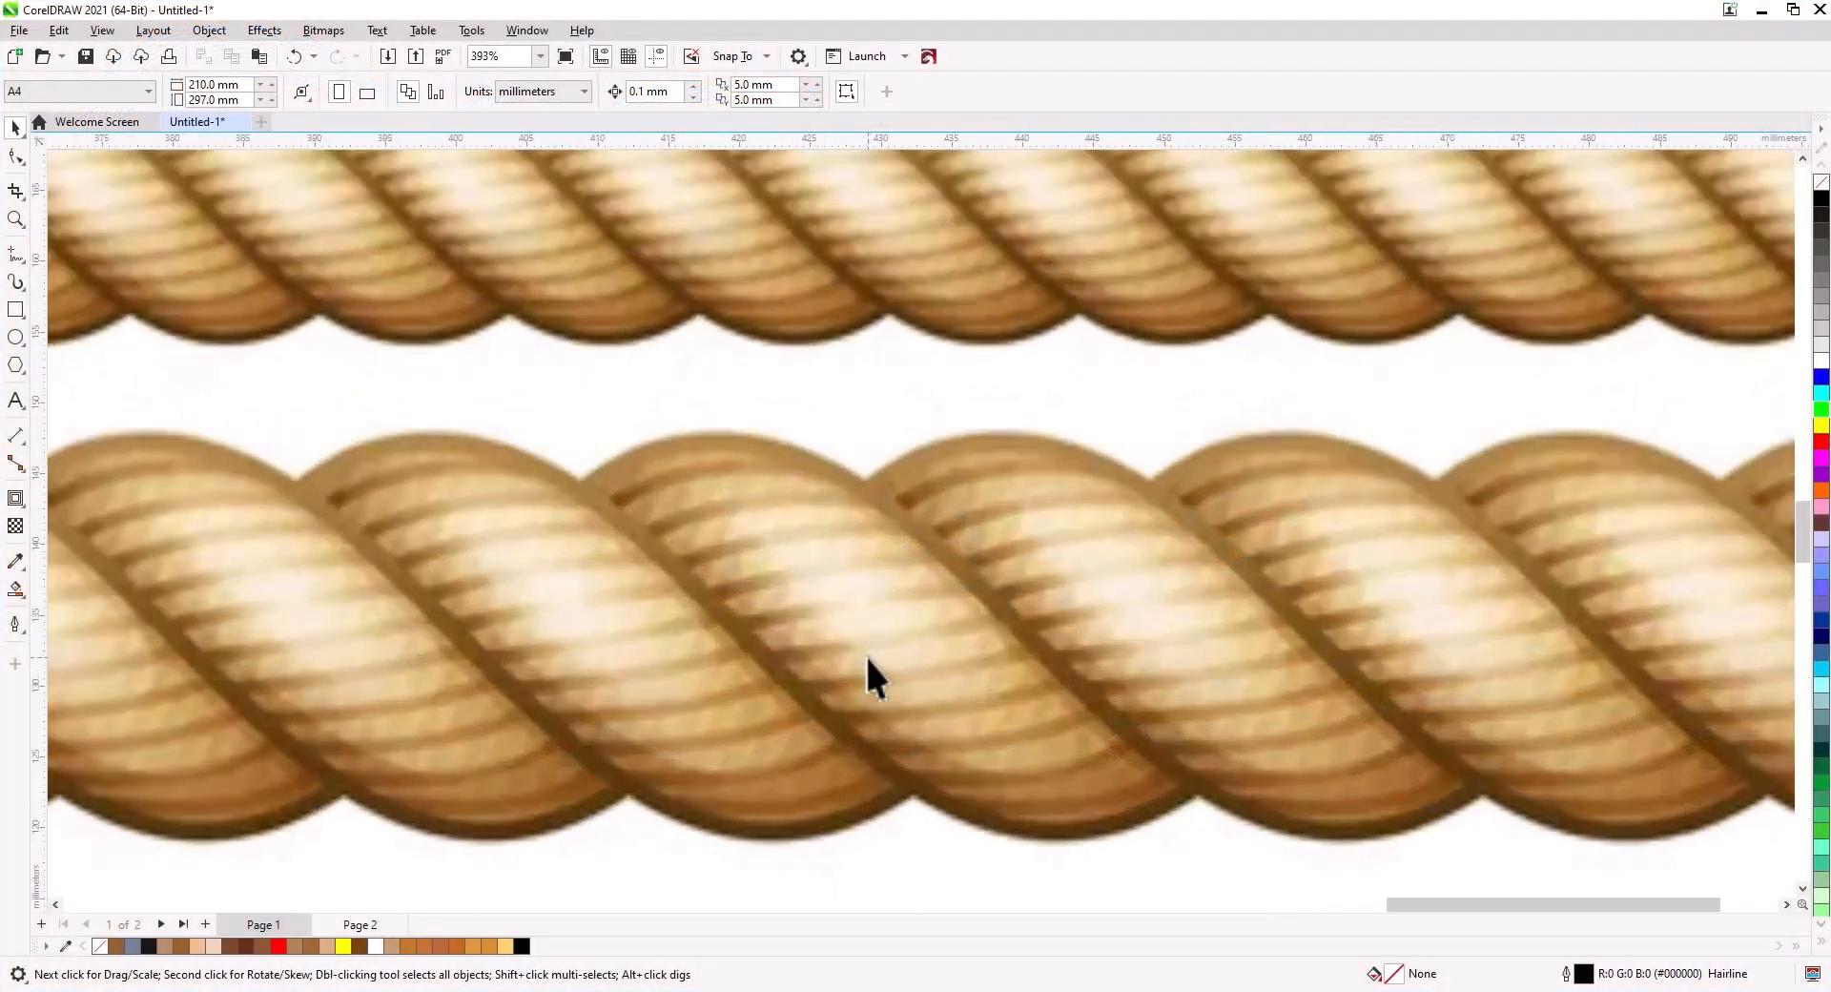
scroll(866, 654, "up", 2)
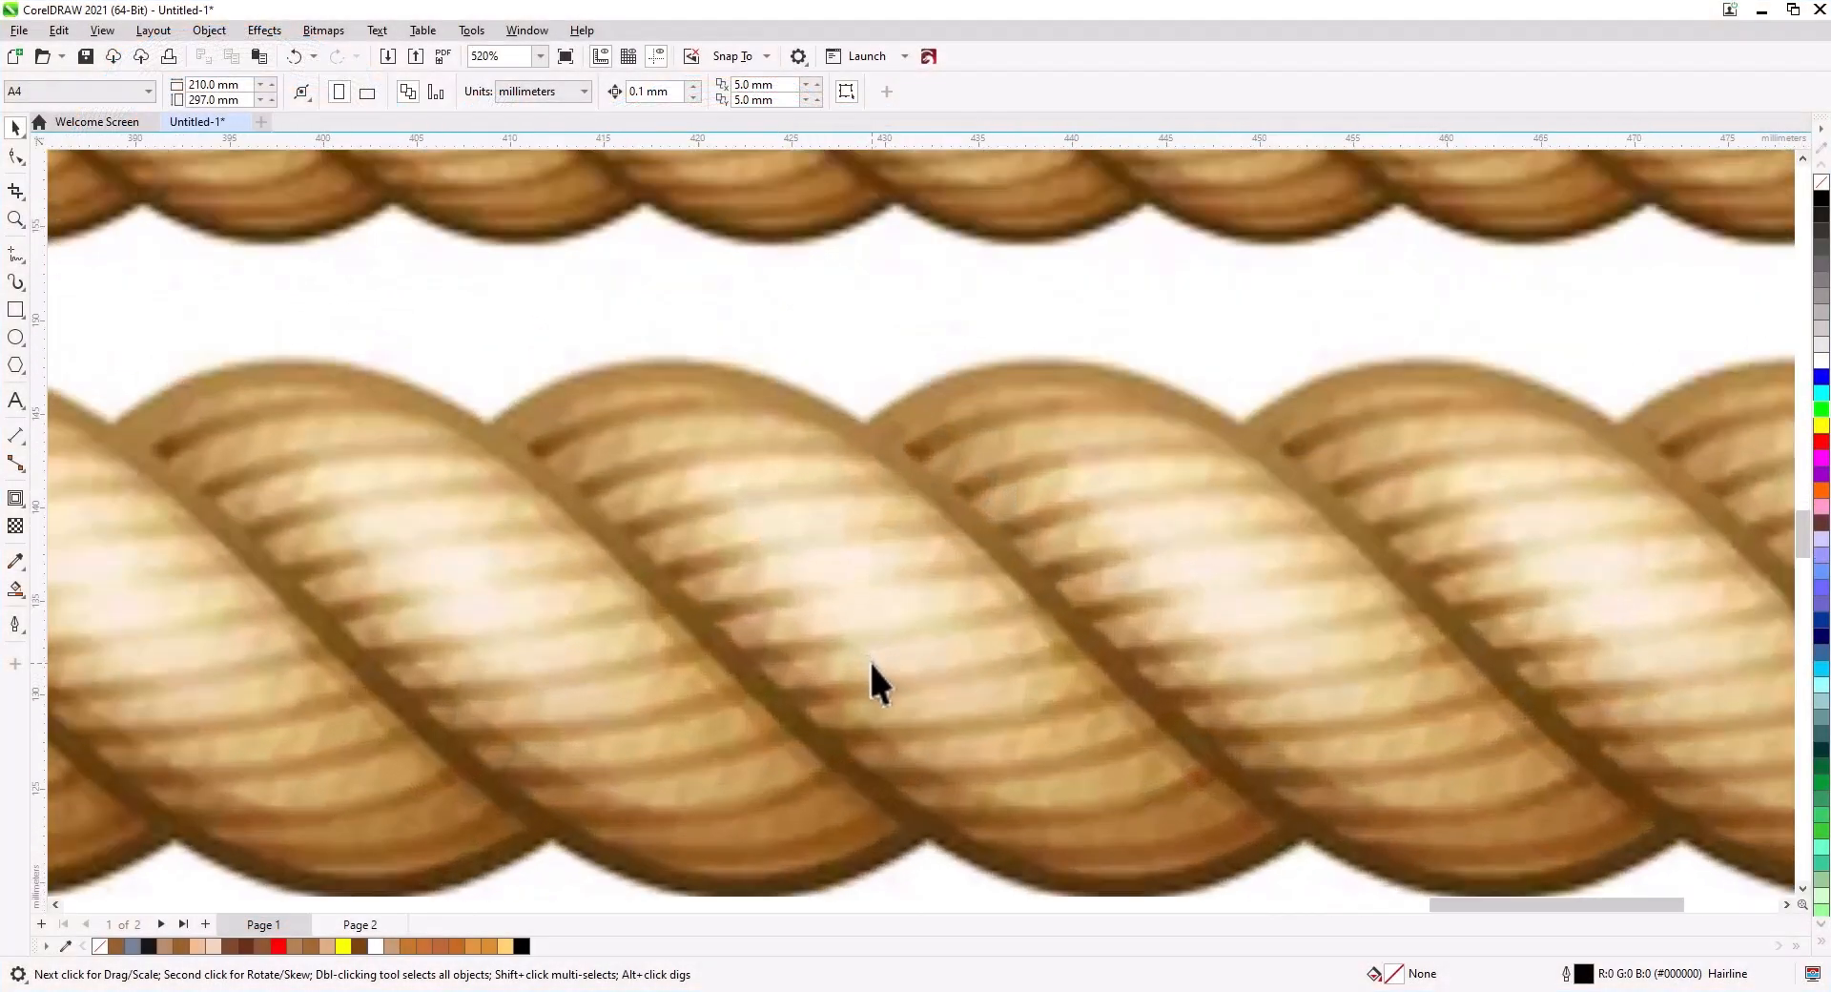
Draw a closed four-sided outline over one diagonal rope strand with the Bézier tool.
left_click(17, 257)
left_click(75, 297)
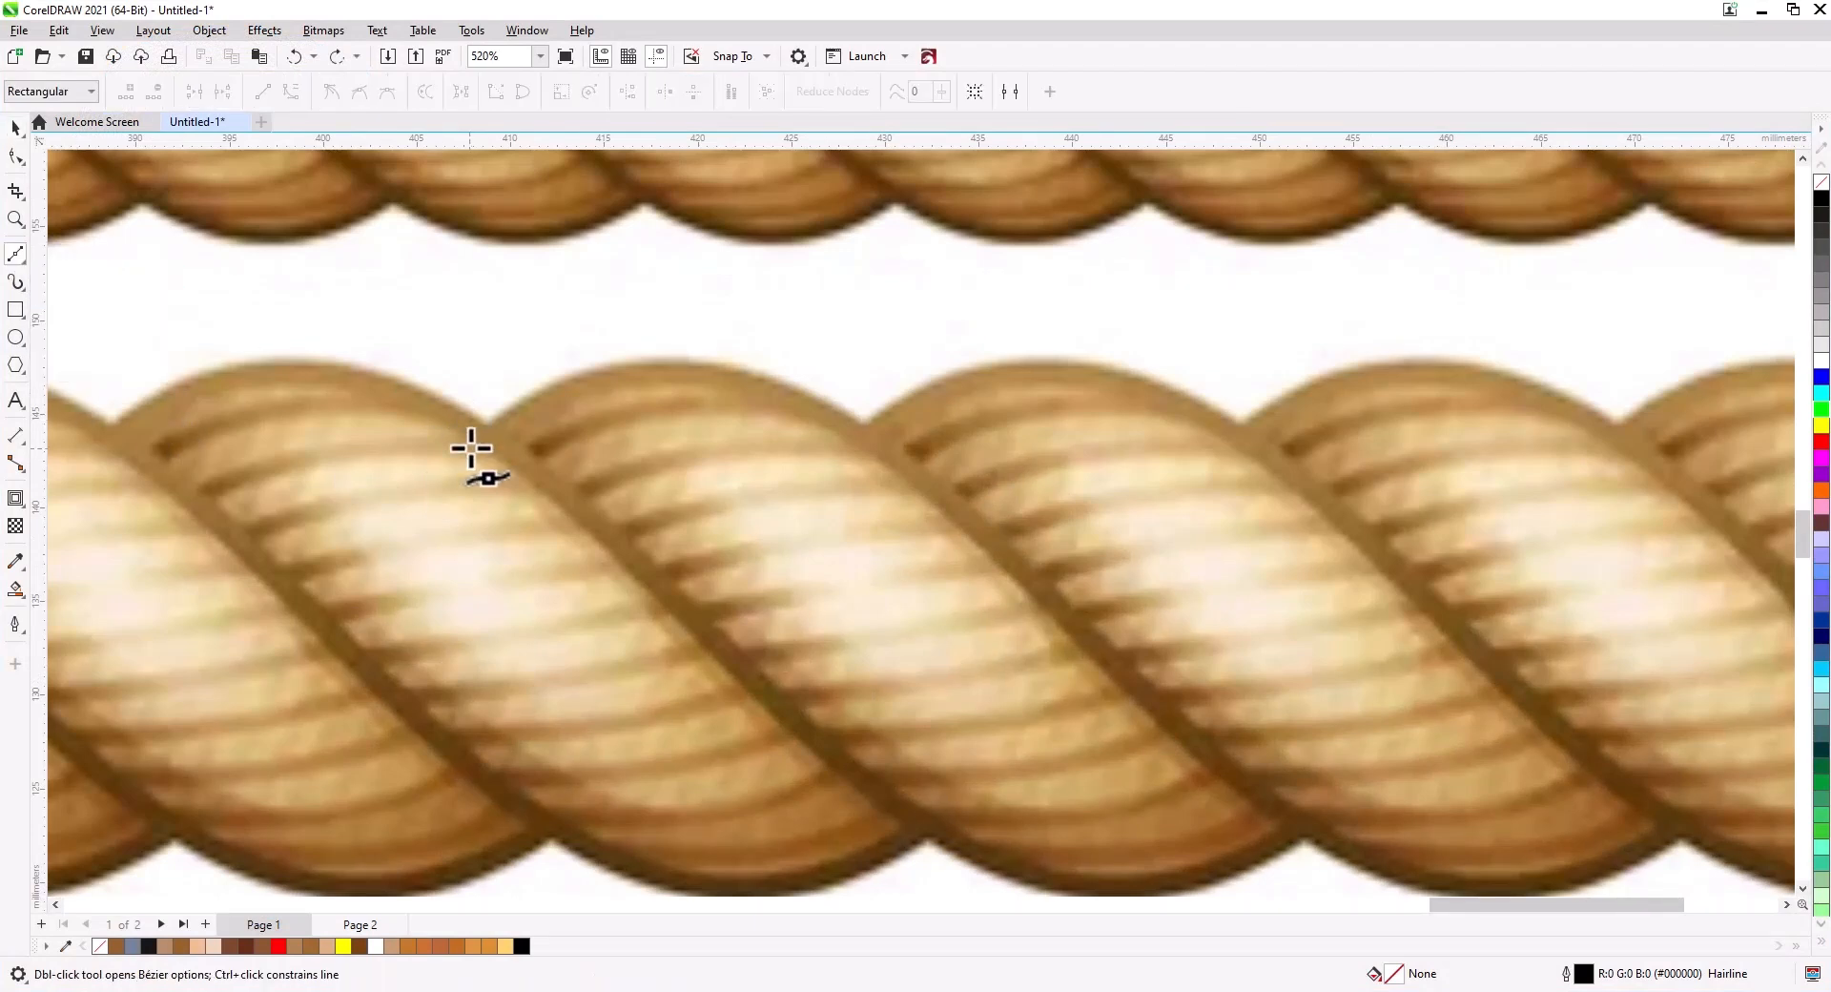
left_click(470, 437)
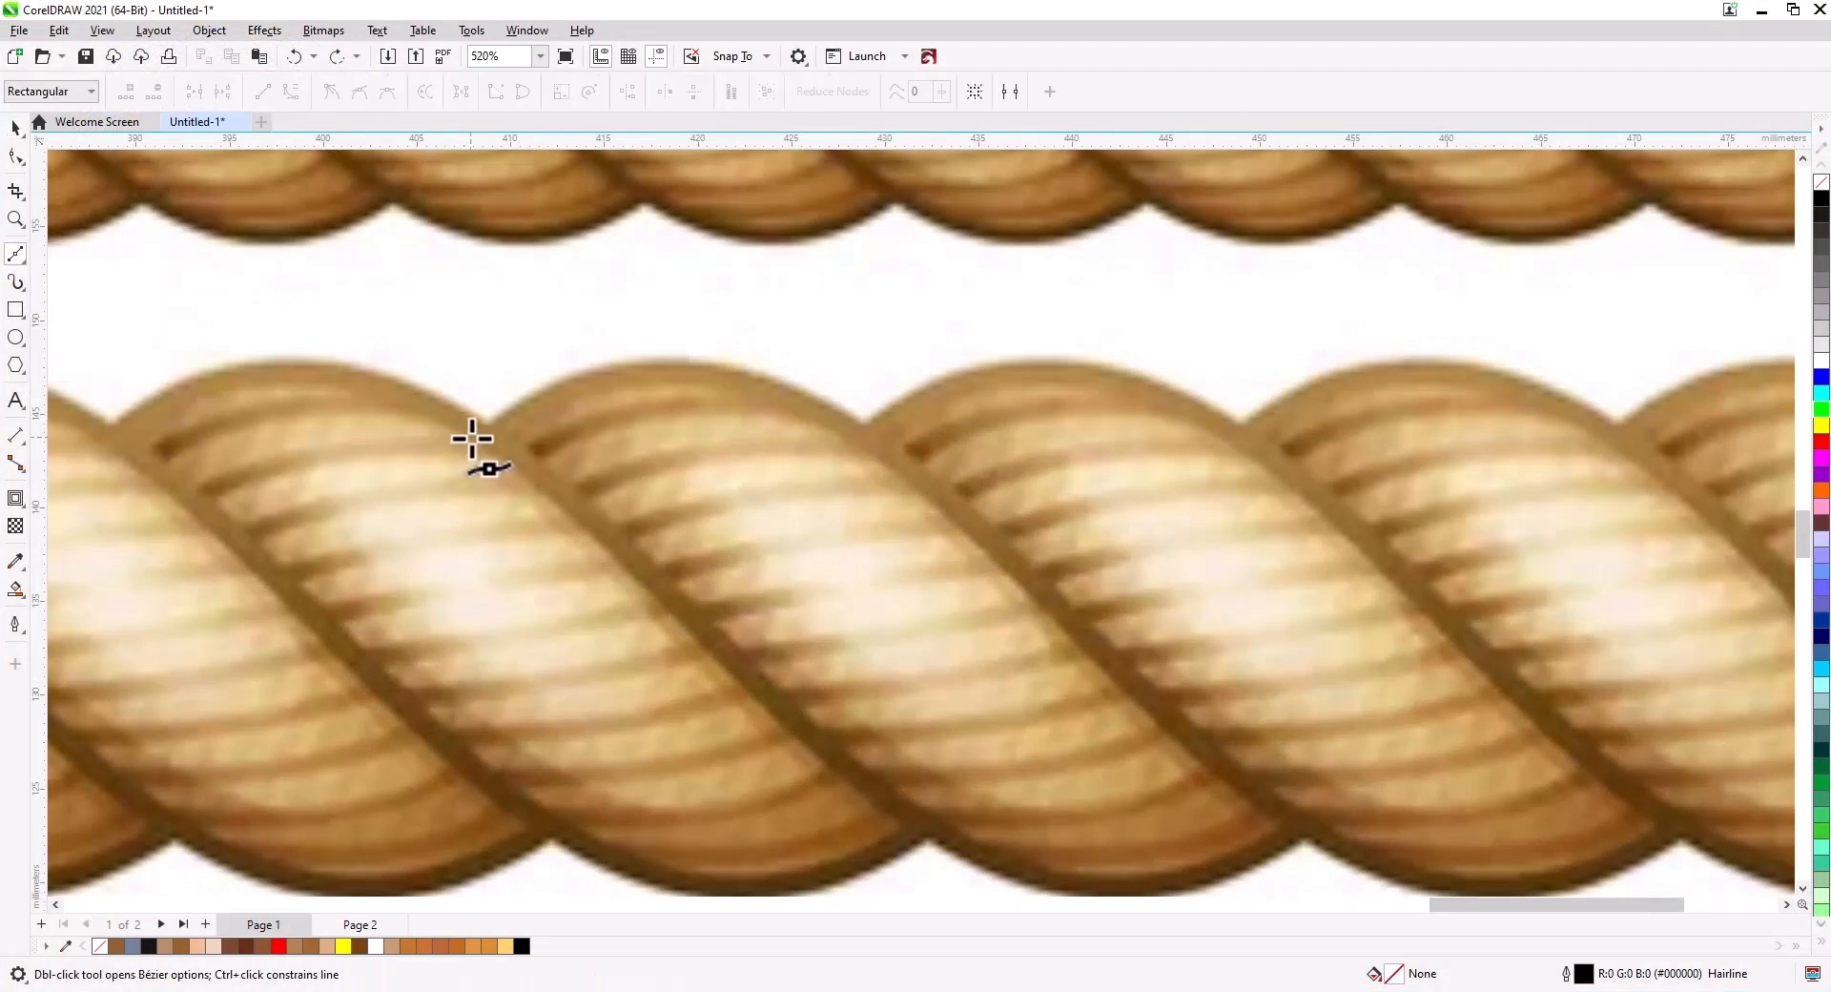
left_click(867, 424)
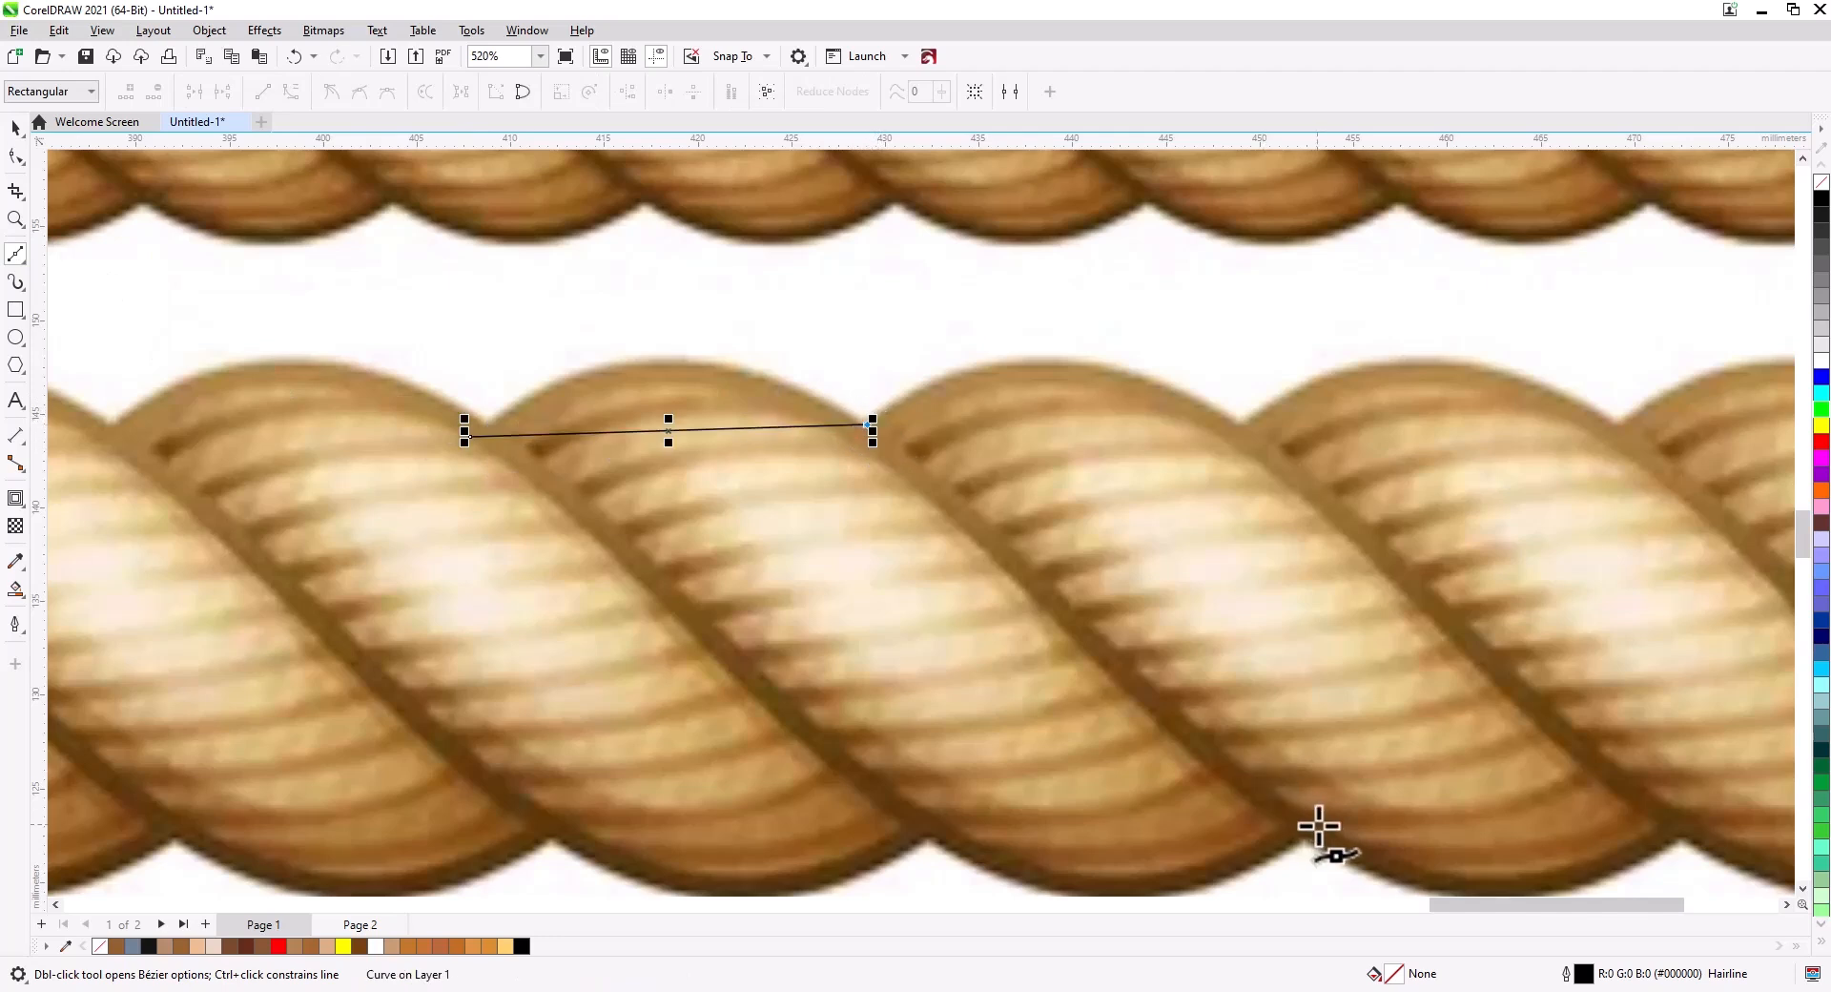
double_click(1318, 822)
left_click(904, 823)
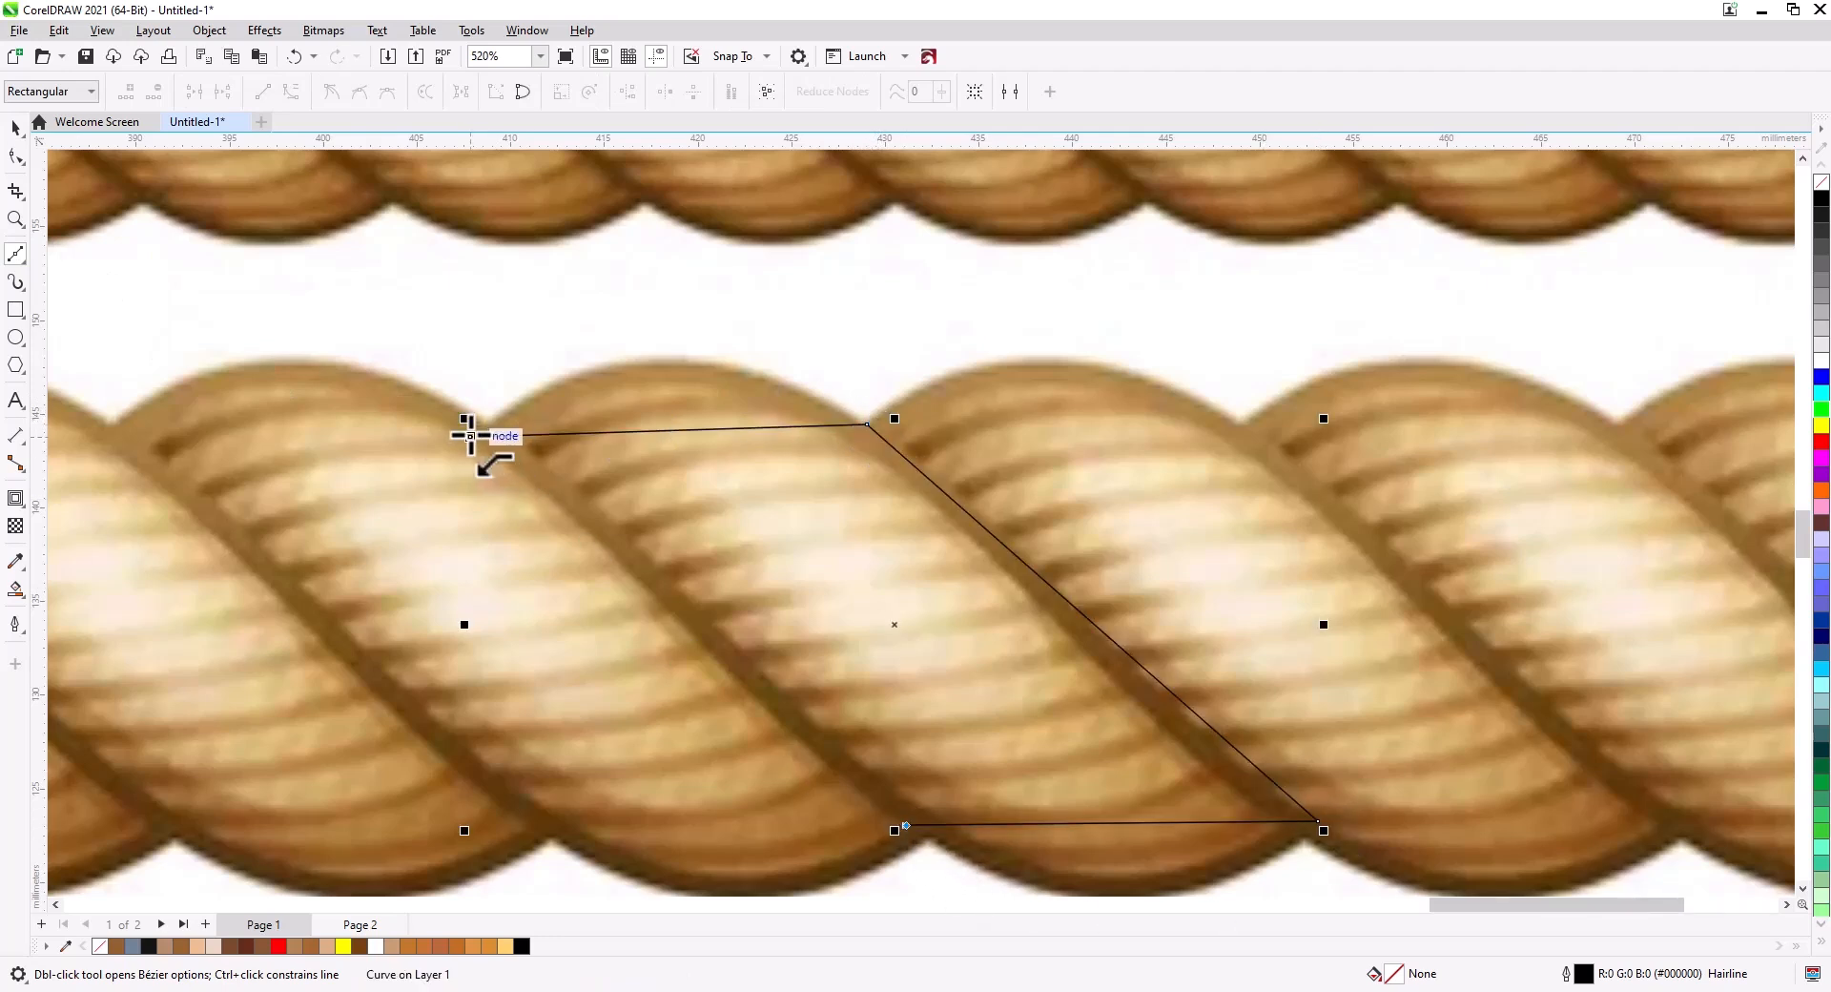
left_click(470, 437)
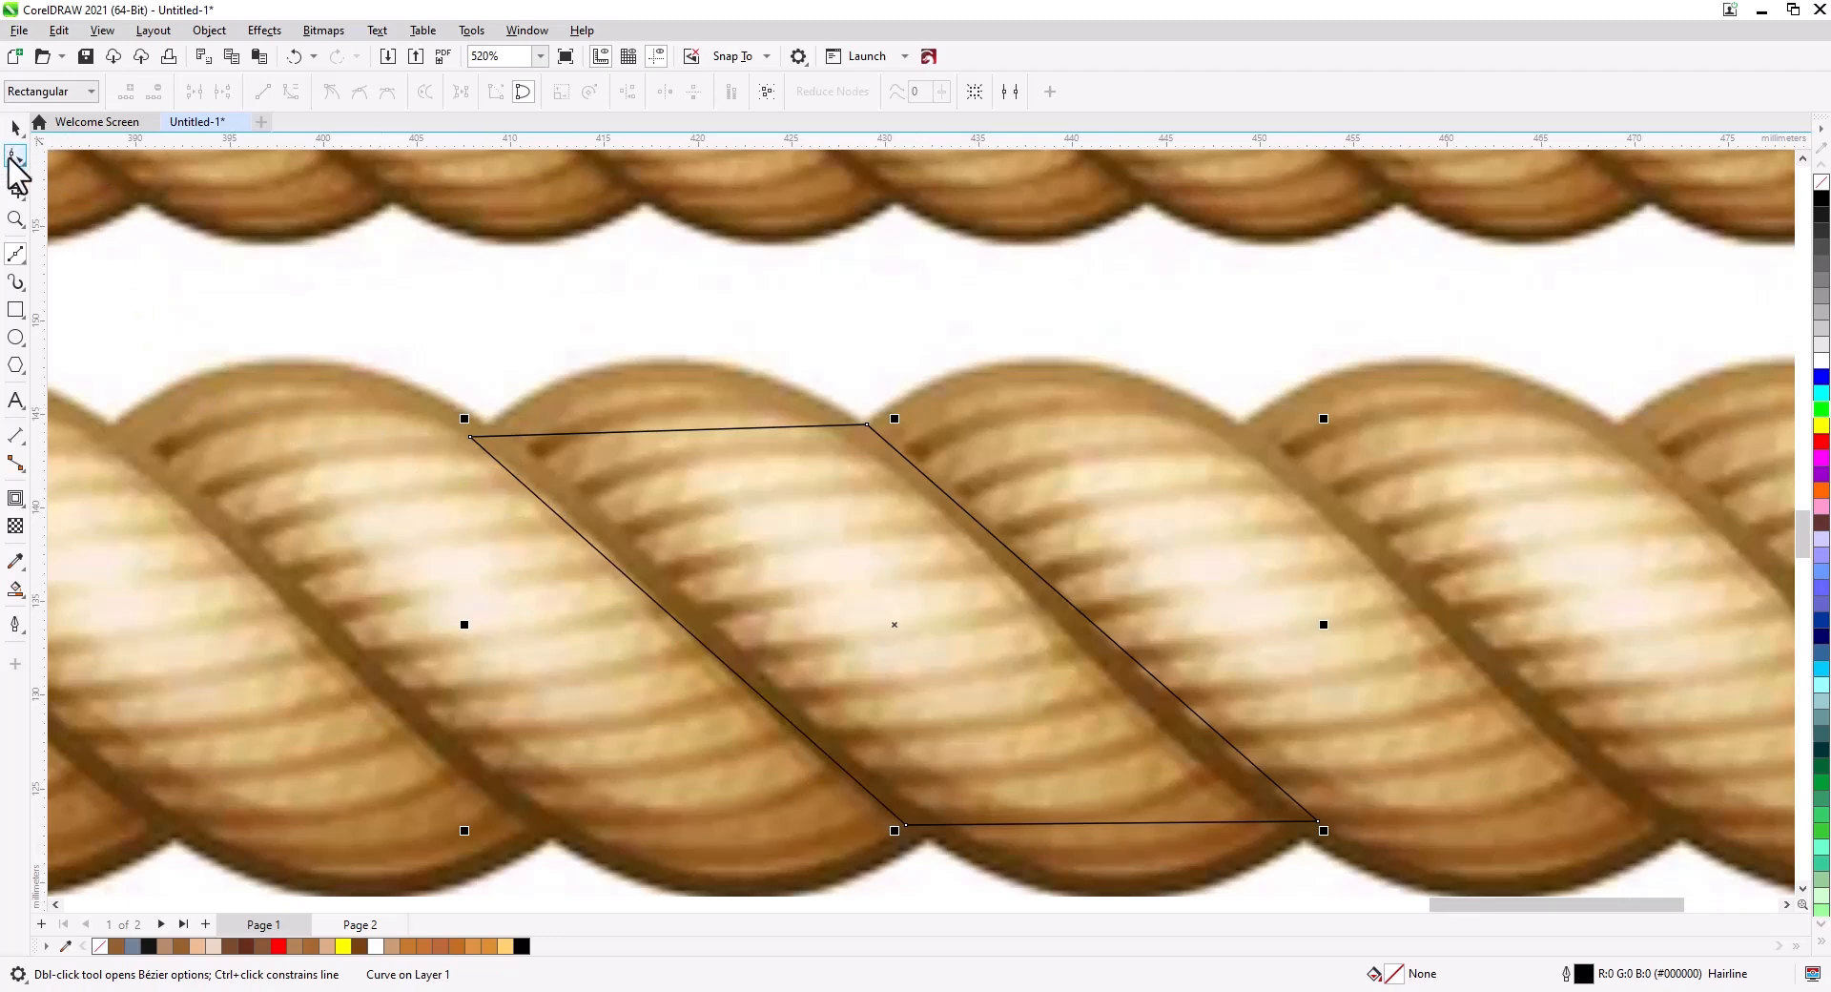
Bend the outline's top, right and bottom edges into curves following the strand with the Shape tool.
left_click(11, 157)
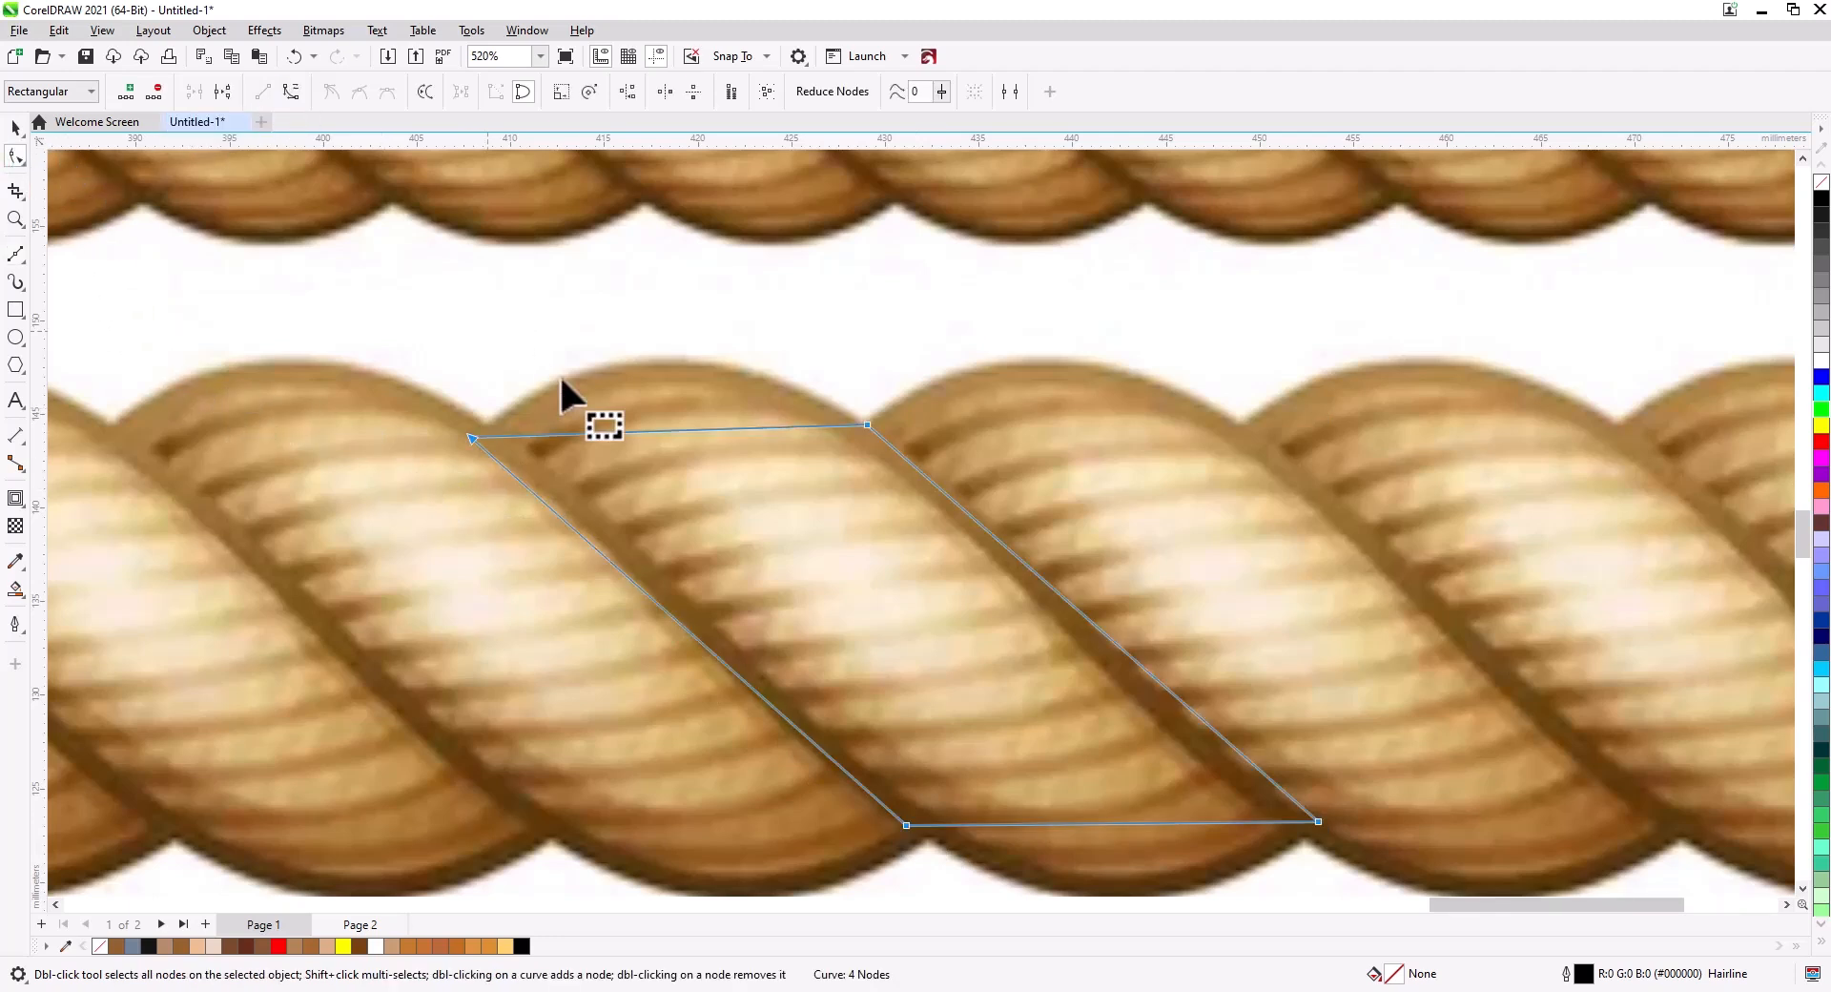
left_click_drag(639, 431, 638, 355)
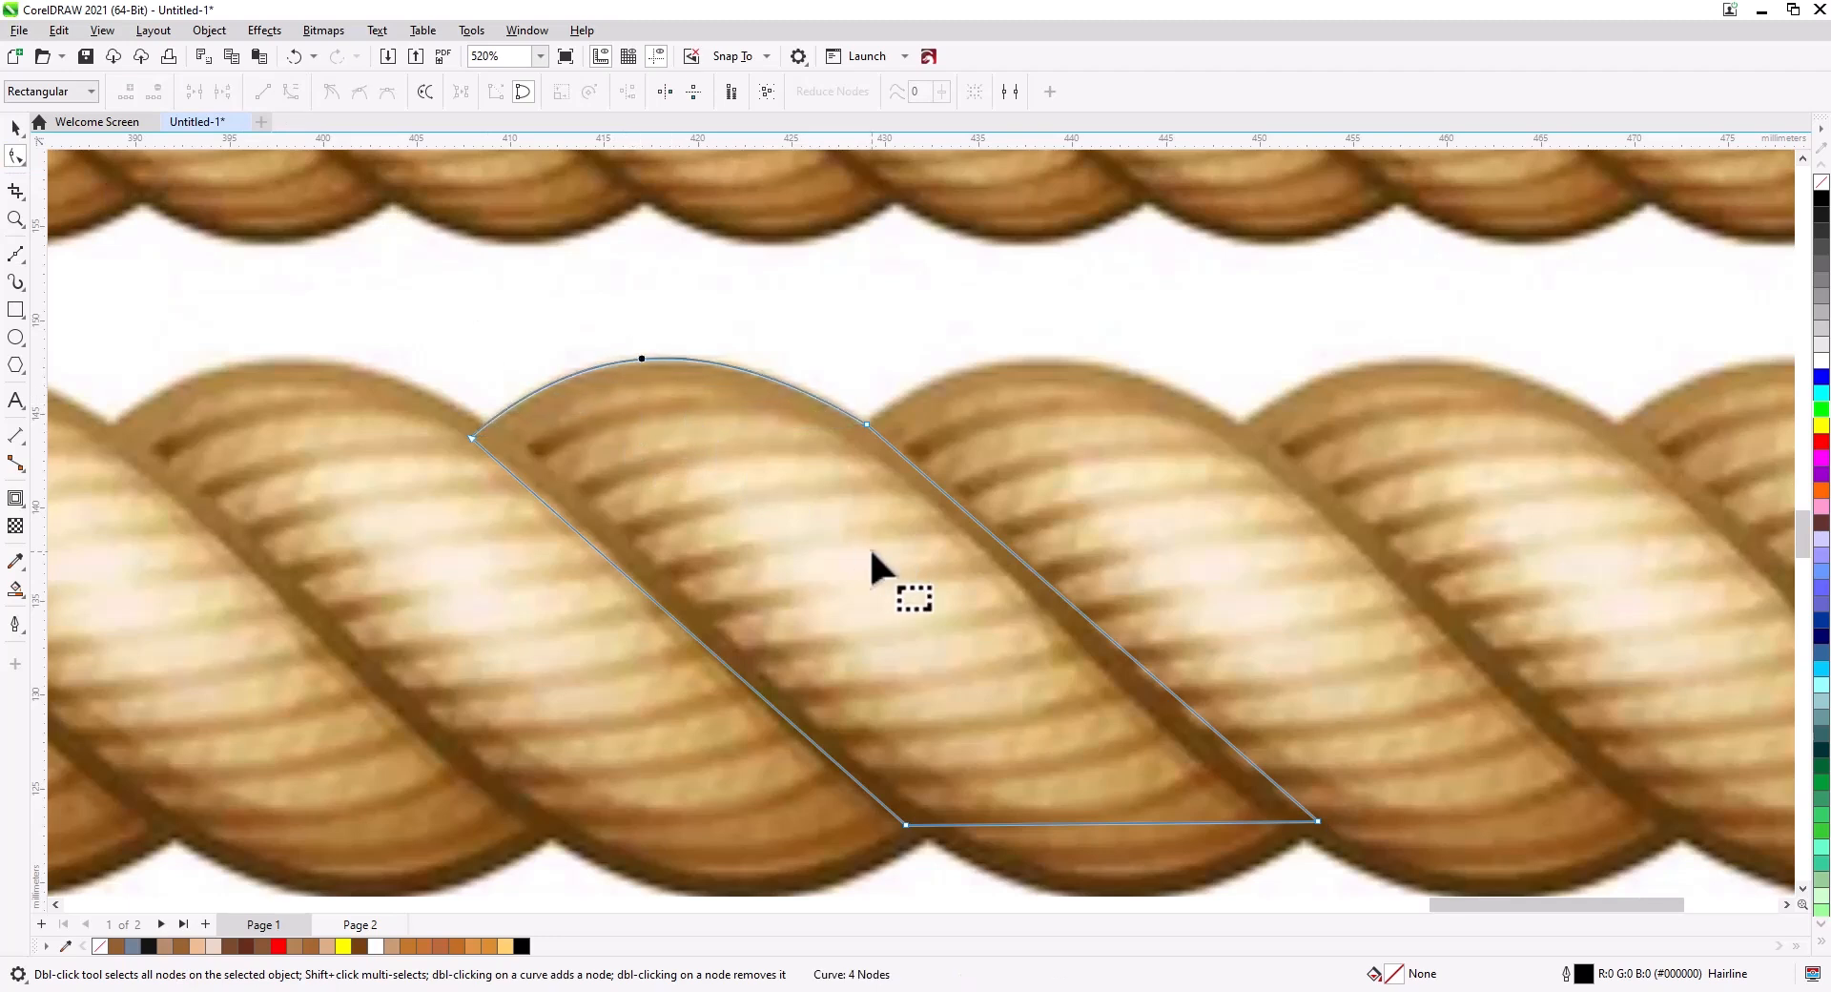
left_click(1318, 821)
left_click_drag(1166, 688, 1160, 710)
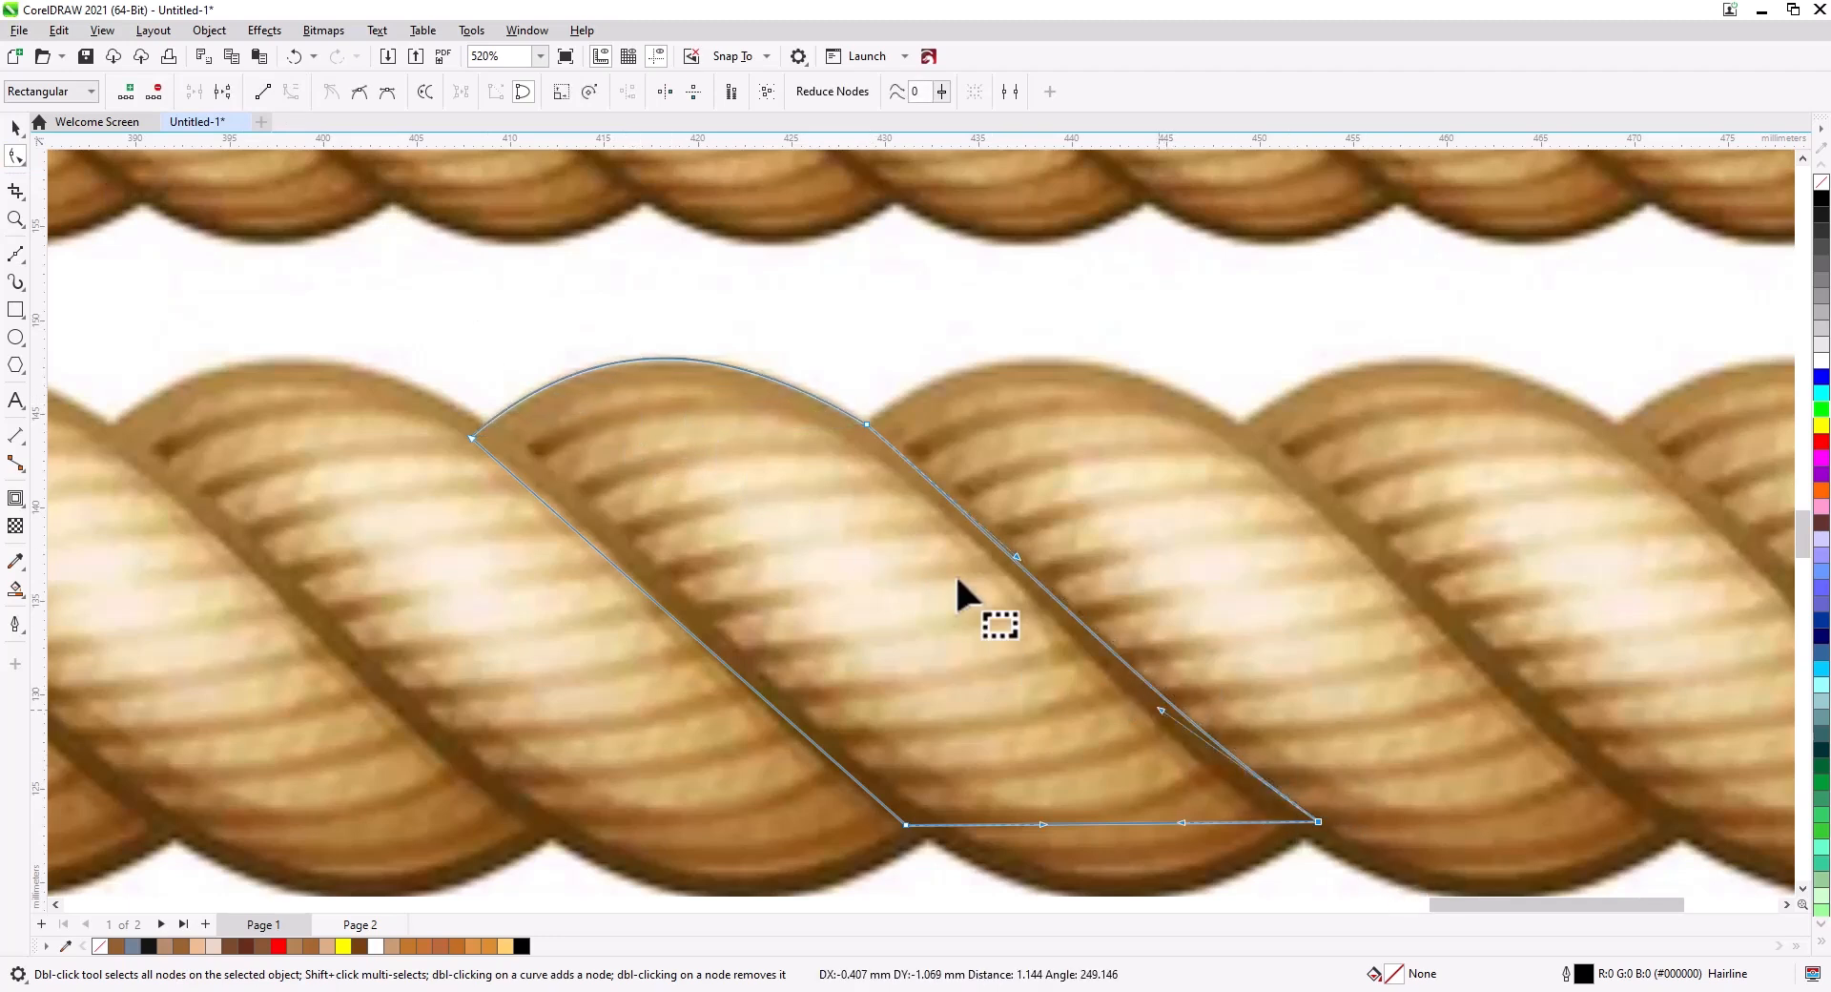
left_click(866, 425)
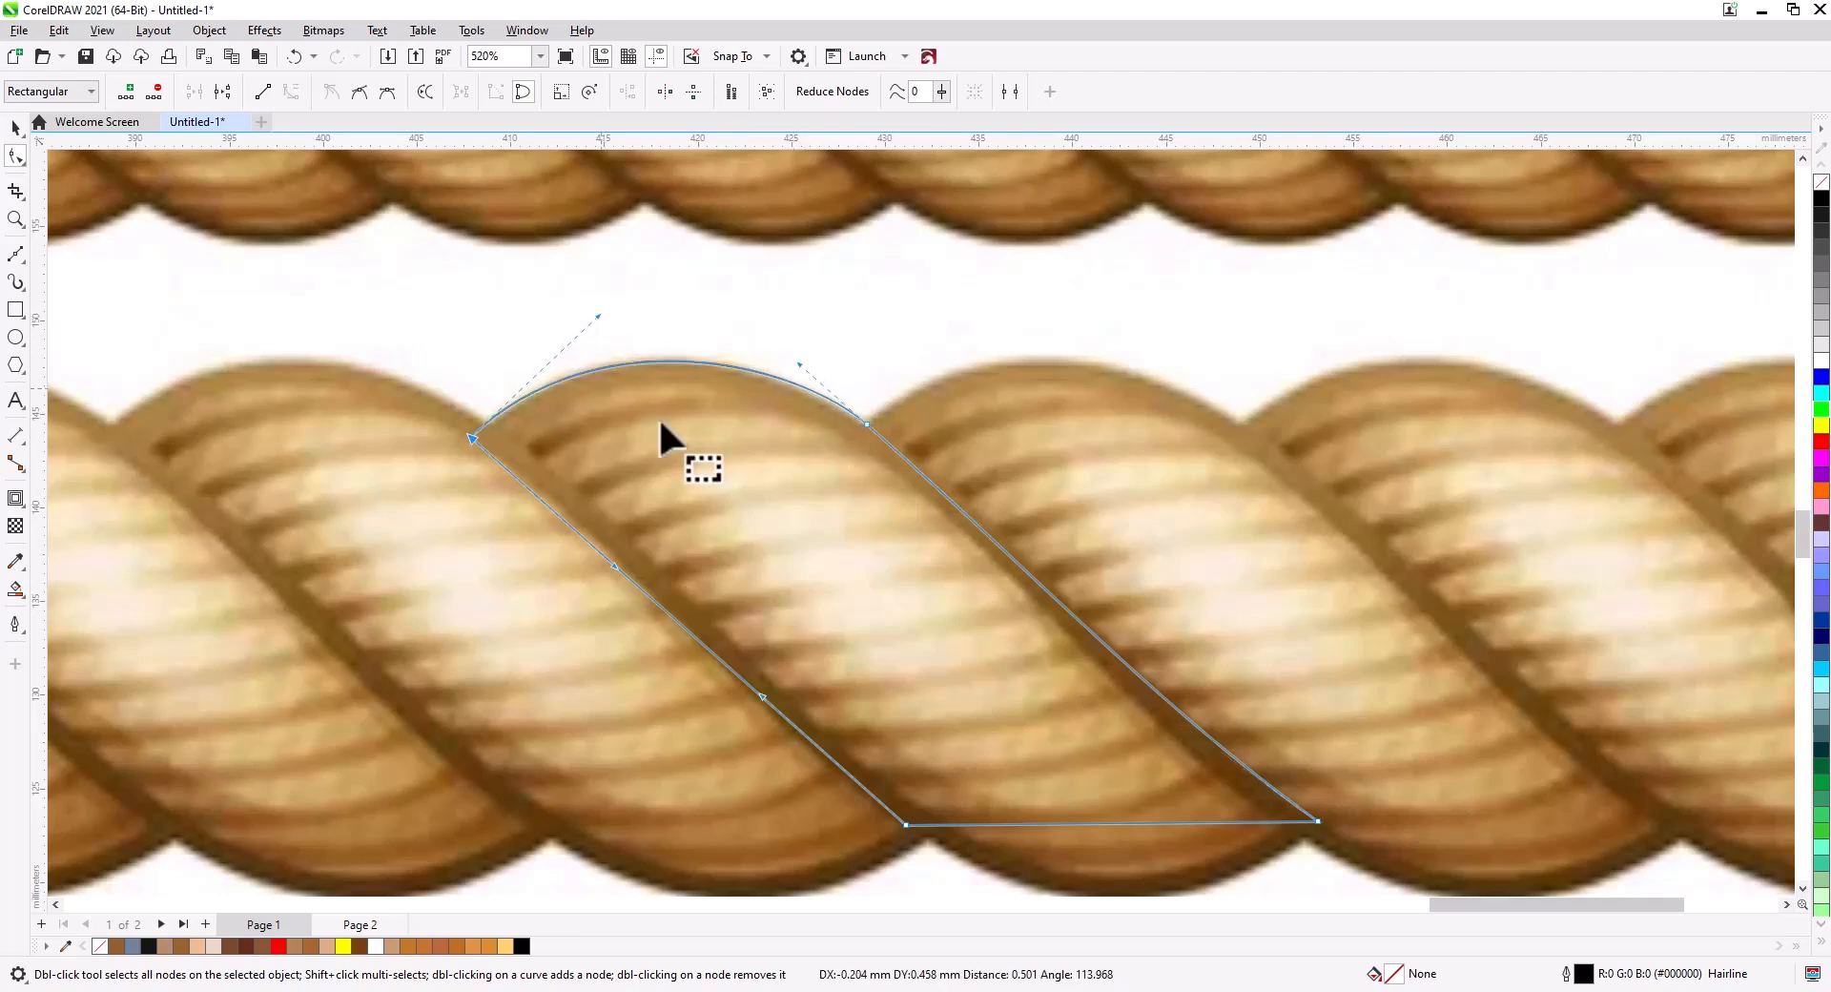
left_click_drag(1079, 824, 1245, 818)
Curve the outline's left edge and make its nodes smooth.
left_click(472, 347)
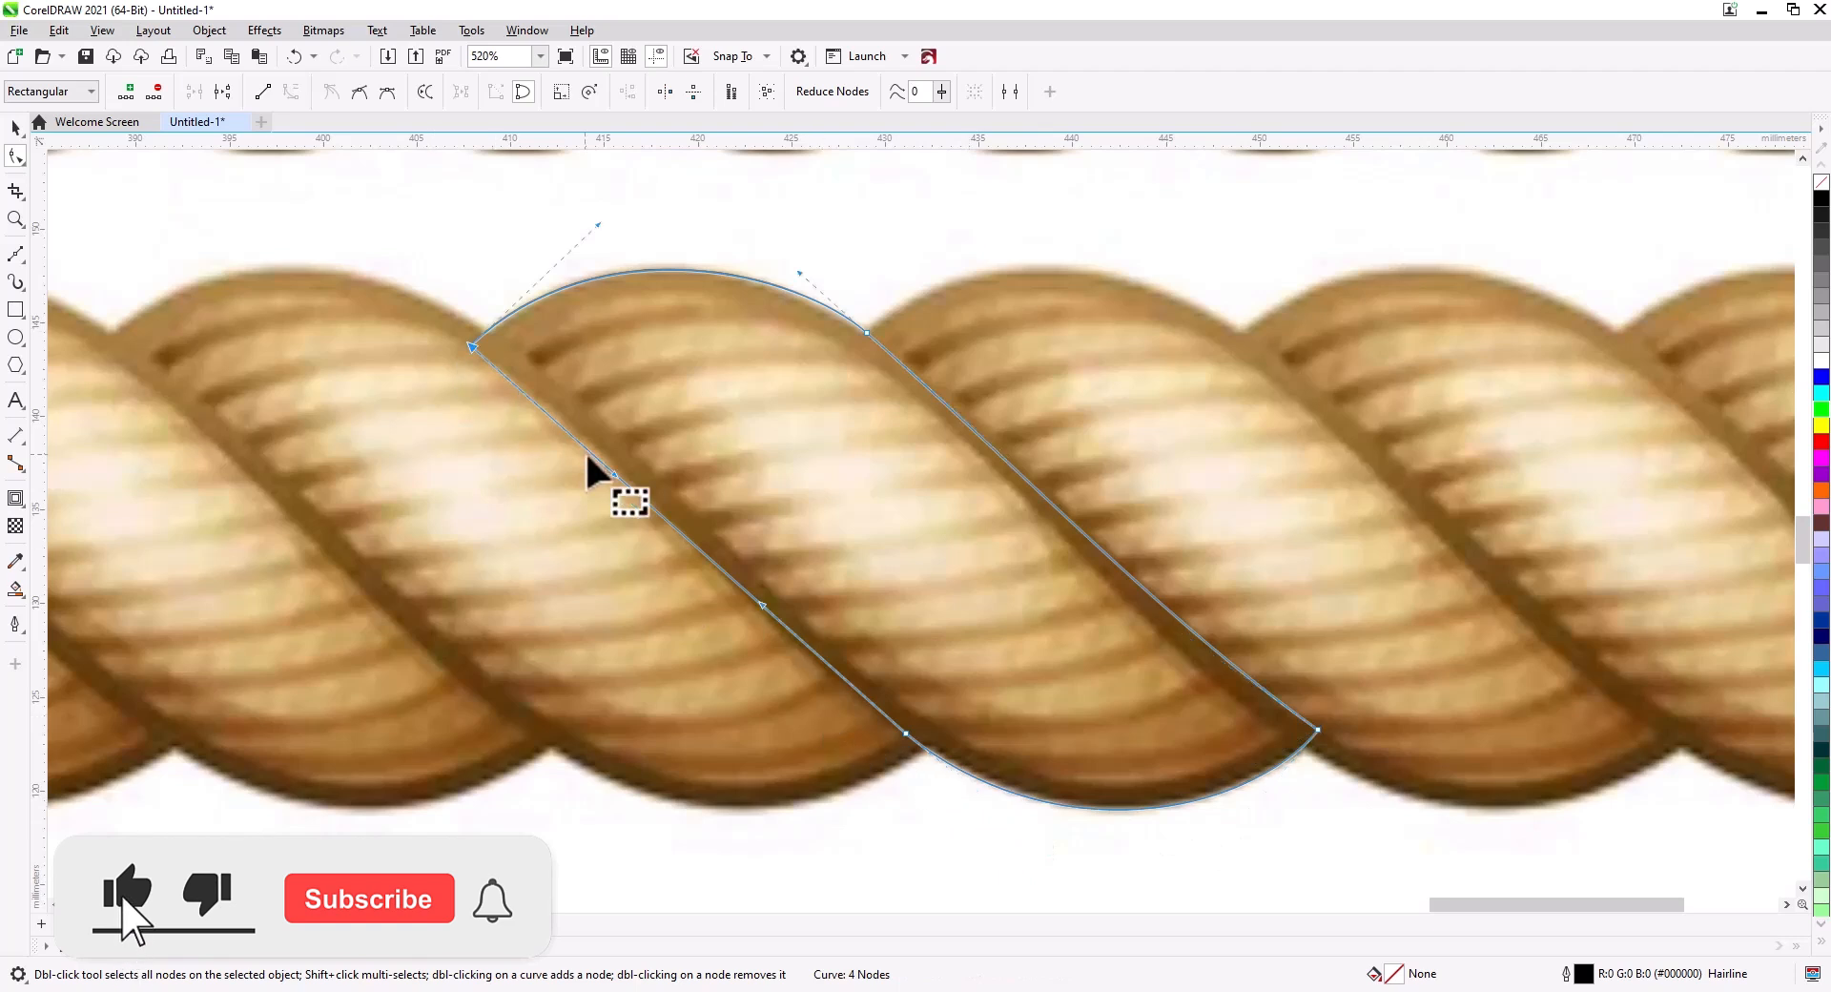
left_click_drag(614, 472, 620, 446)
left_click(969, 786)
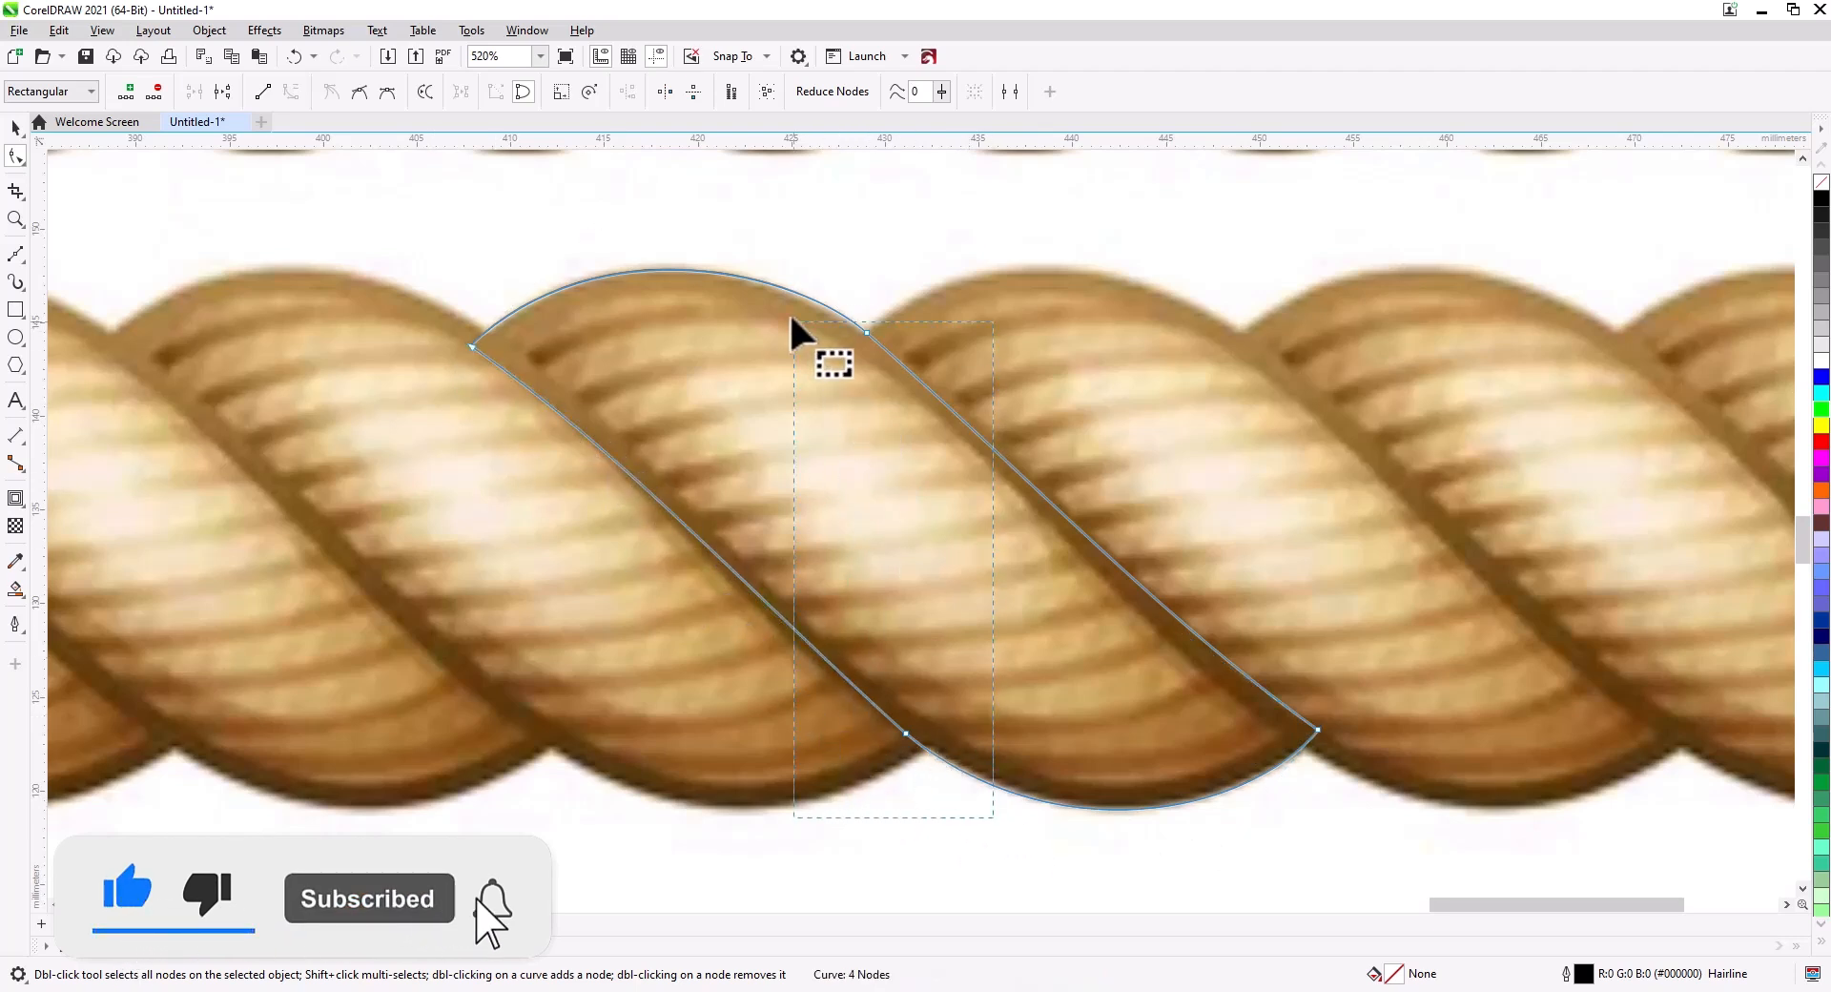
left_click(359, 91)
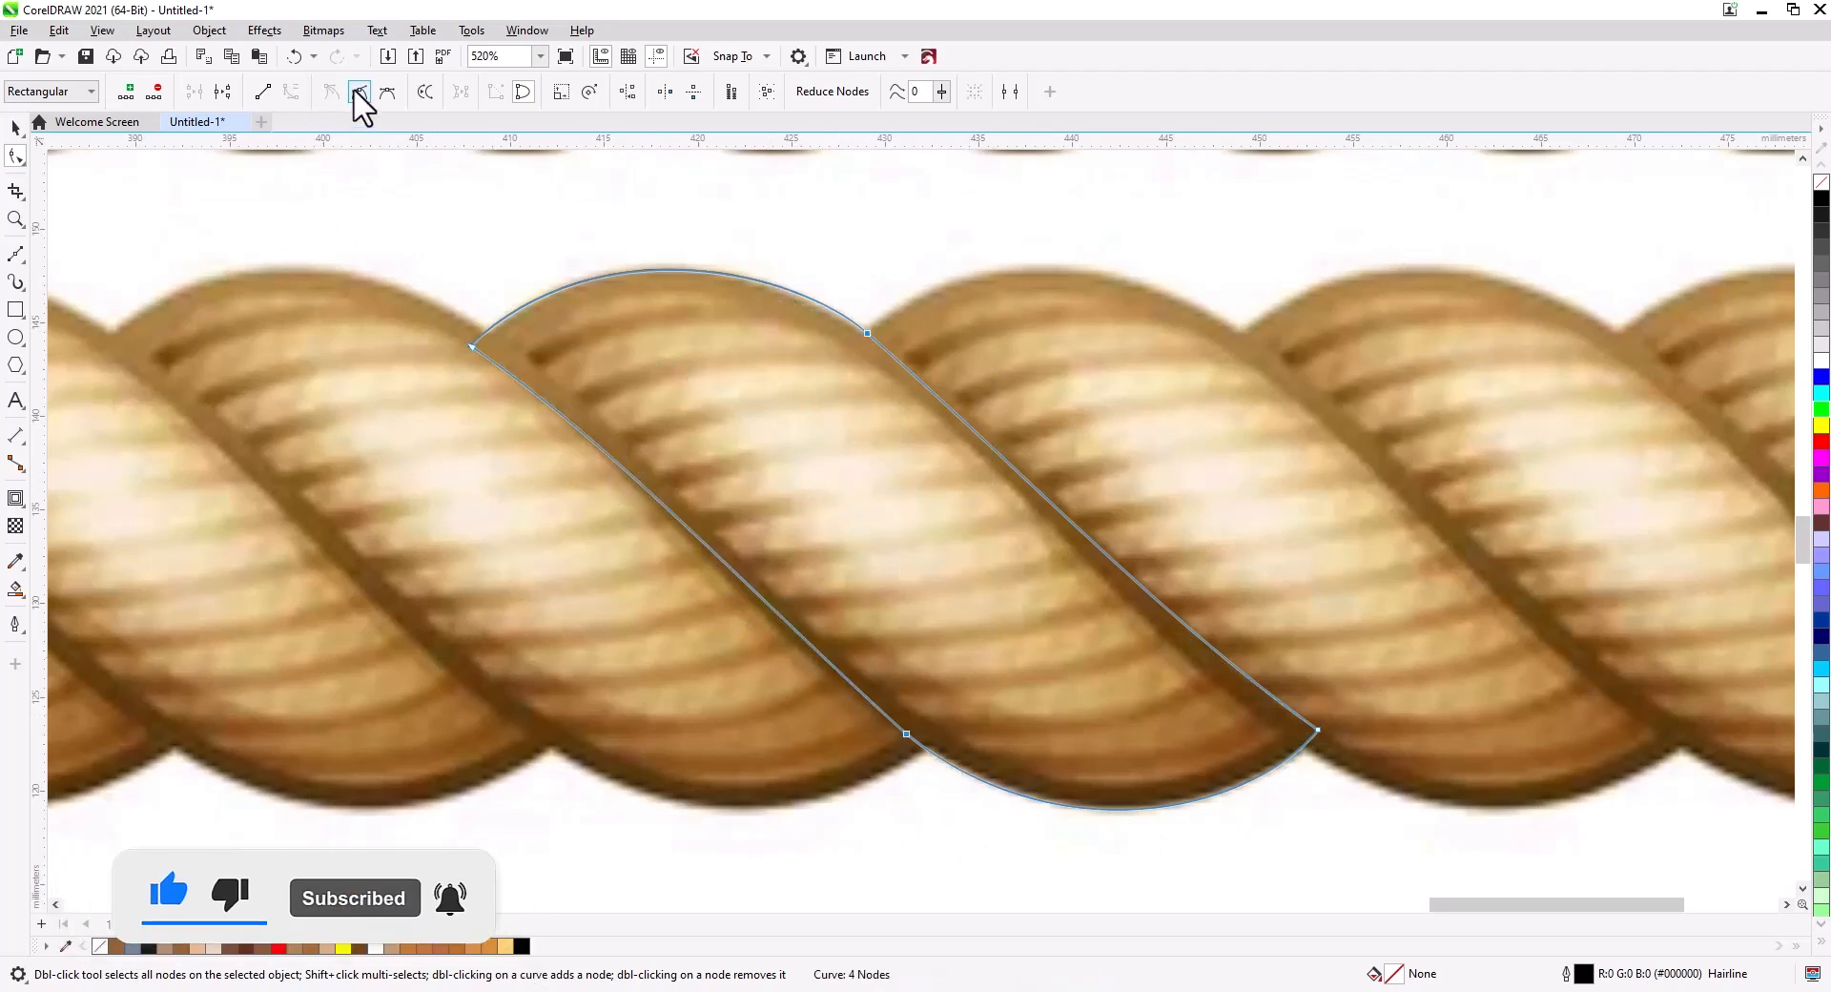
scroll(839, 367, "up", 2)
left_click_drag(848, 305, 843, 314)
scroll(866, 398, "down", 2)
left_click_drag(872, 521, 785, 466)
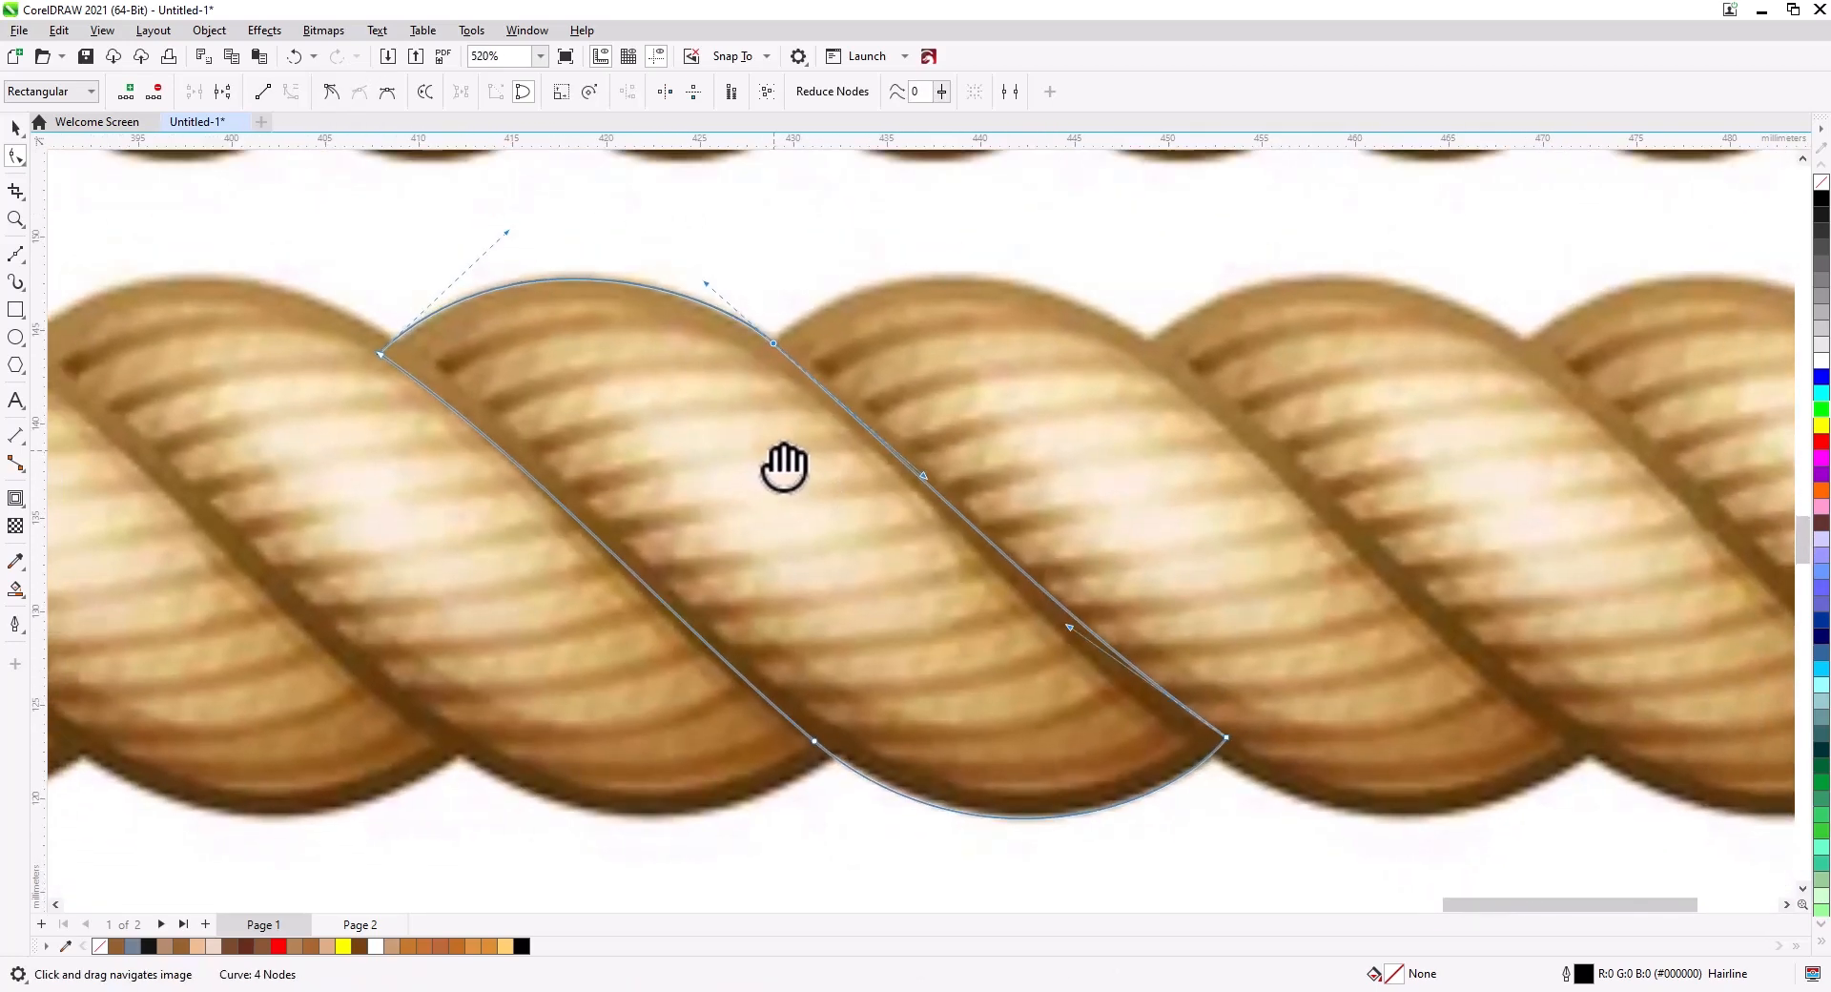
Refine the curvature of the strand outline's left and right edges and adjust their nodes to fit the strand.
left_click(770, 463)
left_click_drag(613, 558, 611, 560)
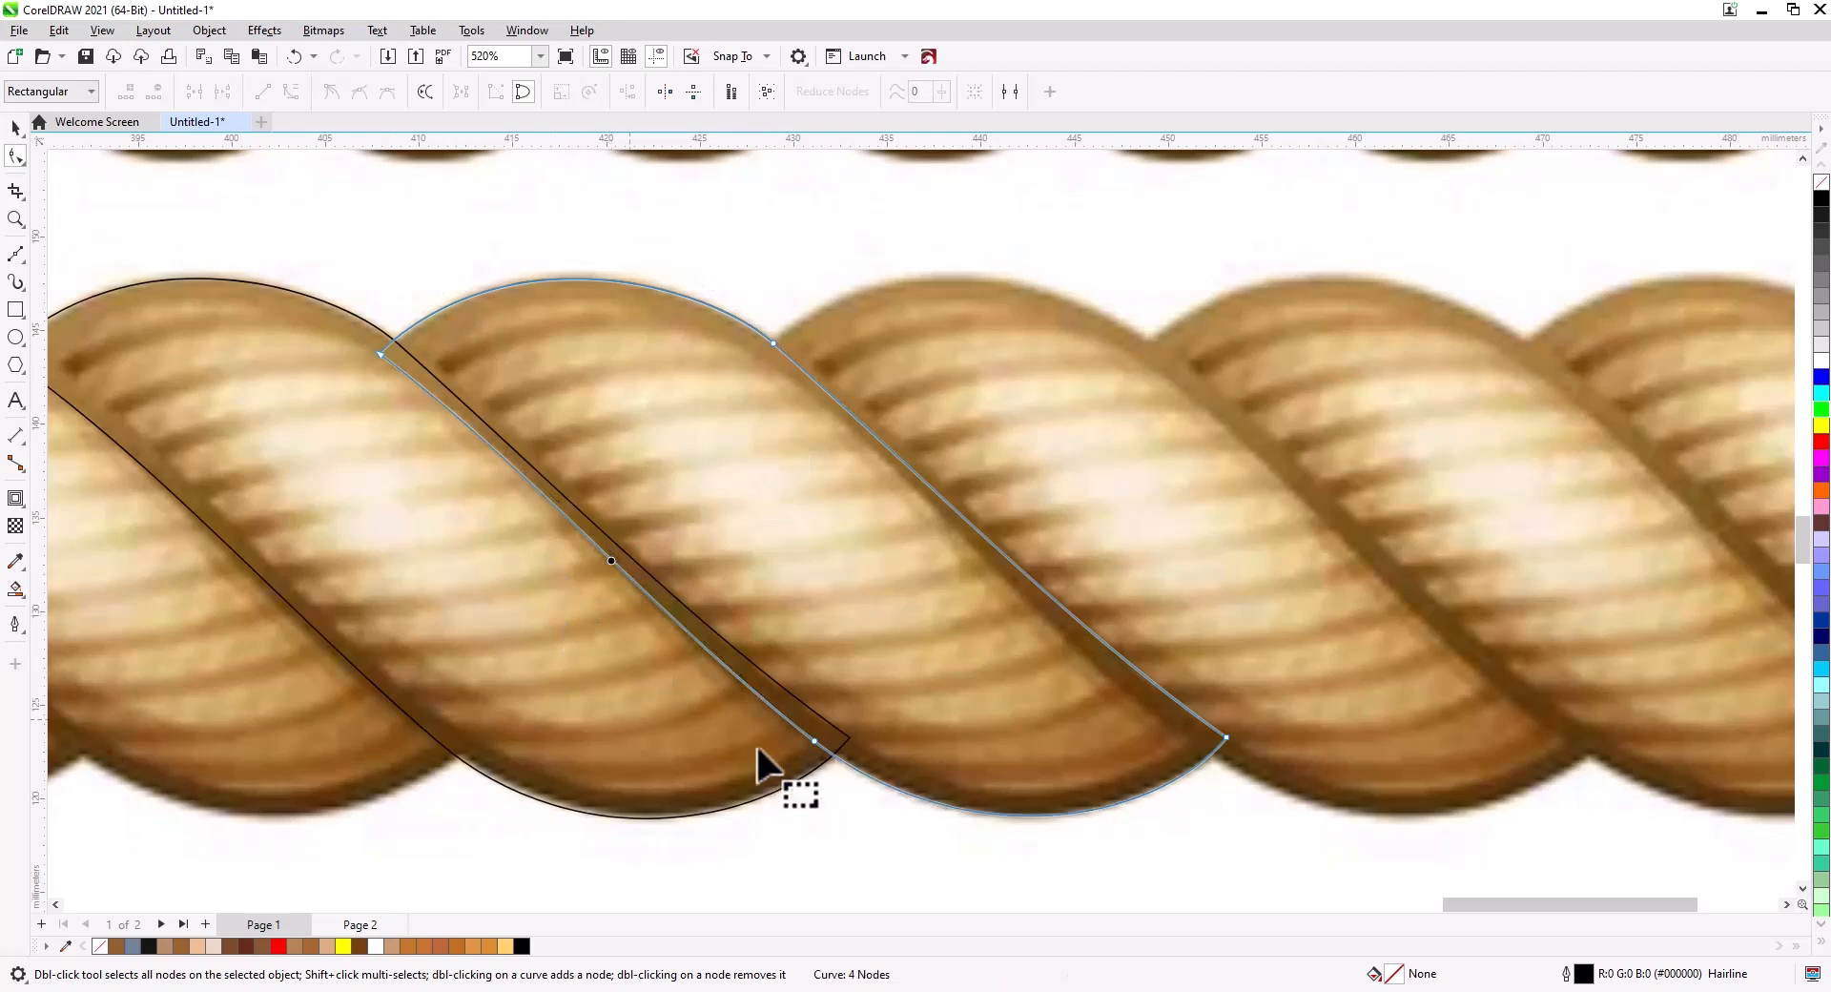
left_click(813, 741)
left_click_drag(662, 624, 639, 605)
left_click_drag(525, 462, 527, 467)
key("space")
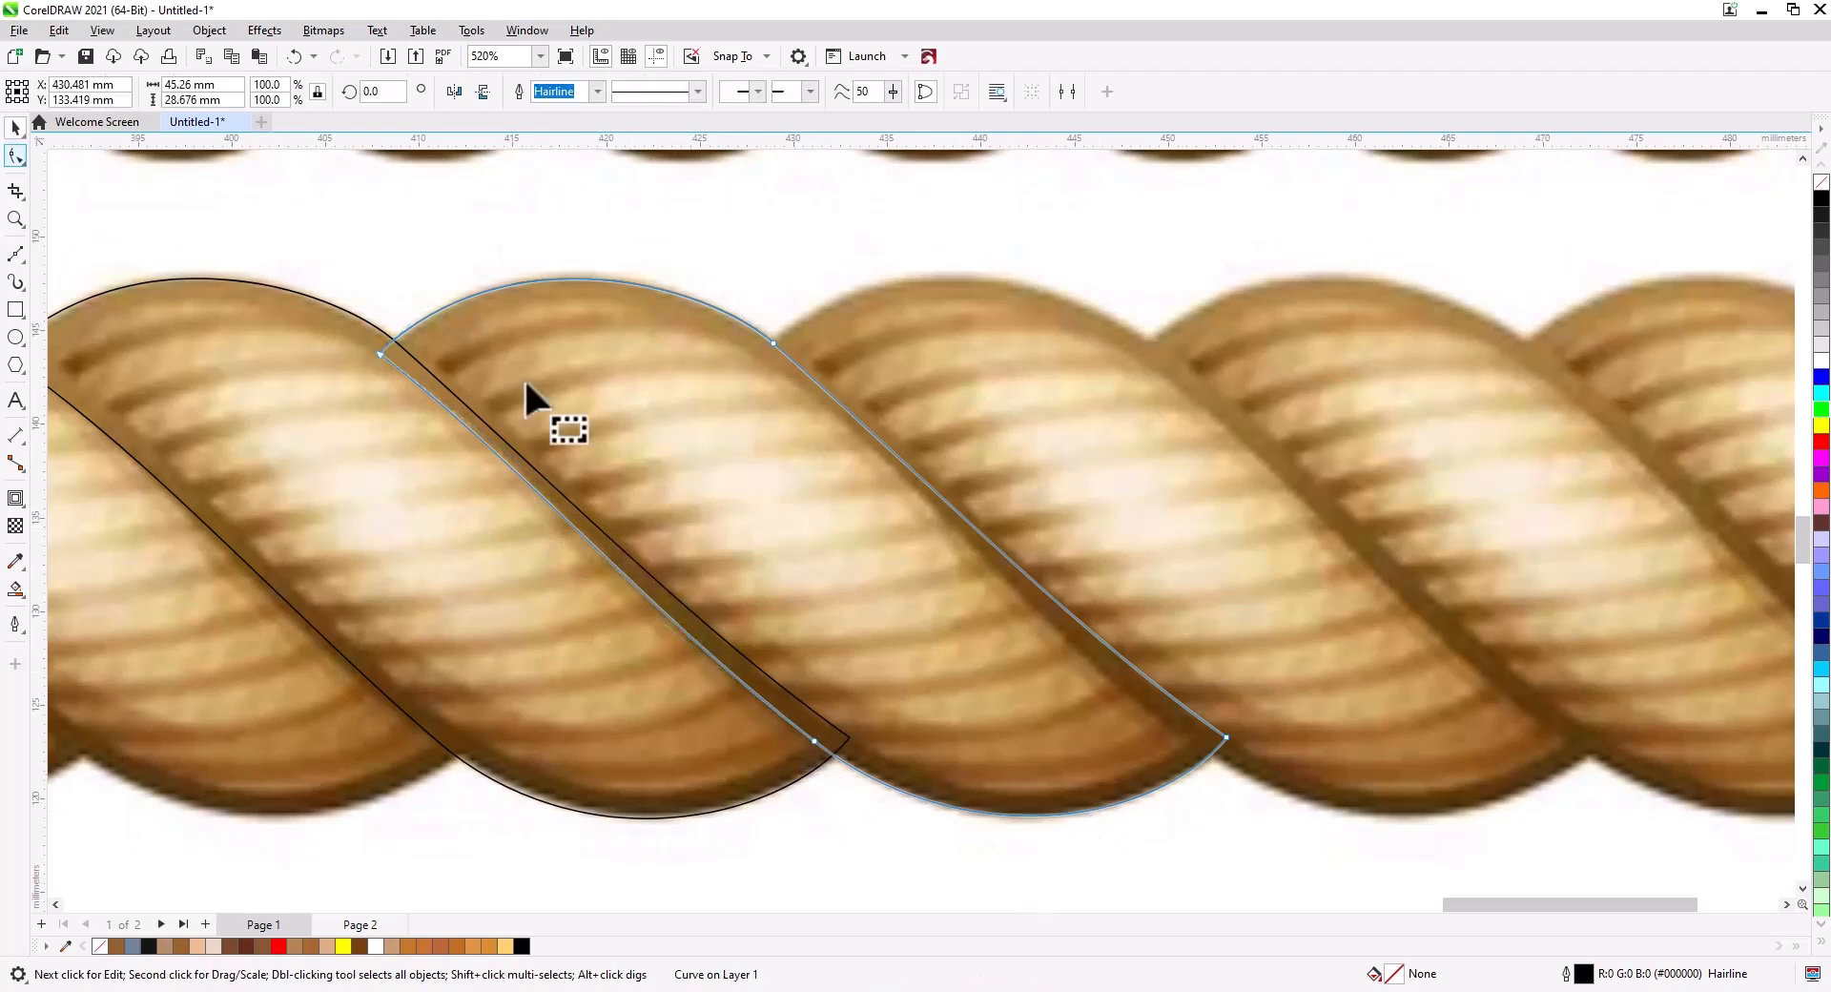
key("space")
left_click(1039, 570)
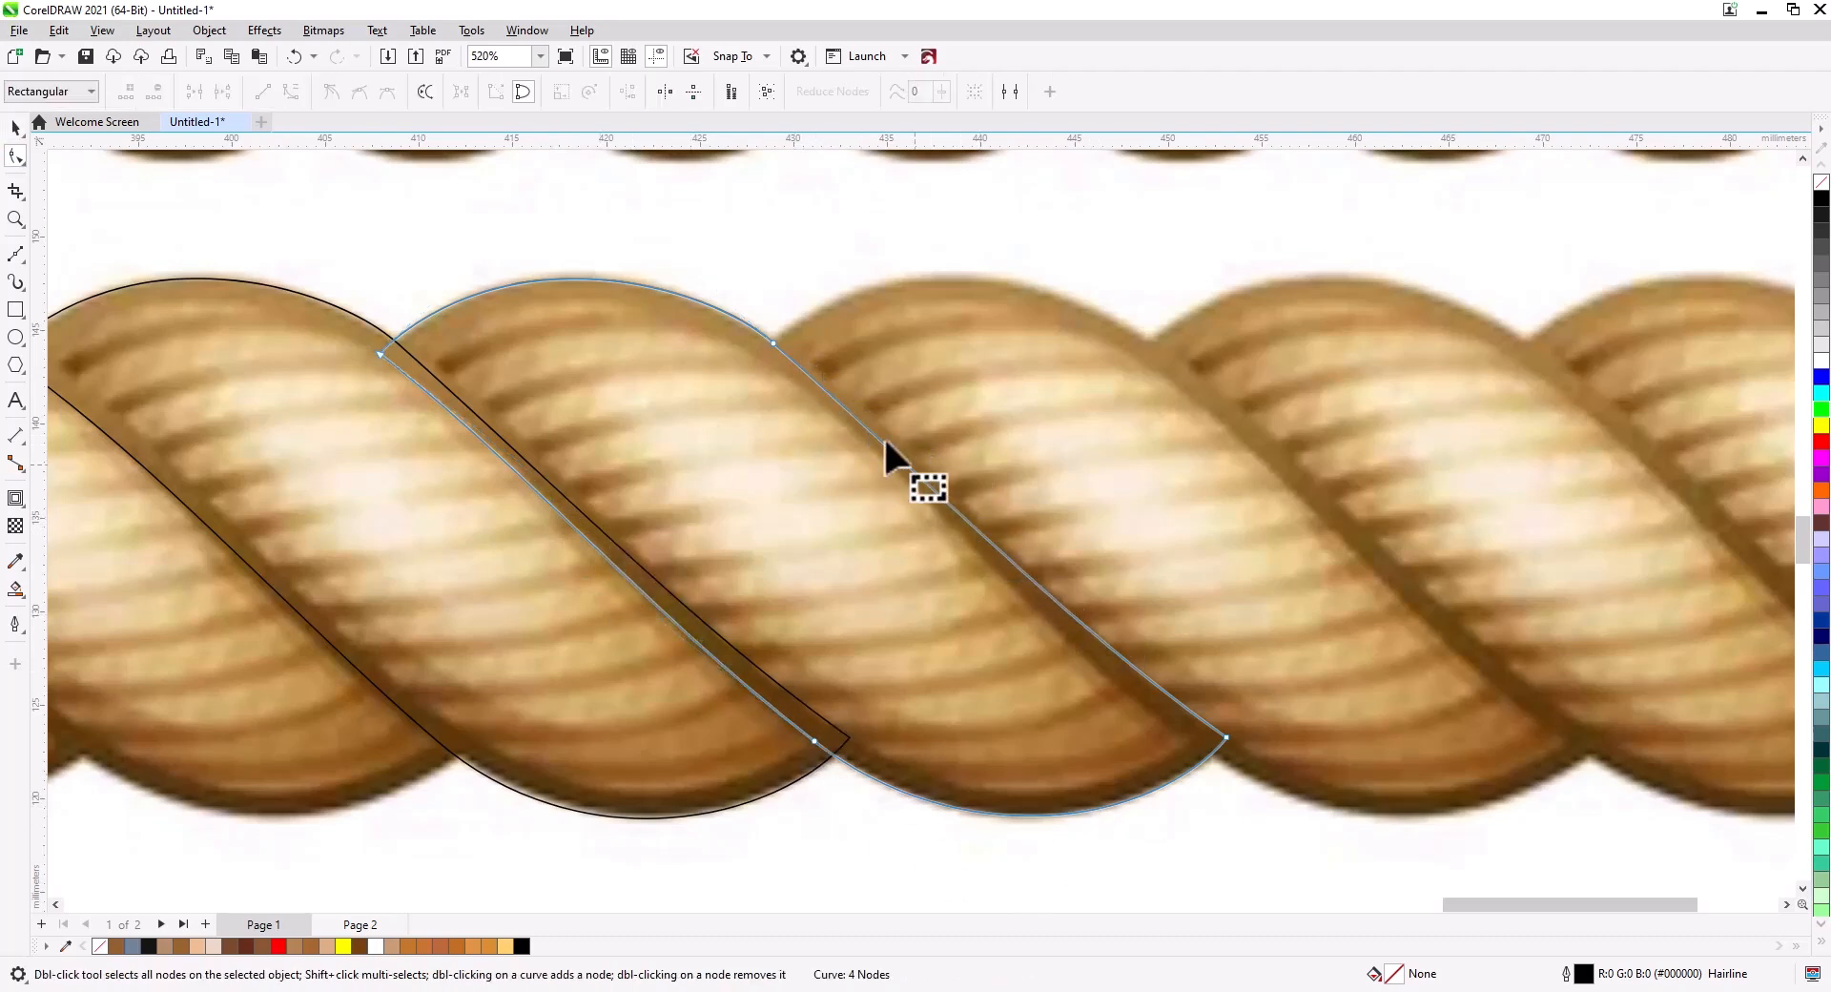
left_click_drag(911, 474, 842, 391)
double_click(867, 424)
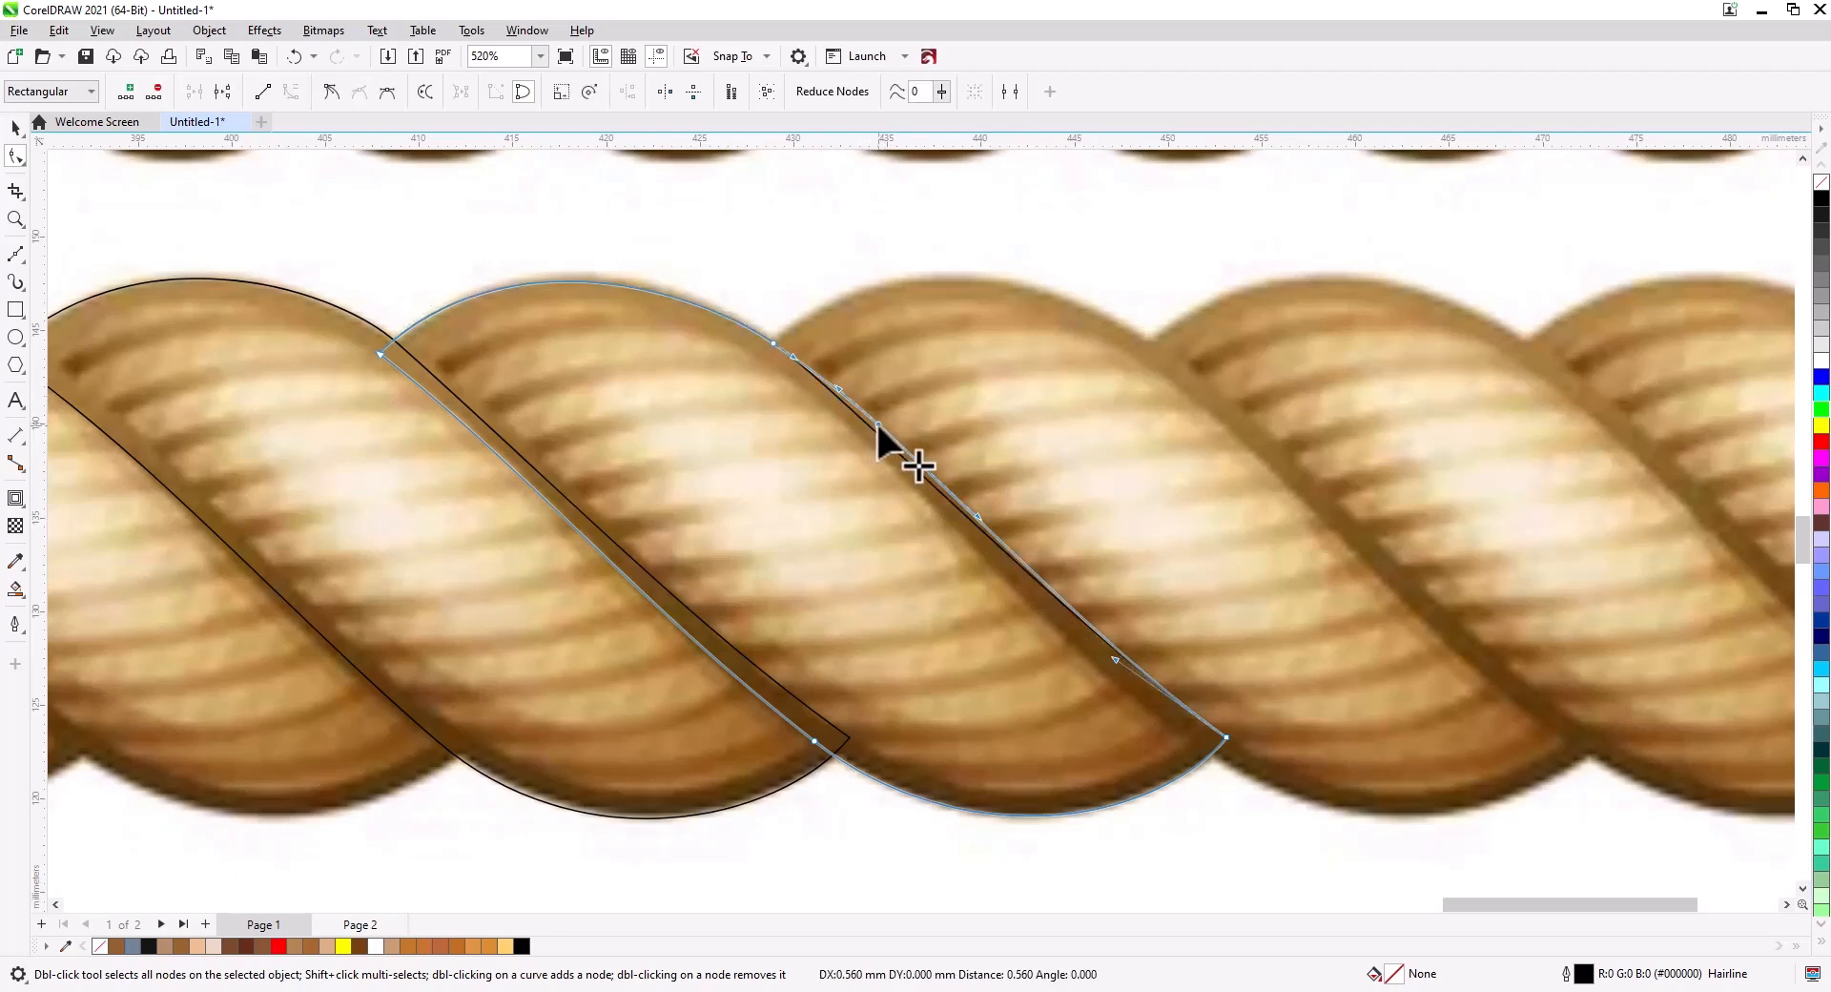
double_click(773, 342)
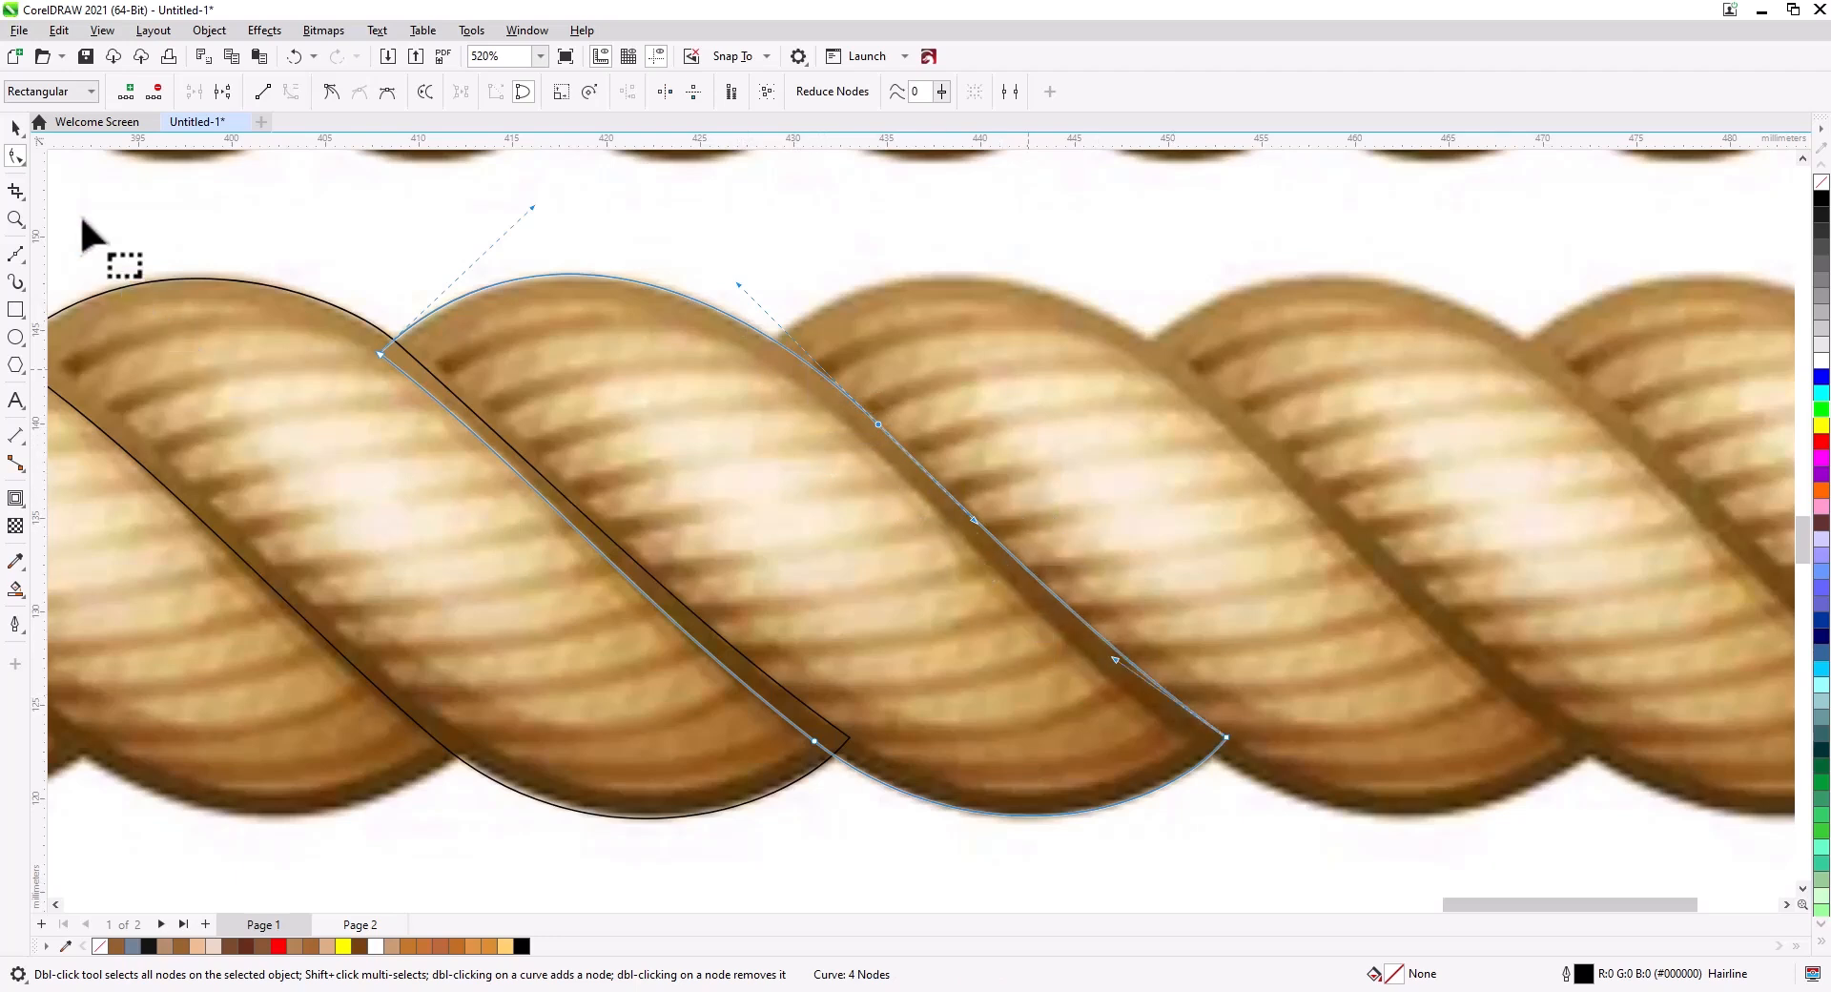
Delete the copied strand outline on the left.
left_click(15, 127)
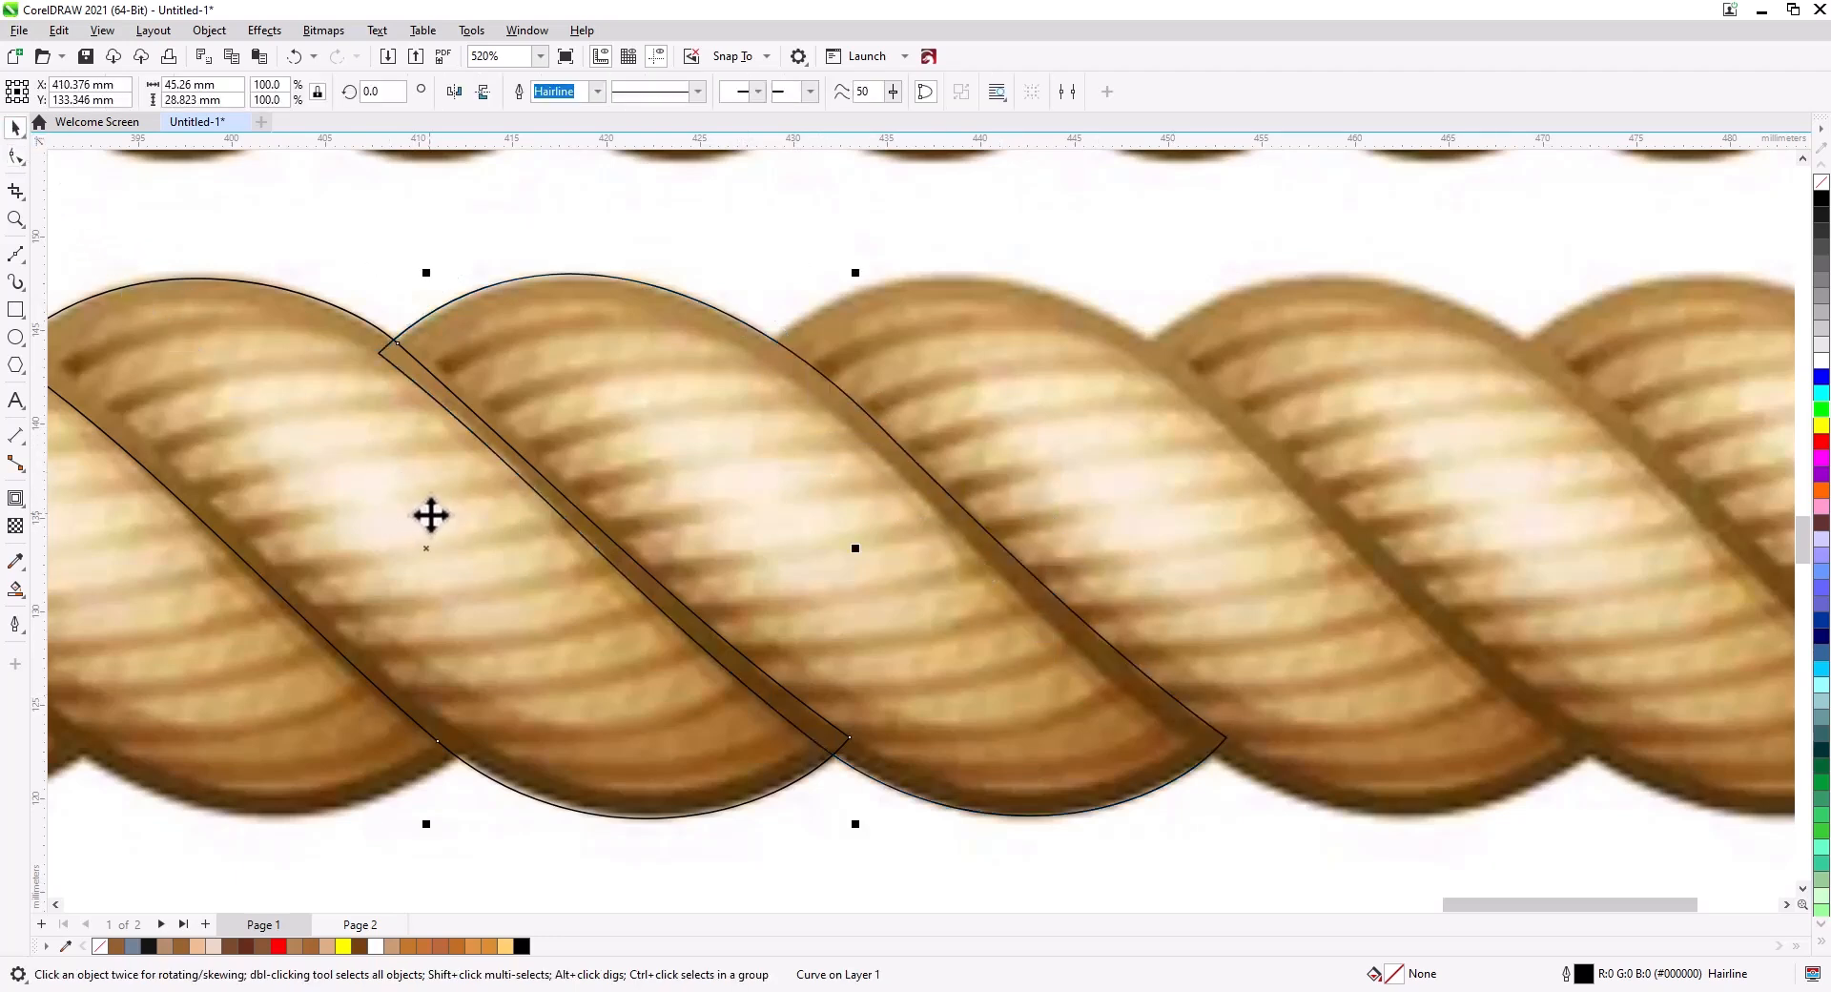
key("Delete")
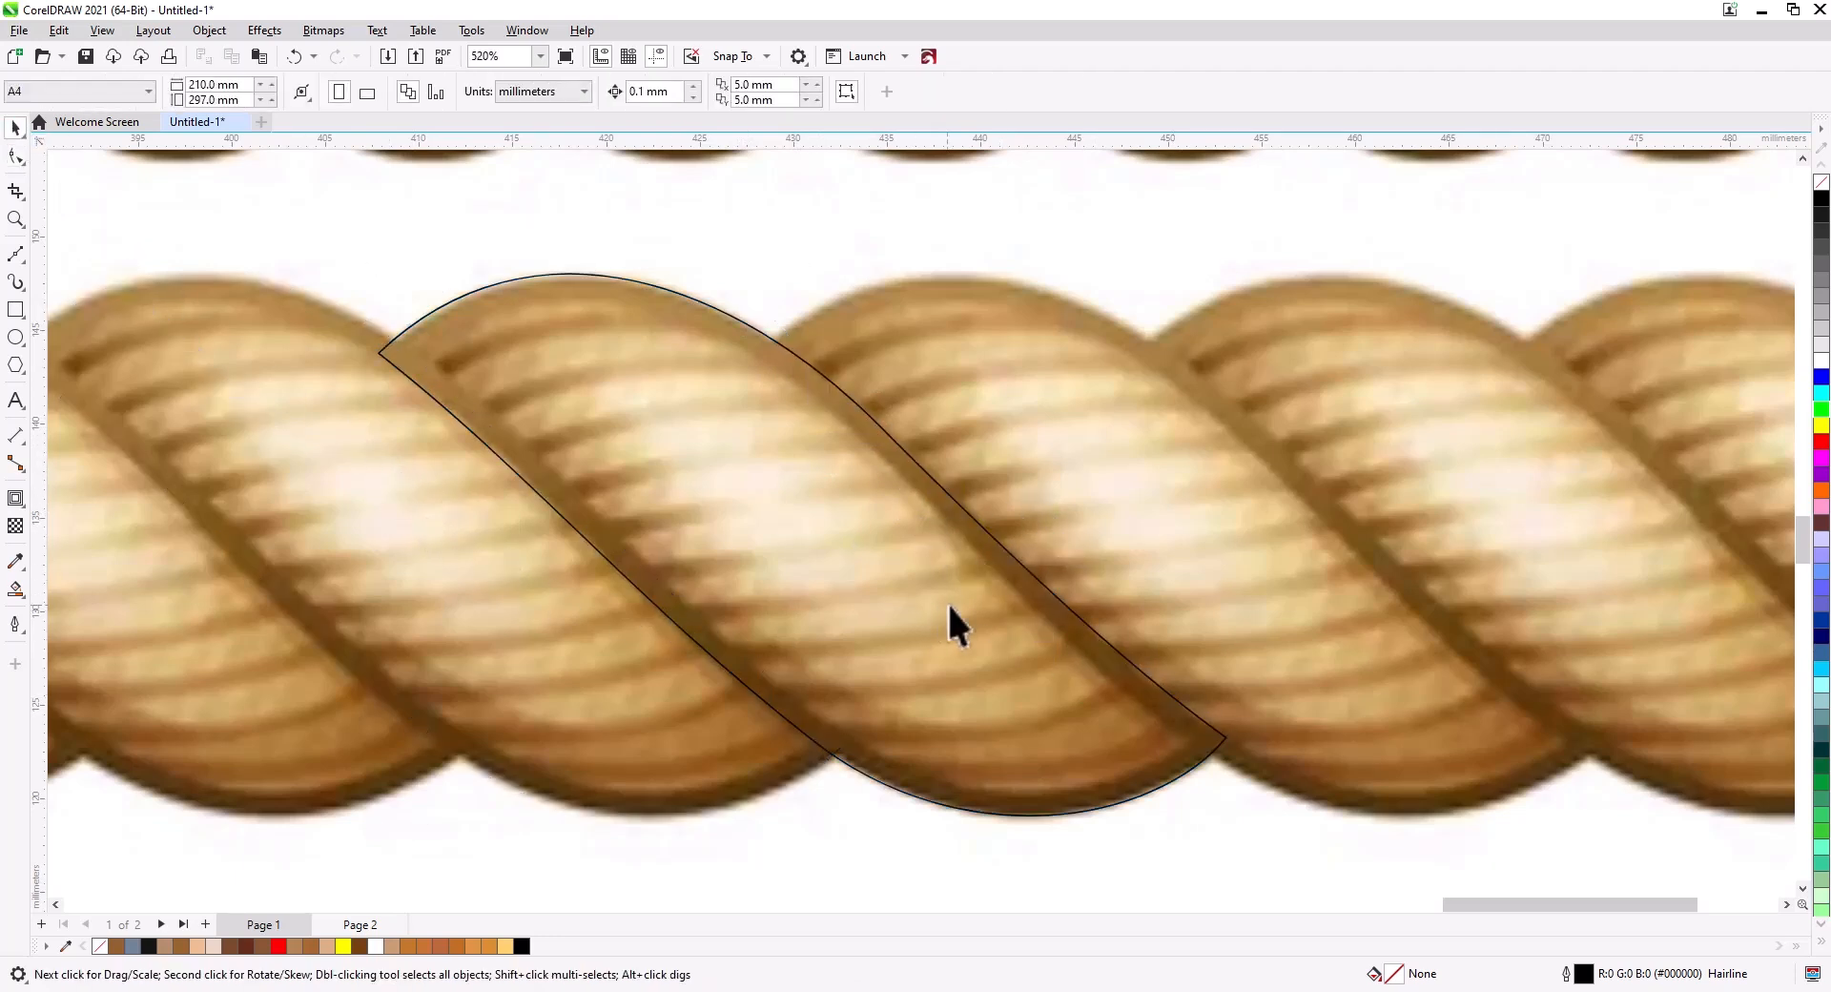
left_click(1222, 736)
left_click_drag(1224, 741, 850, 731)
left_click(885, 761)
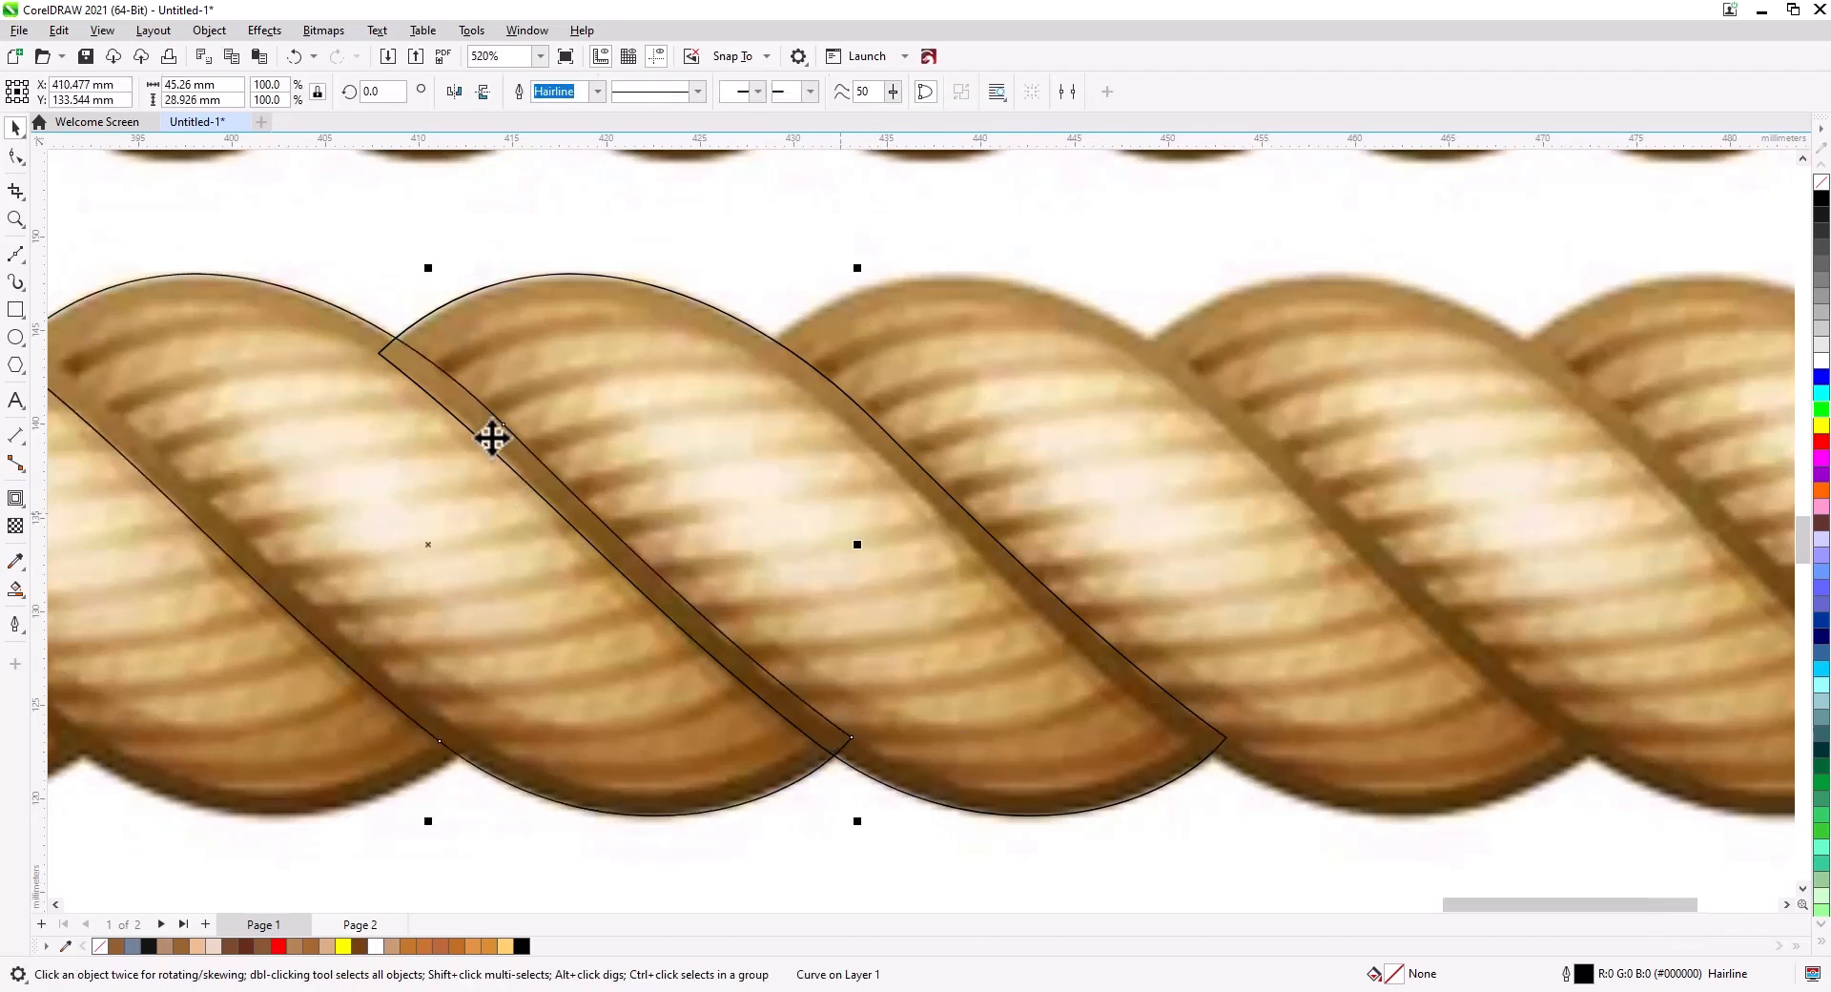
key("Delete")
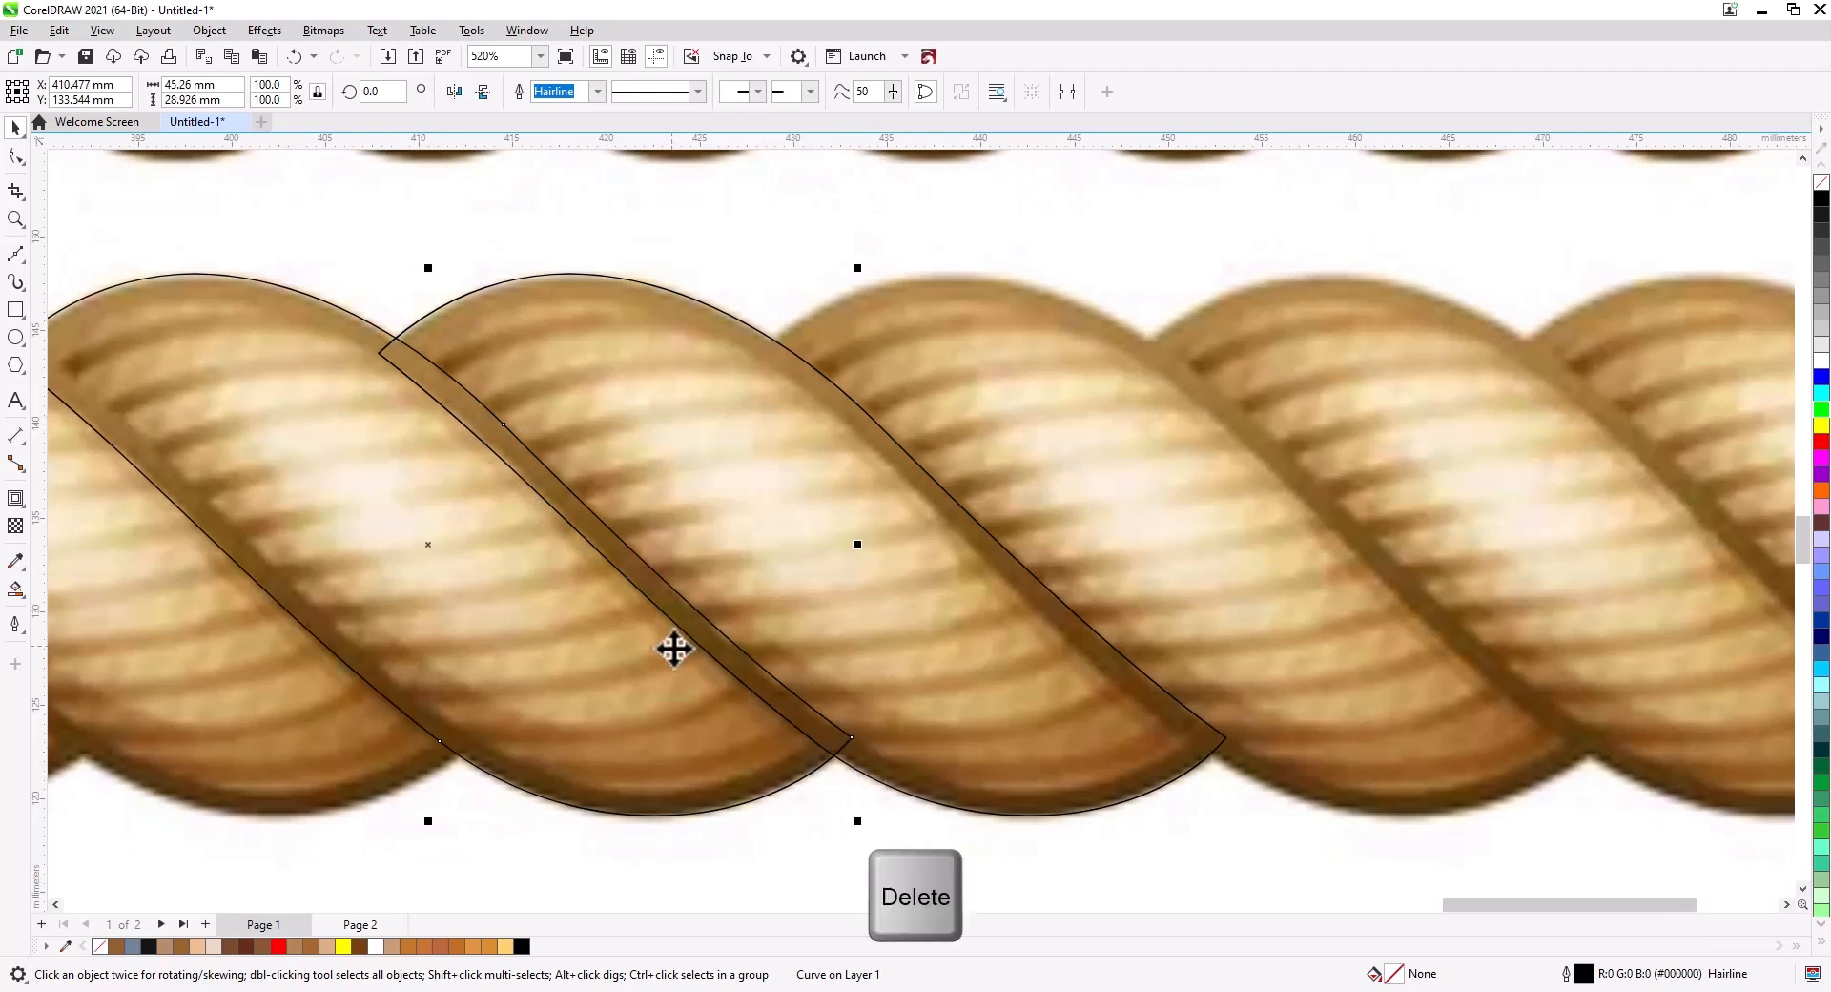
left_click(749, 668)
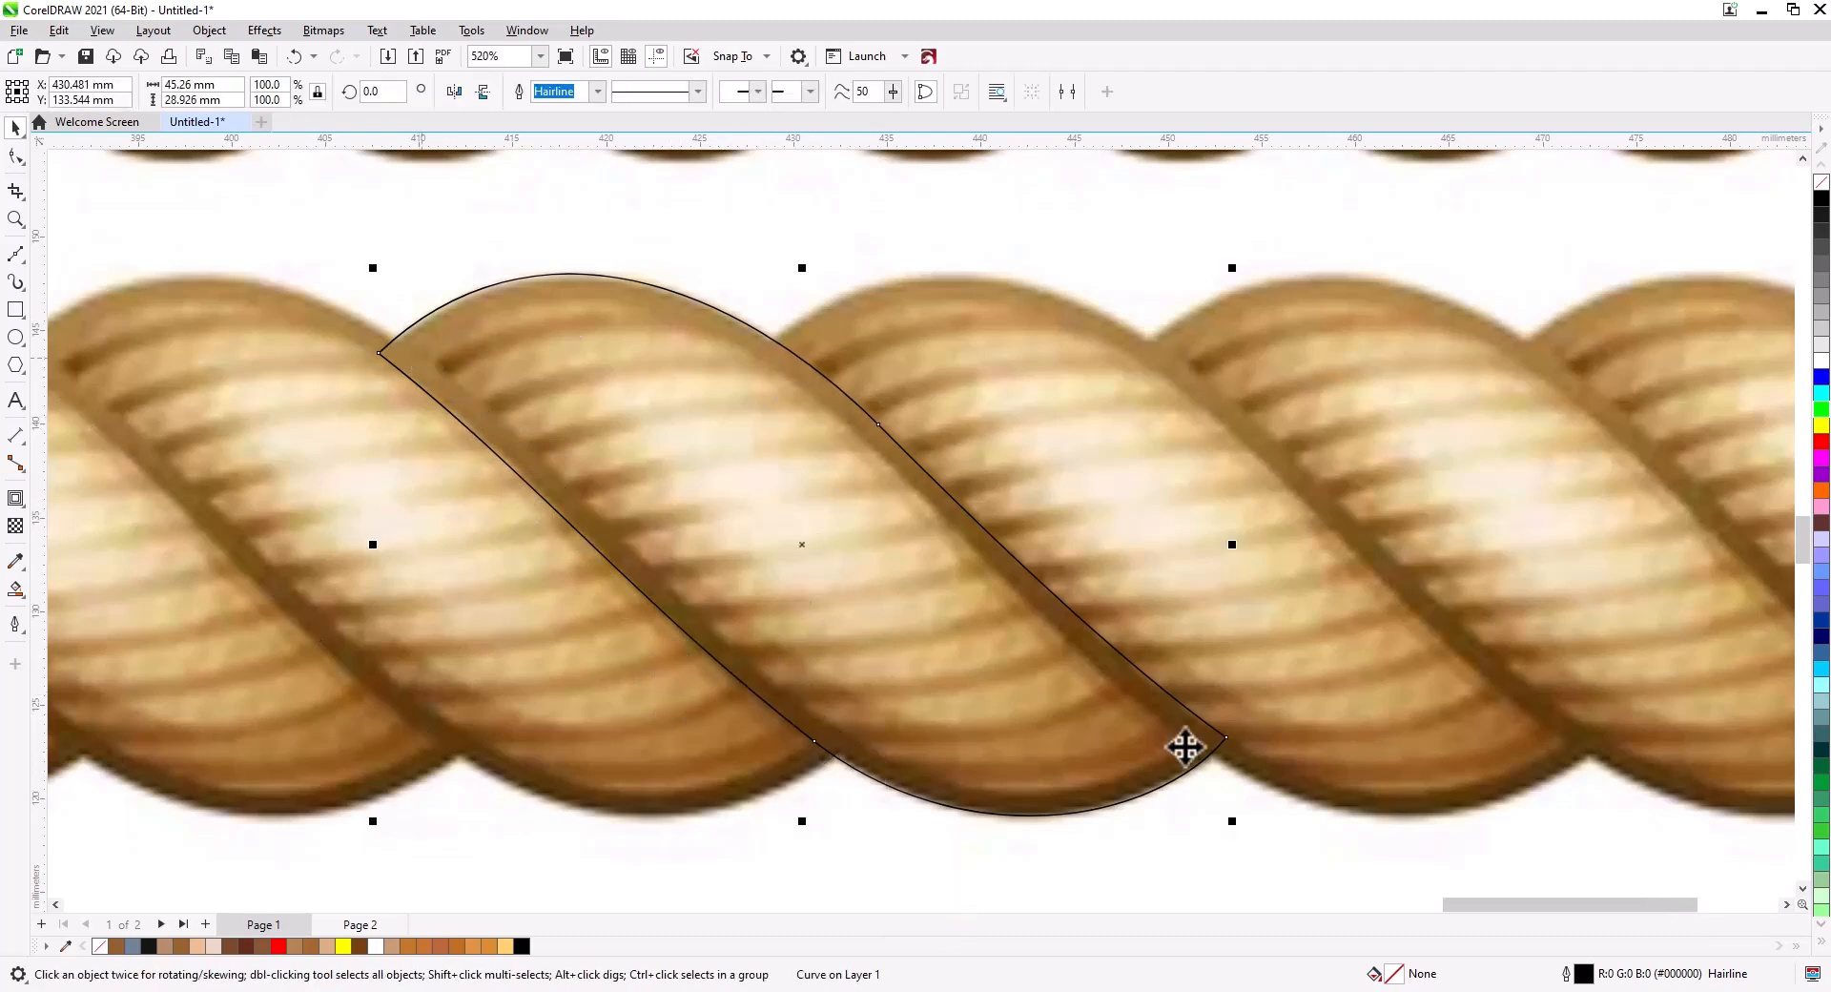
Apply an inside contour to the strand outline with a 1.5 mm offset using the Contour tool.
left_click(16, 497)
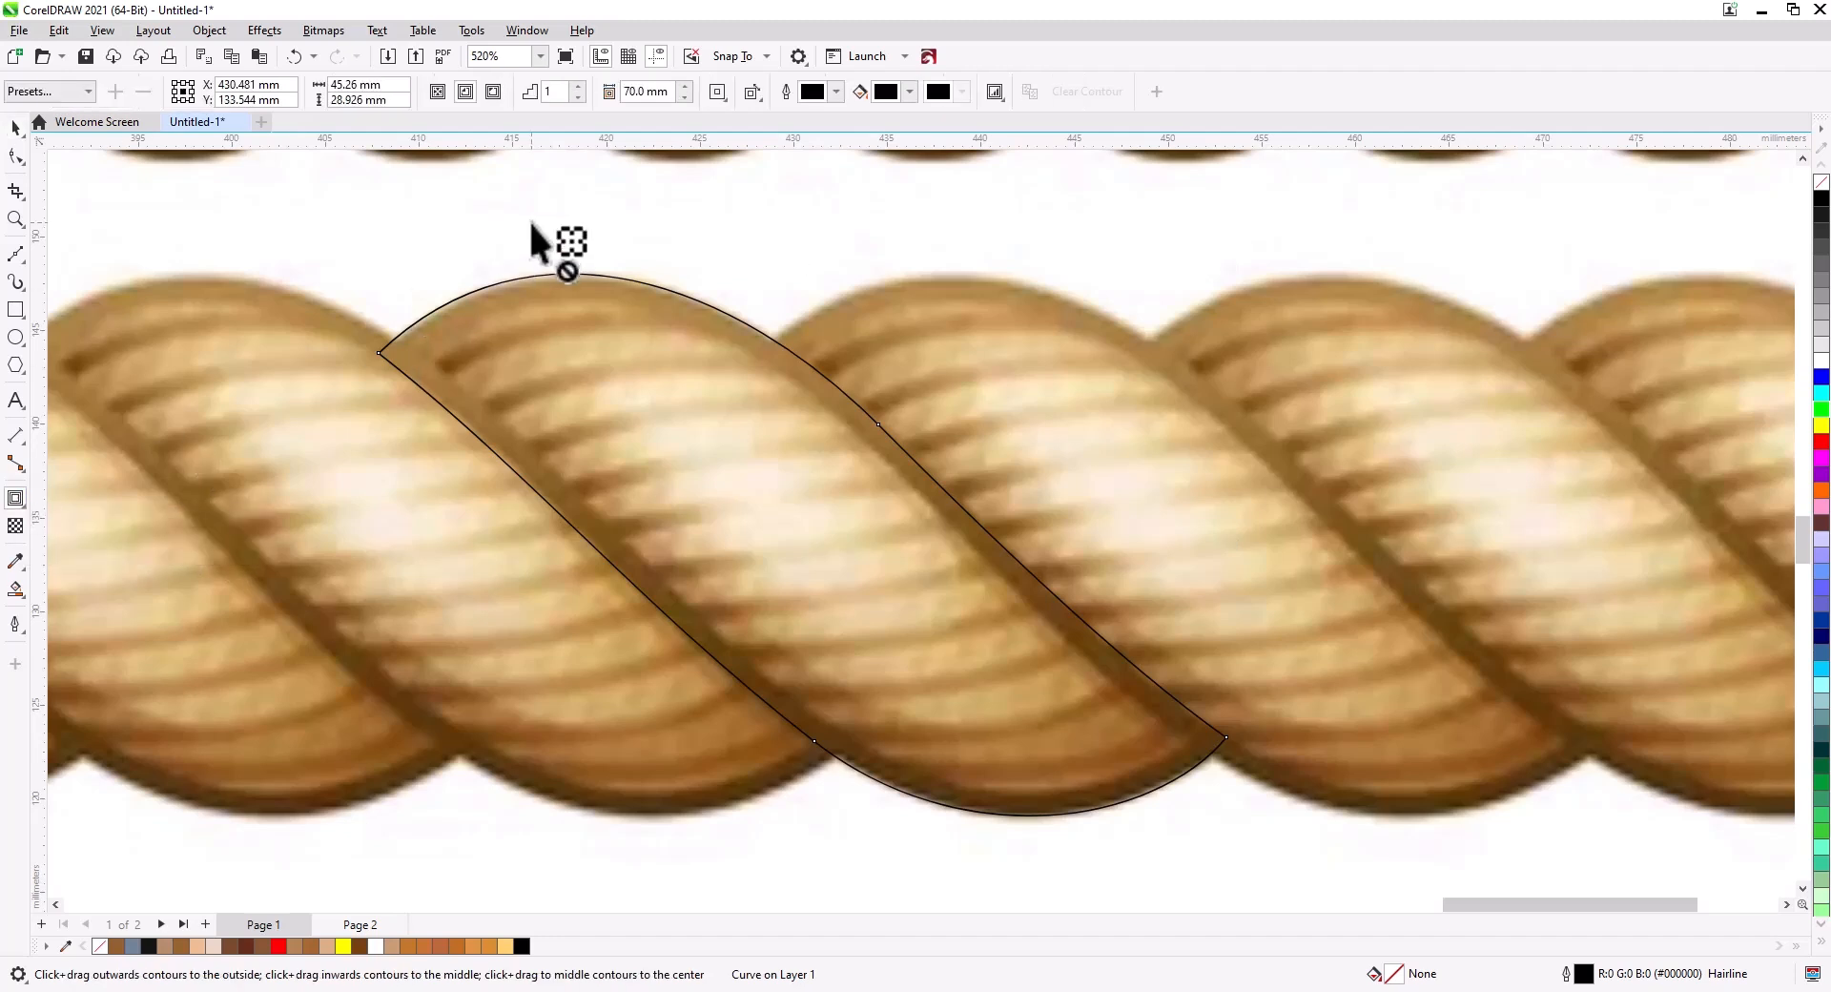
type("1.5")
key("Return")
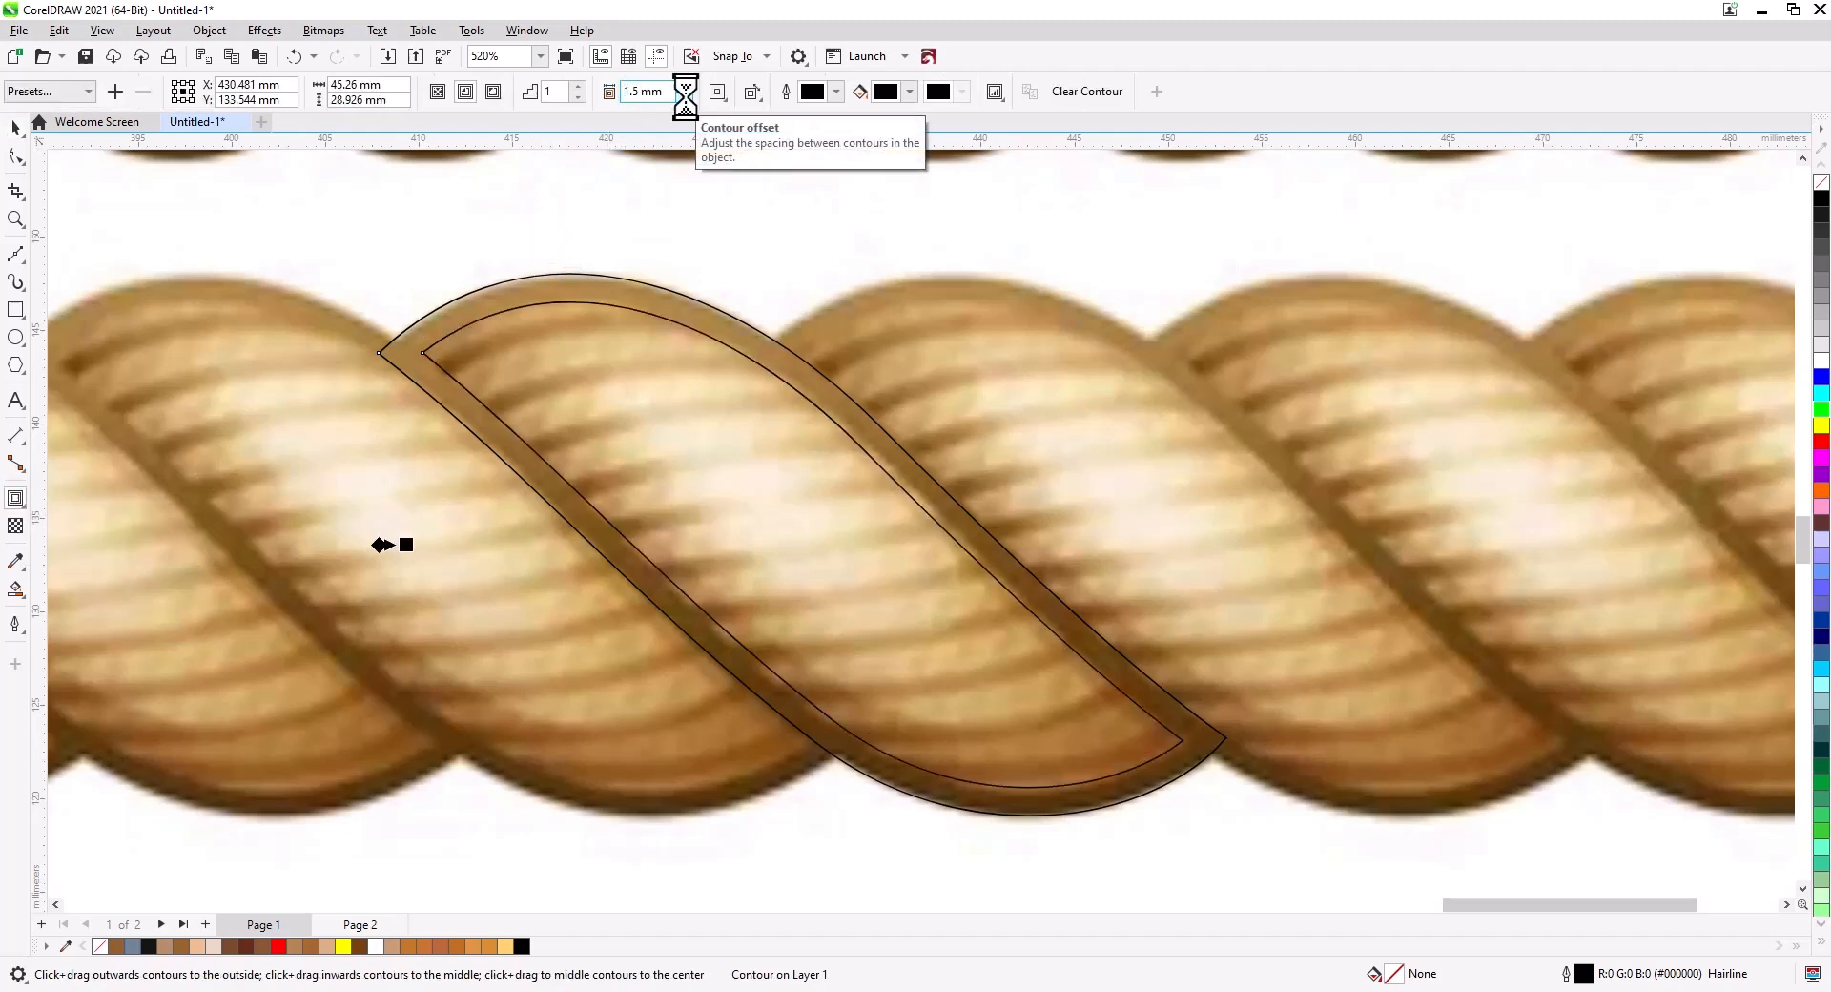
Break the contour apart from the strand outline.
left_click(17, 132)
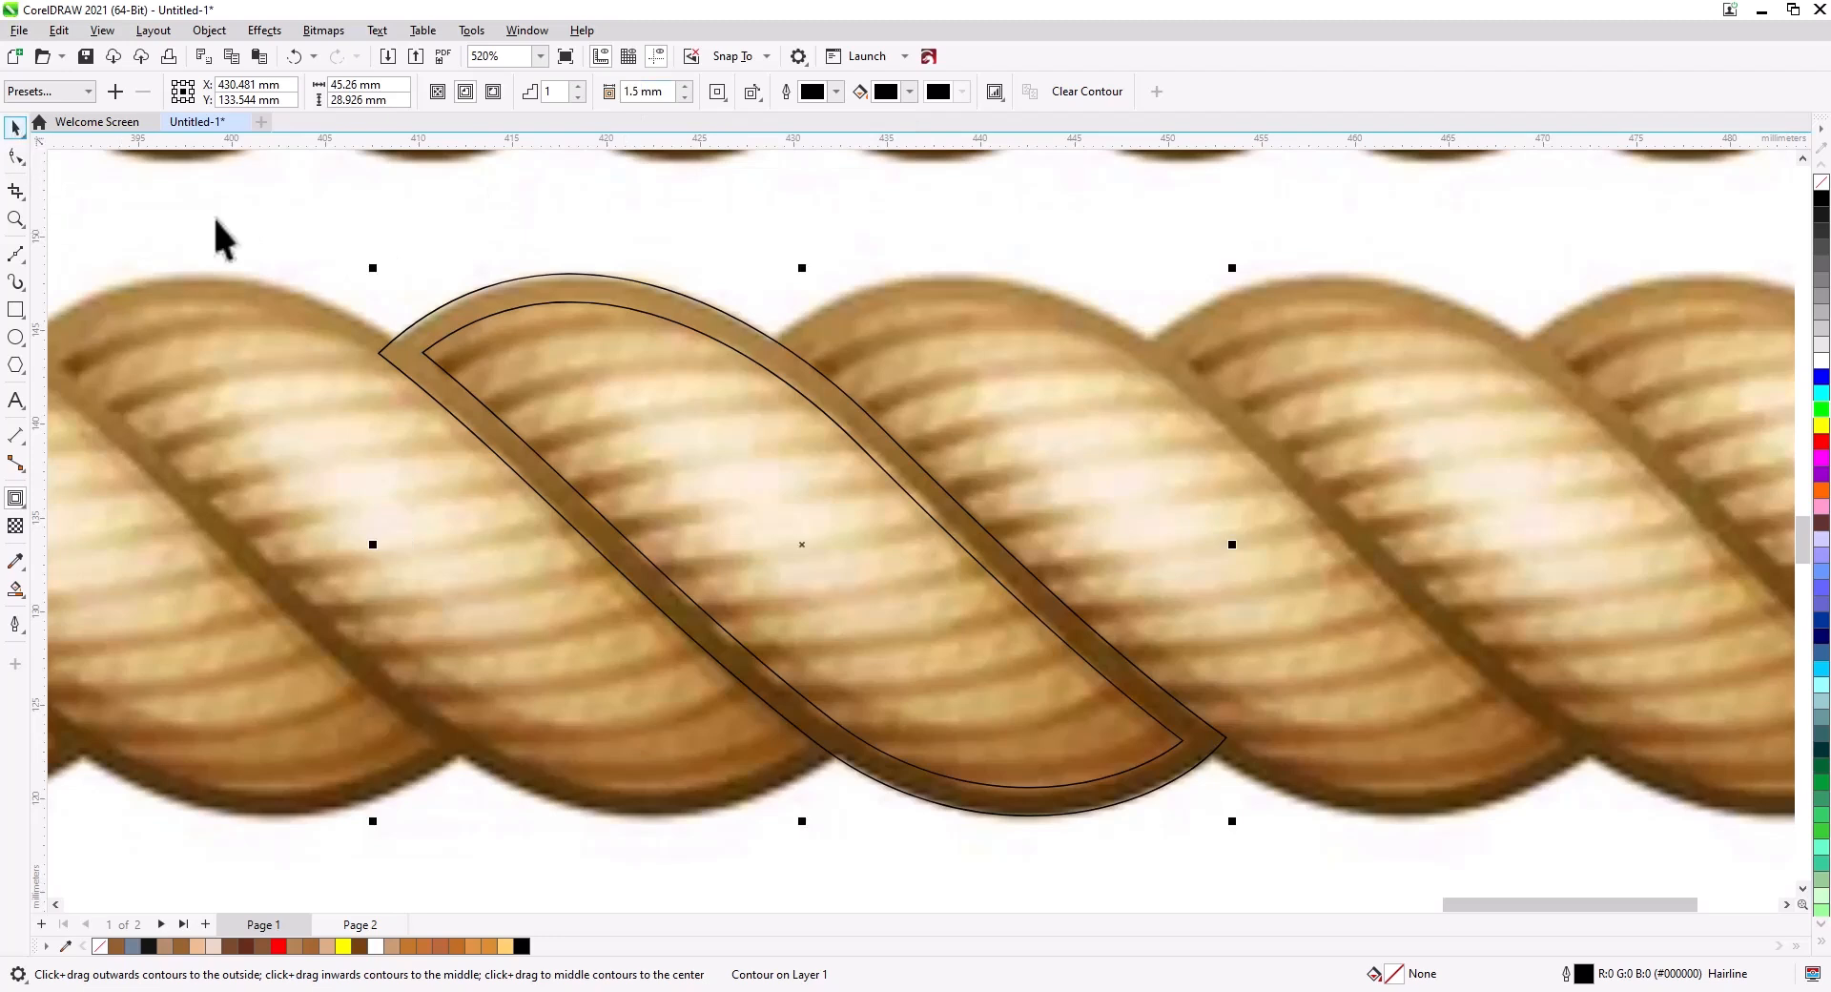
right_click(462, 332)
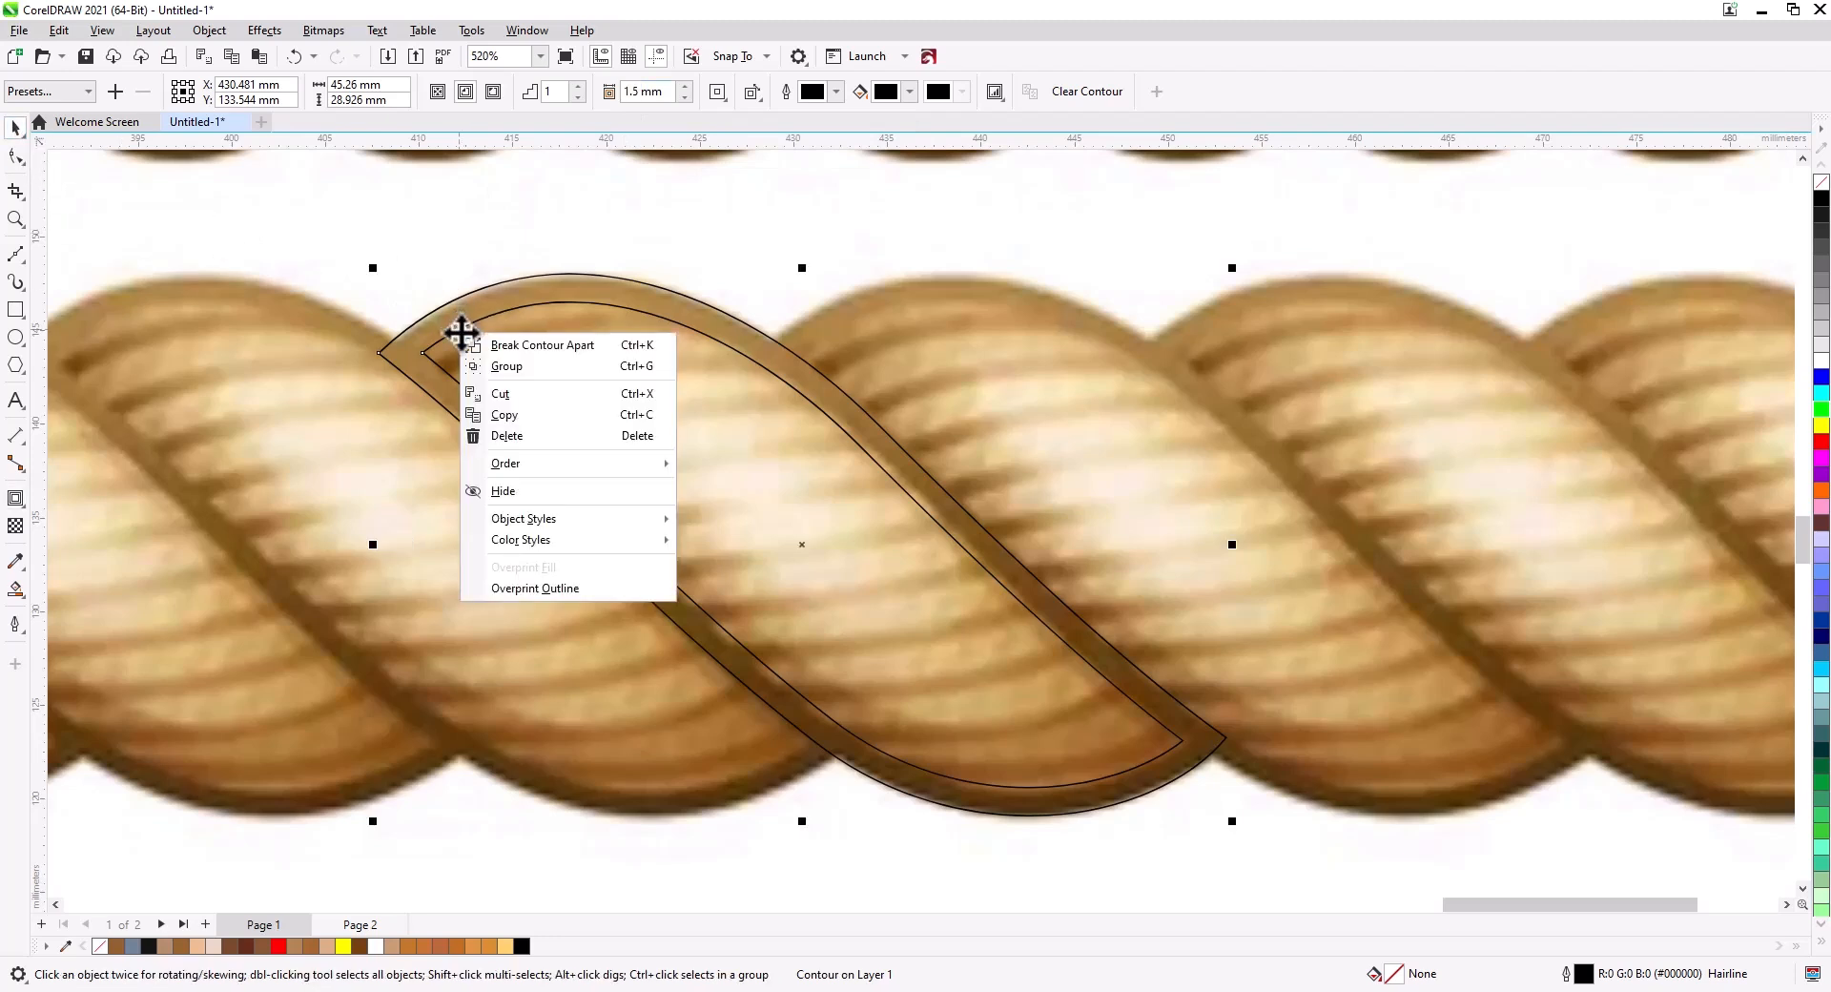
left_click(527, 348)
left_click(688, 295)
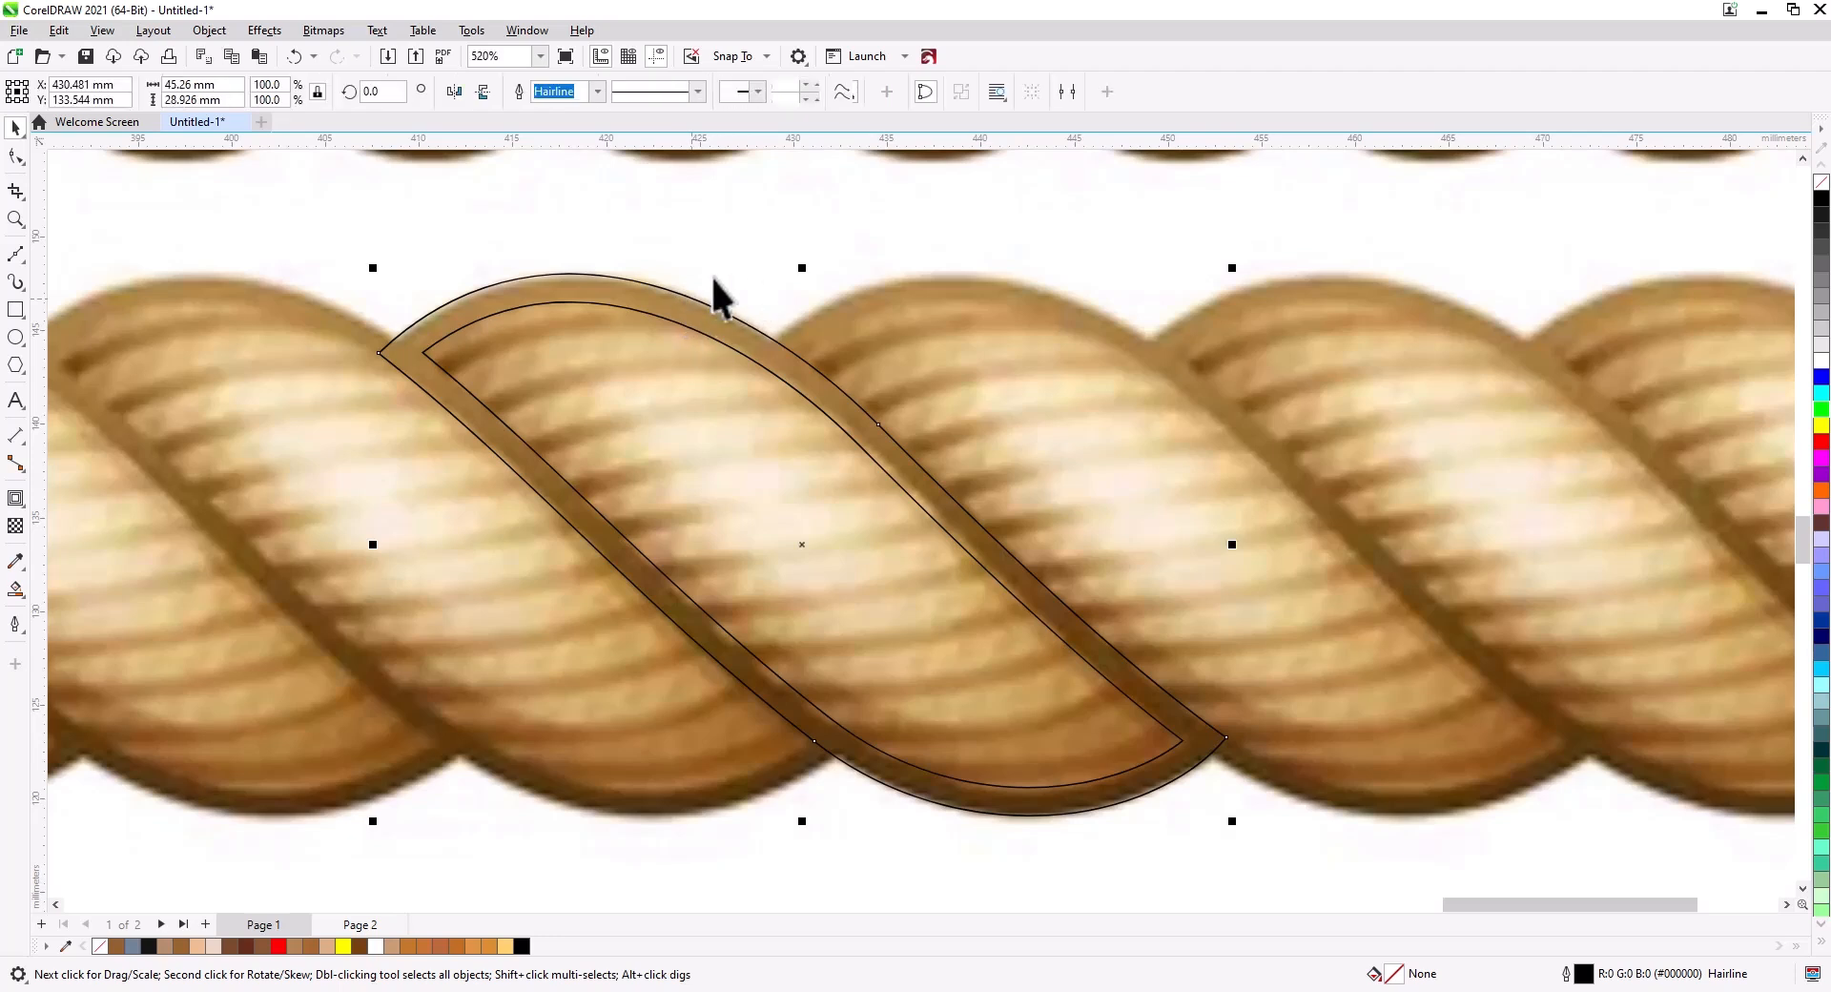
Duplicate the outer outline and combine it with the inner contour into one ring-shaped curve.
key("KP_Add")
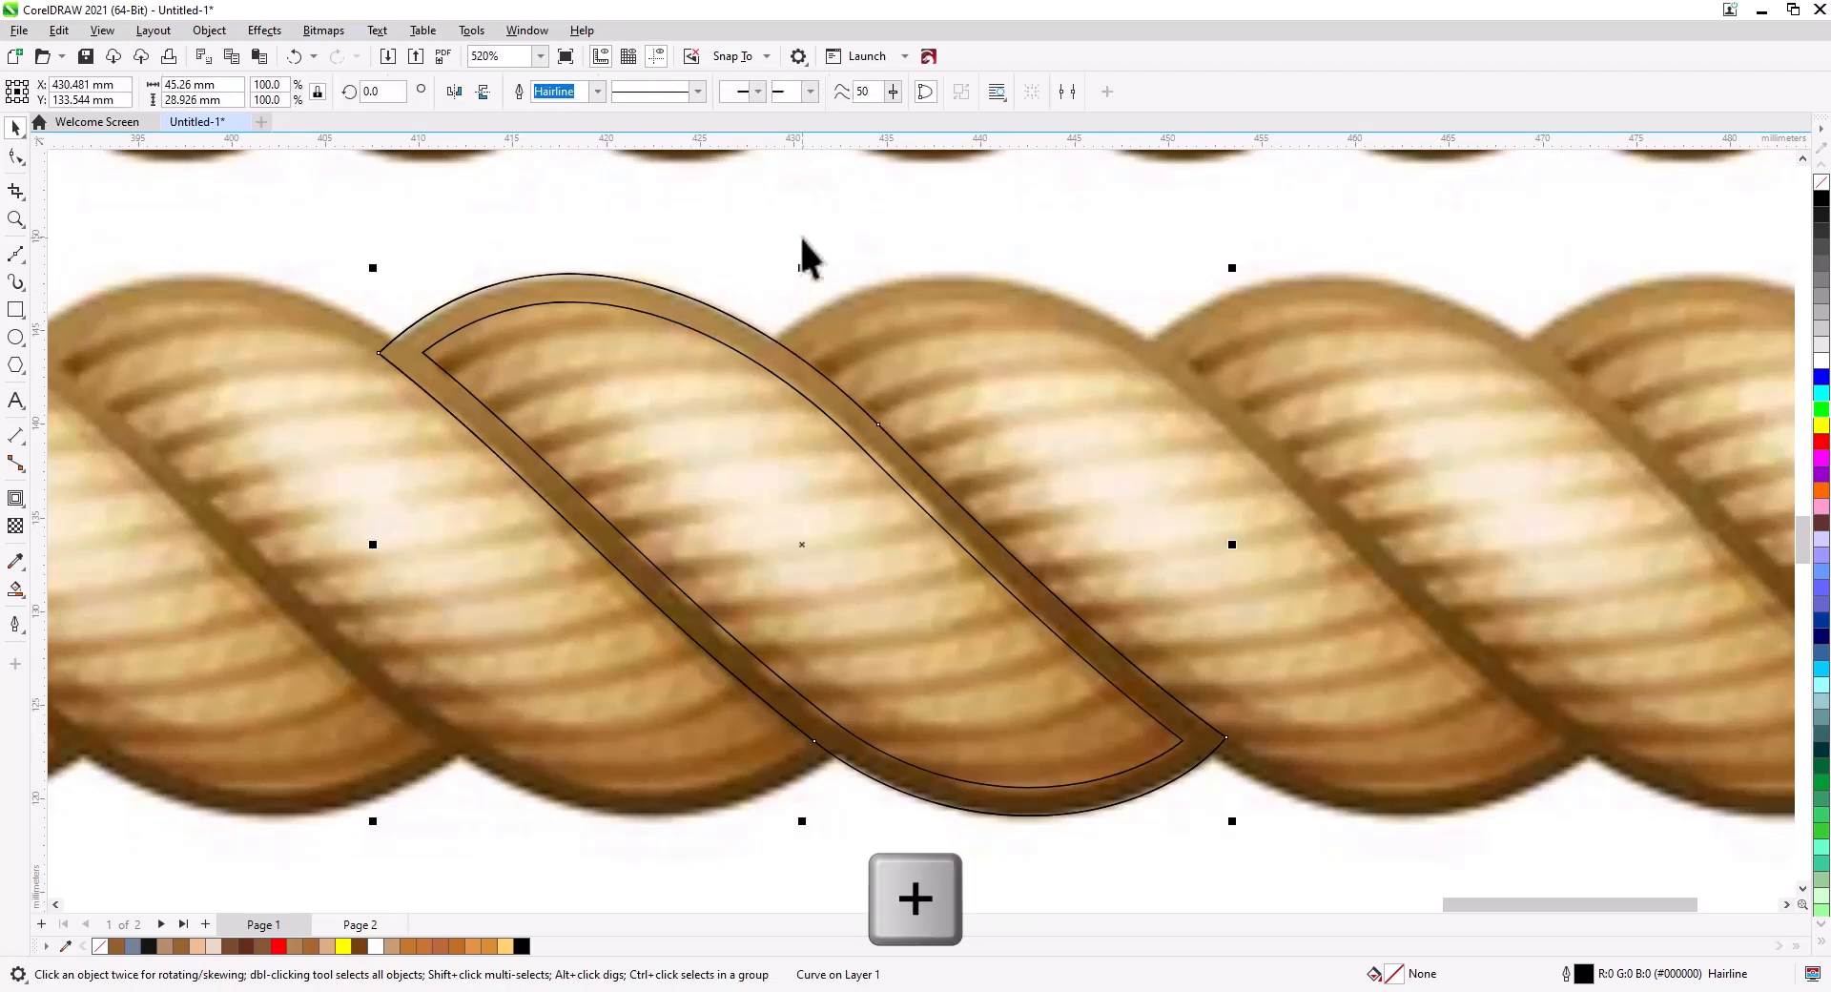
left_click(827, 417, "shift")
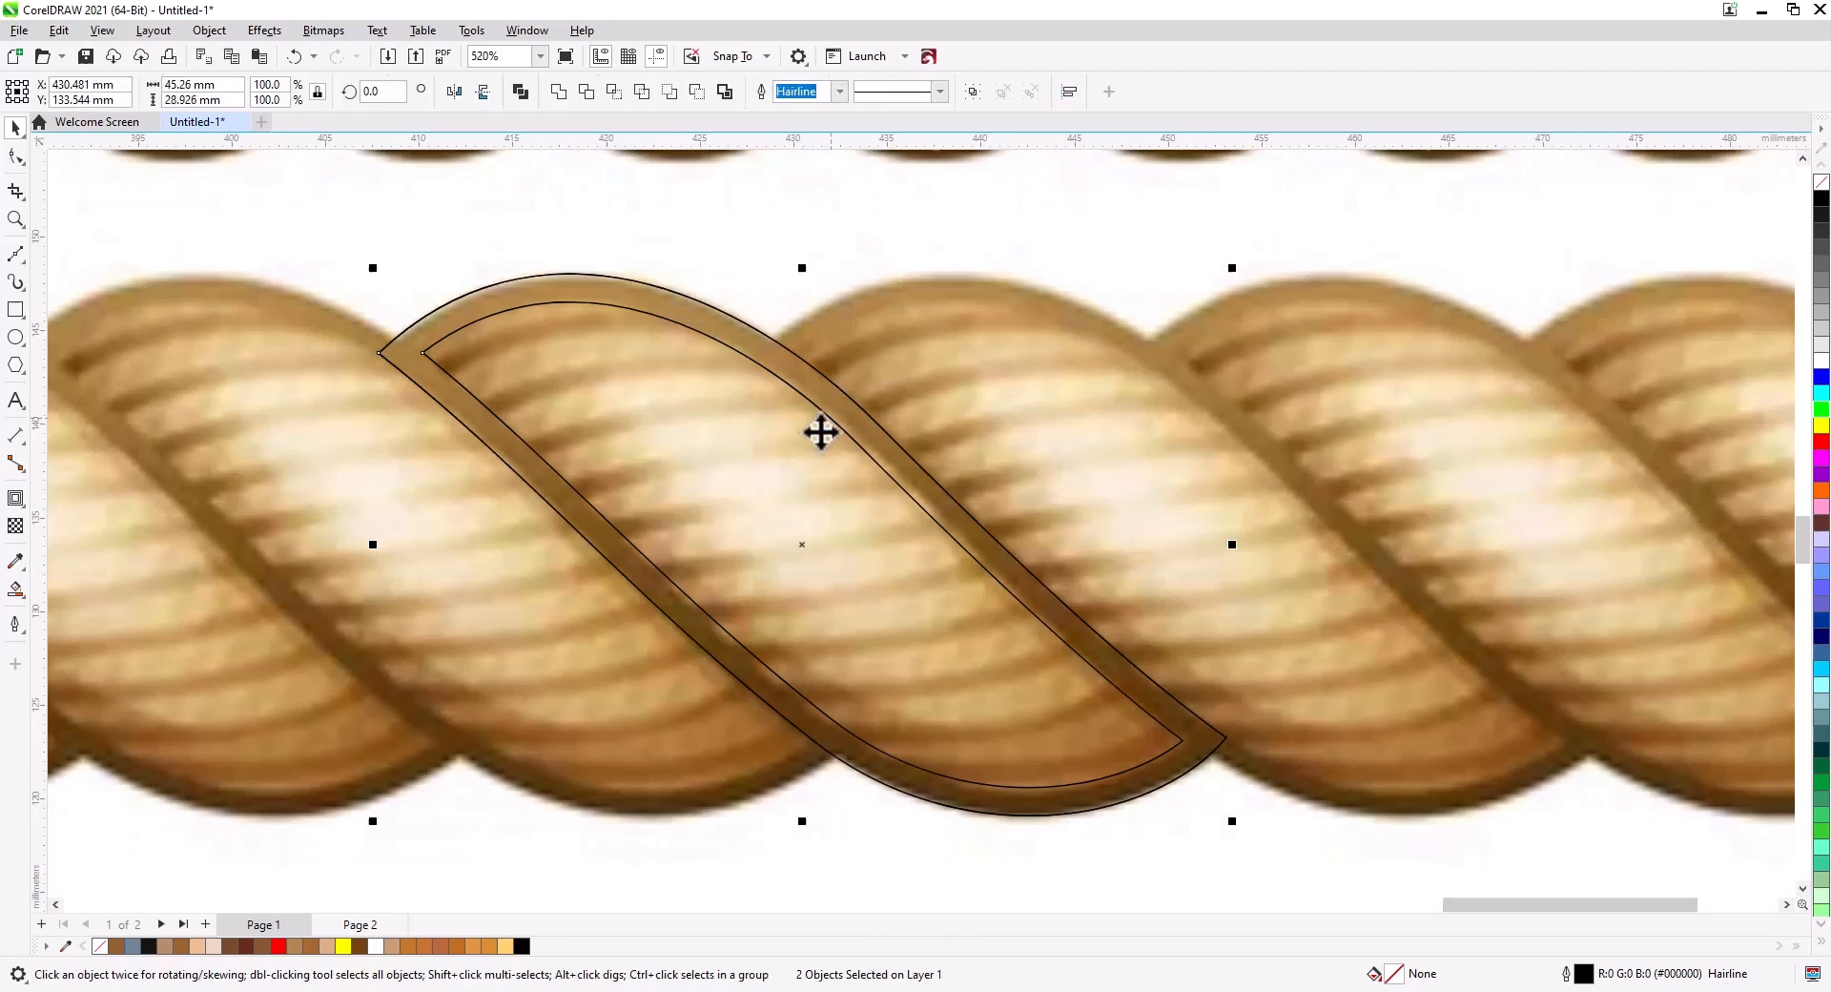
key("ctrl+l")
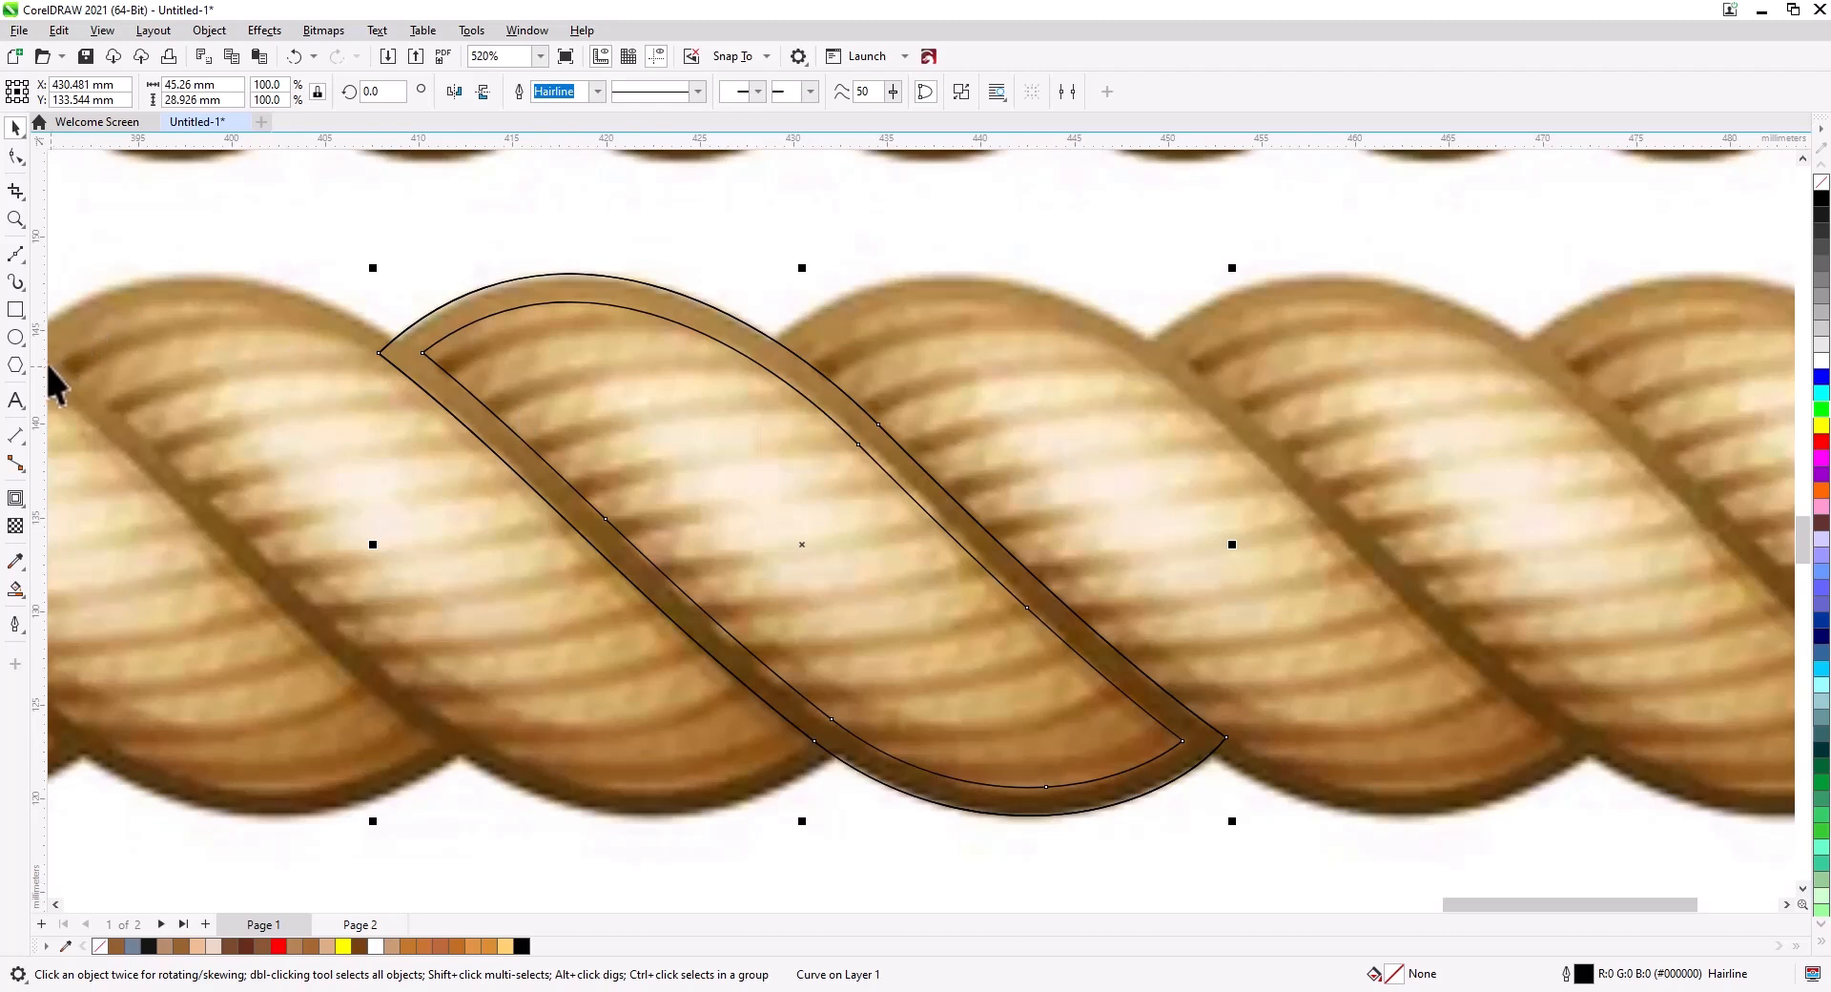
Fill the ring shape with a dark brown (#845D22) sampled from the rope image using the Color Eyedropper.
left_click(15, 562)
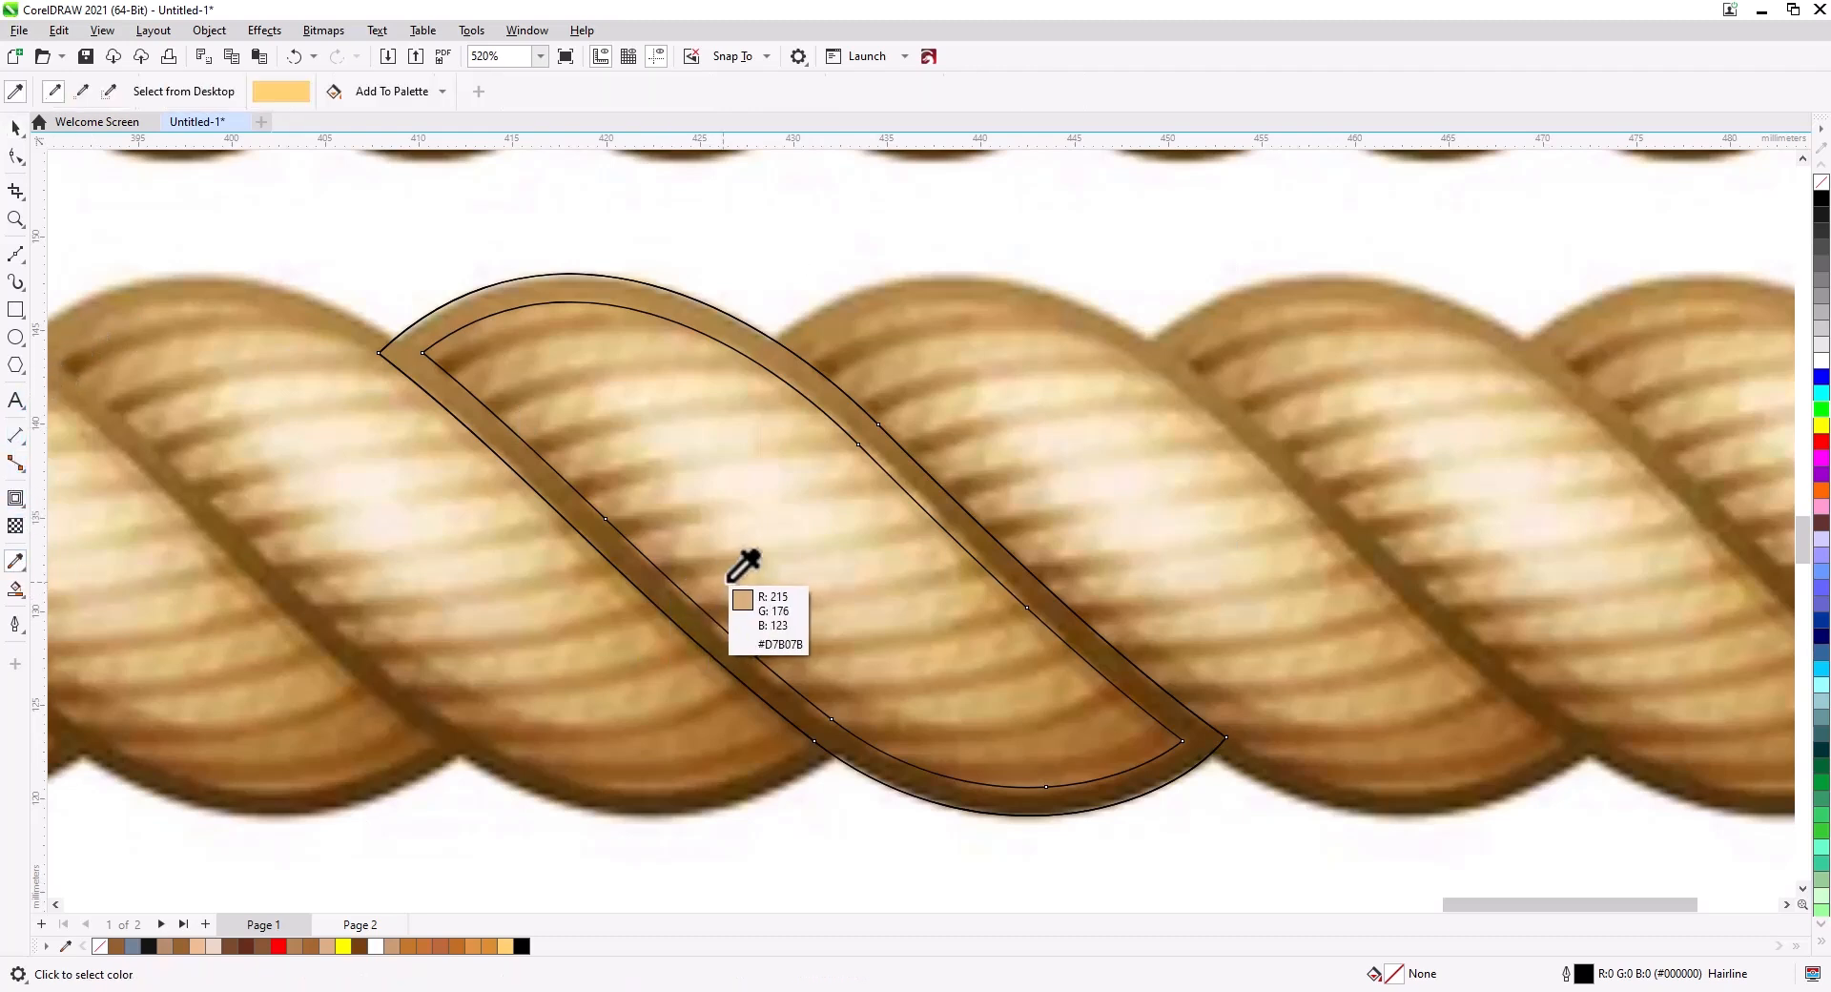
left_click(920, 476)
left_click(907, 471)
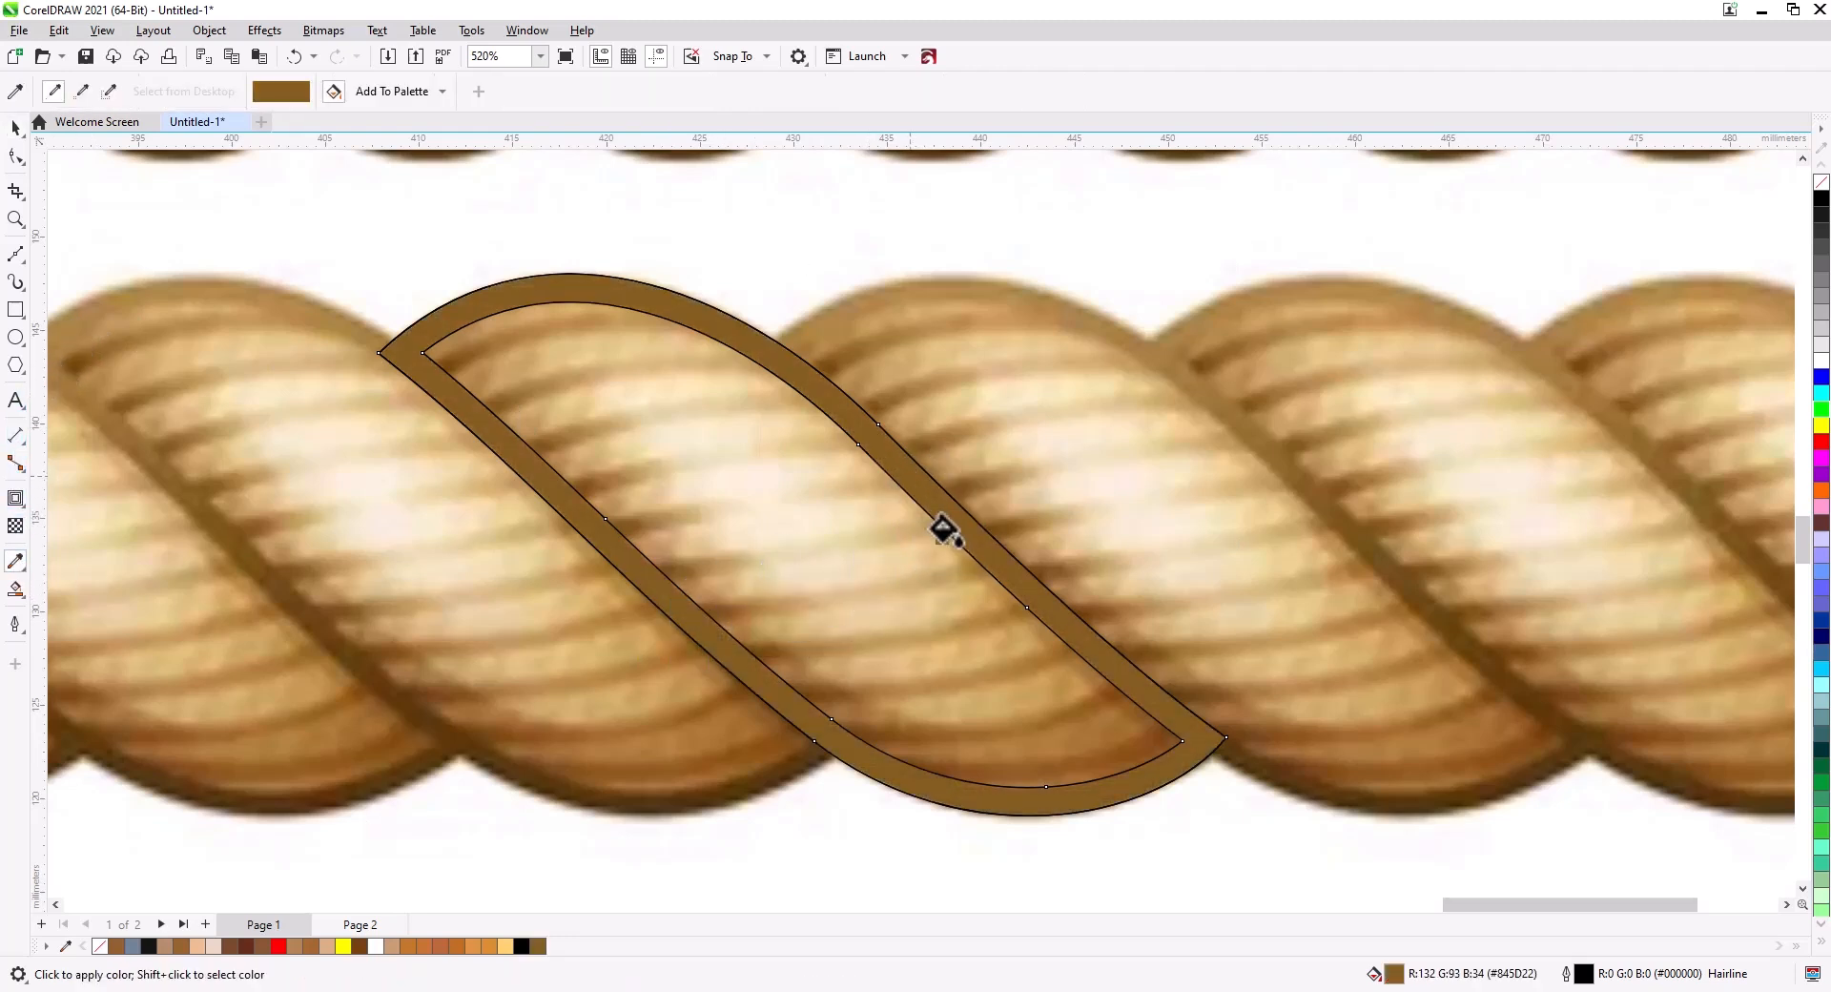
Draw a line across the lower part of the strand with the Bézier tool and bend it into a curve following the rope's grooves.
left_click(14, 127)
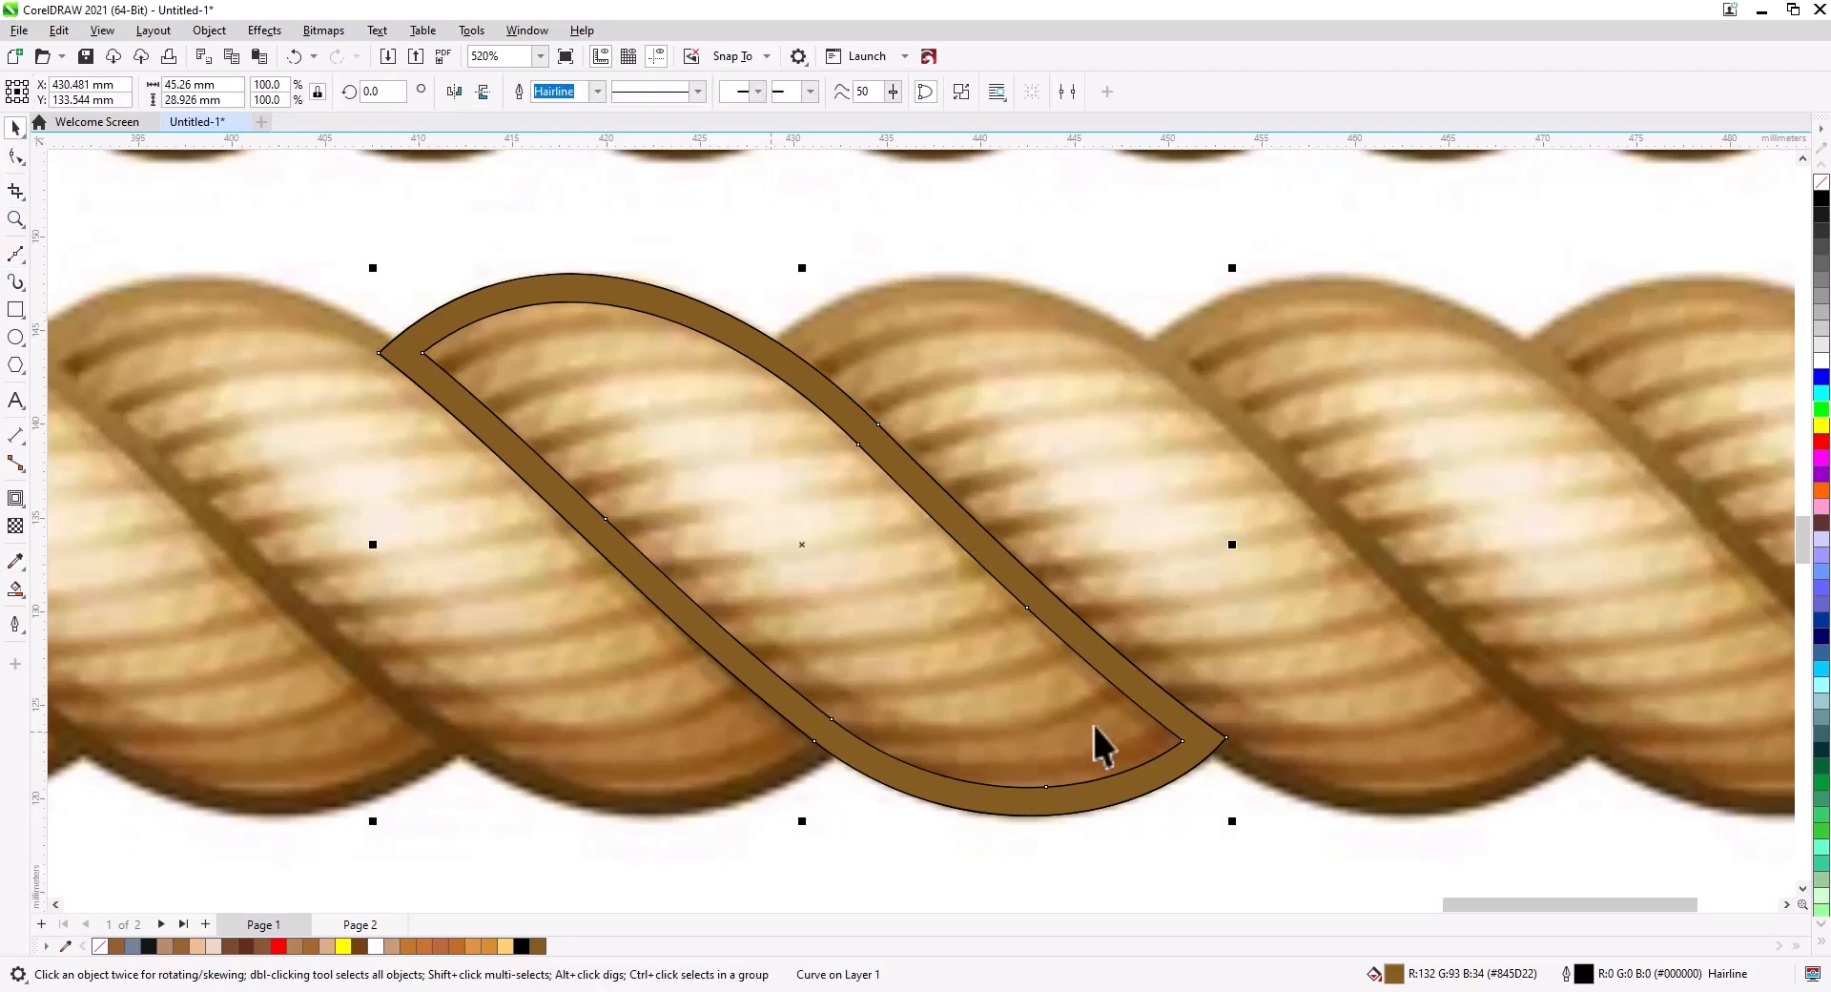
left_click(21, 262)
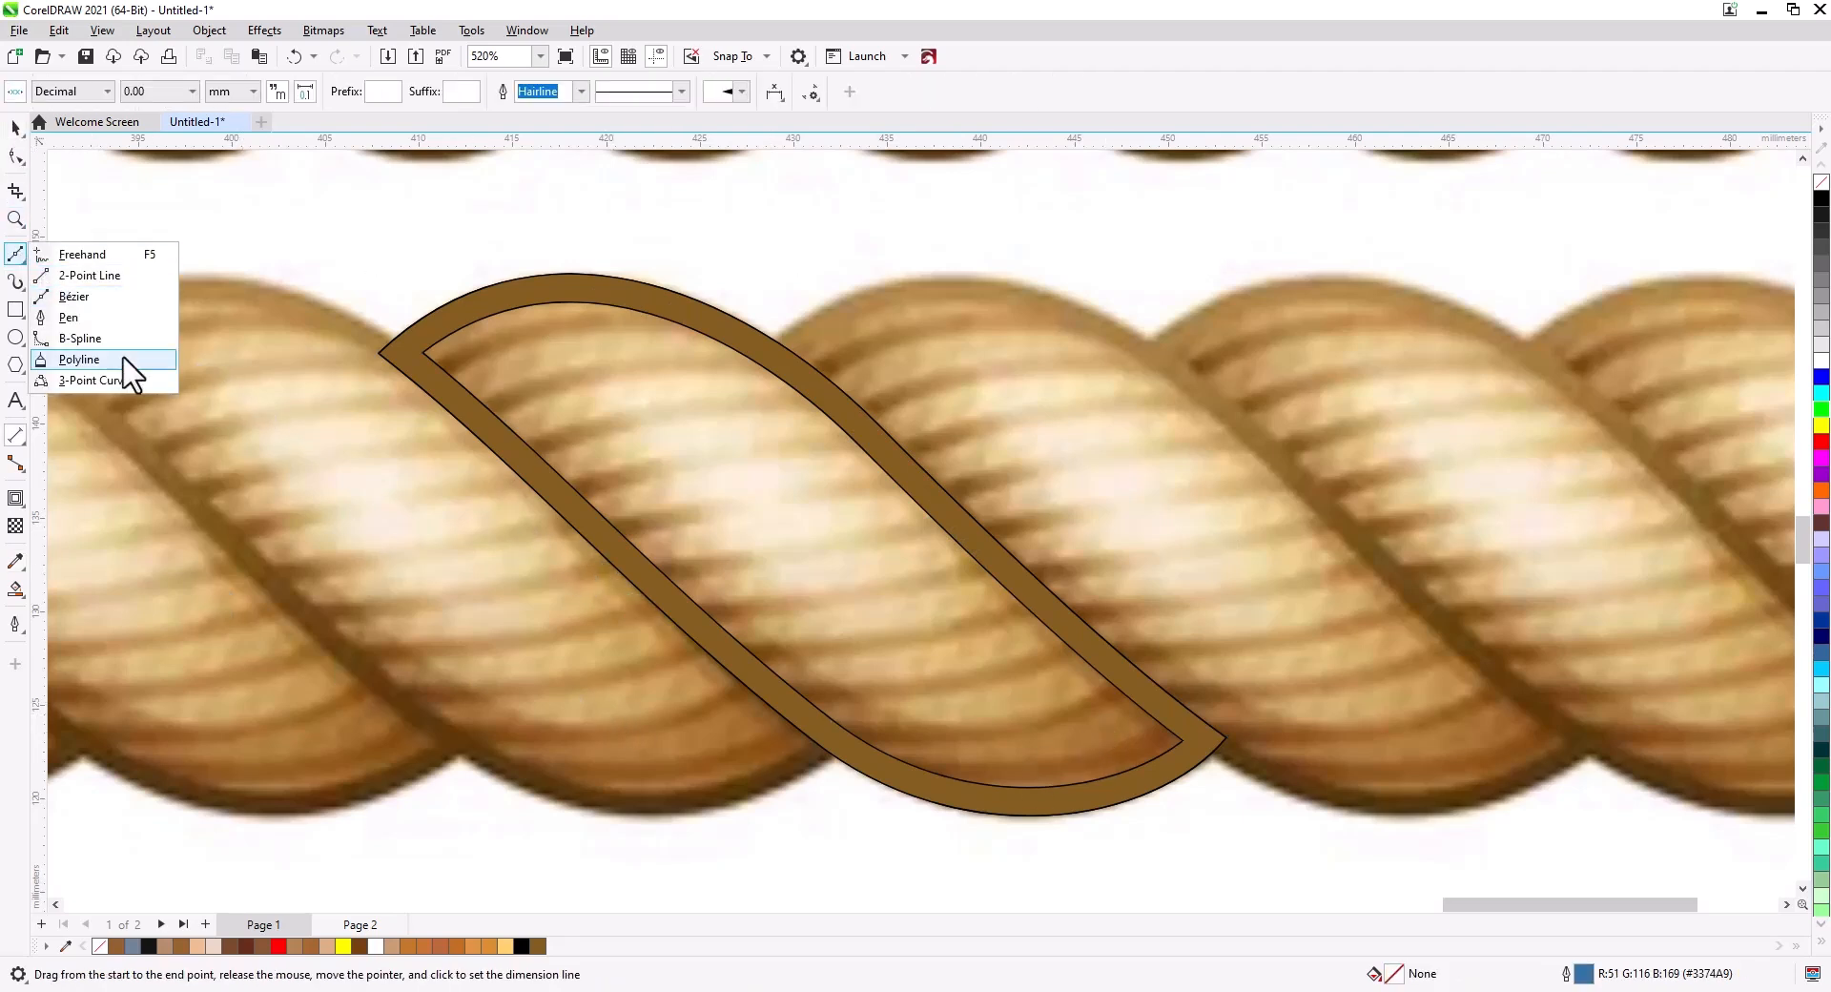
left_click(63, 297)
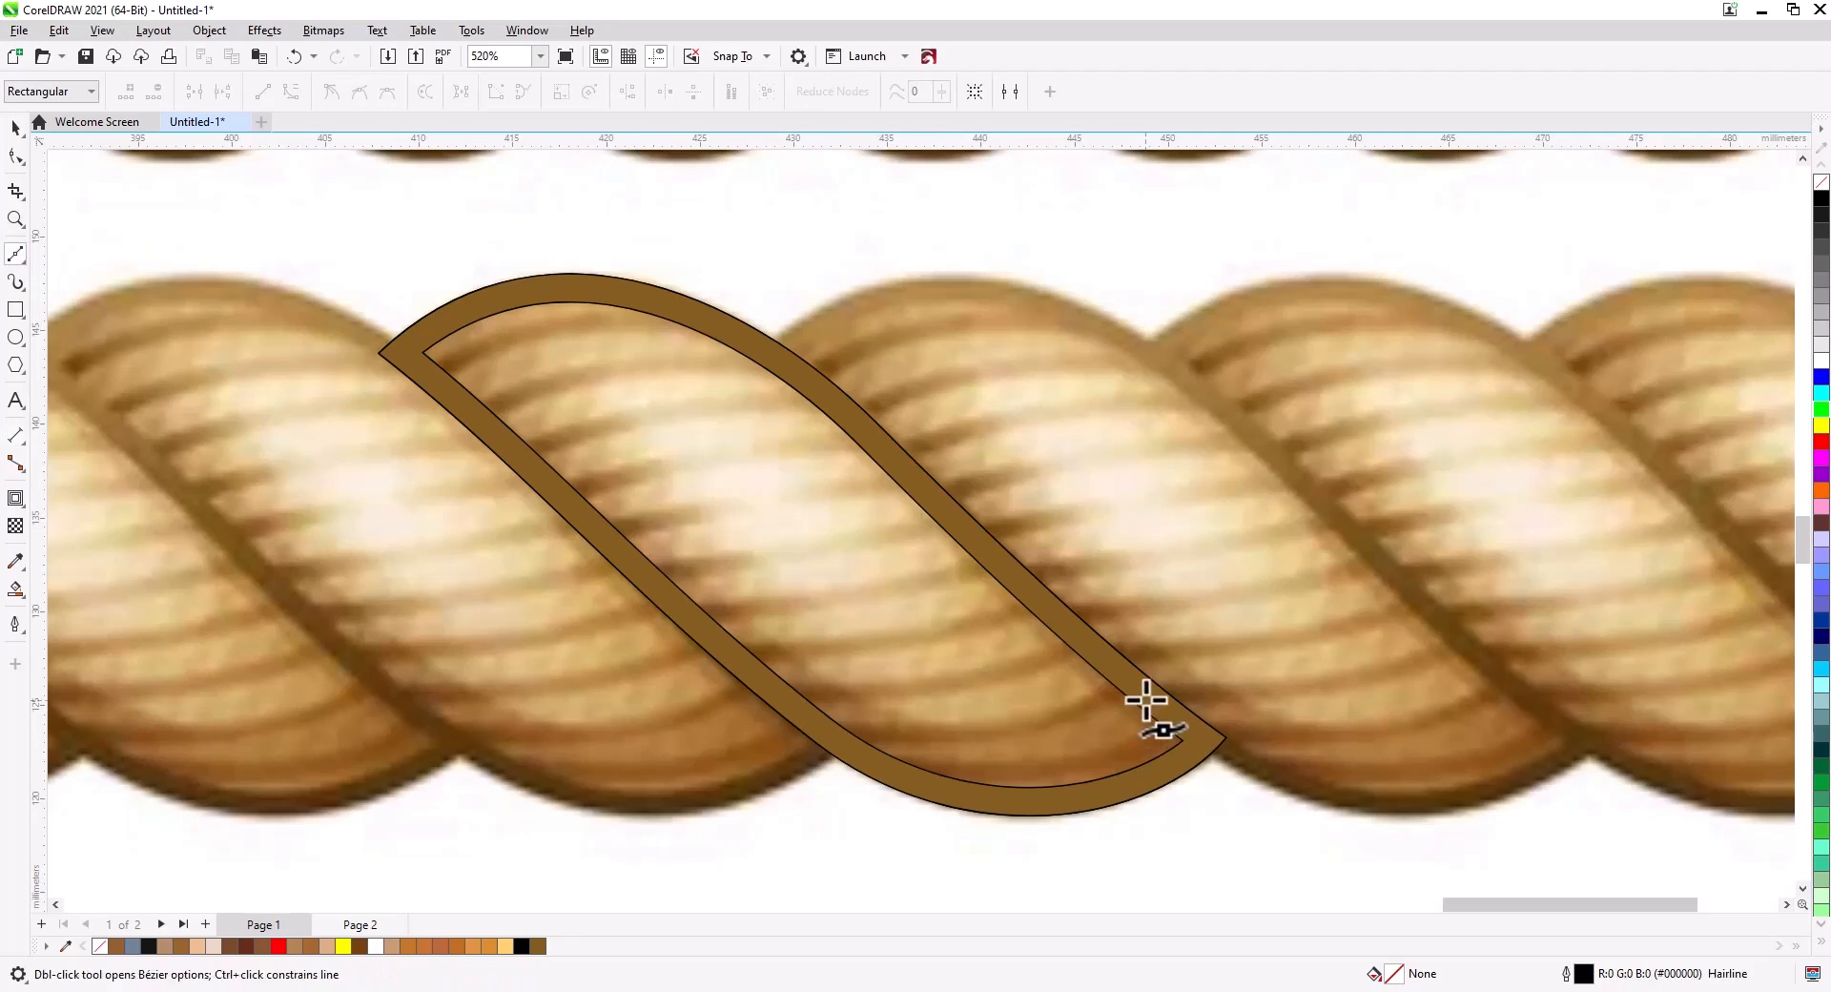
left_click(830, 739)
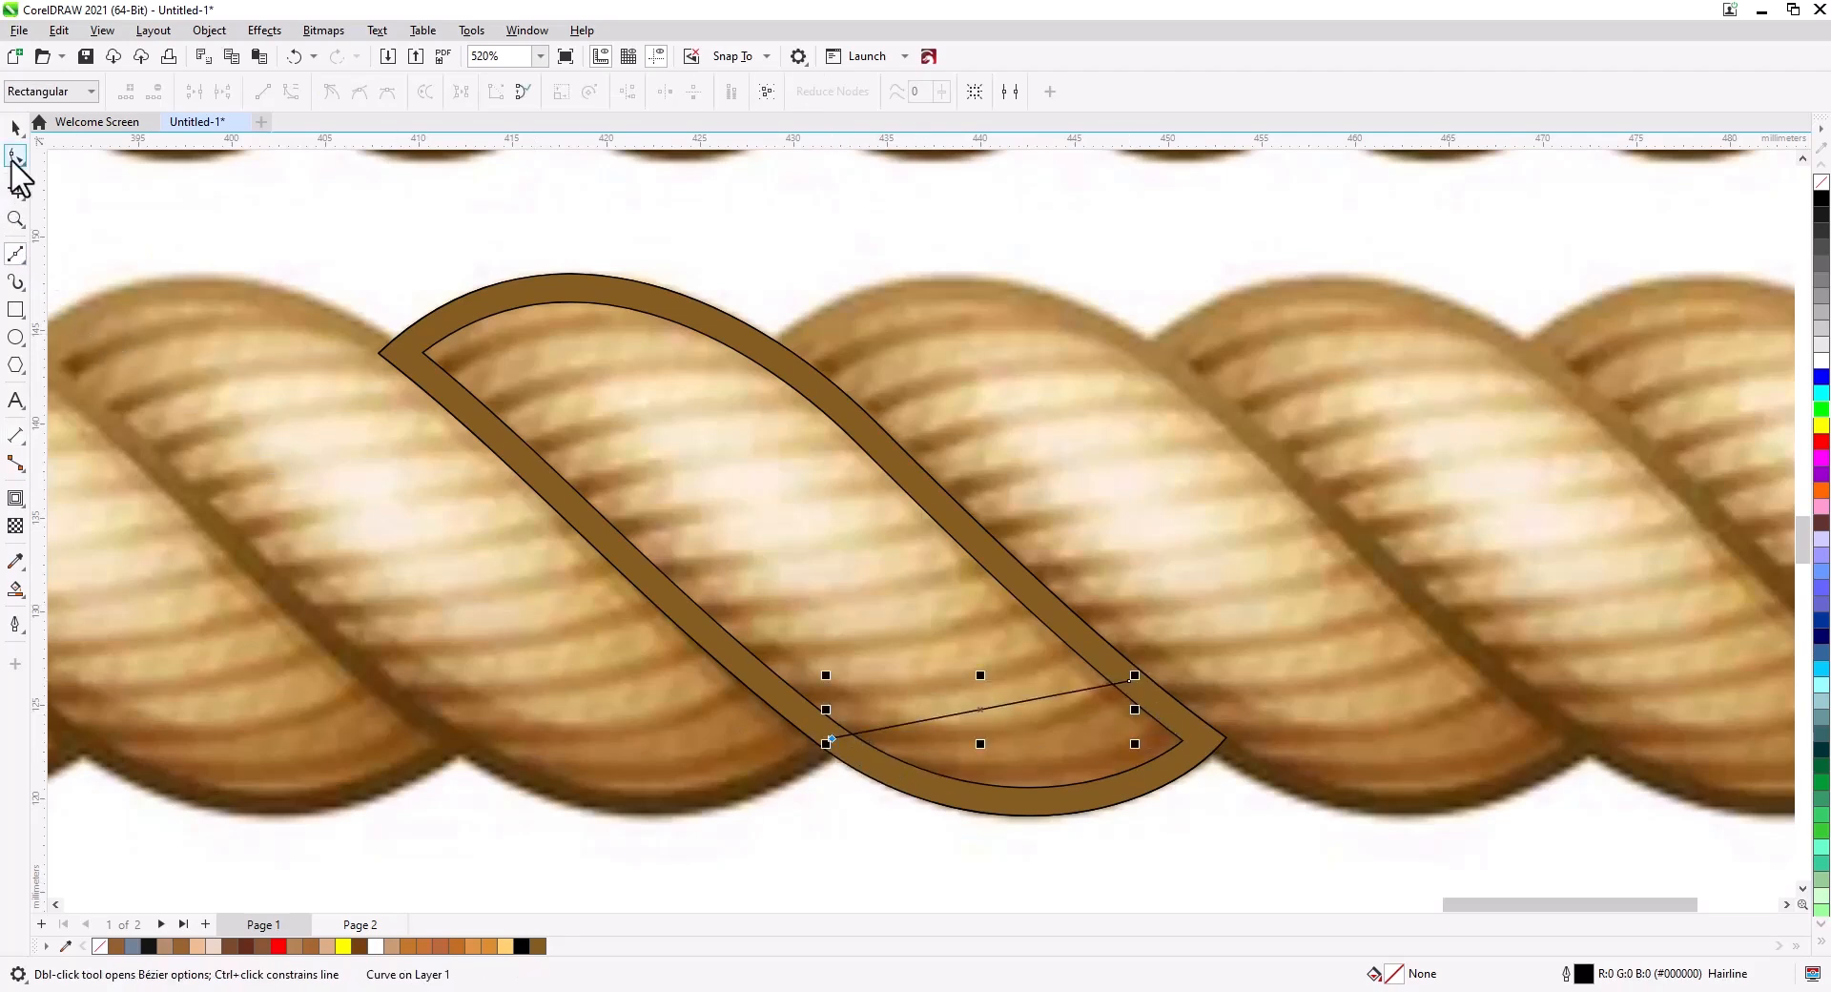
left_click(15, 158)
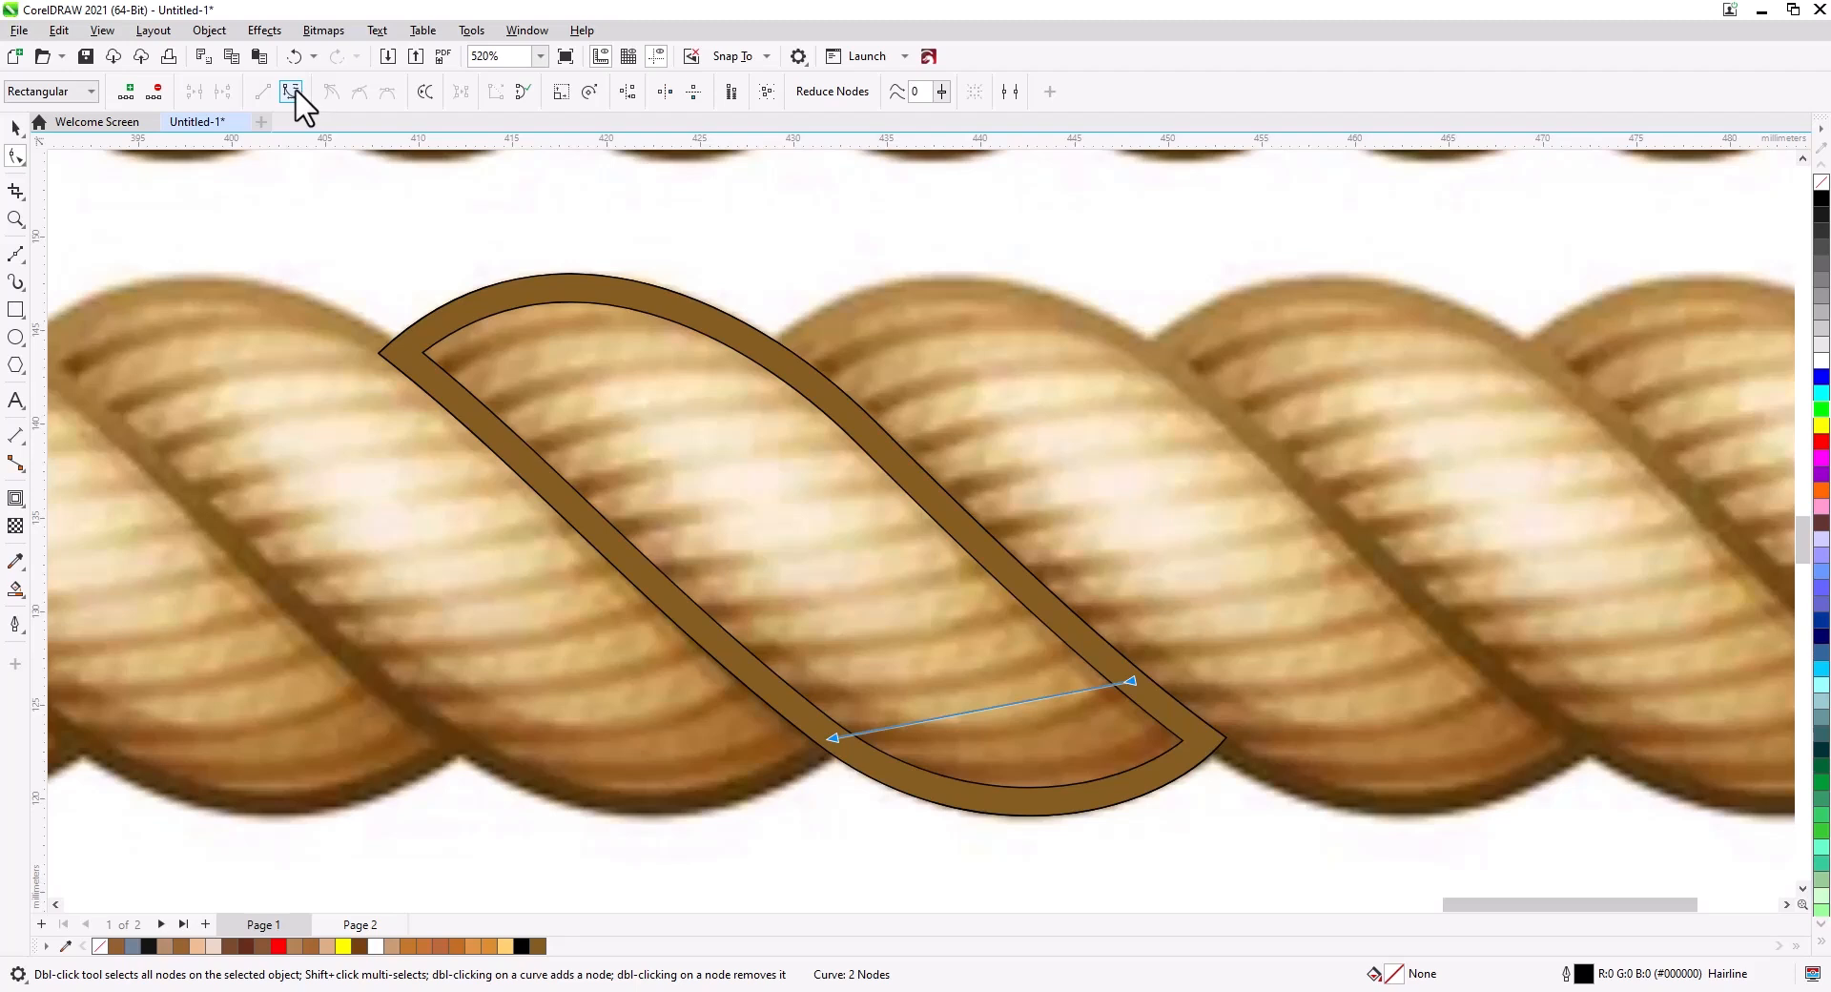
left_click_drag(1003, 700, 1021, 727)
left_click_drag(831, 739, 923, 742)
left_click_drag(1056, 735, 1059, 734)
left_click(15, 127)
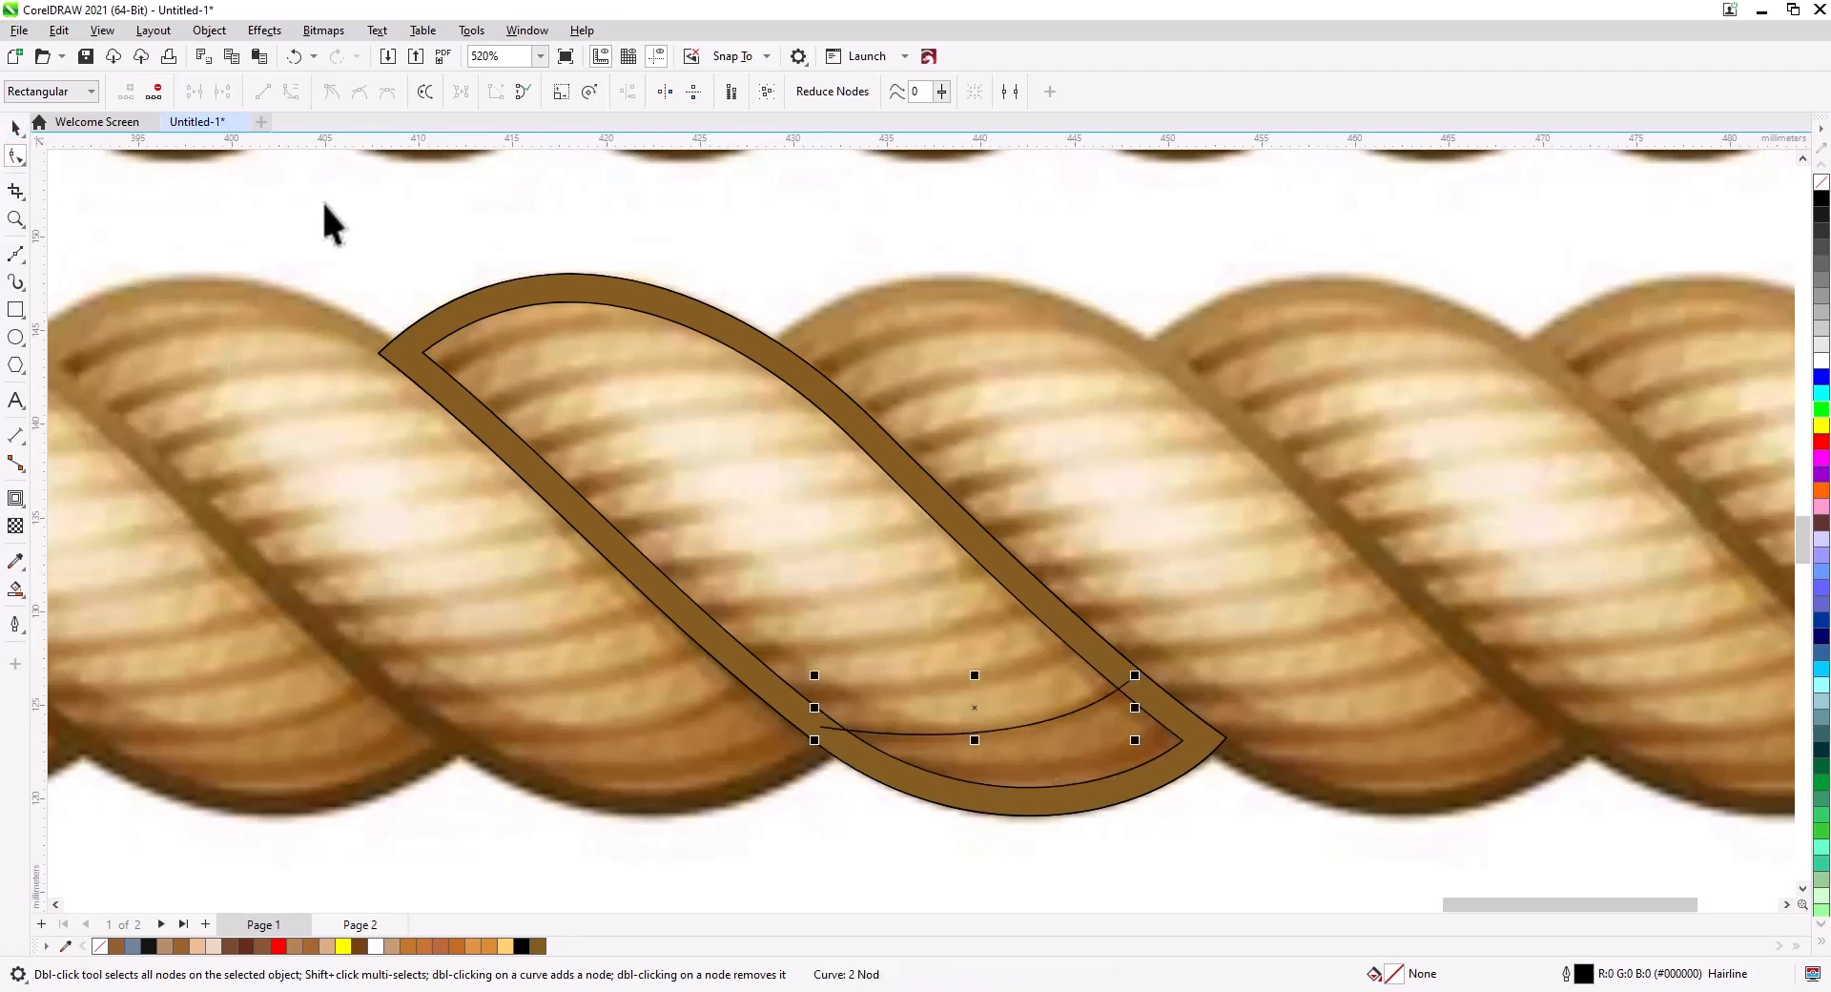
Set the curved line's outline width to 0.75 mm.
left_click(595, 92)
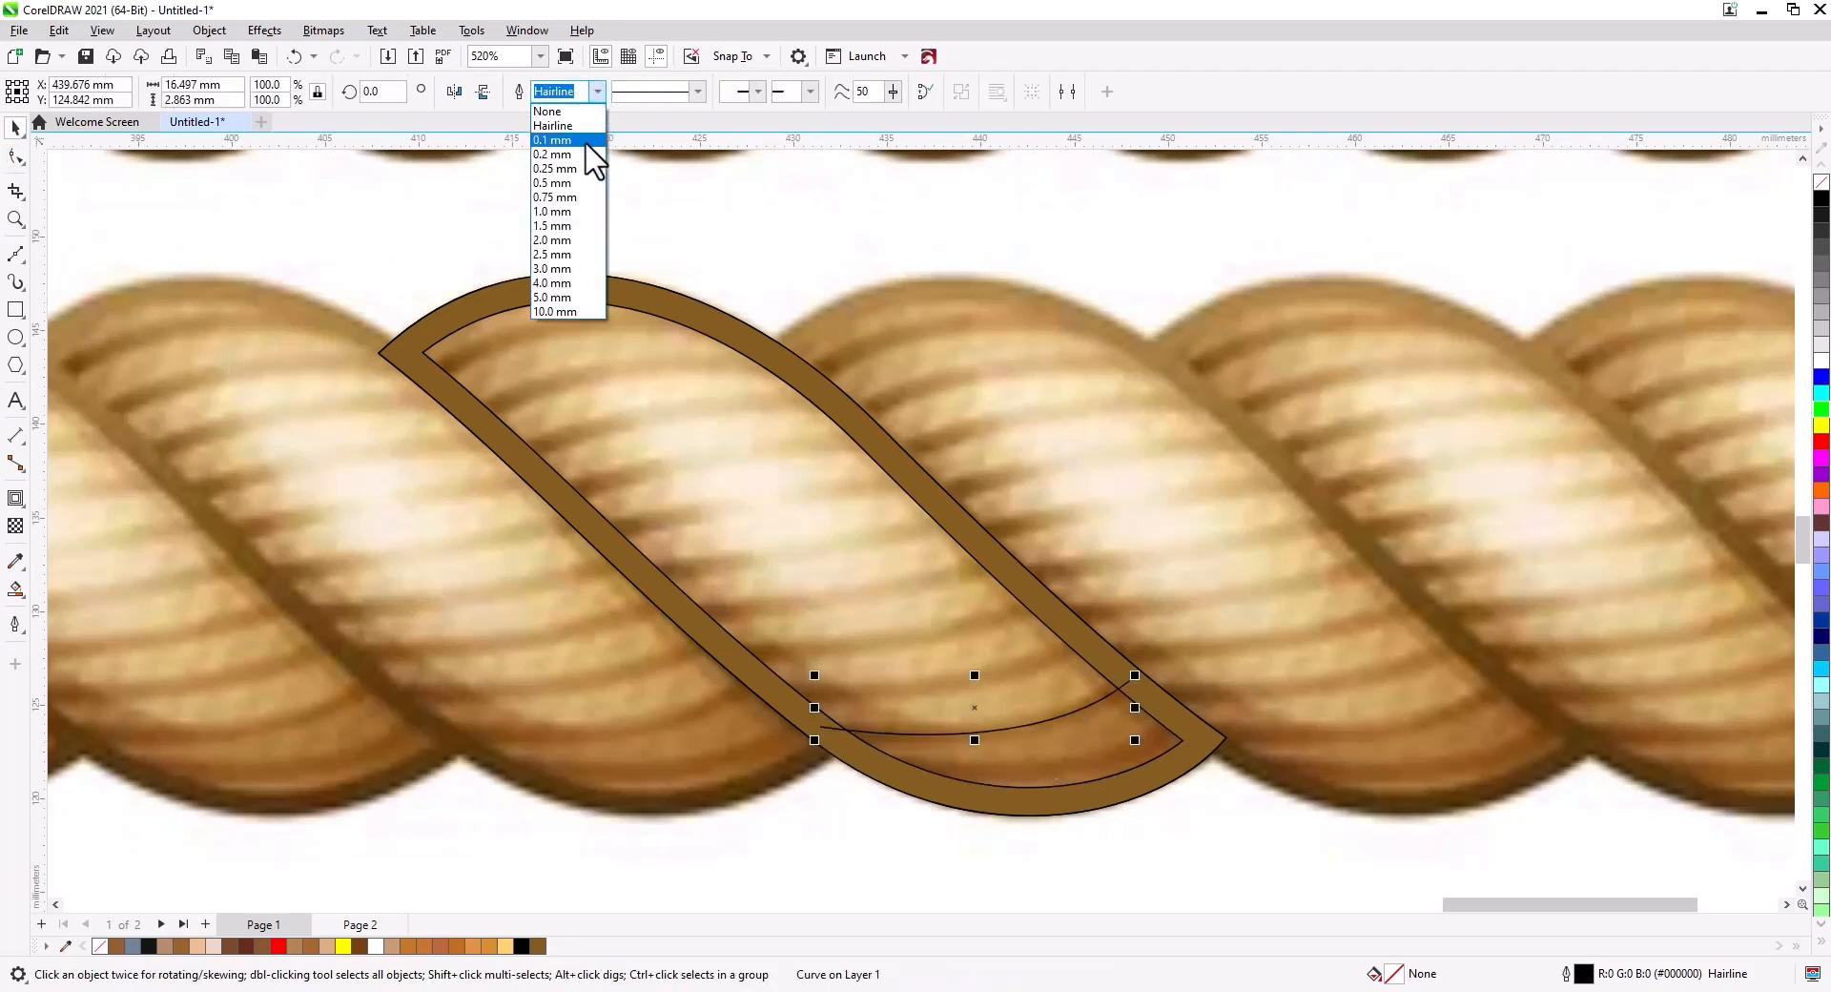
left_click(593, 142)
left_click(597, 92)
left_click(580, 195)
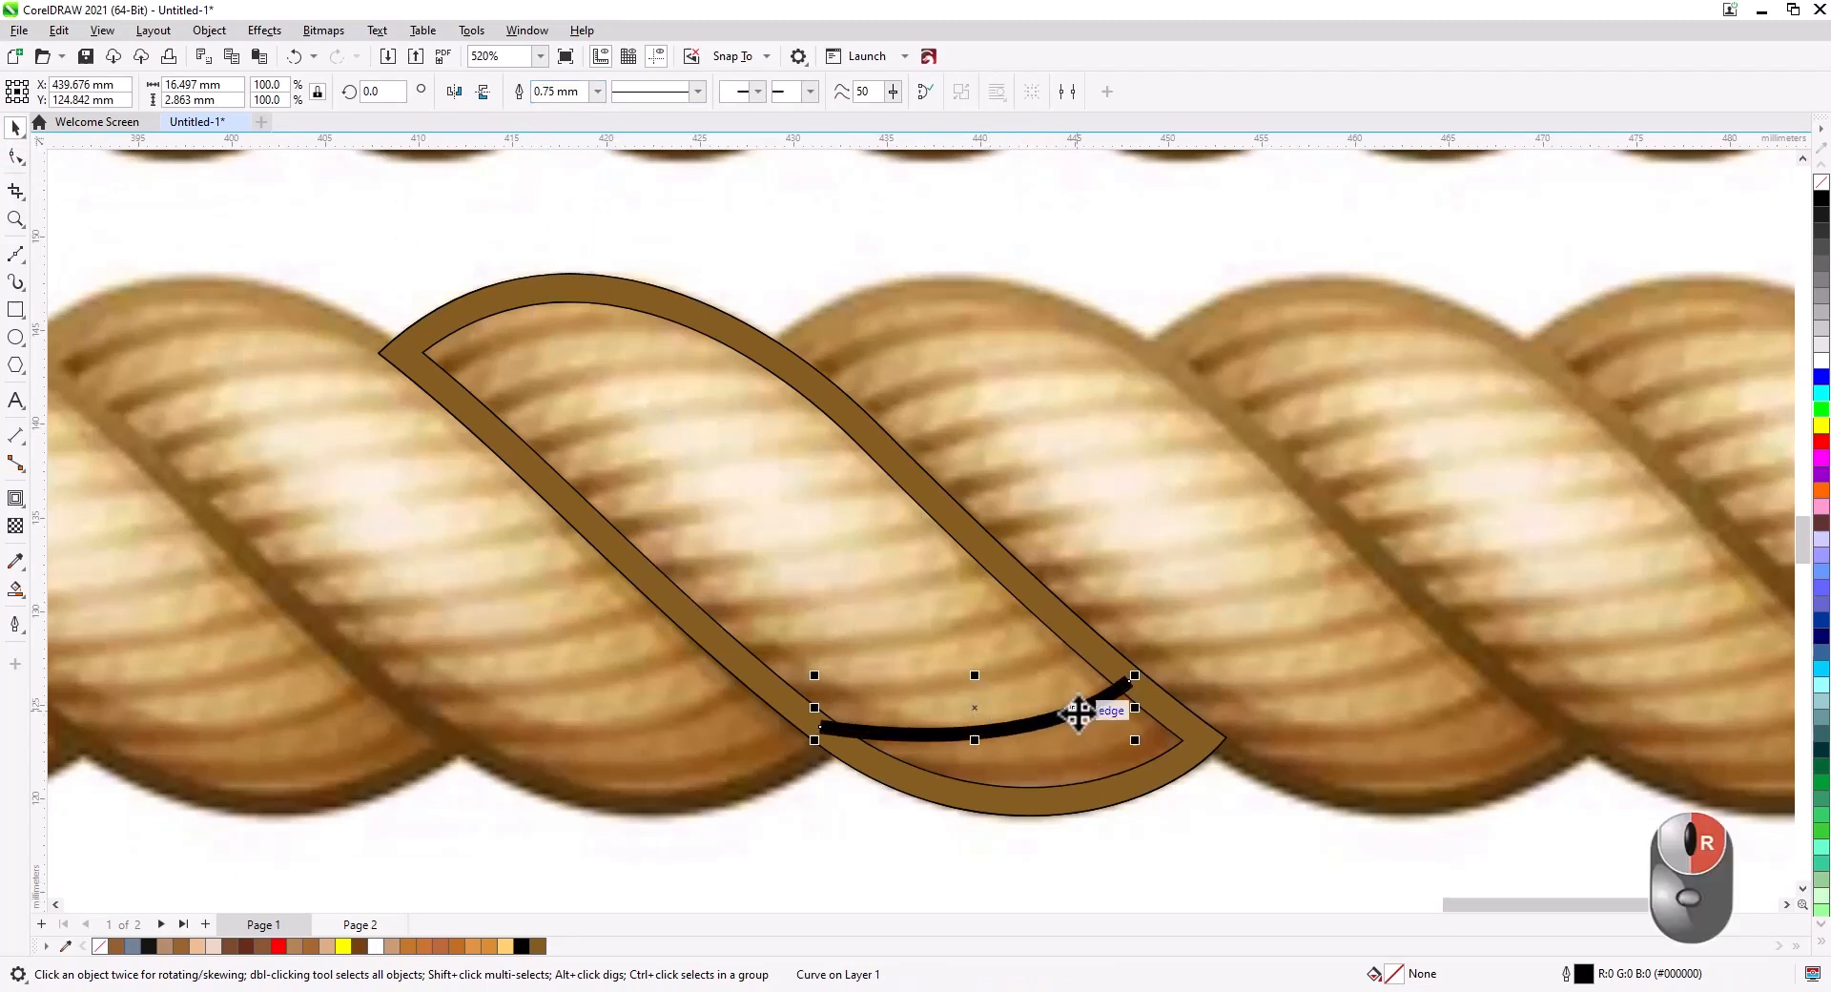
Copy the curved line a short distance up along the strand.
right_click(1025, 671)
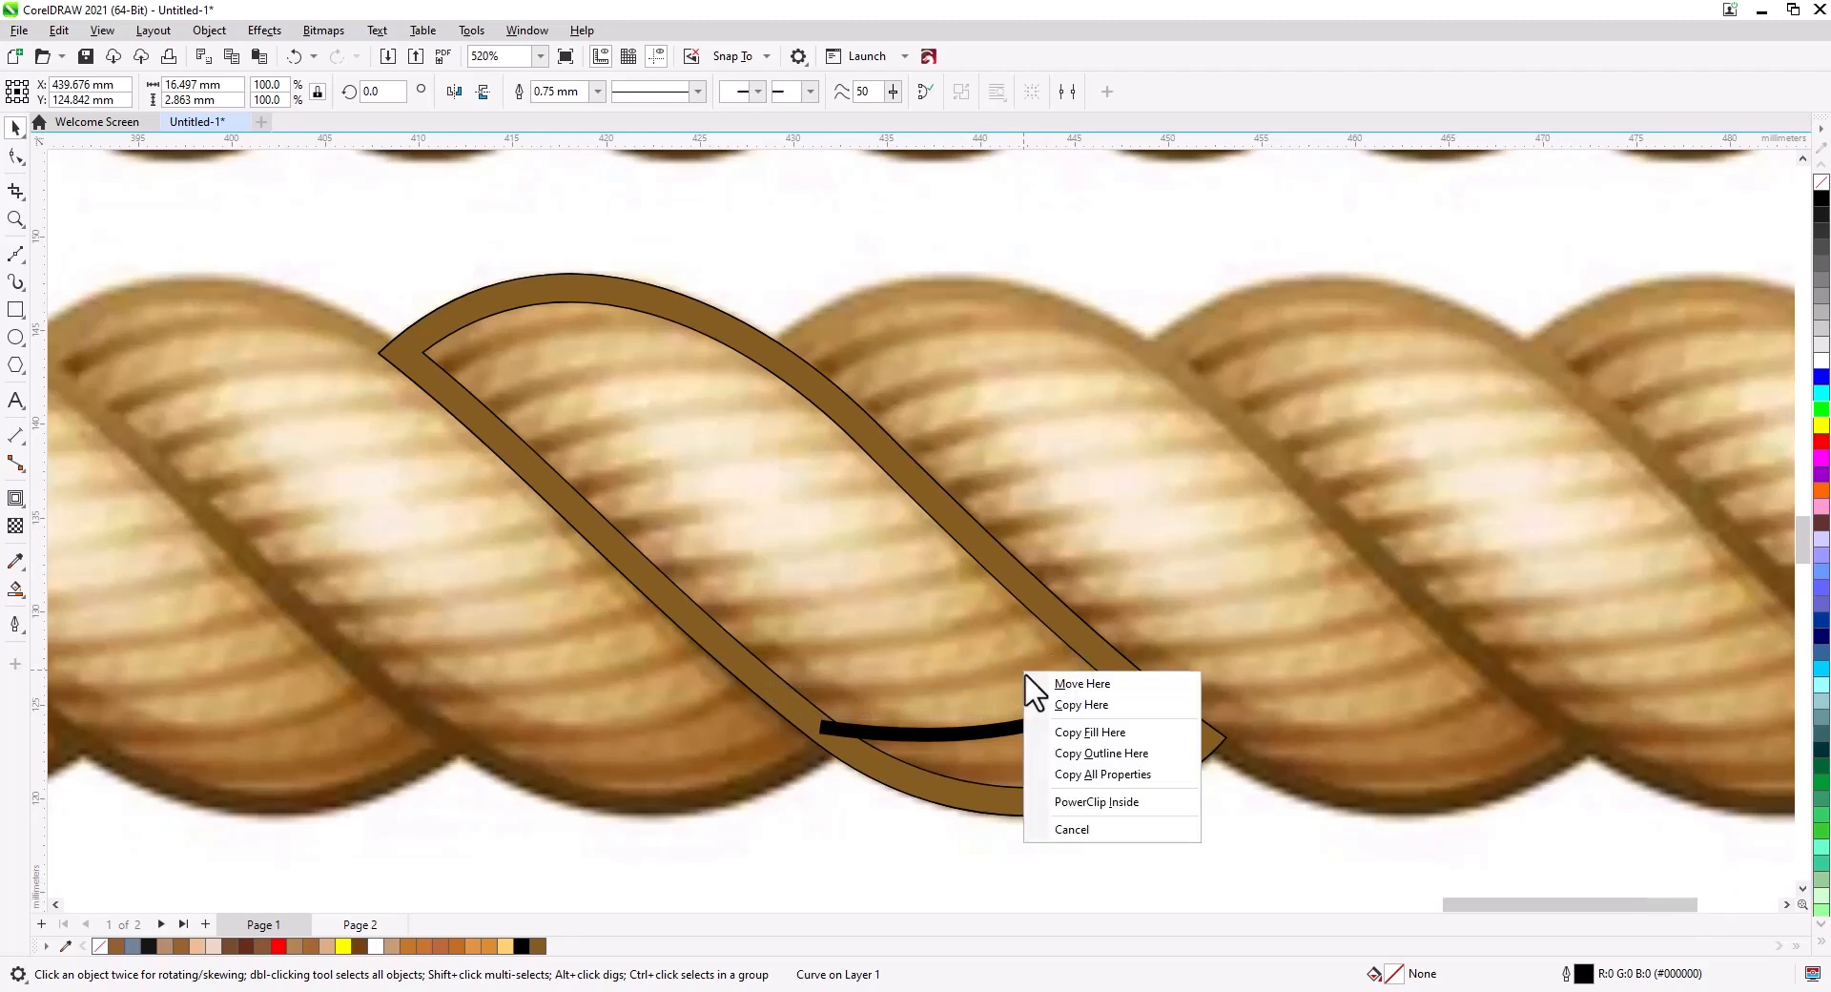
left_click(1066, 707)
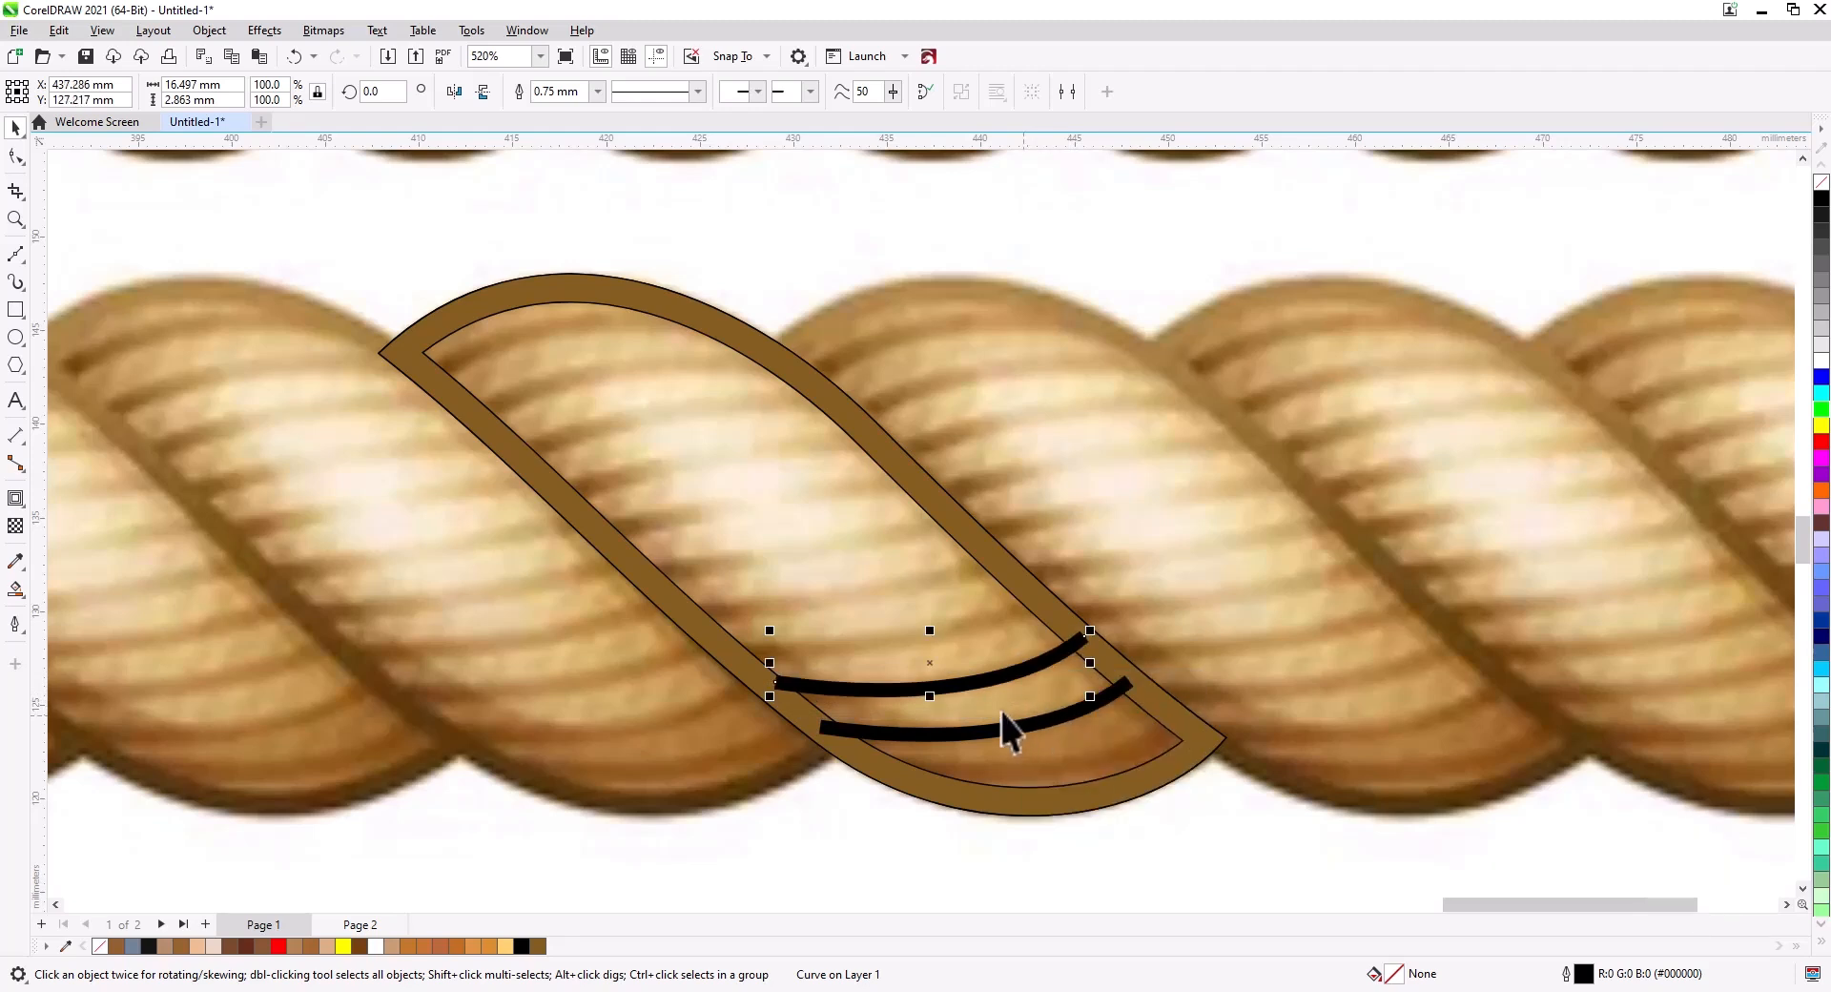
left_click(15, 157)
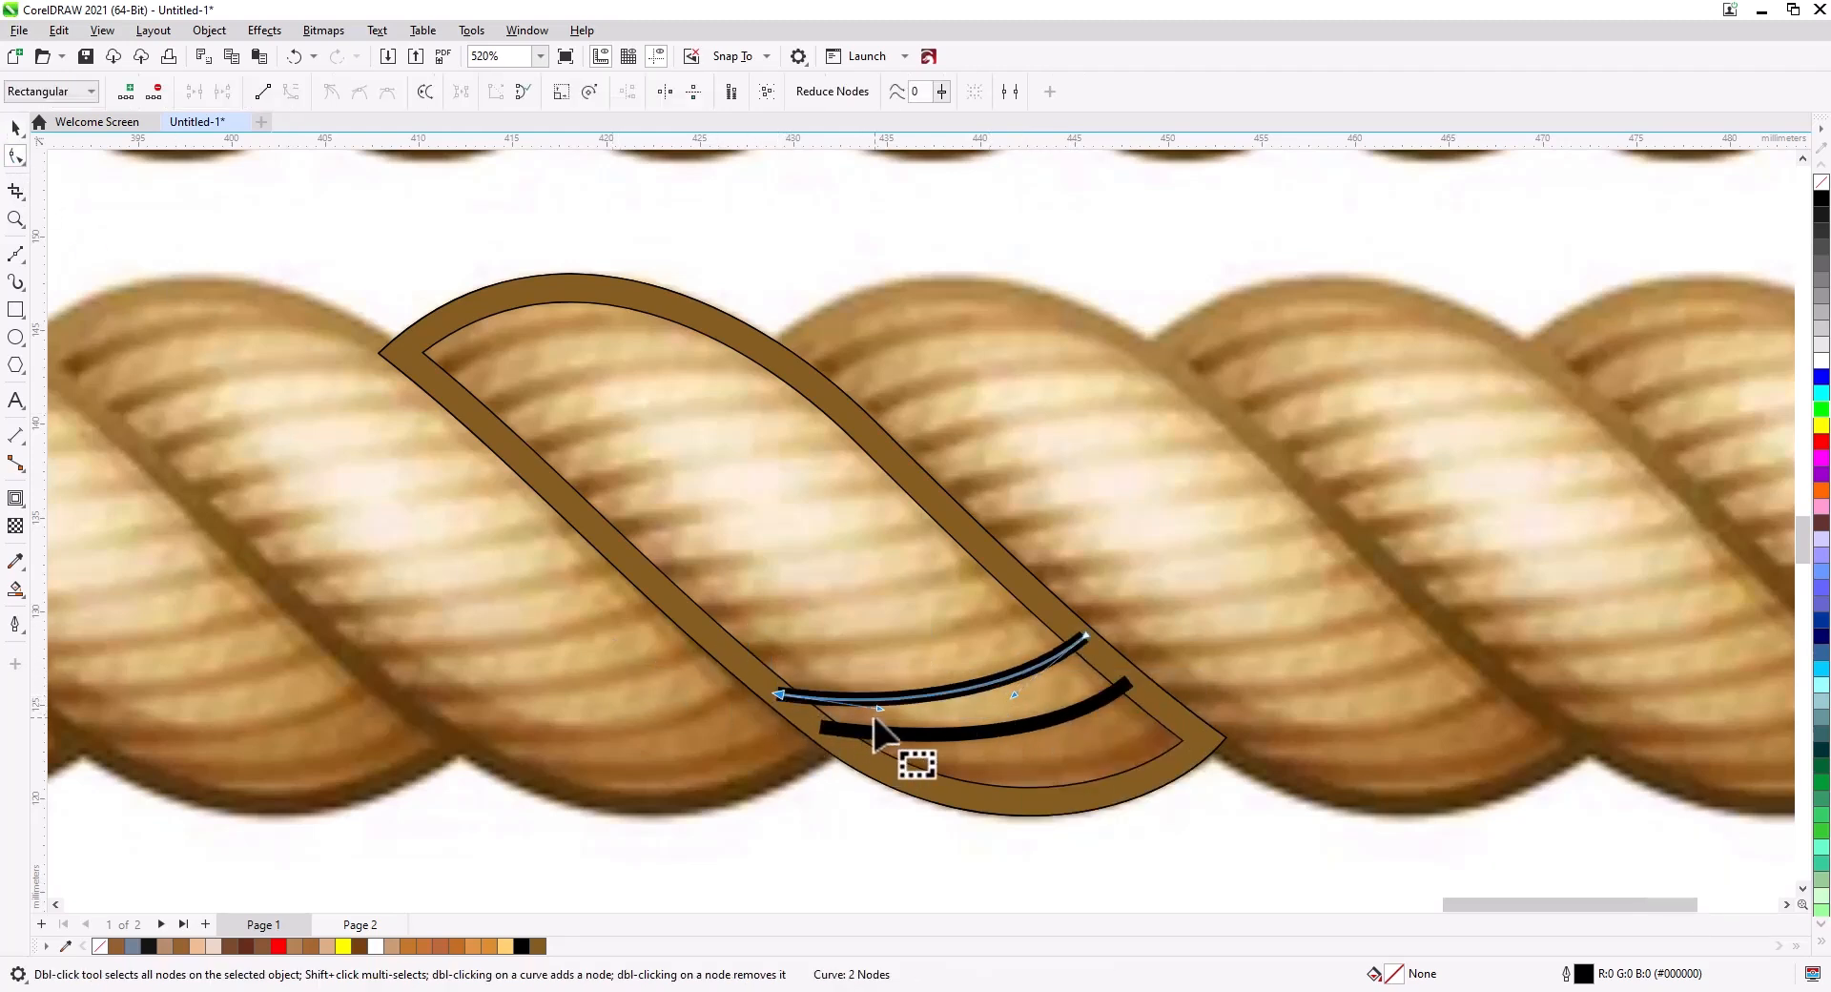
left_click(15, 128)
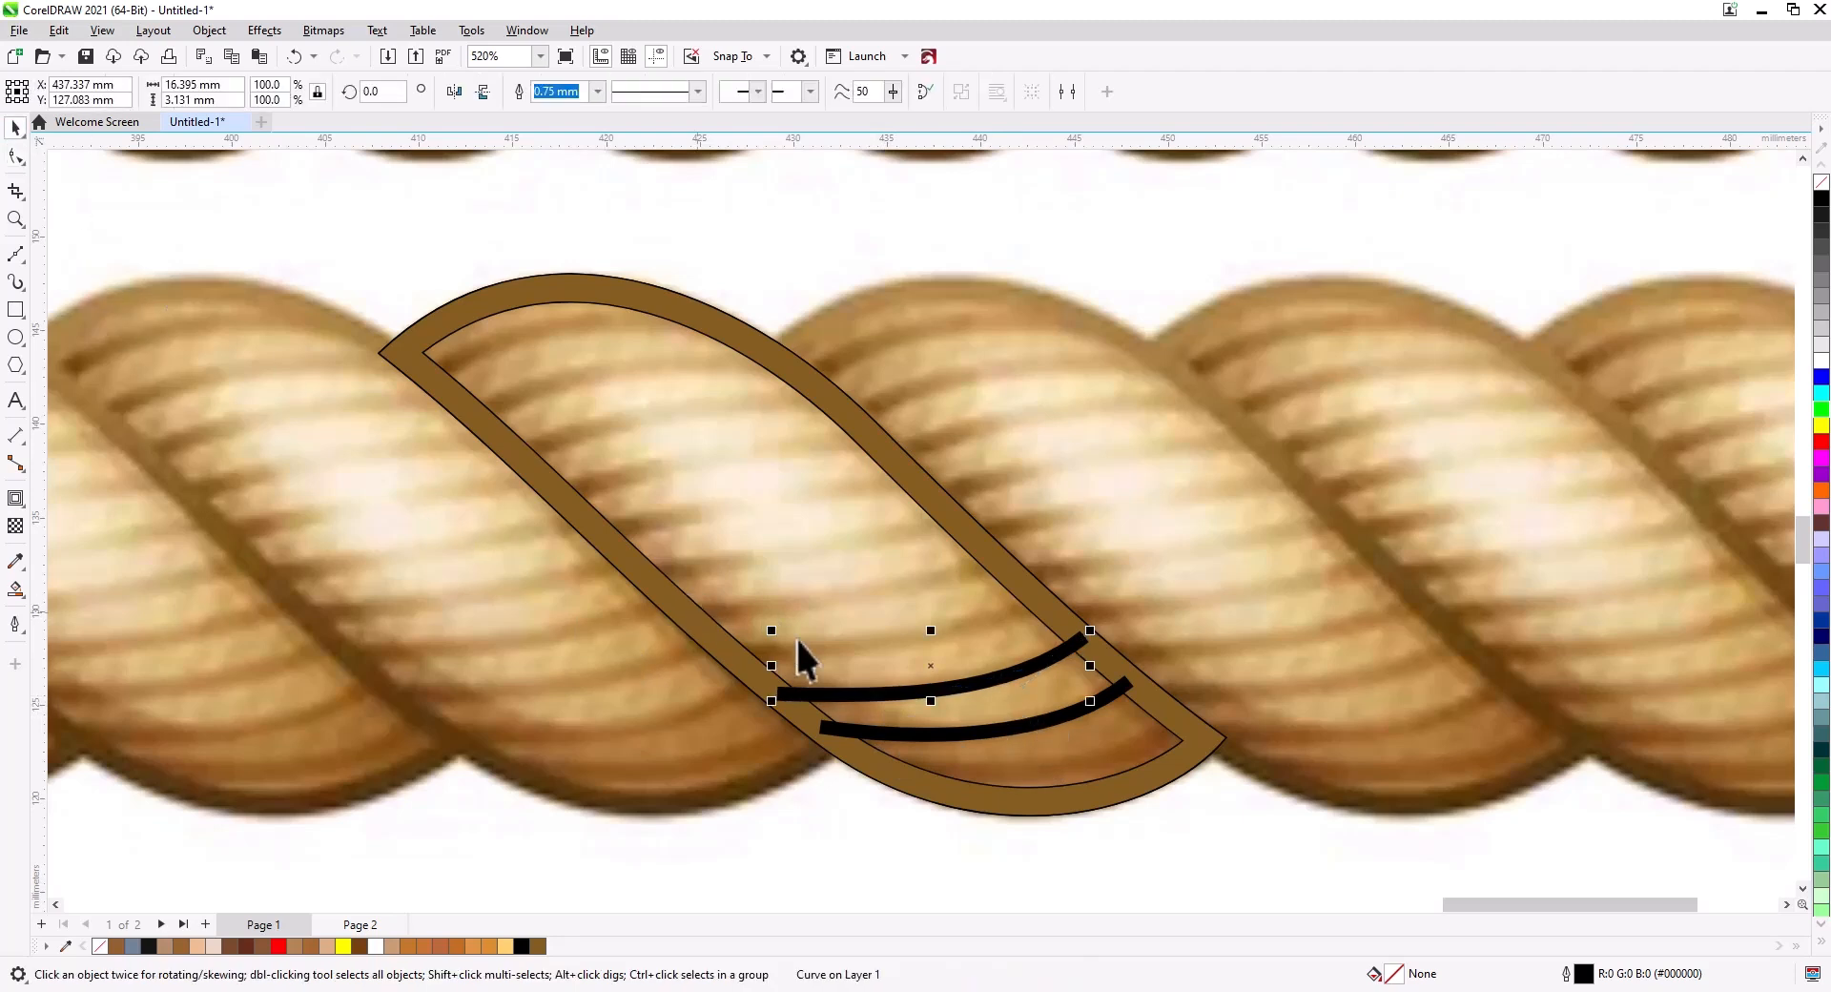
Copy the line again and repeat the duplication to fill the strand with evenly spaced parallel lines.
left_click_drag(1000, 686, 951, 638)
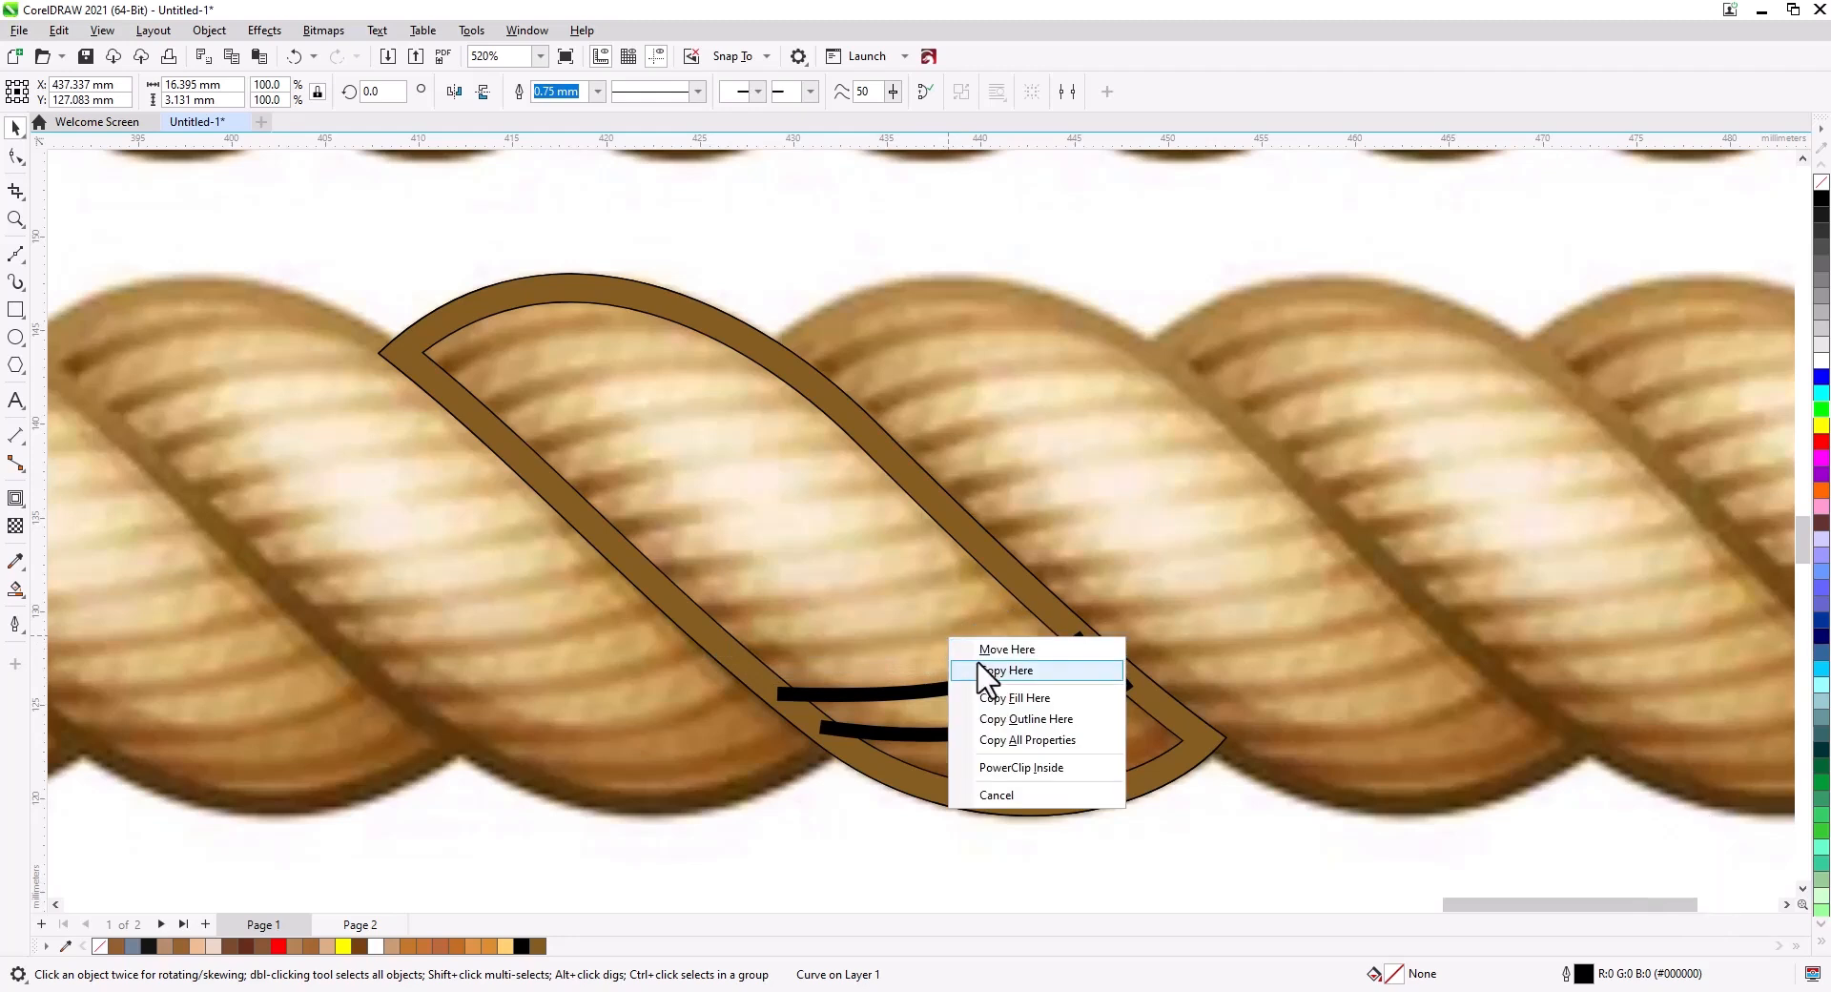
left_click(982, 674)
key("ctrl+d")
key("ctrl+d")
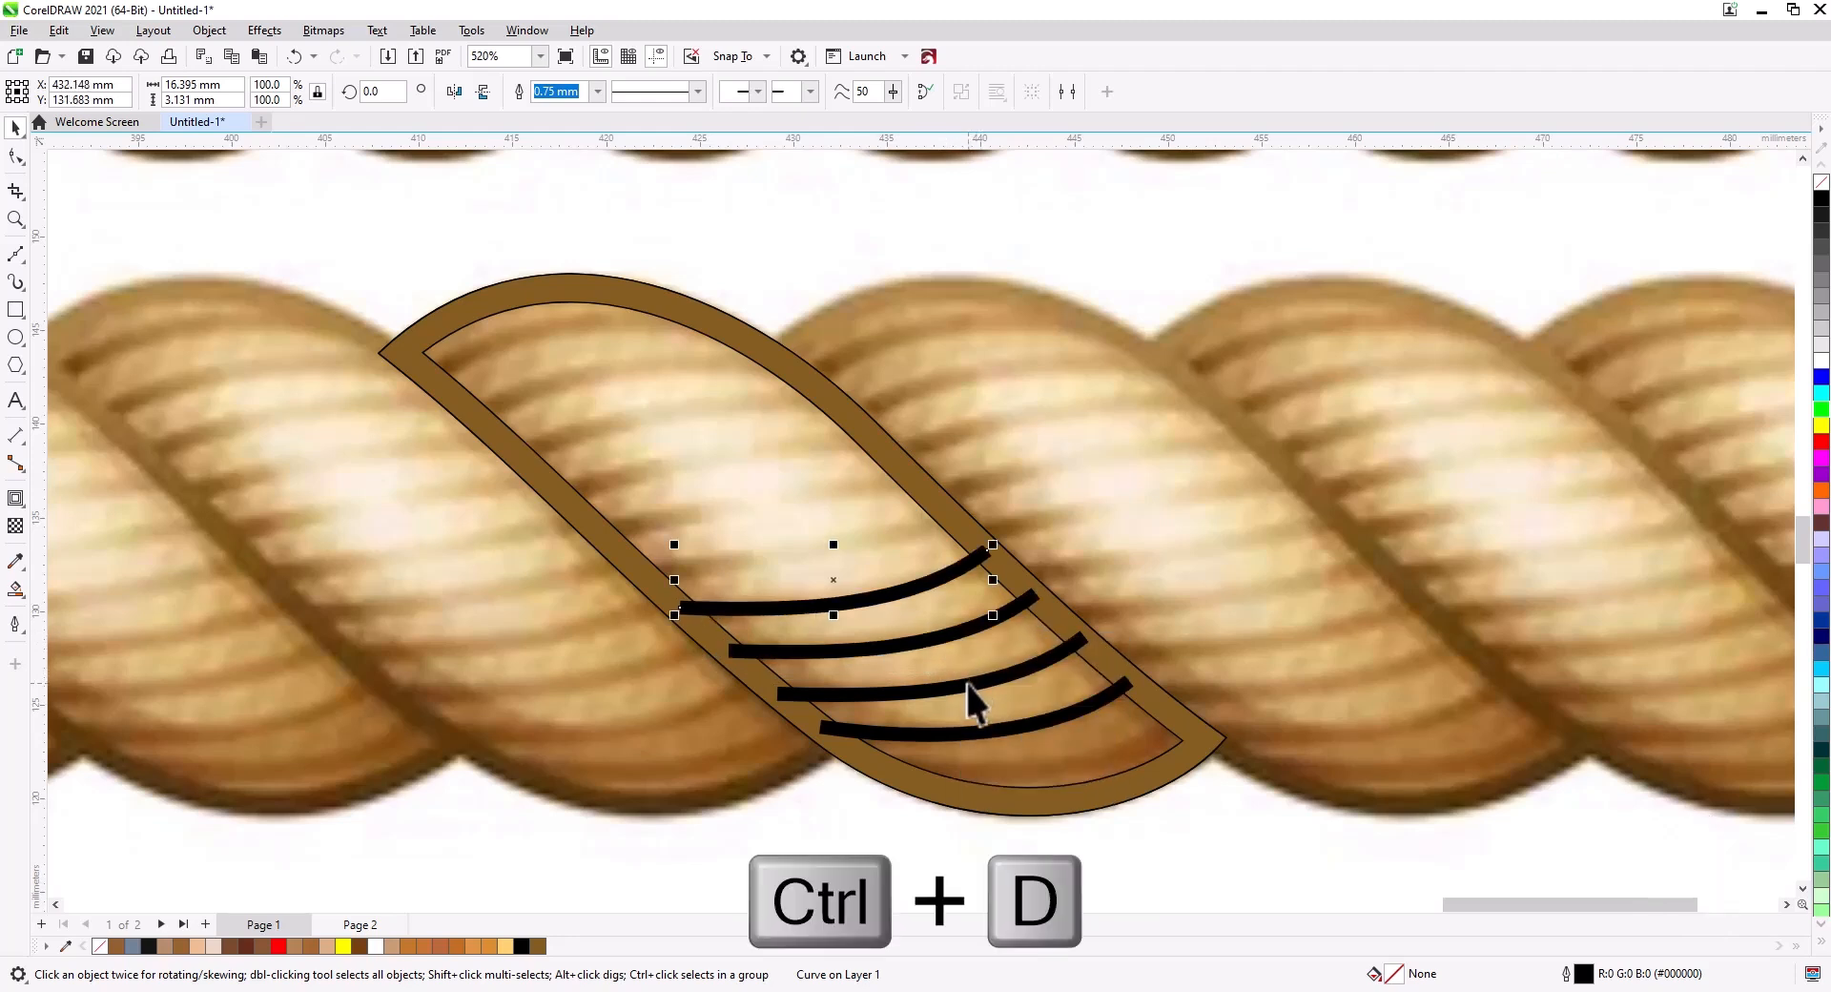
key("ctrl+d")
key("ctrl+d")
key("ctrl+d")
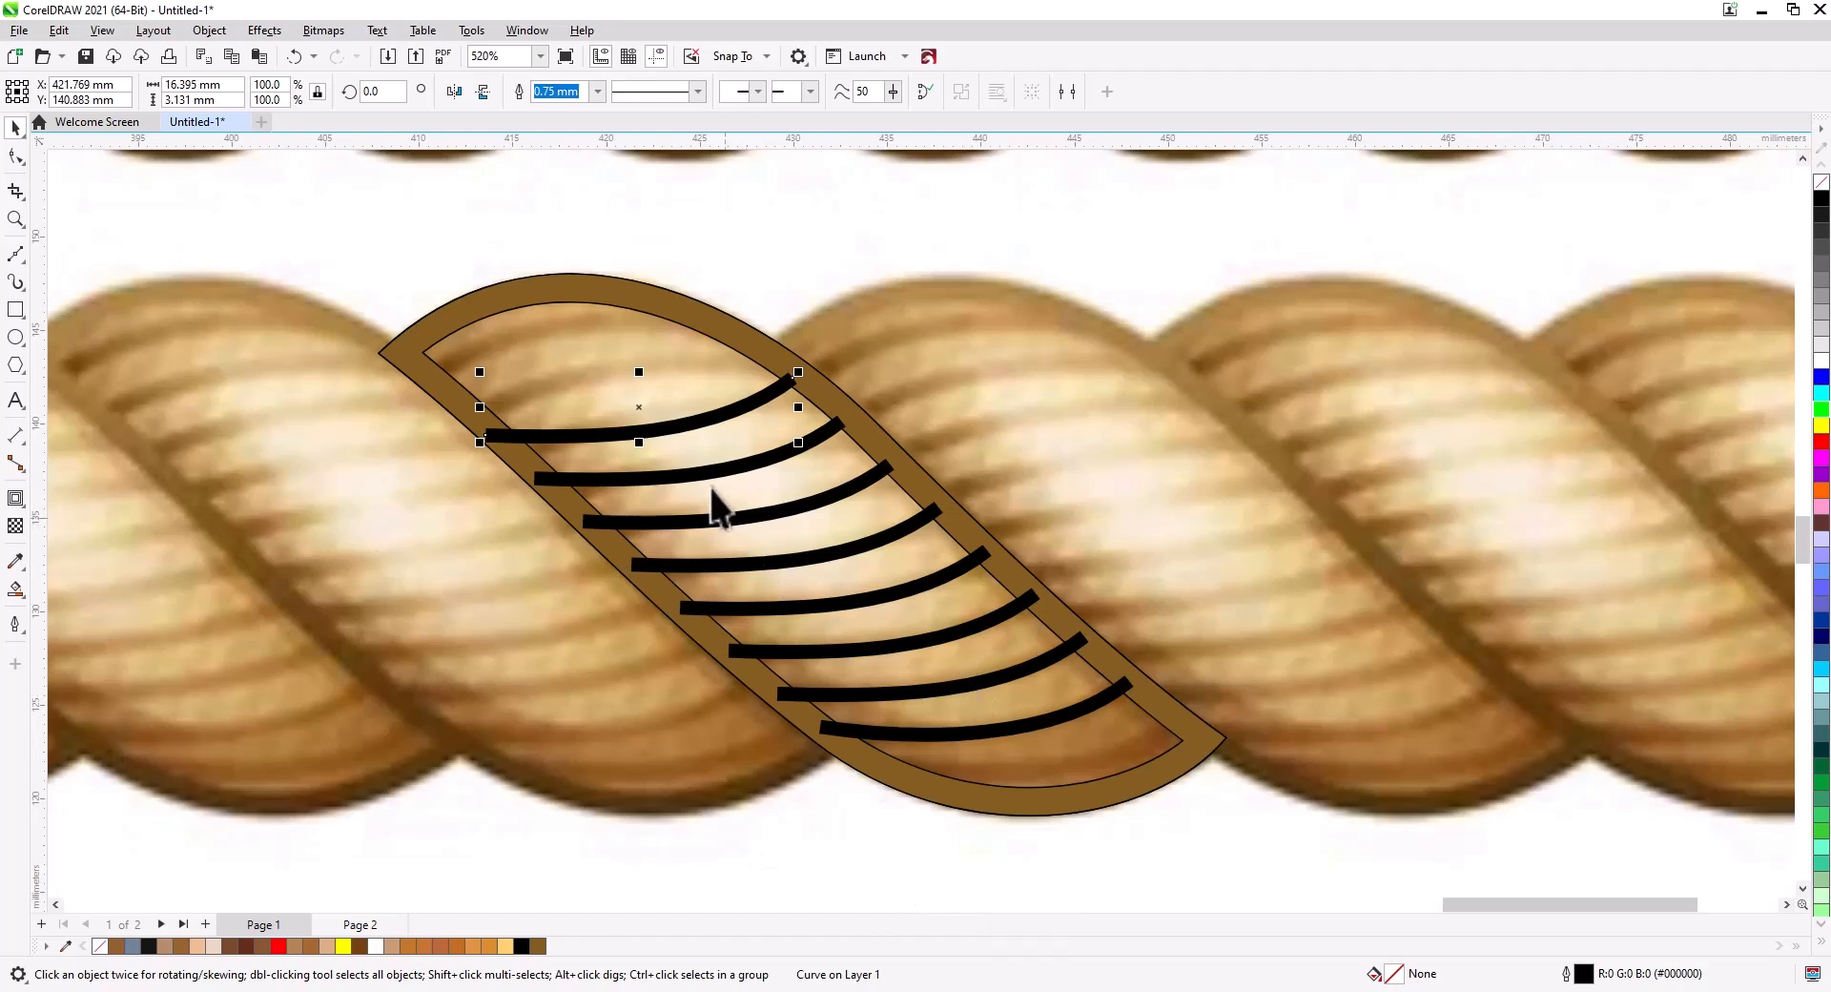
Mirror the topmost line, move it to the strand's upper end and duplicate it.
left_click(483, 91)
left_click(453, 91)
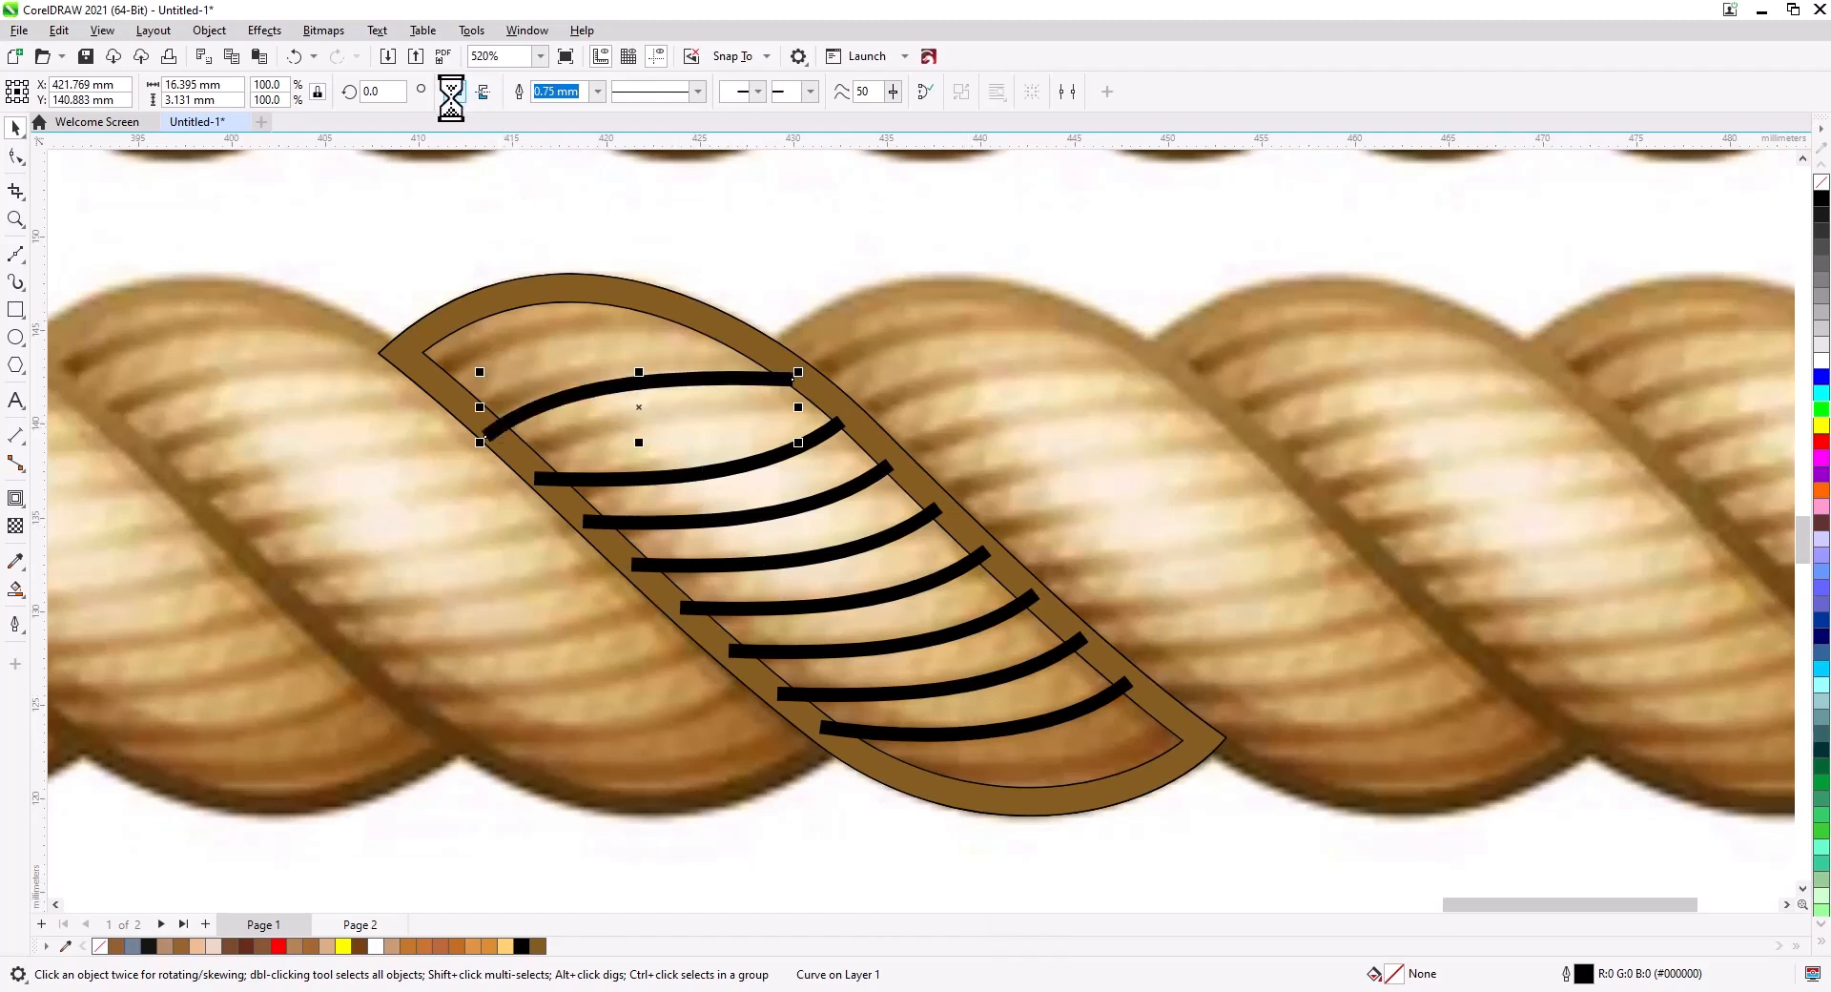
left_click_drag(652, 405, 611, 370)
left_click(656, 403)
key("ctrl+d")
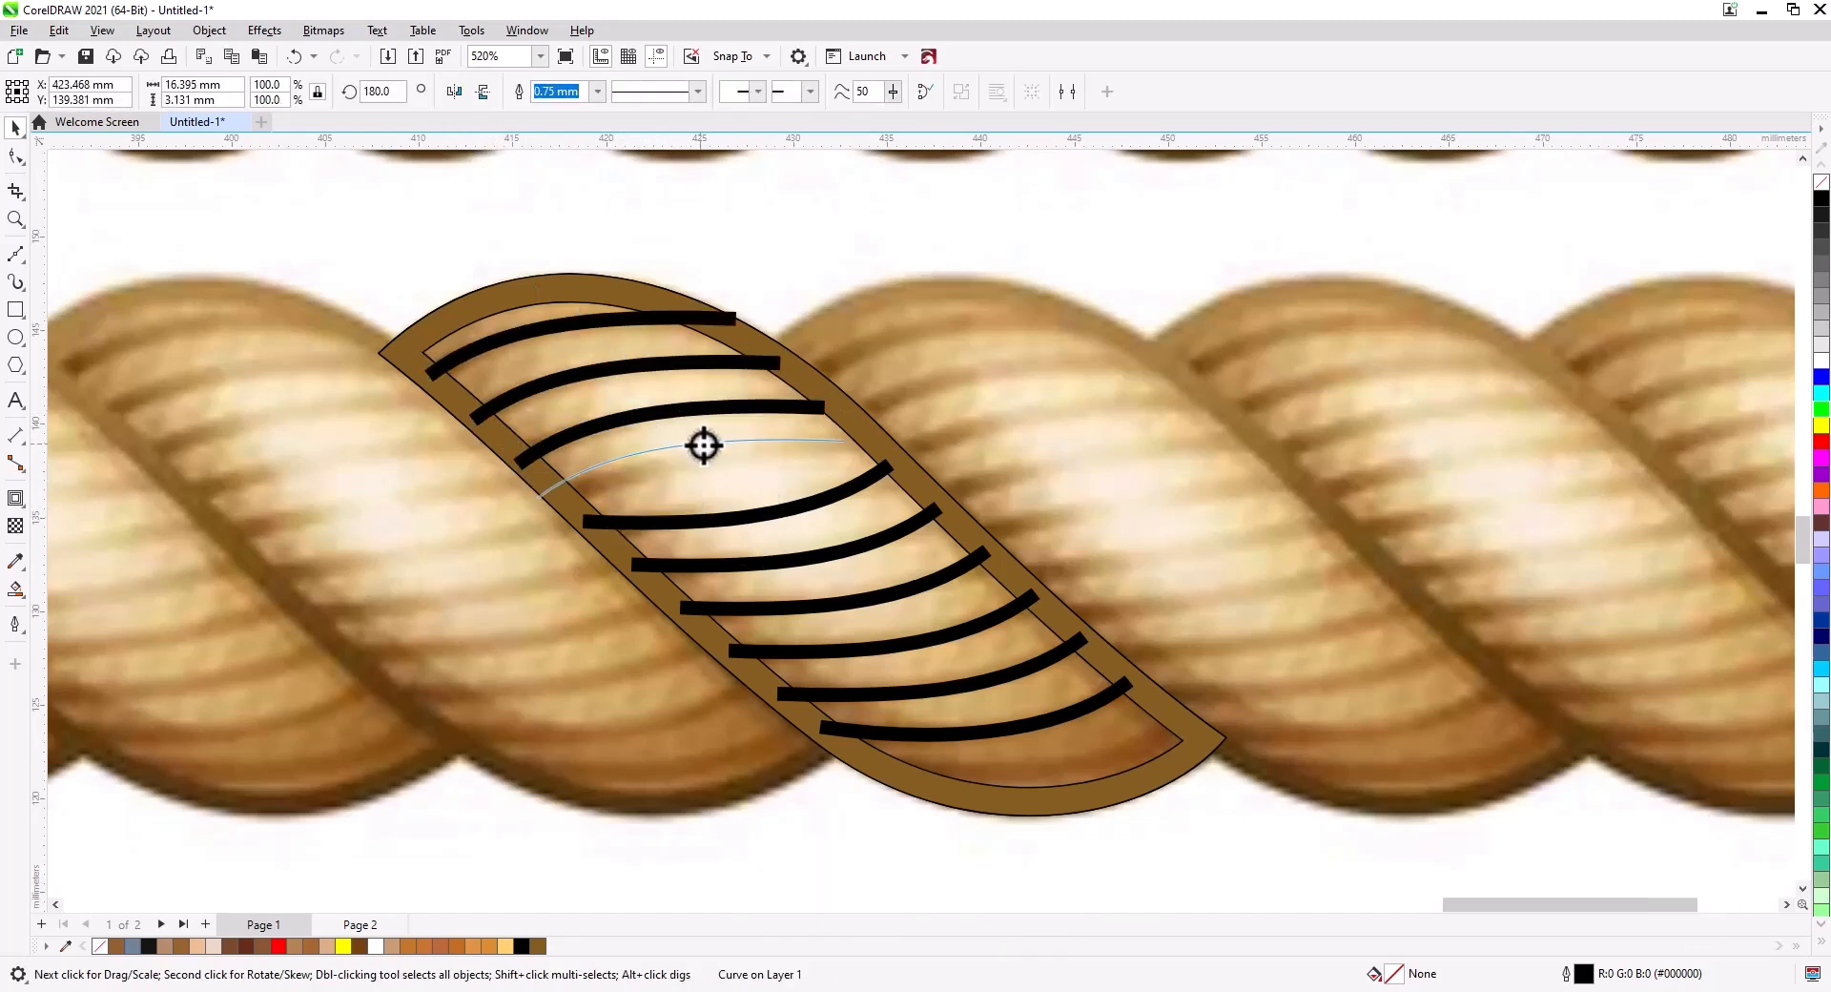
Reposition and reshape the lines near the strand's upper end so they follow the rope's grooves.
left_click_drag(703, 445, 640, 456)
left_click(770, 482)
left_click(17, 160)
left_click(560, 502)
left_click_drag(756, 439, 764, 442)
left_click(683, 410)
left_click(16, 128)
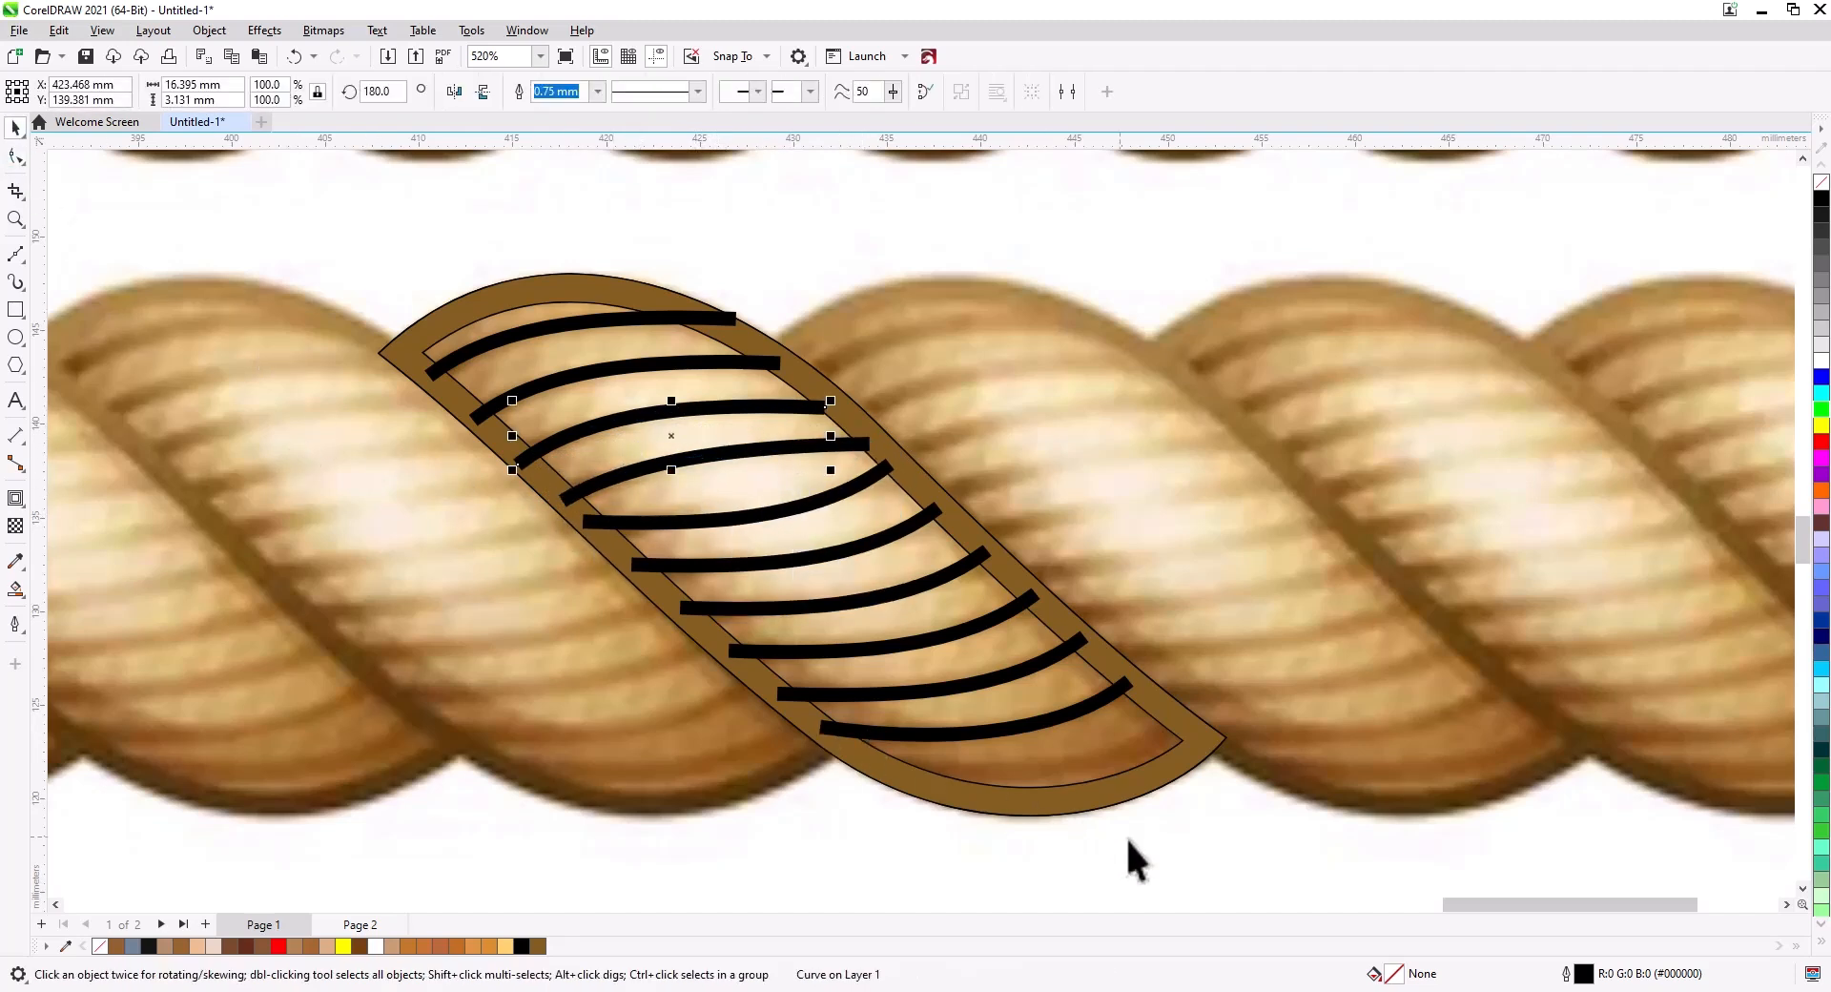
Select all the groove lines and combine them into one curve.
left_click_drag(1179, 863, 798, 615)
left_click_drag(396, 273, 397, 275)
key("ctrl+l")
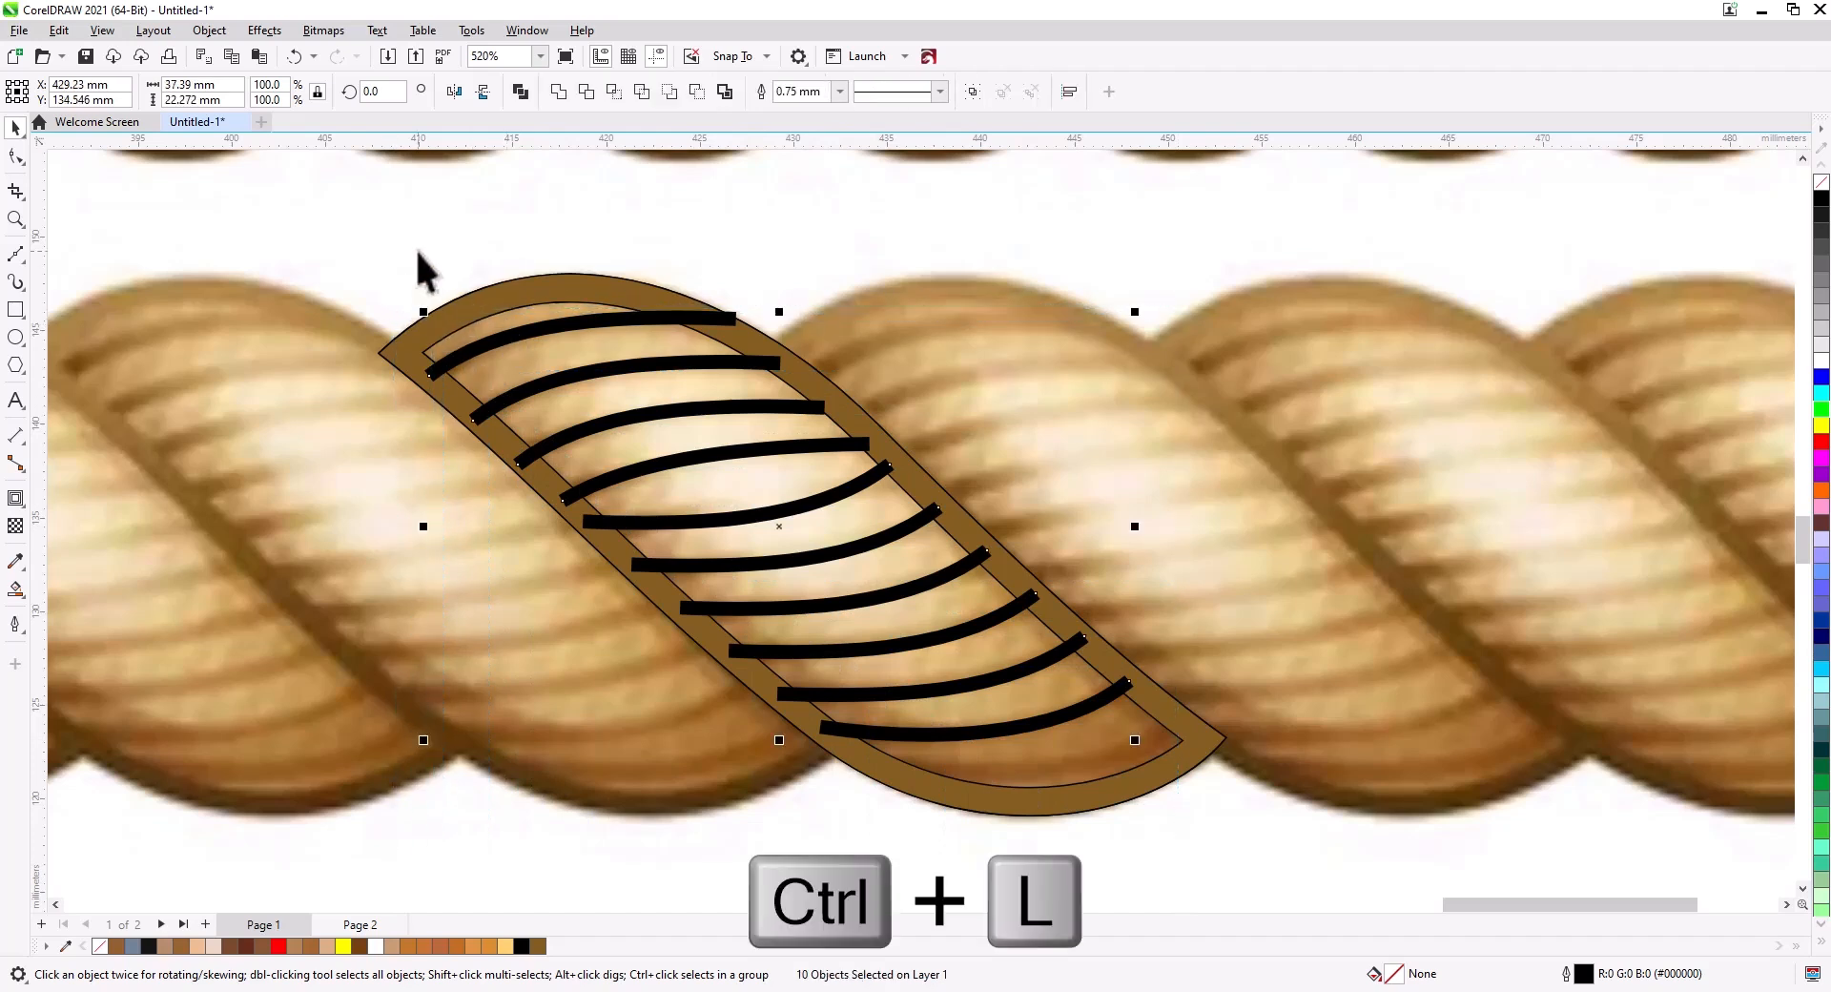
Convert the combined lines' outline to objects, give them a red outline and remove their fill.
left_click(209, 30)
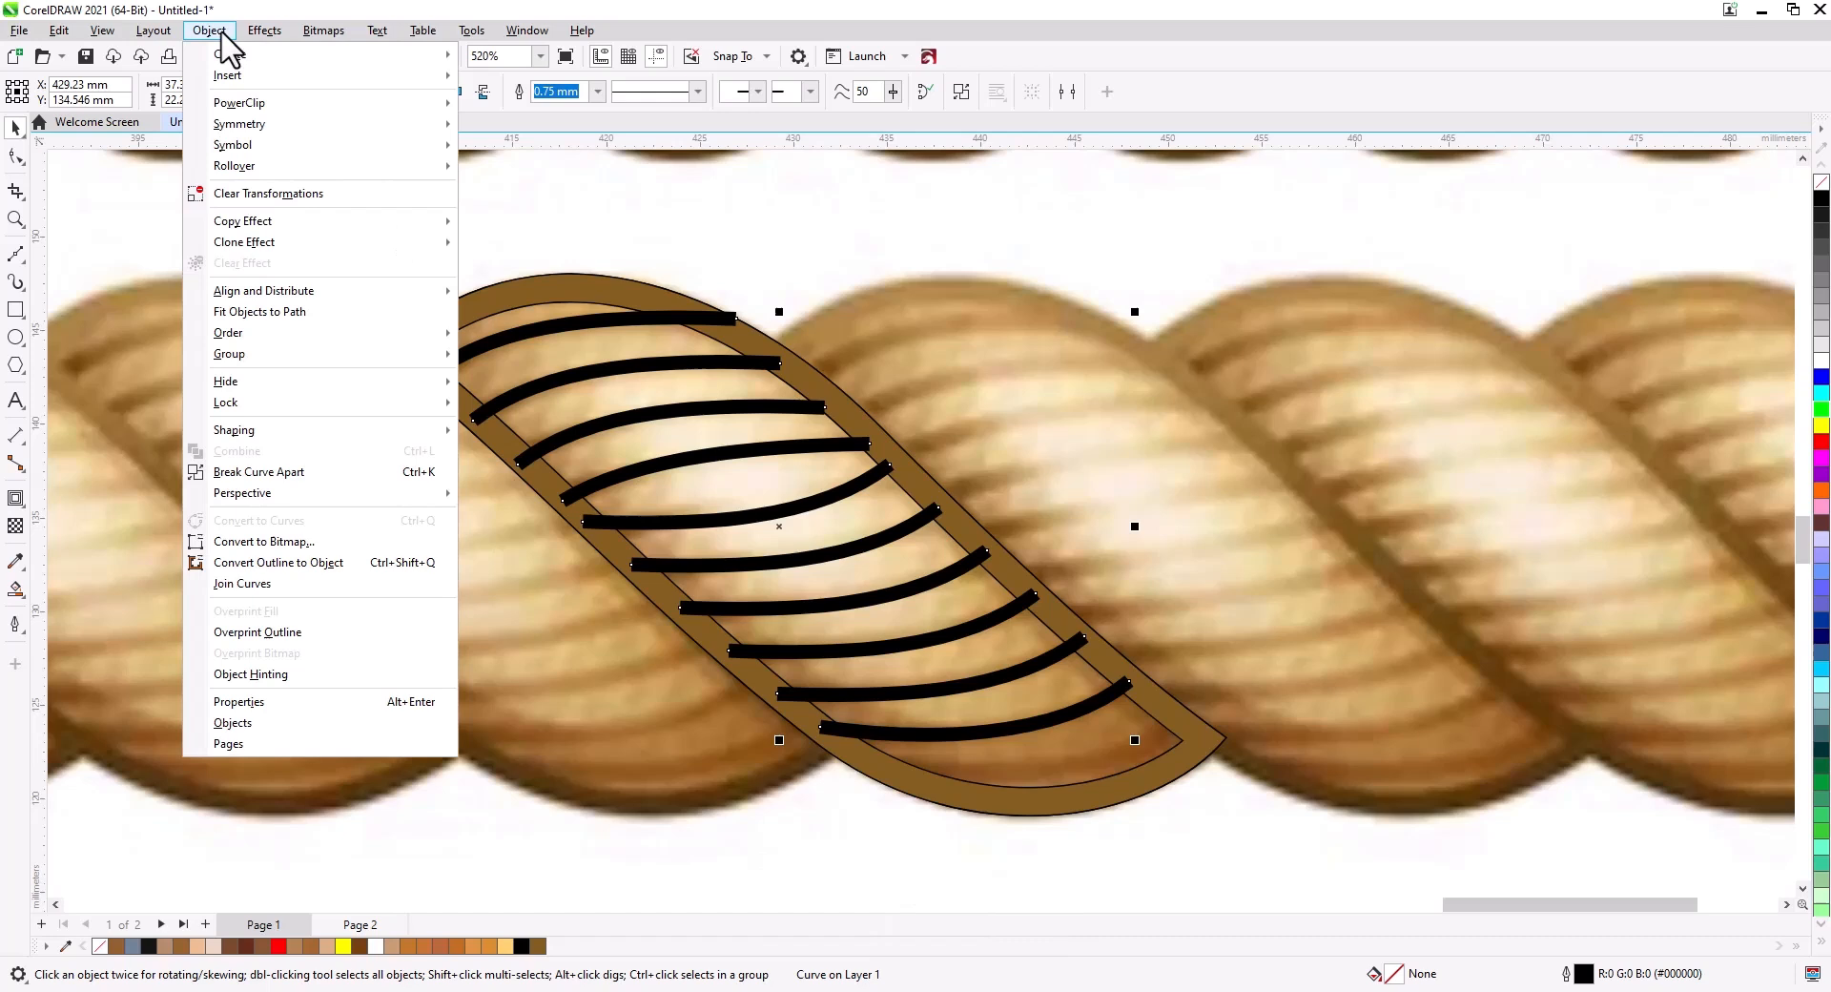
left_click(286, 562)
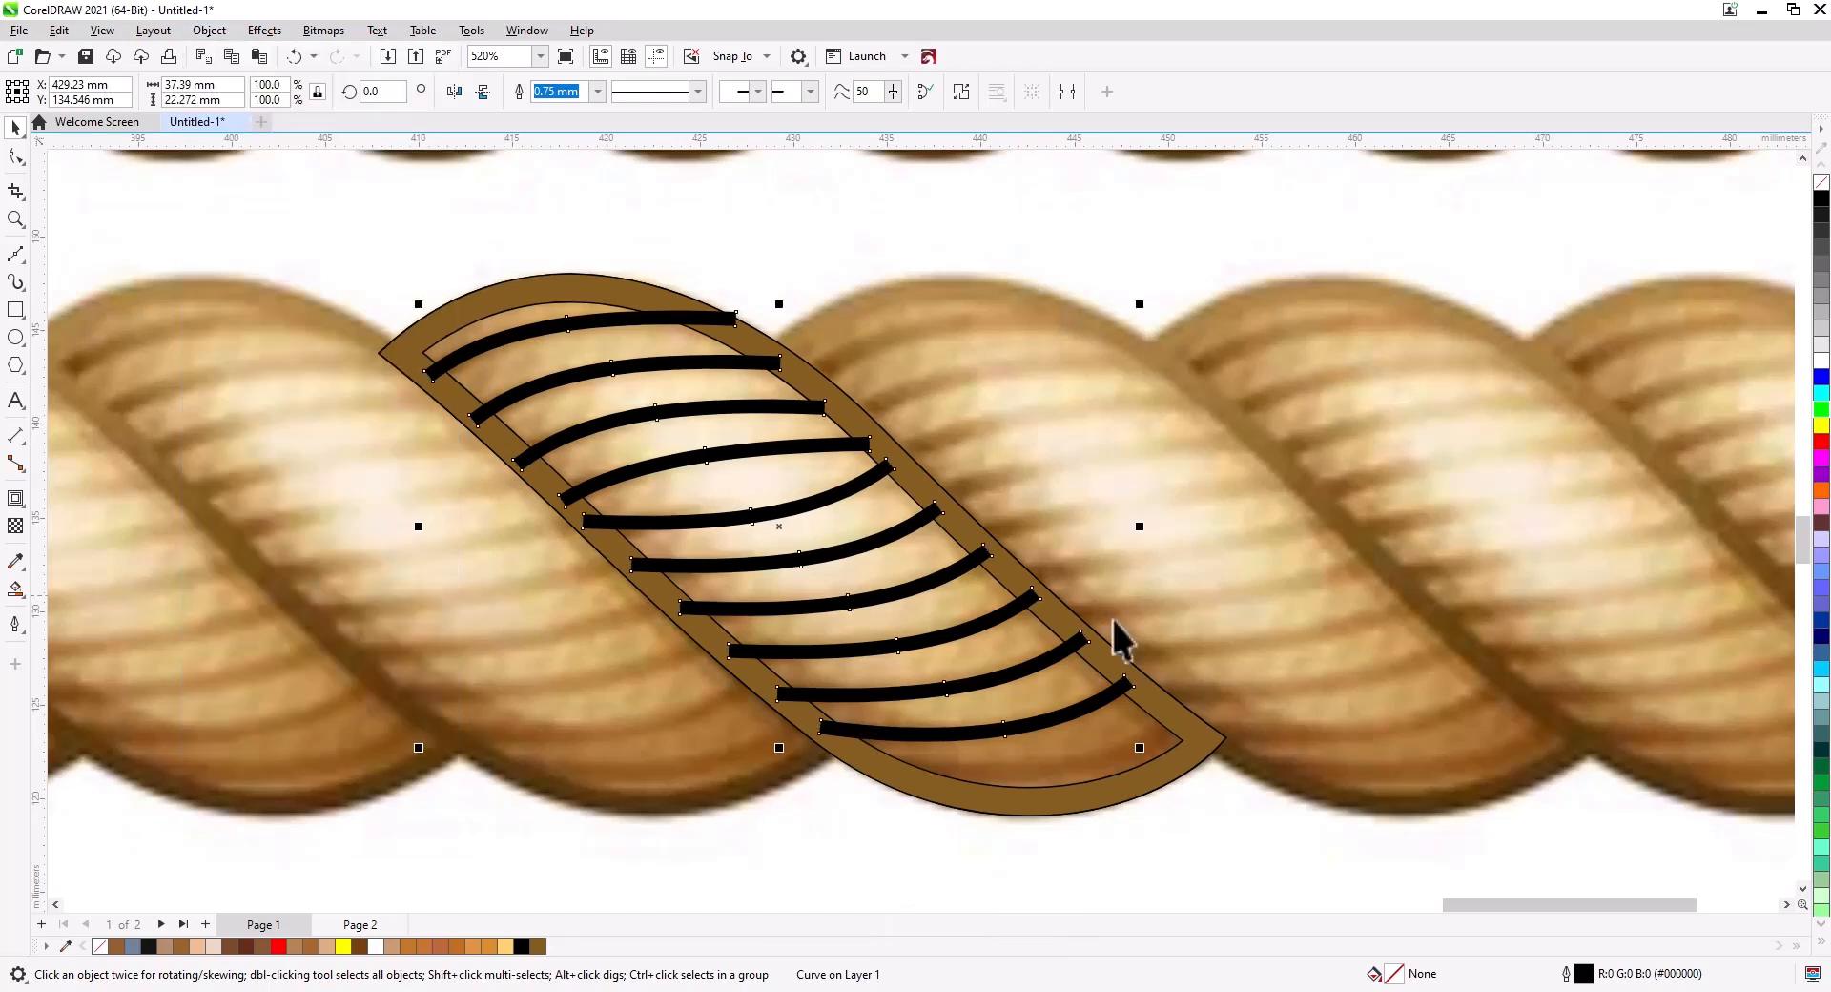
right_click(1821, 441)
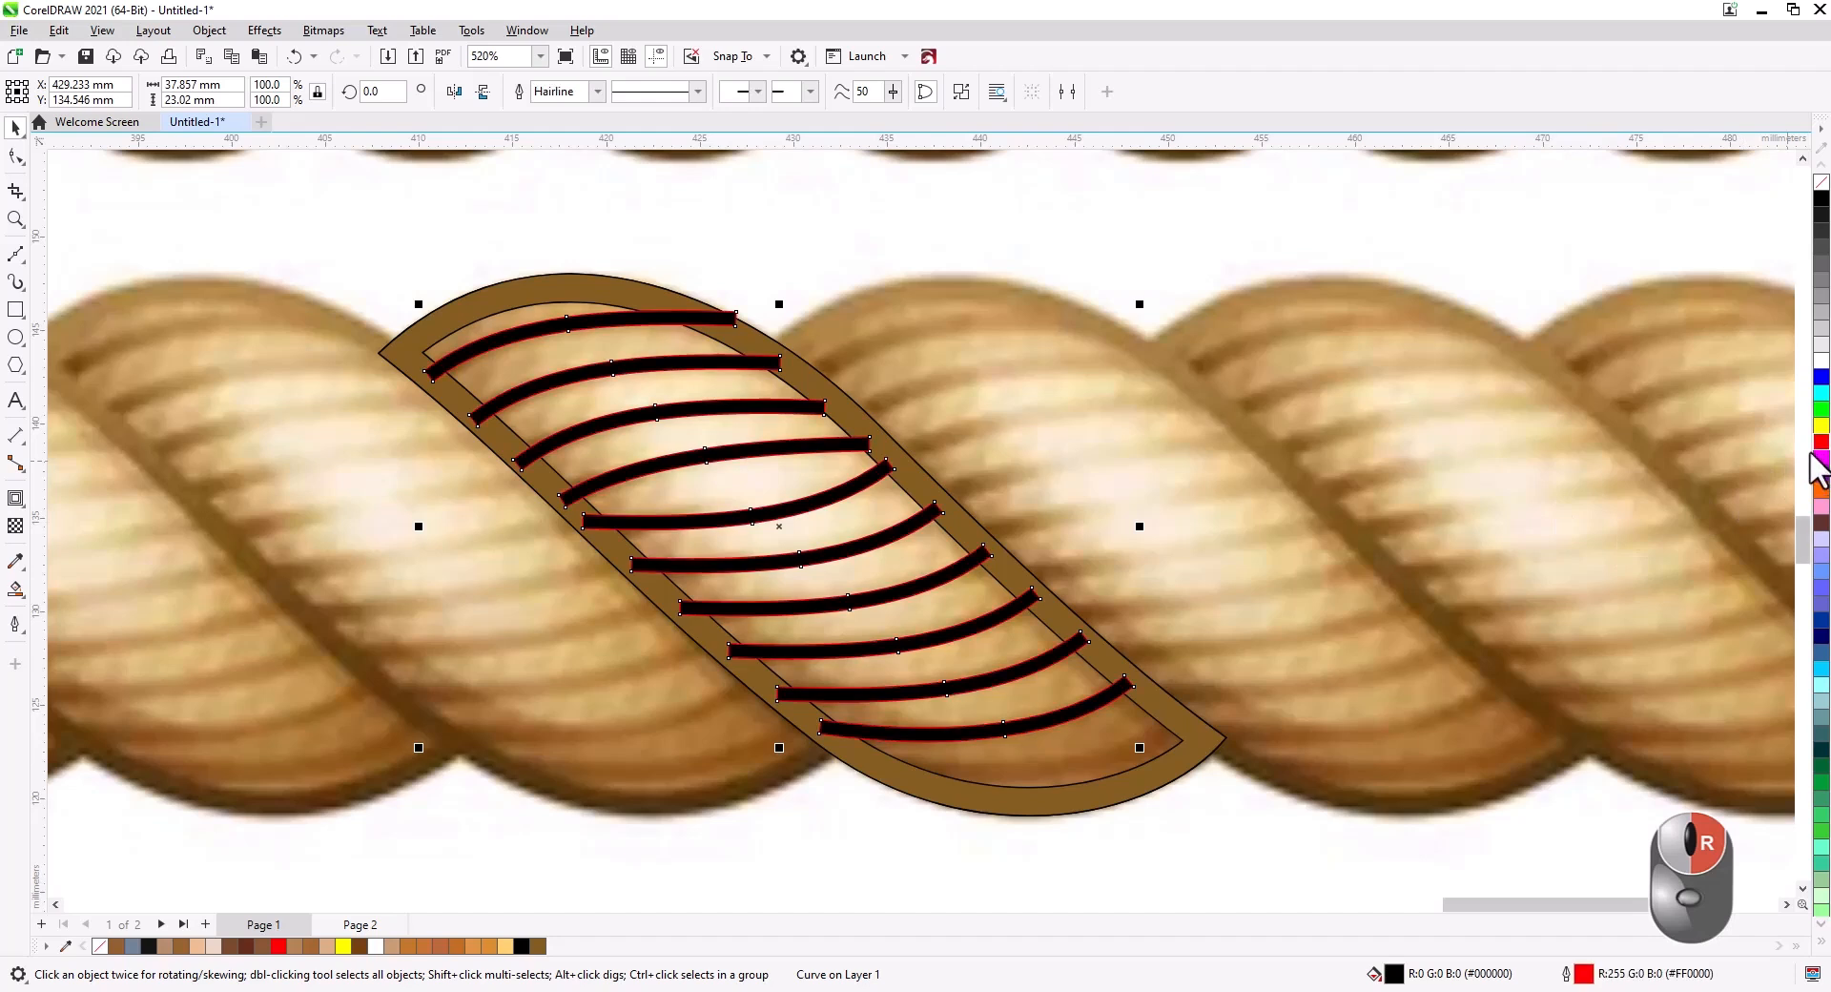
left_click(1822, 190)
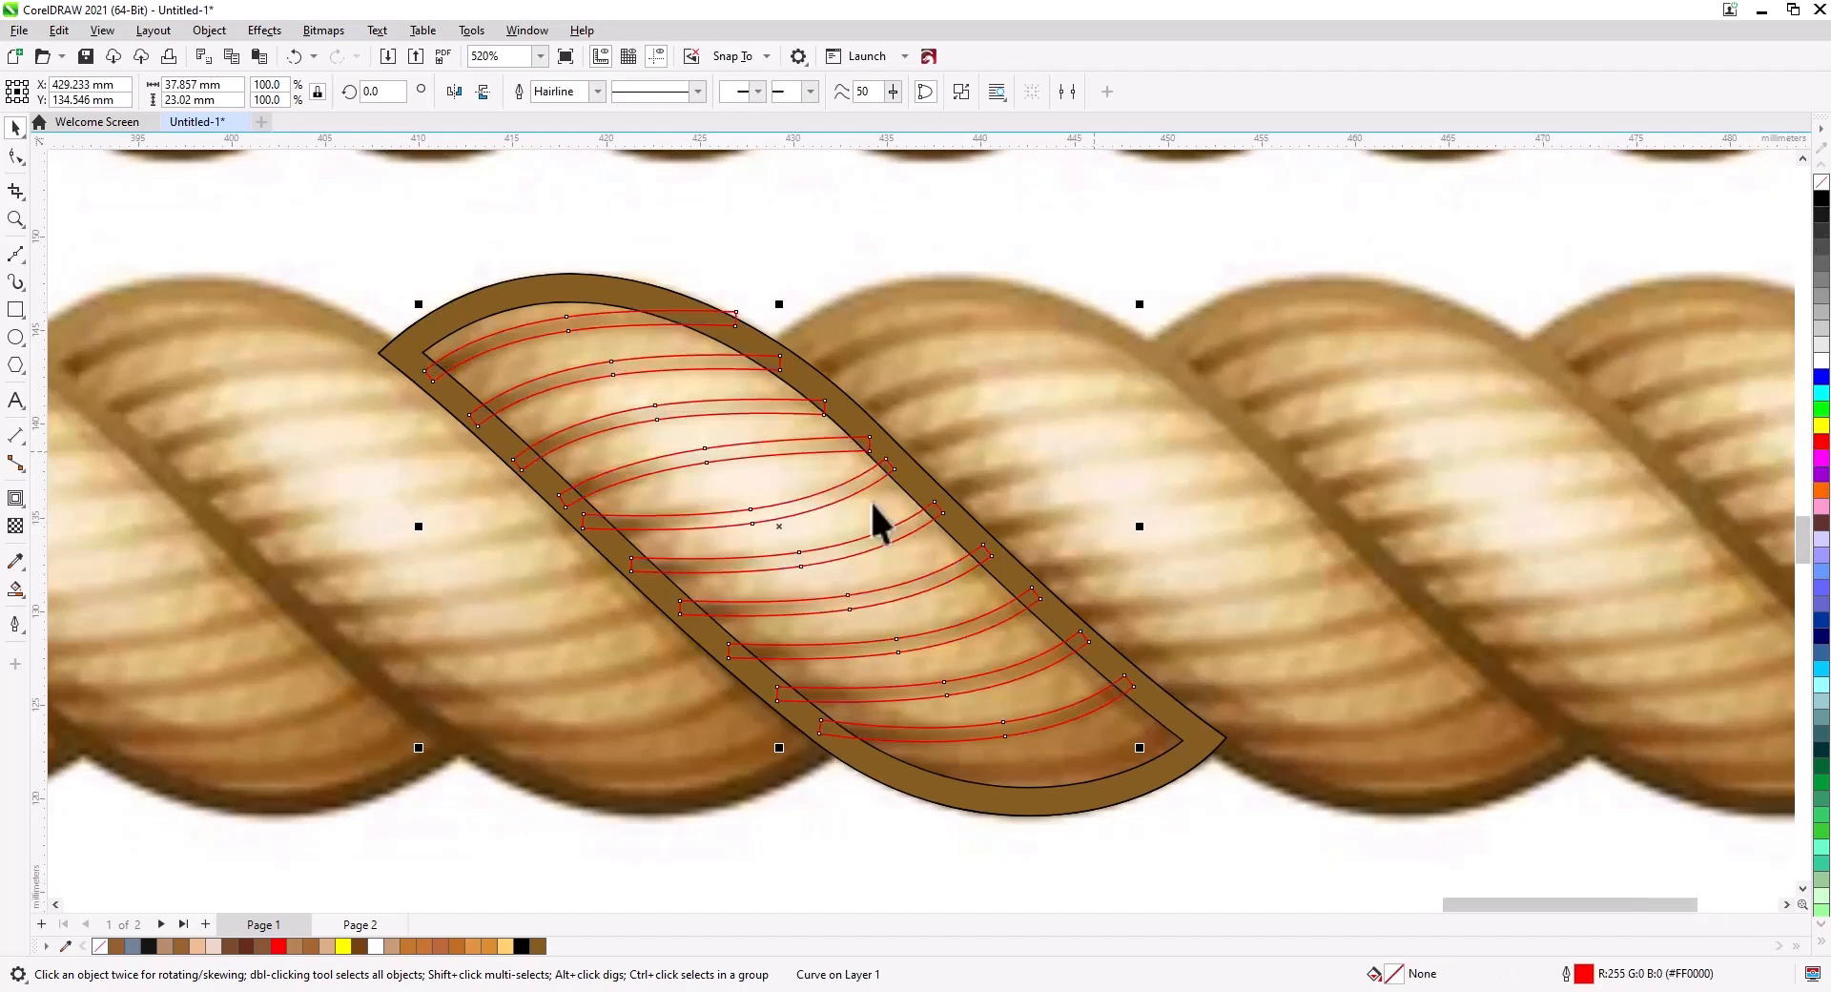
Move the end nodes of the upper stripe shapes so their ends extend into the strand's outline ring.
left_click(17, 157)
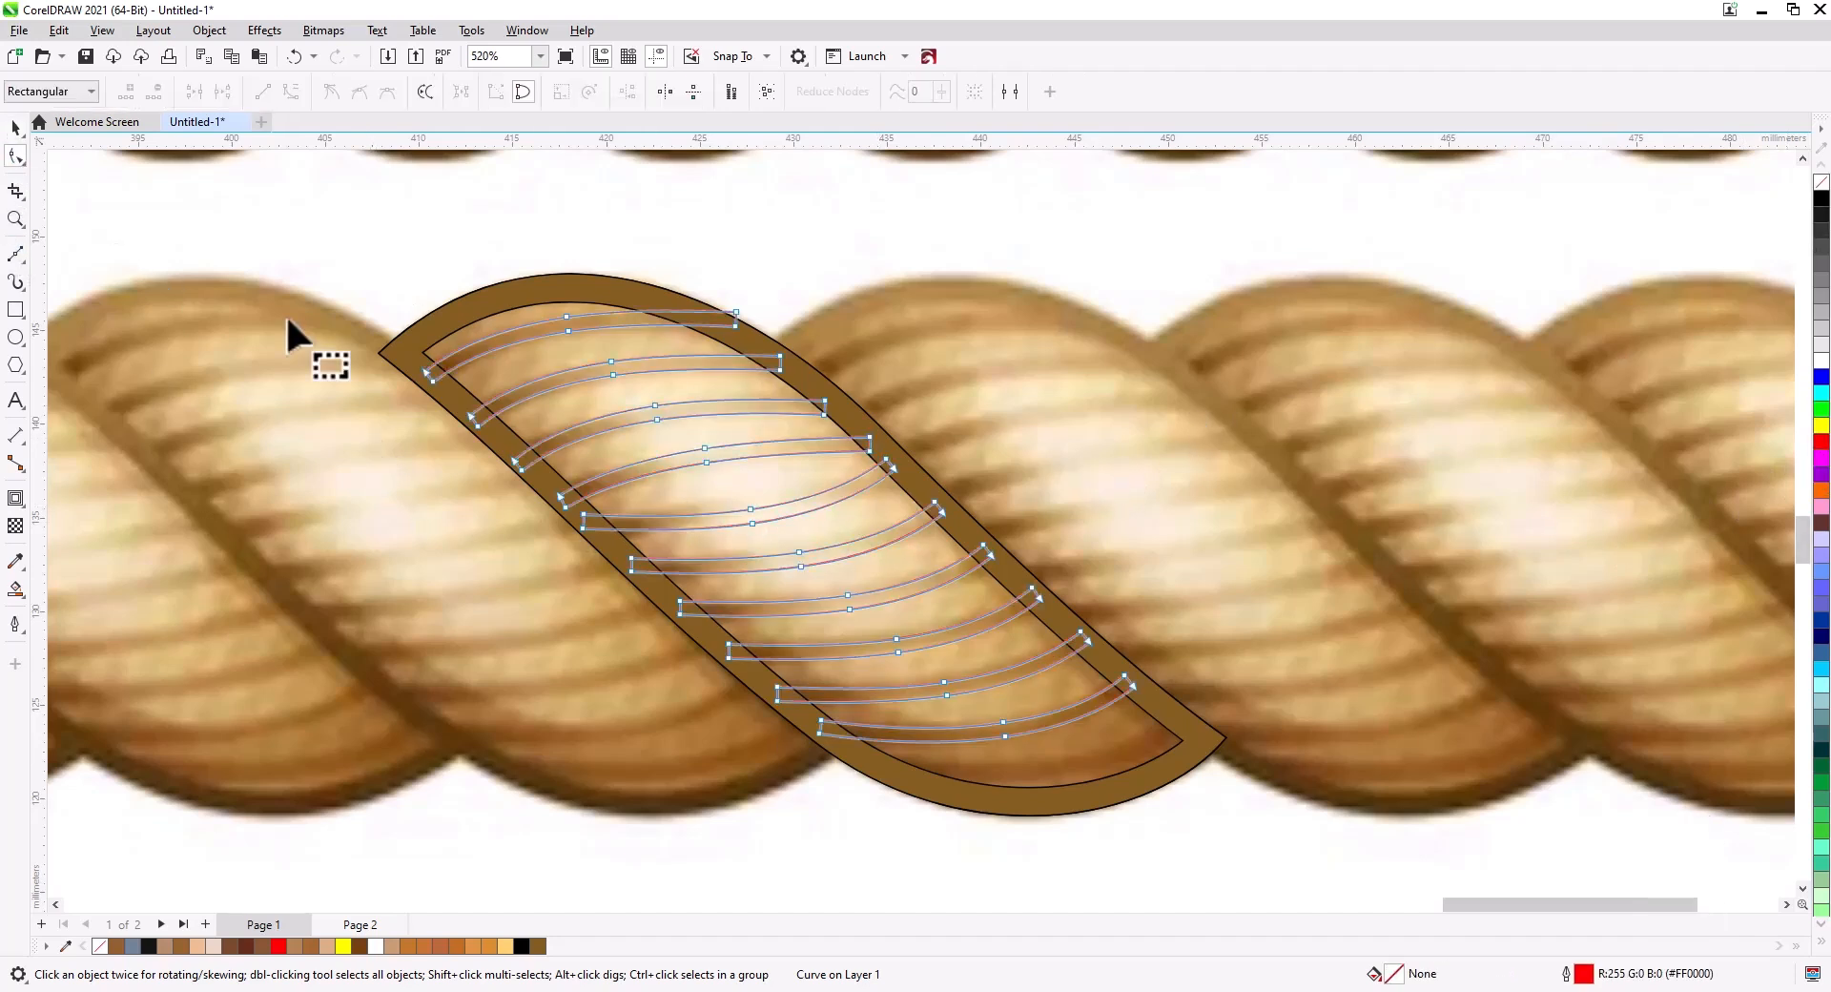
scroll(701, 395, "up", 2)
left_click_drag(818, 509, 797, 491)
scroll(797, 490, "up", 1)
left_click_drag(996, 429, 936, 380)
left_click_drag(960, 419, 961, 403)
left_click_drag(286, 572, 222, 505)
left_click_drag(260, 550, 256, 544)
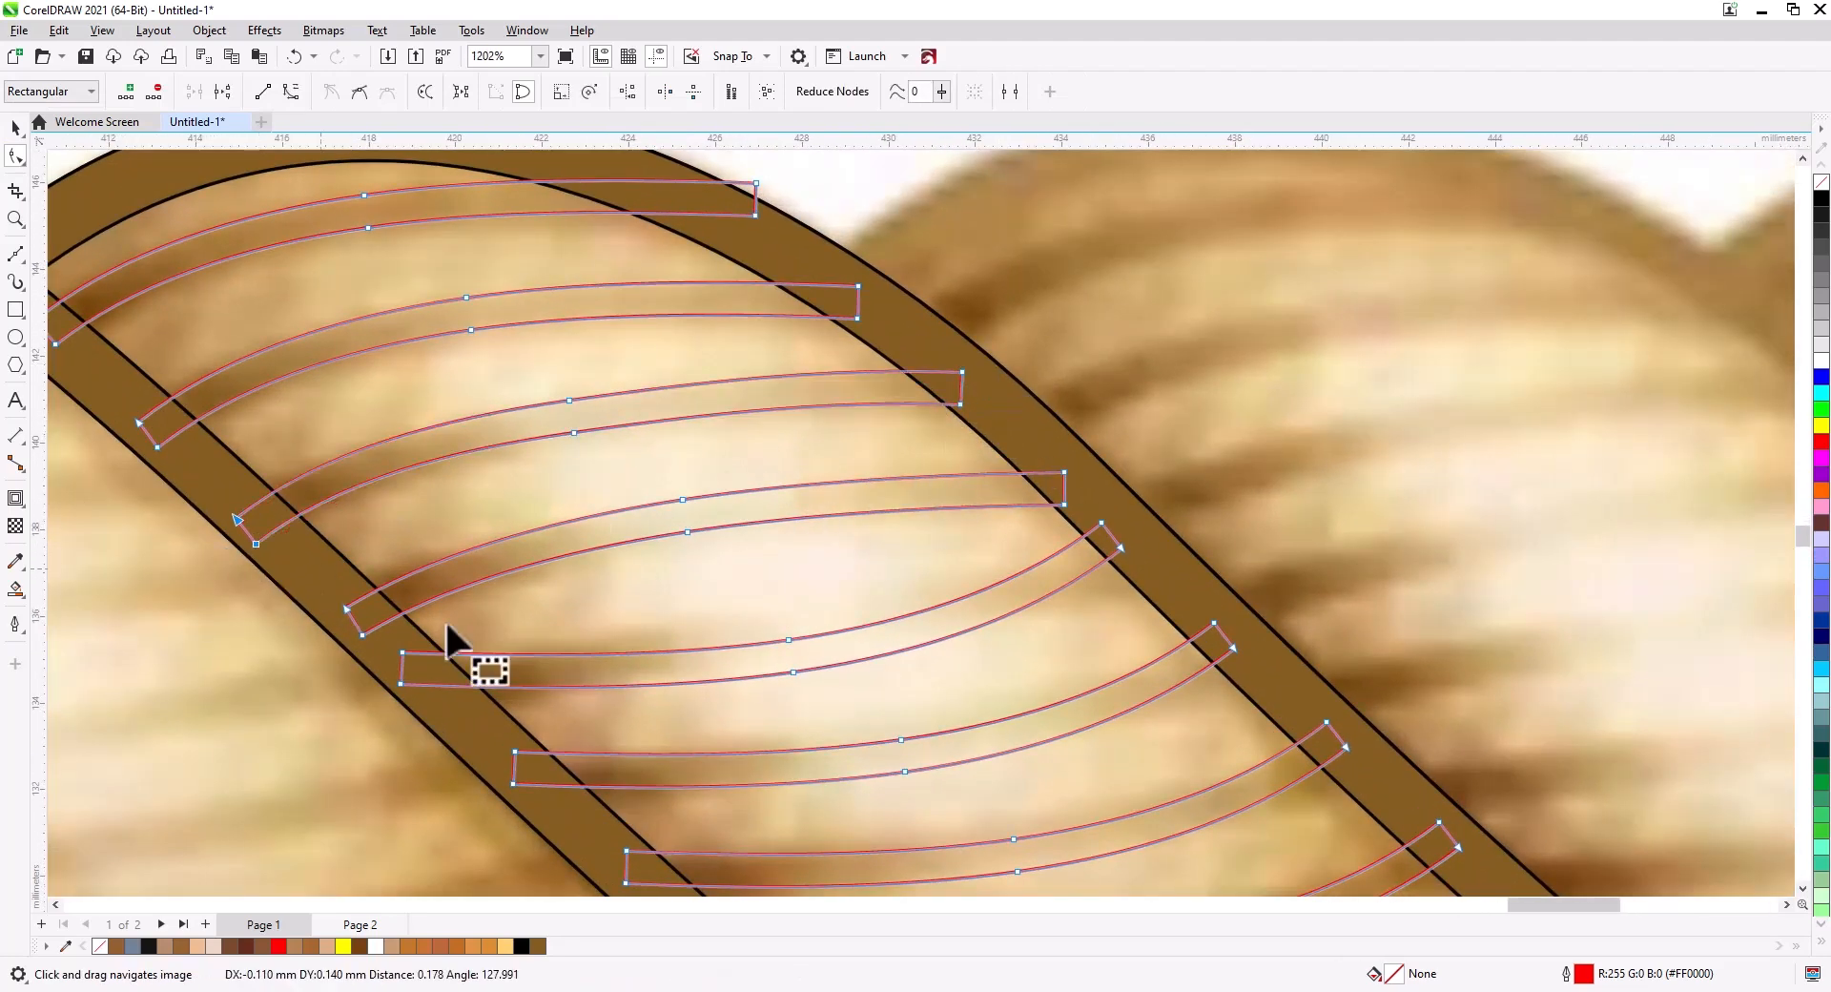
left_click_drag(449, 625, 326, 473)
left_click_drag(1018, 416, 959, 353)
left_click_drag(997, 396, 1029, 426)
left_click_drag(694, 540, 641, 469)
left_click_drag(669, 519, 667, 475)
mouse_move(313, 509)
left_mouse_down()
mouse_move(286, 517)
mouse_move(310, 530)
left_mouse_up()
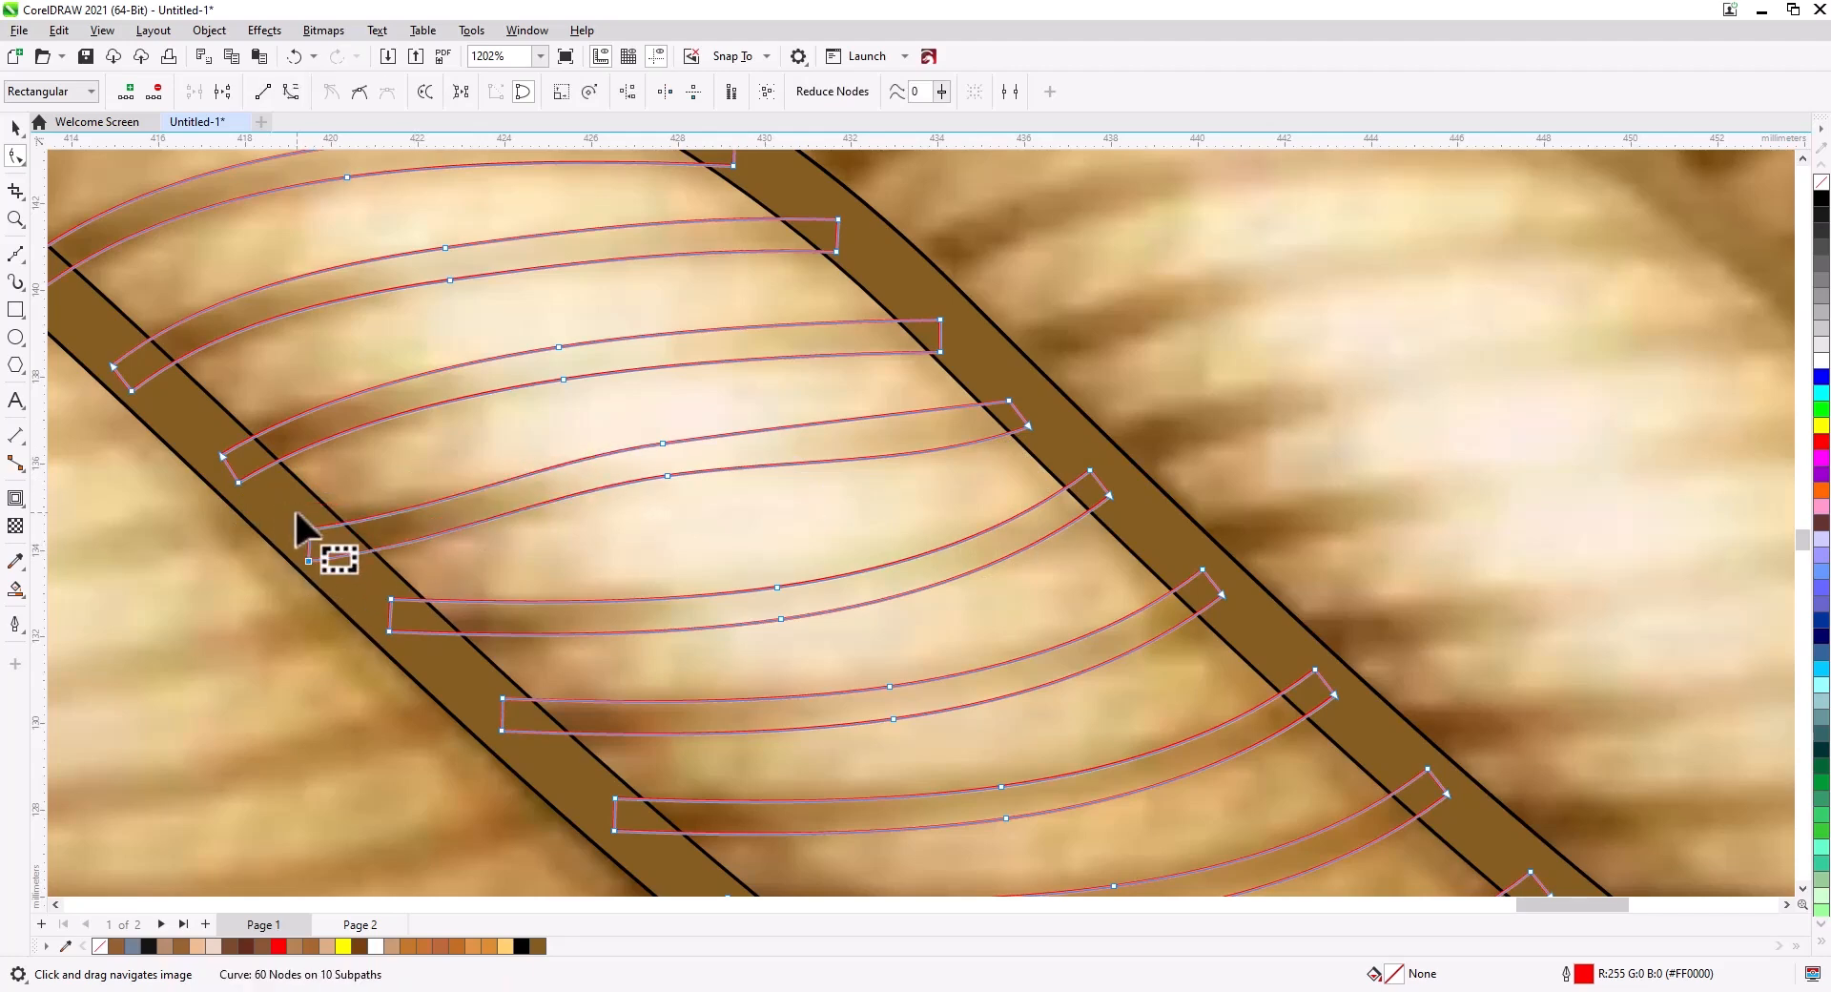
Move the end nodes of the middle and lower stripe shapes so their ends extend into the outline ring.
left_click_drag(923, 452, 919, 439)
left_click_drag(935, 548, 919, 439)
left_click_drag(376, 489, 384, 500)
left_click_drag(766, 509, 766, 497)
left_click_drag(1094, 385, 1117, 412)
left_click_drag(1000, 465, 988, 455)
left_click_drag(1233, 511, 1168, 441)
left_click_drag(1207, 484, 1230, 496)
left_click_drag(518, 649, 460, 569)
left_click_drag(486, 620, 490, 634)
left_click_drag(859, 732, 556, 486)
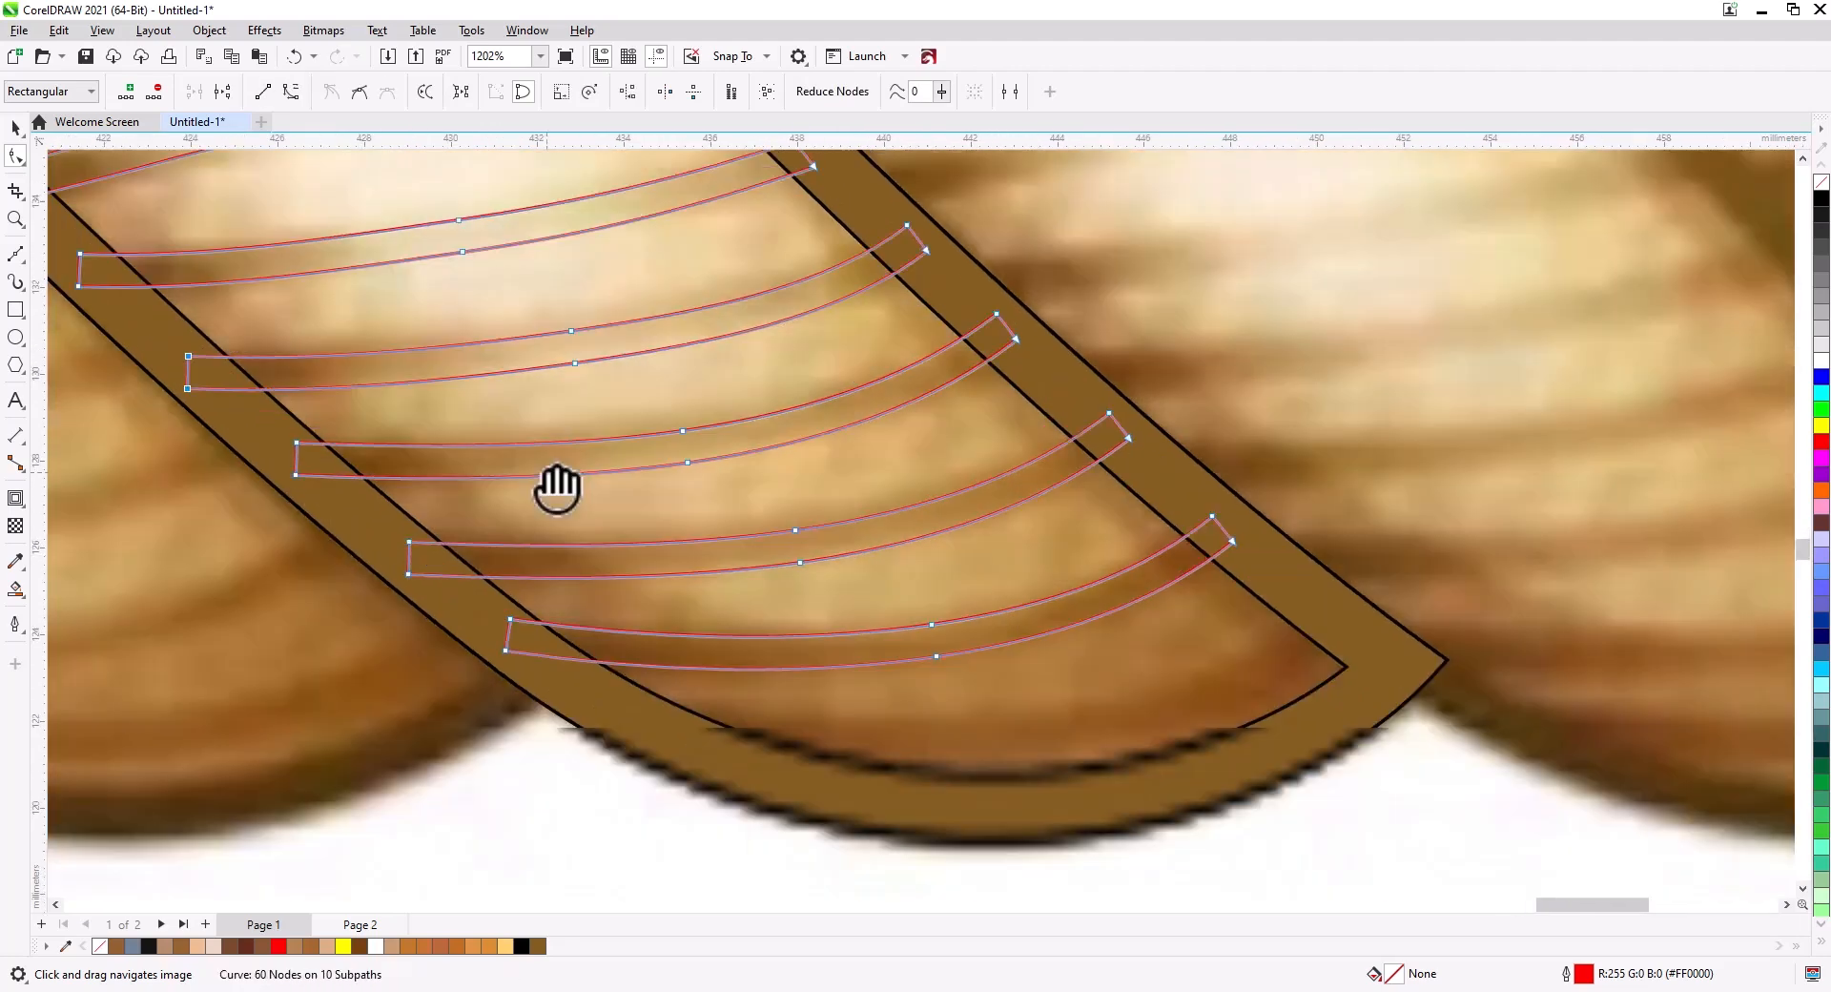
left_click_drag(1043, 366, 979, 295)
left_click_drag(1016, 339, 1037, 345)
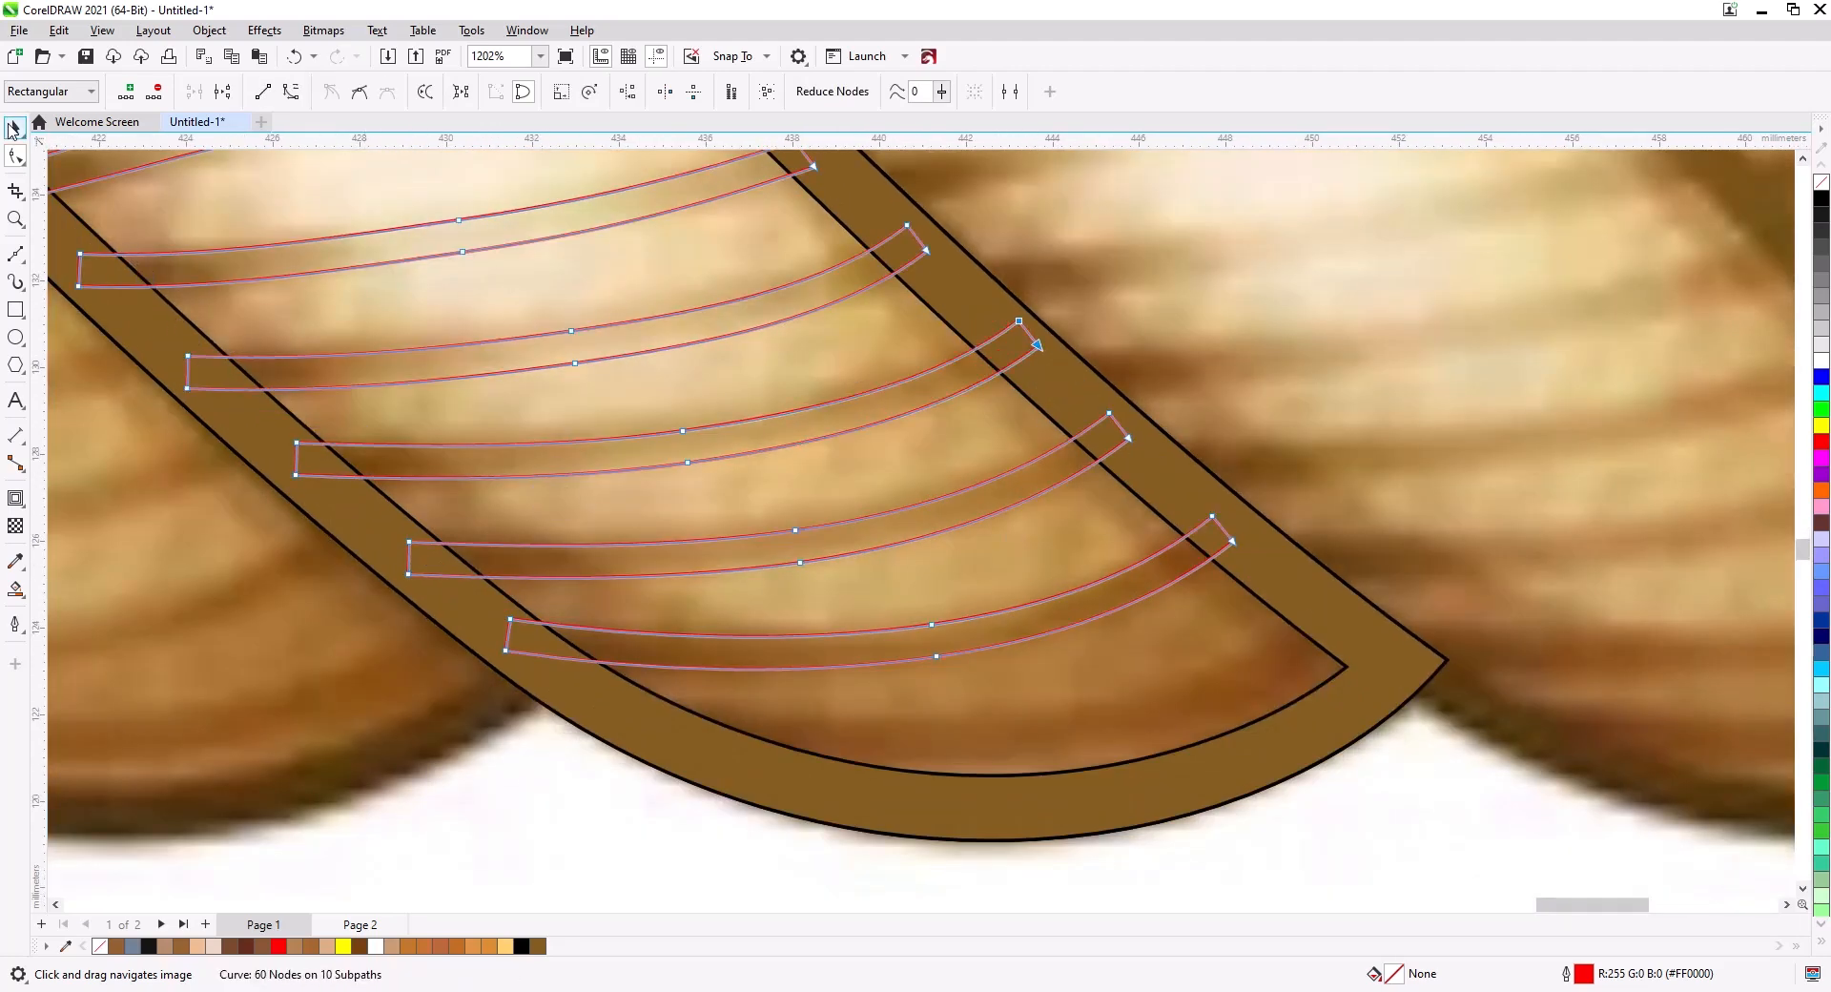
Copy the lowest stripe shape and move the pasted copy down toward the strand's lower tip.
left_click_drag(991, 679, 881, 600)
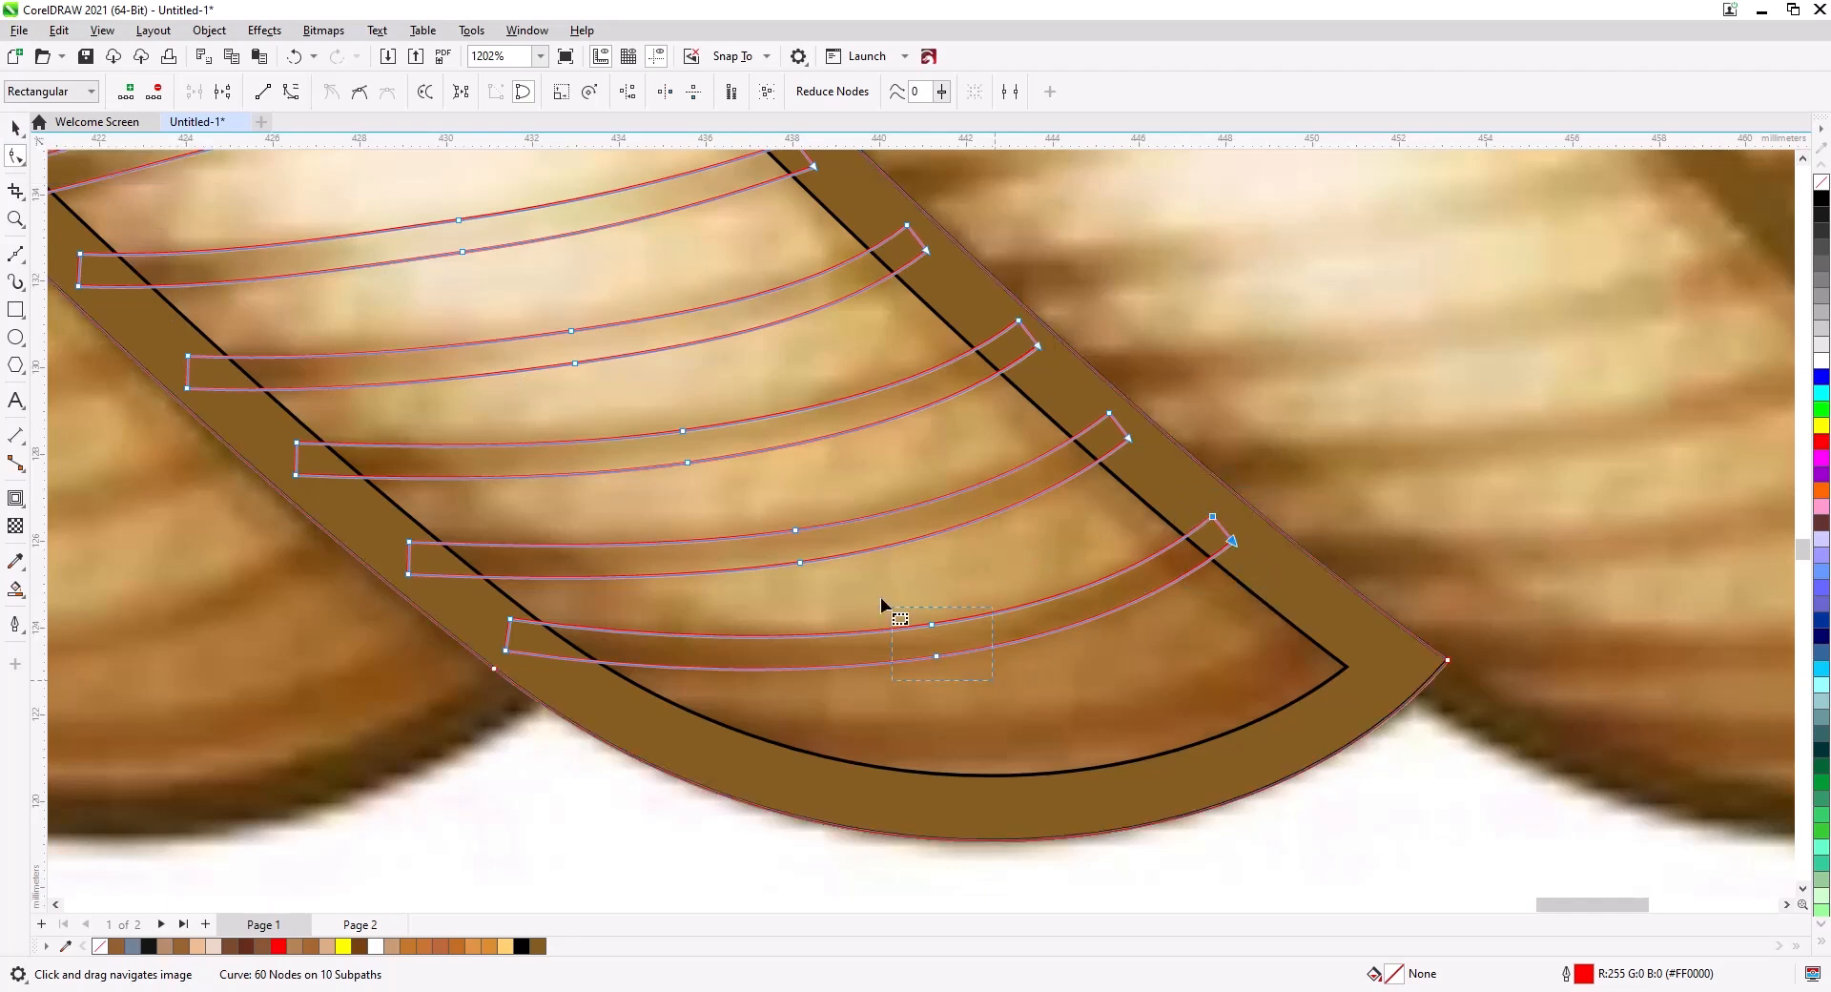
left_click_drag(611, 684, 481, 607)
key("ctrl+c")
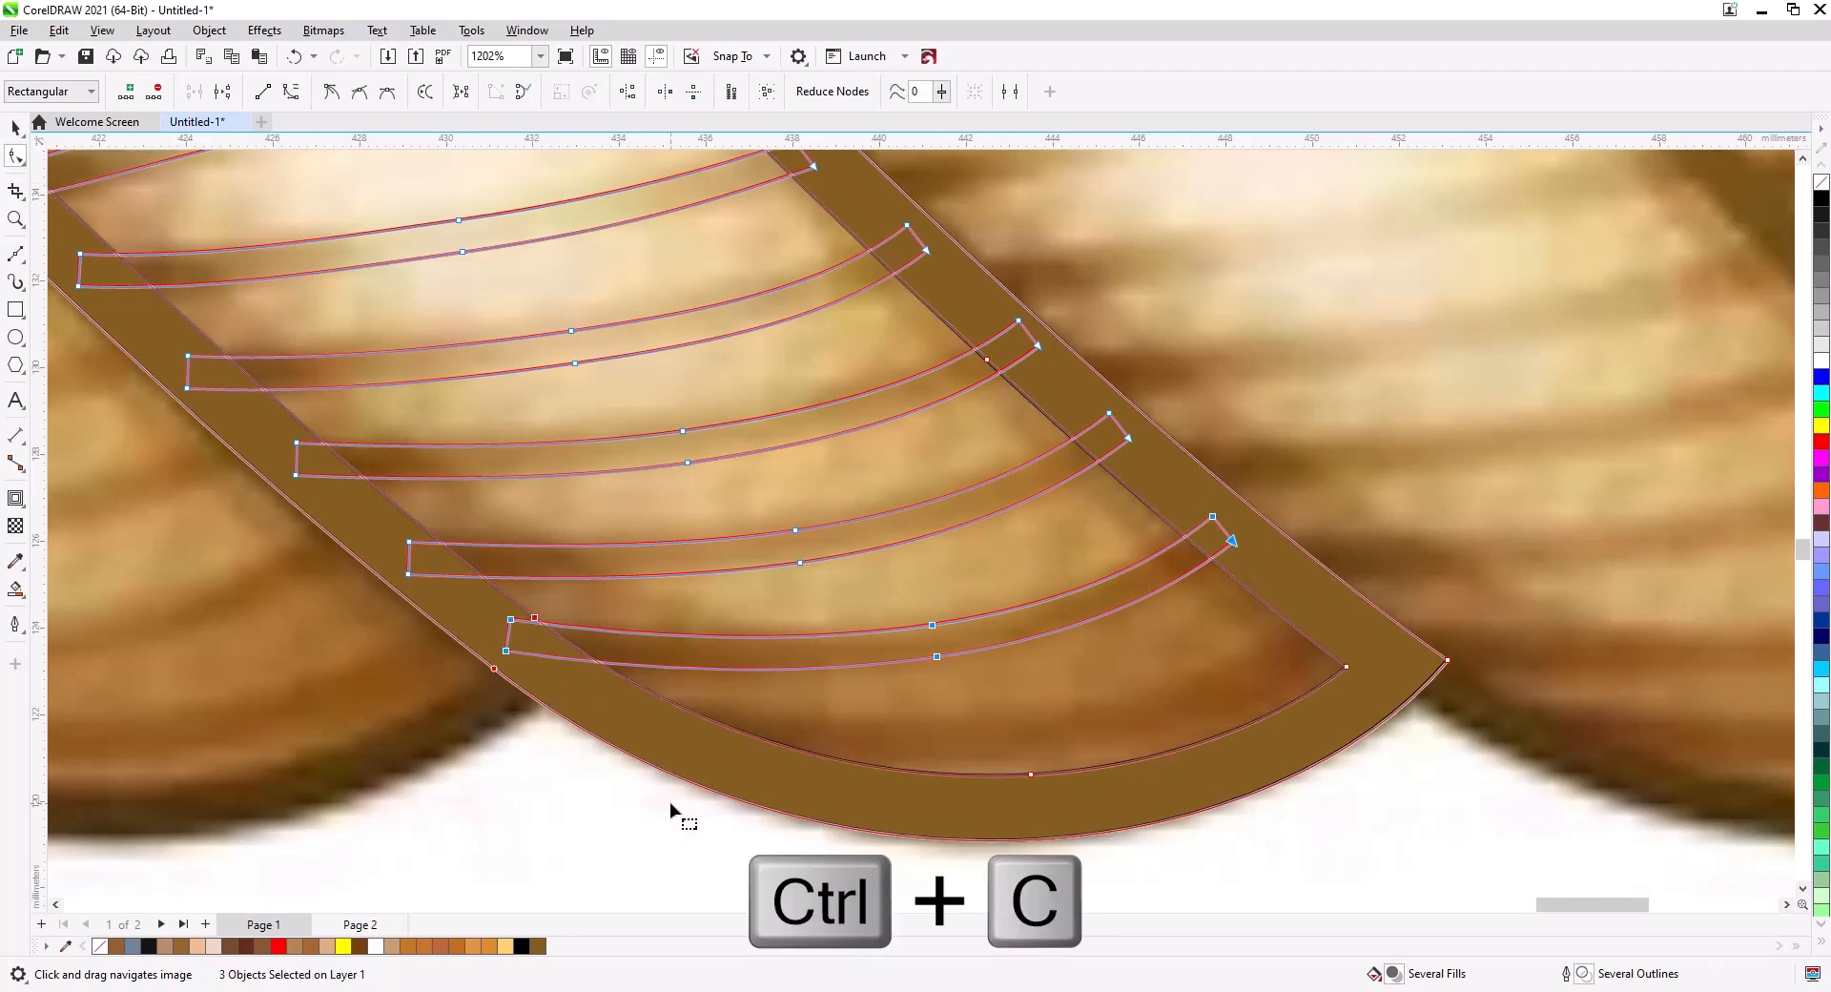
key("ctrl+v")
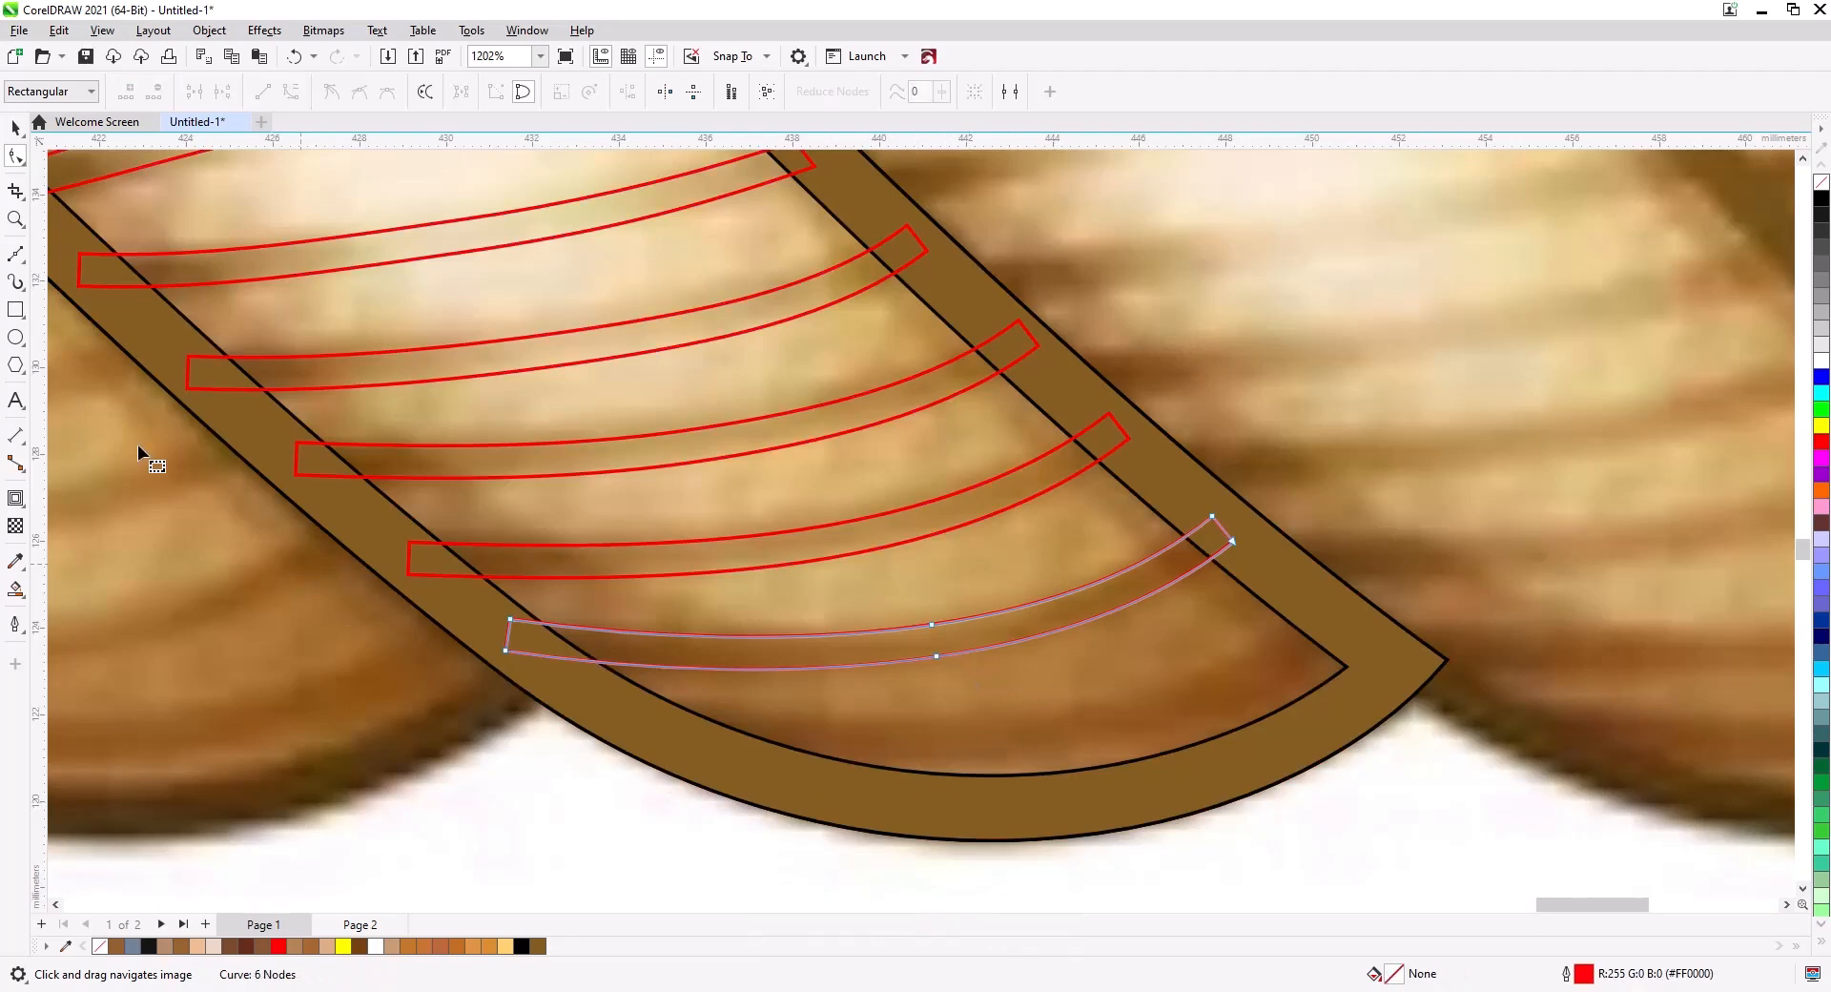
left_click(5, 116)
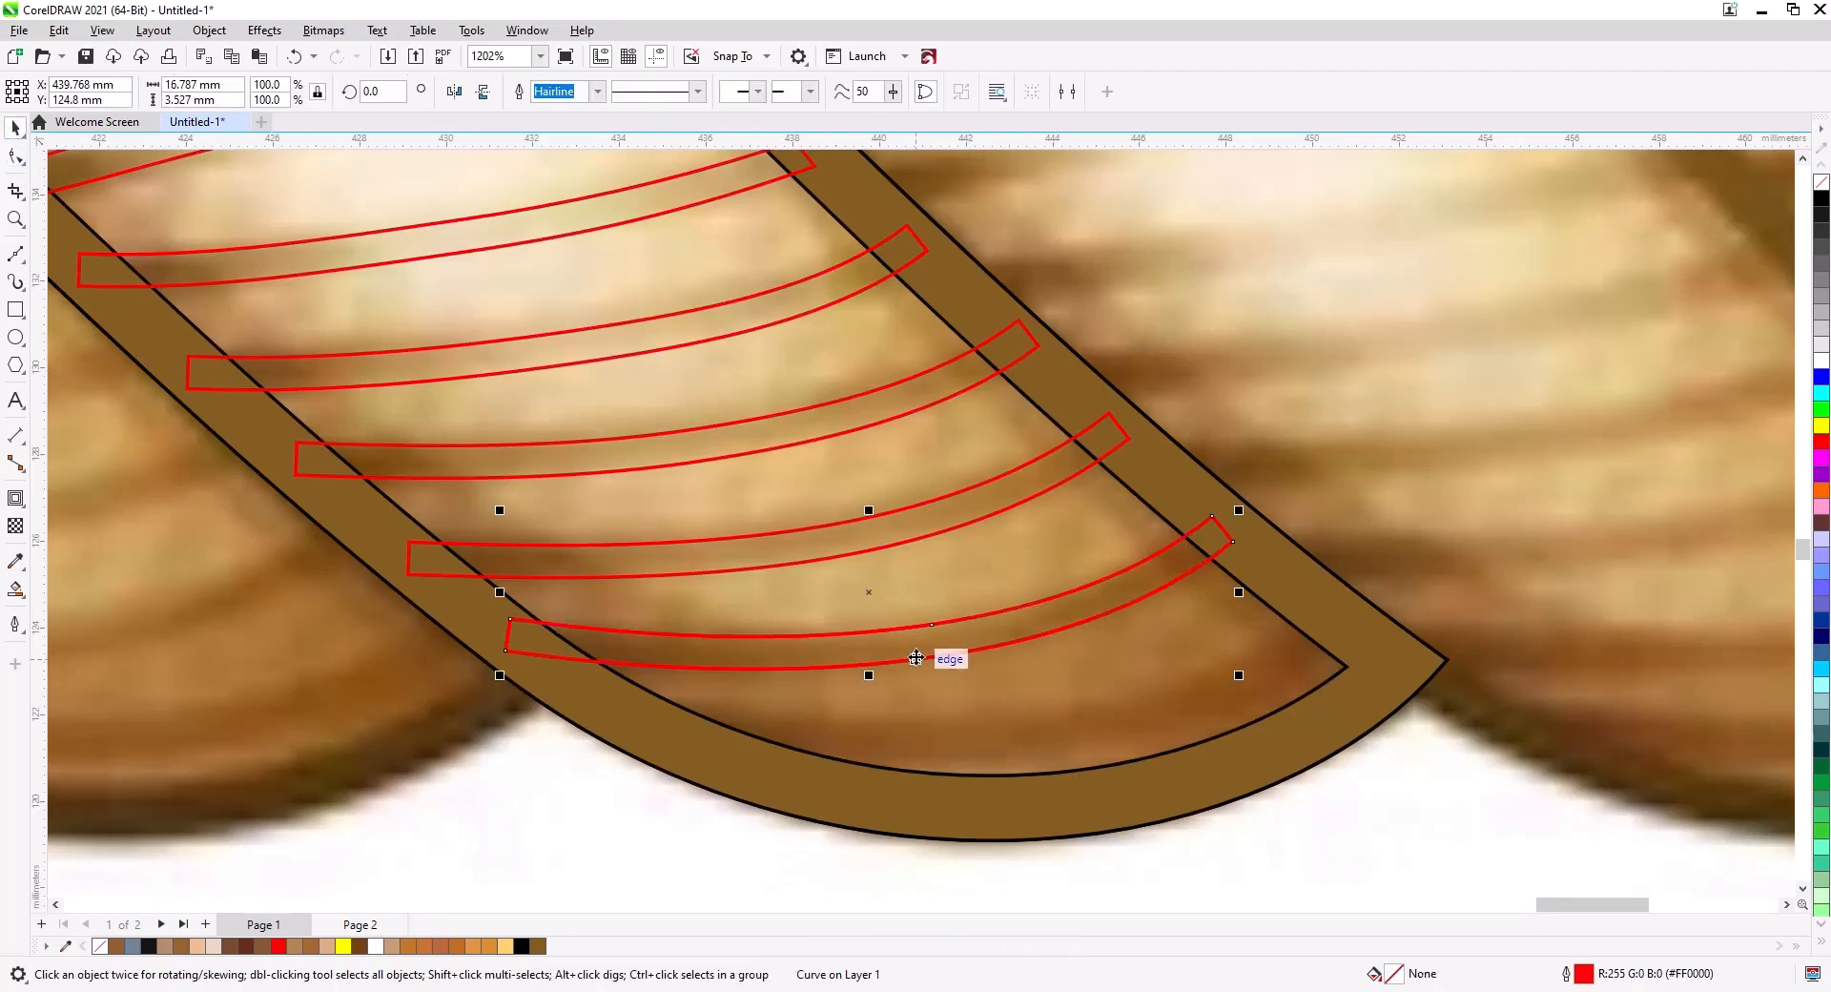
left_click_drag(937, 656, 1045, 747)
Select the strand ring and all stripe shapes and combine them into one curve.
scroll(916, 664, "down", 3)
left_click_drag(928, 717, 956, 724)
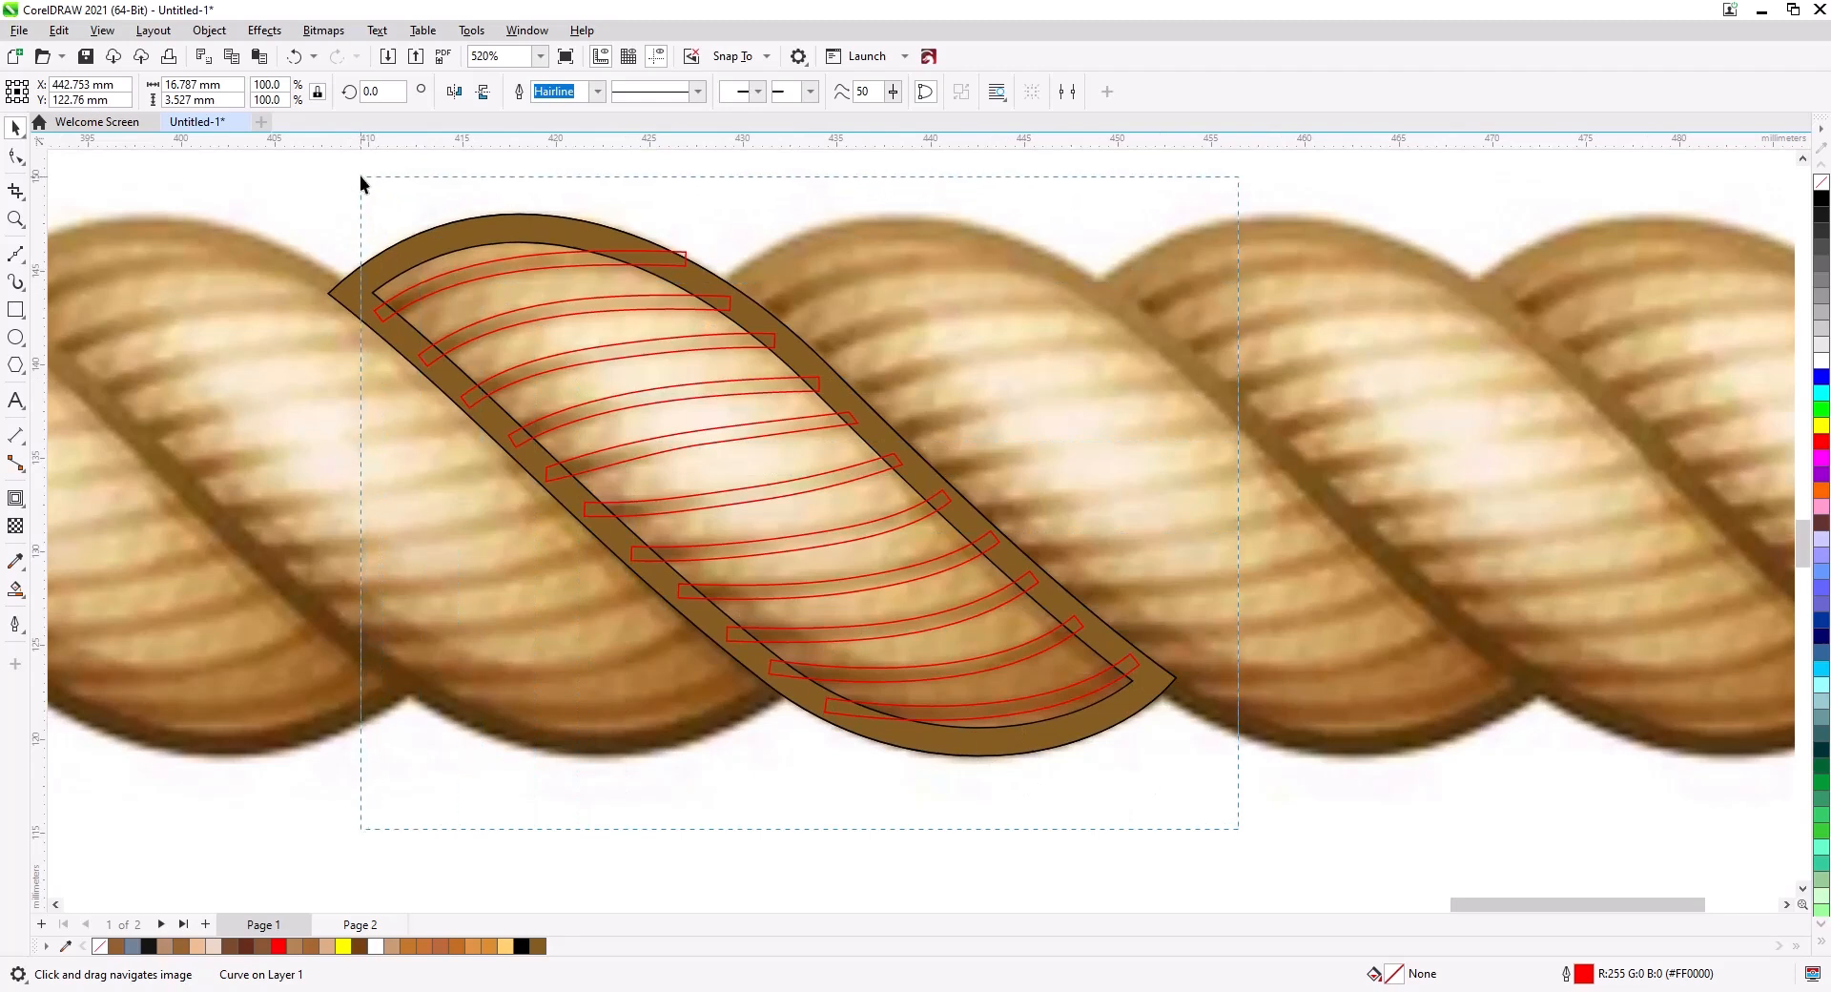
left_click_drag(359, 175, 360, 178)
key("ctrl+l")
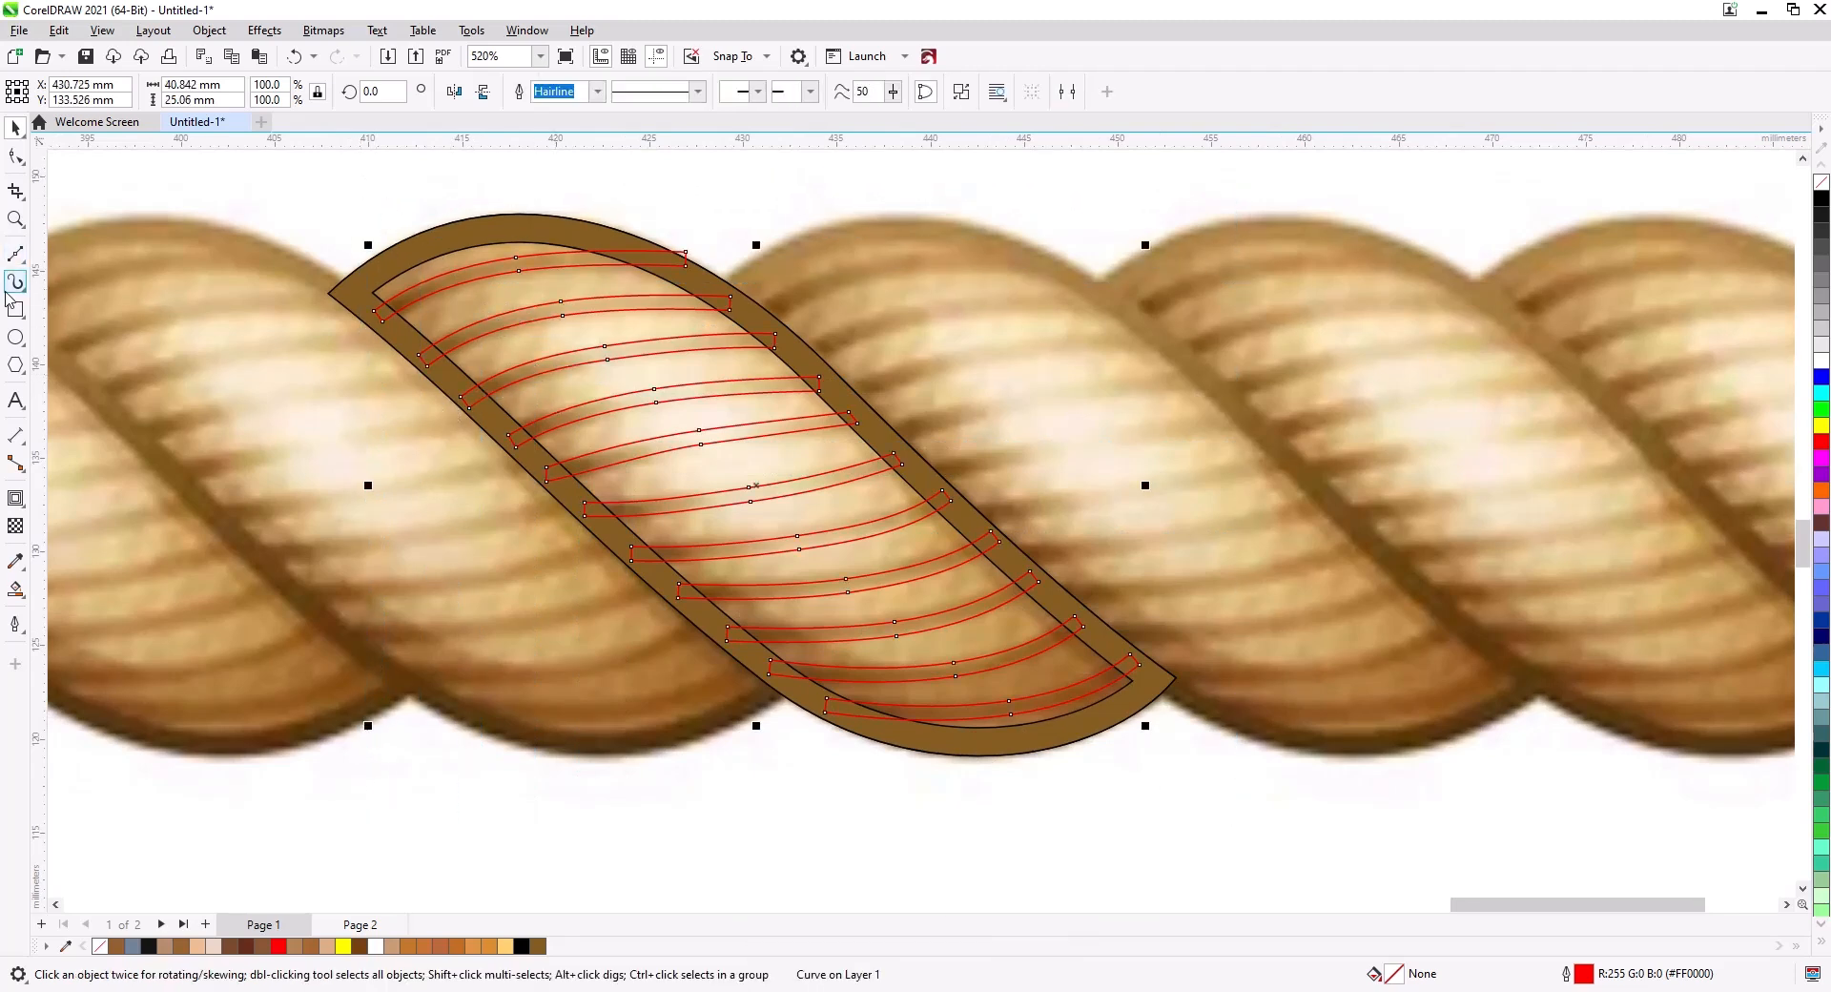
Sample a brown from the reference rope and fill the combined ring-and-stripe curve with it.
left_click(16, 562)
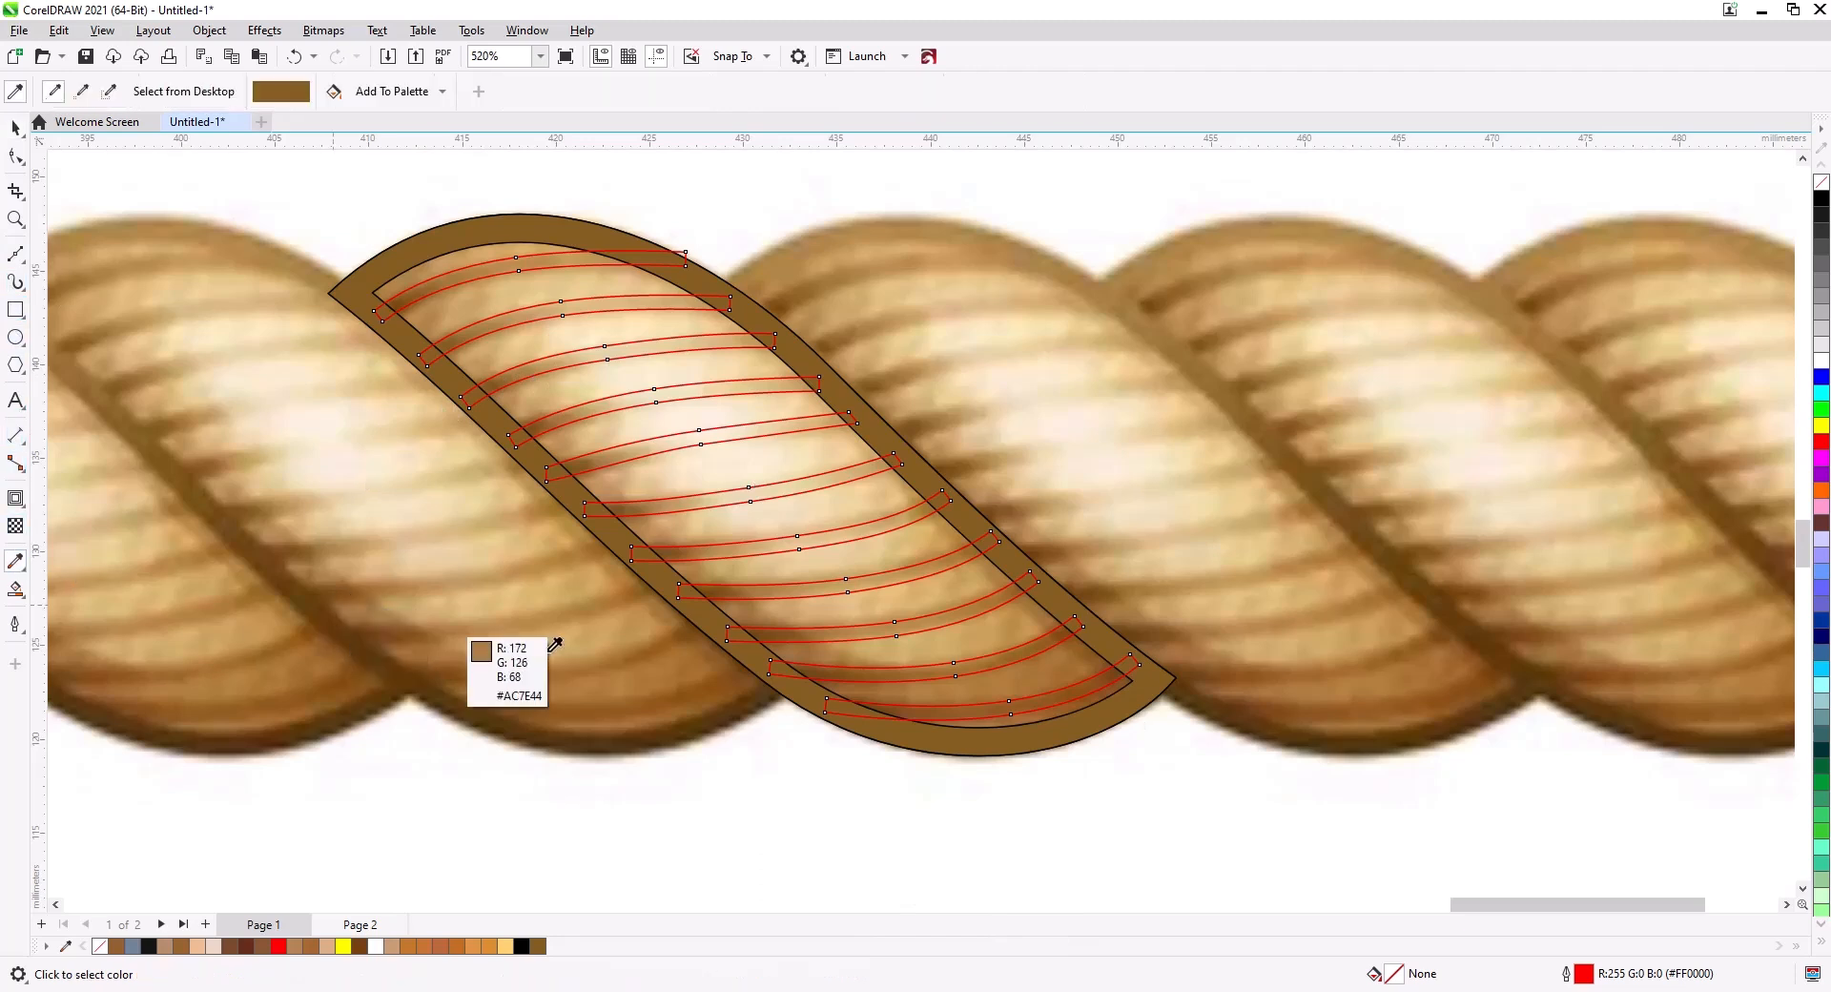
left_click(1008, 590)
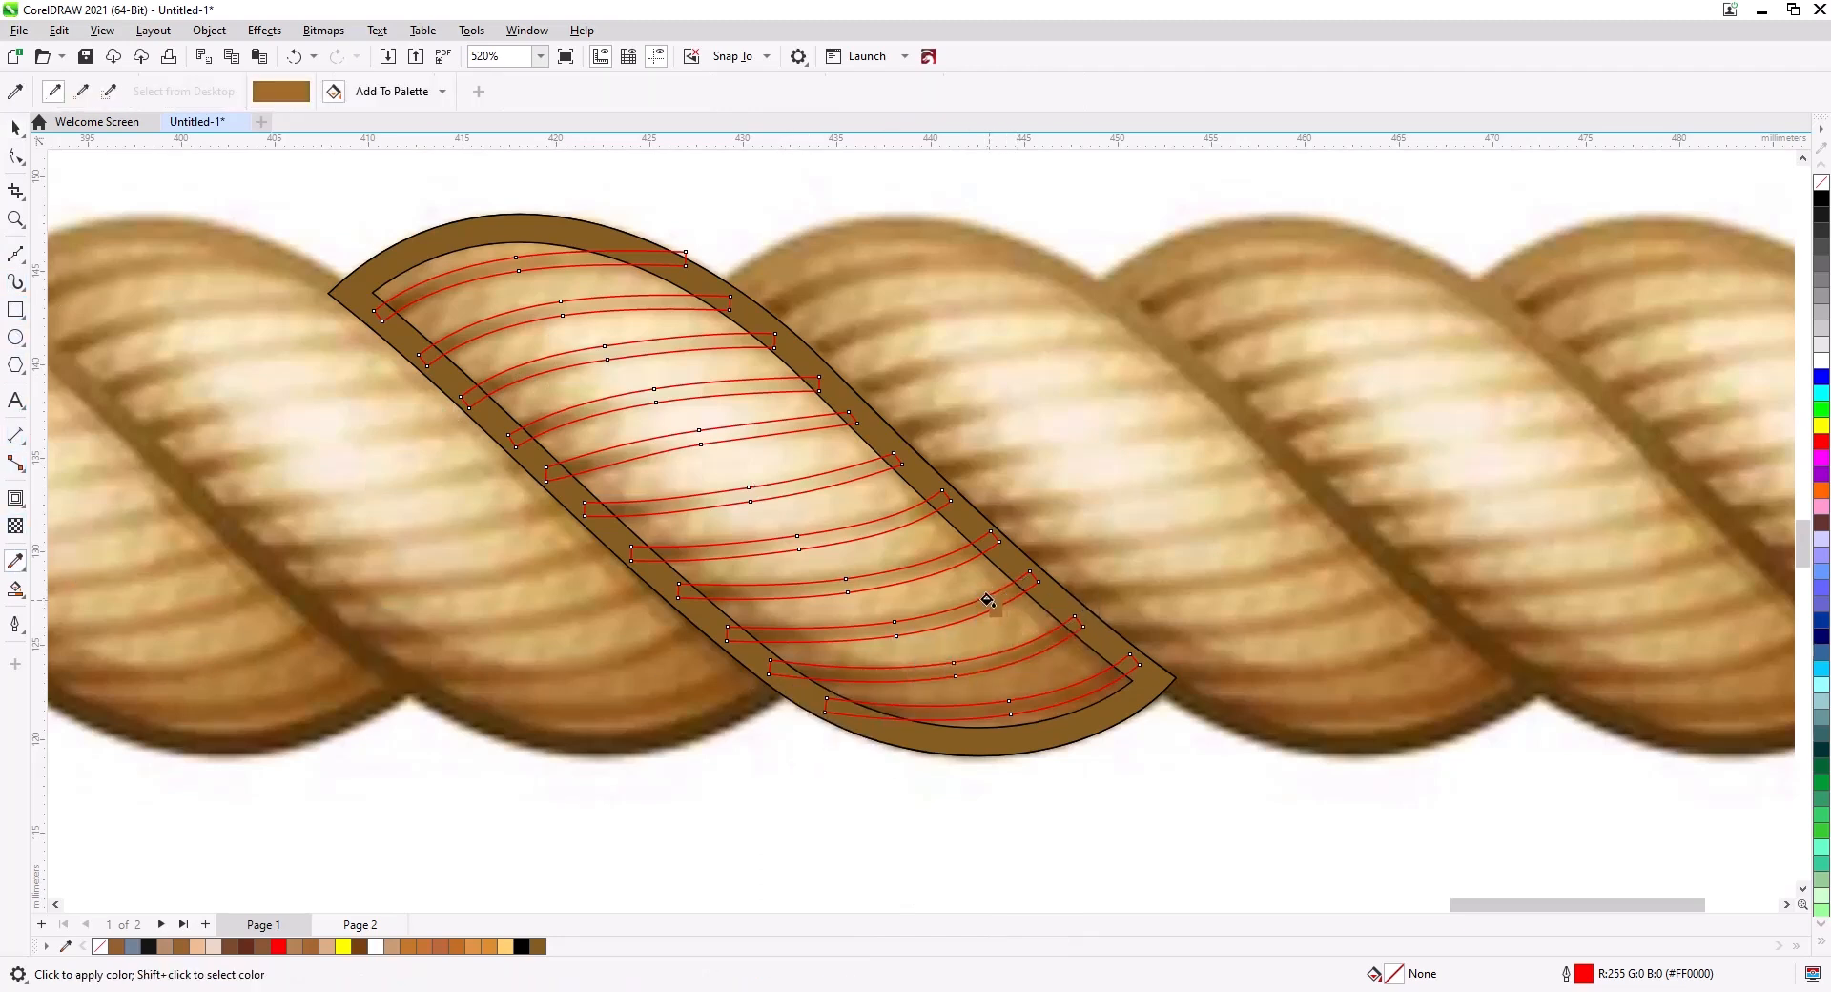
scroll(1018, 645, "up", 2)
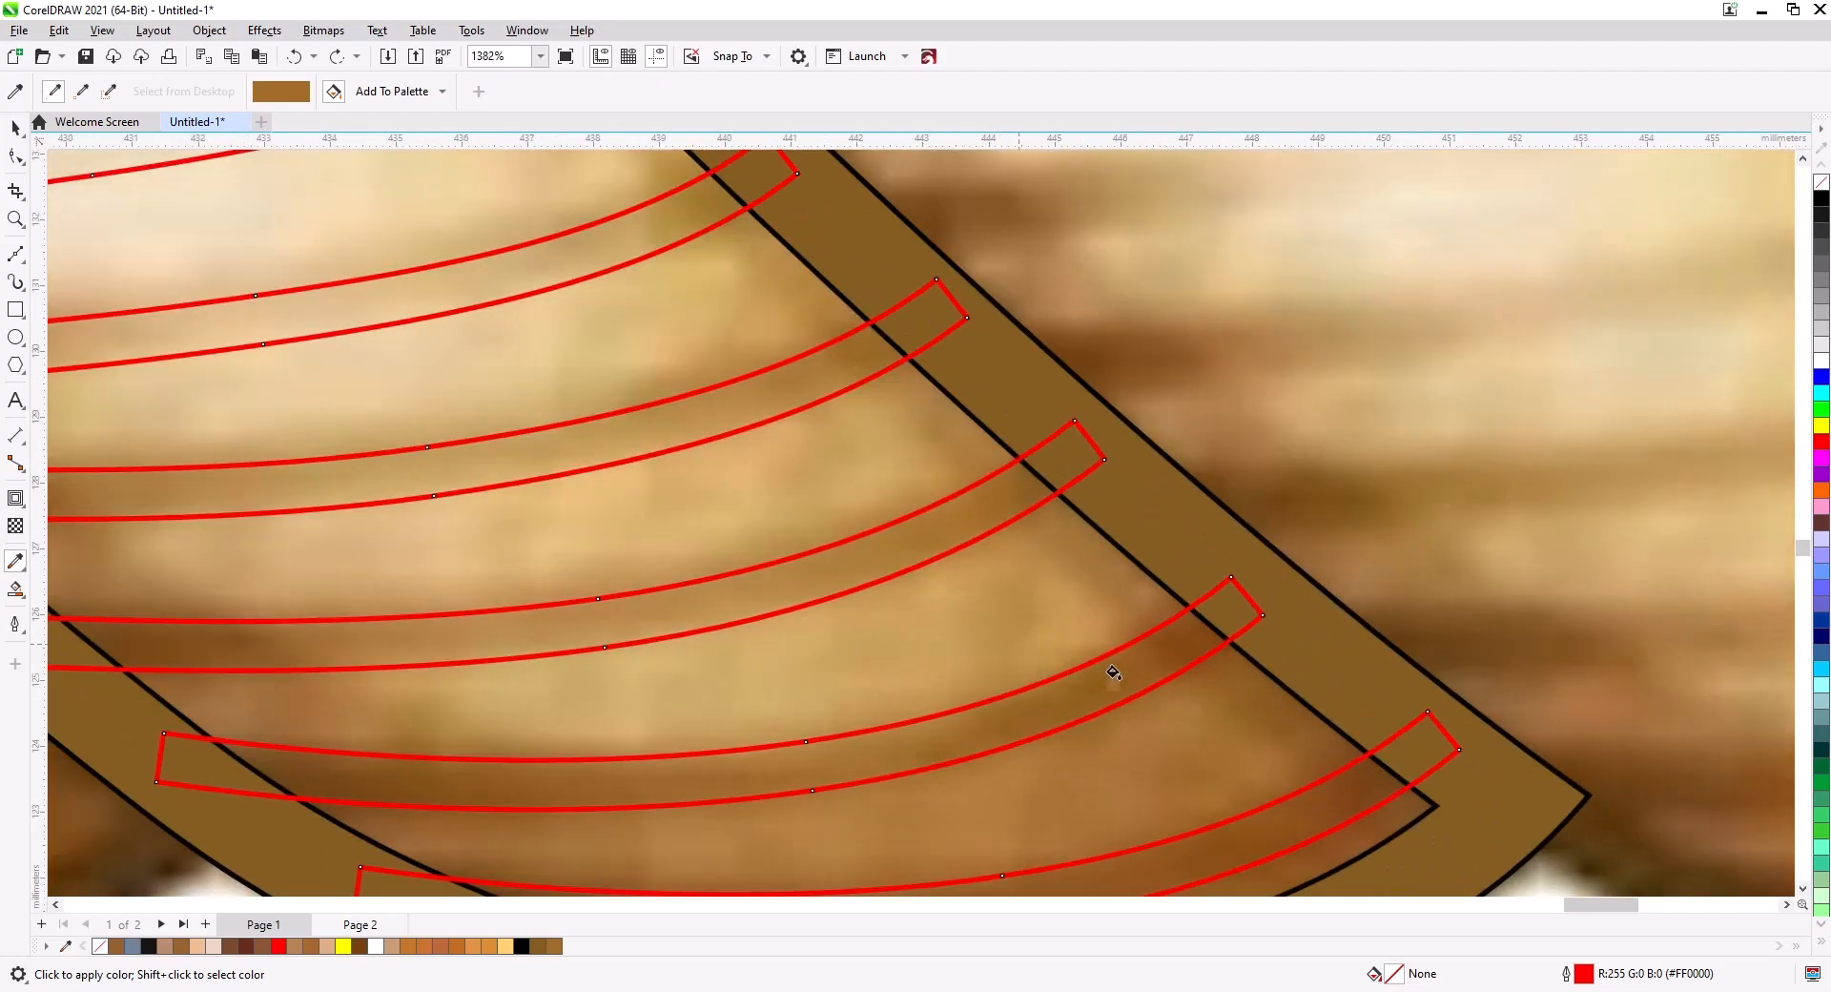
scroll(1123, 661, "down", 8)
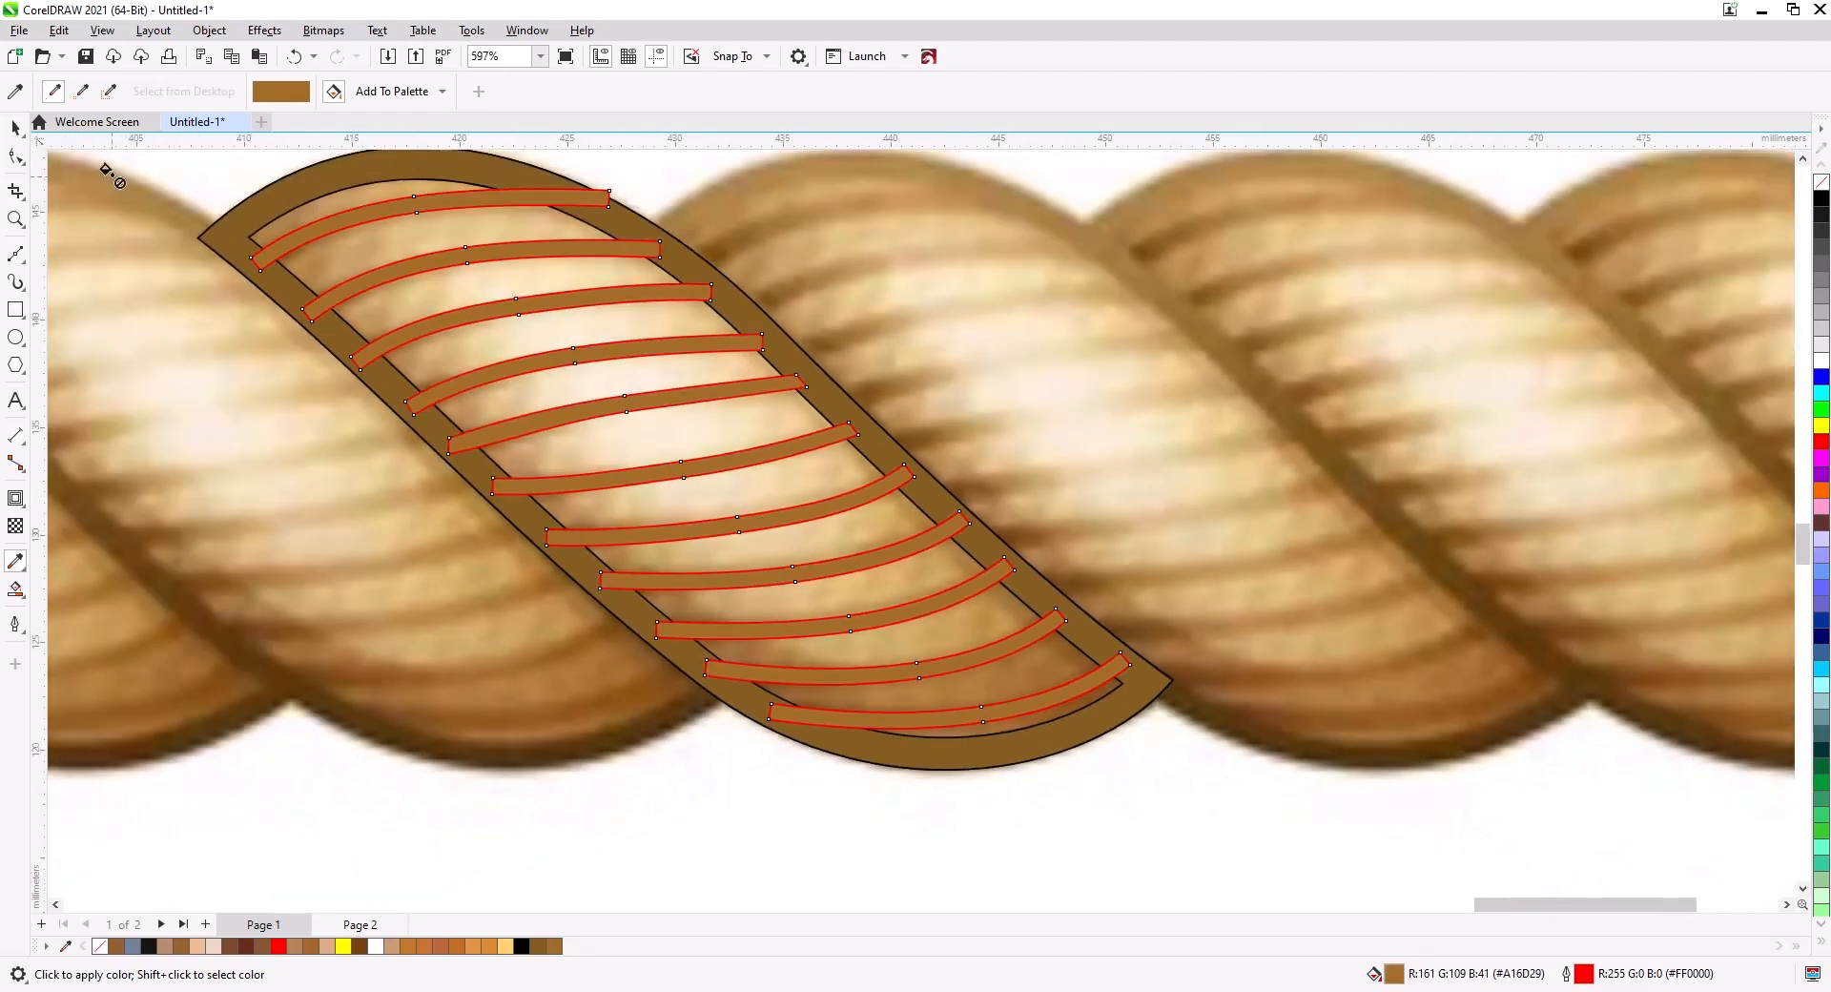
Select the striped curve and the strand base and inspect the curve's nodes with the Shape tool.
key("ctrl+a")
left_click(621, 229)
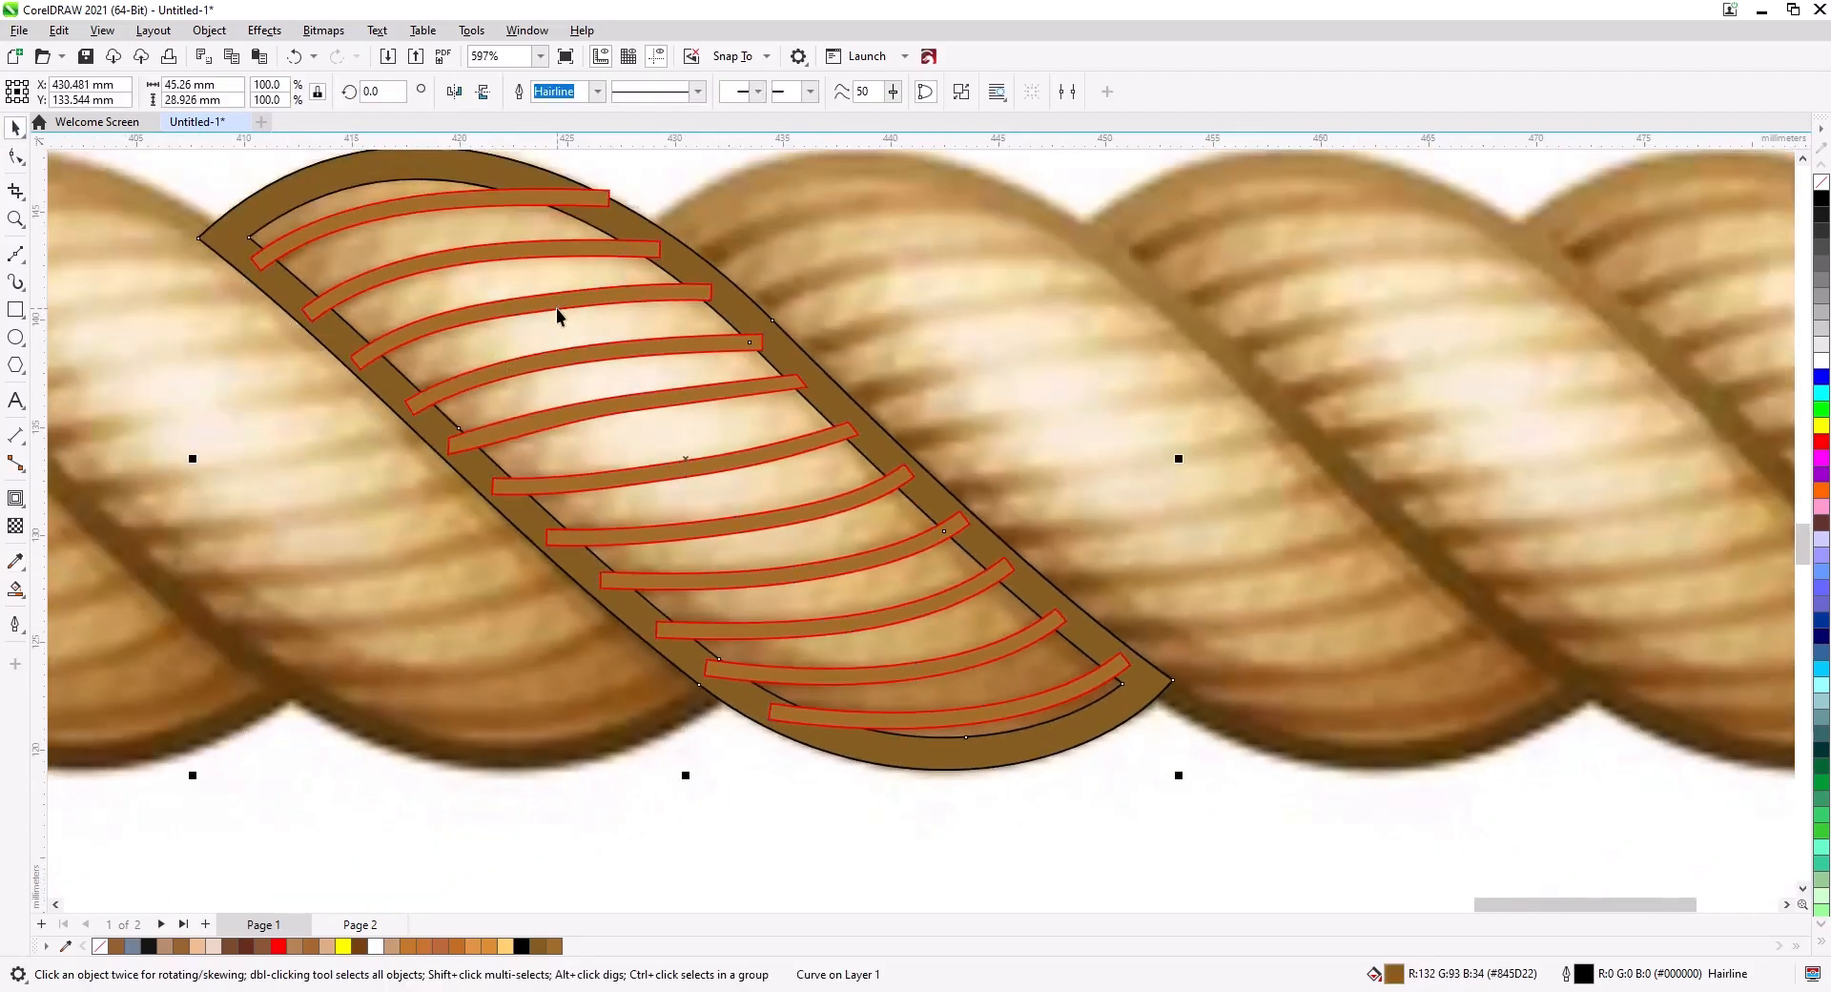
left_click(453, 330, "shift")
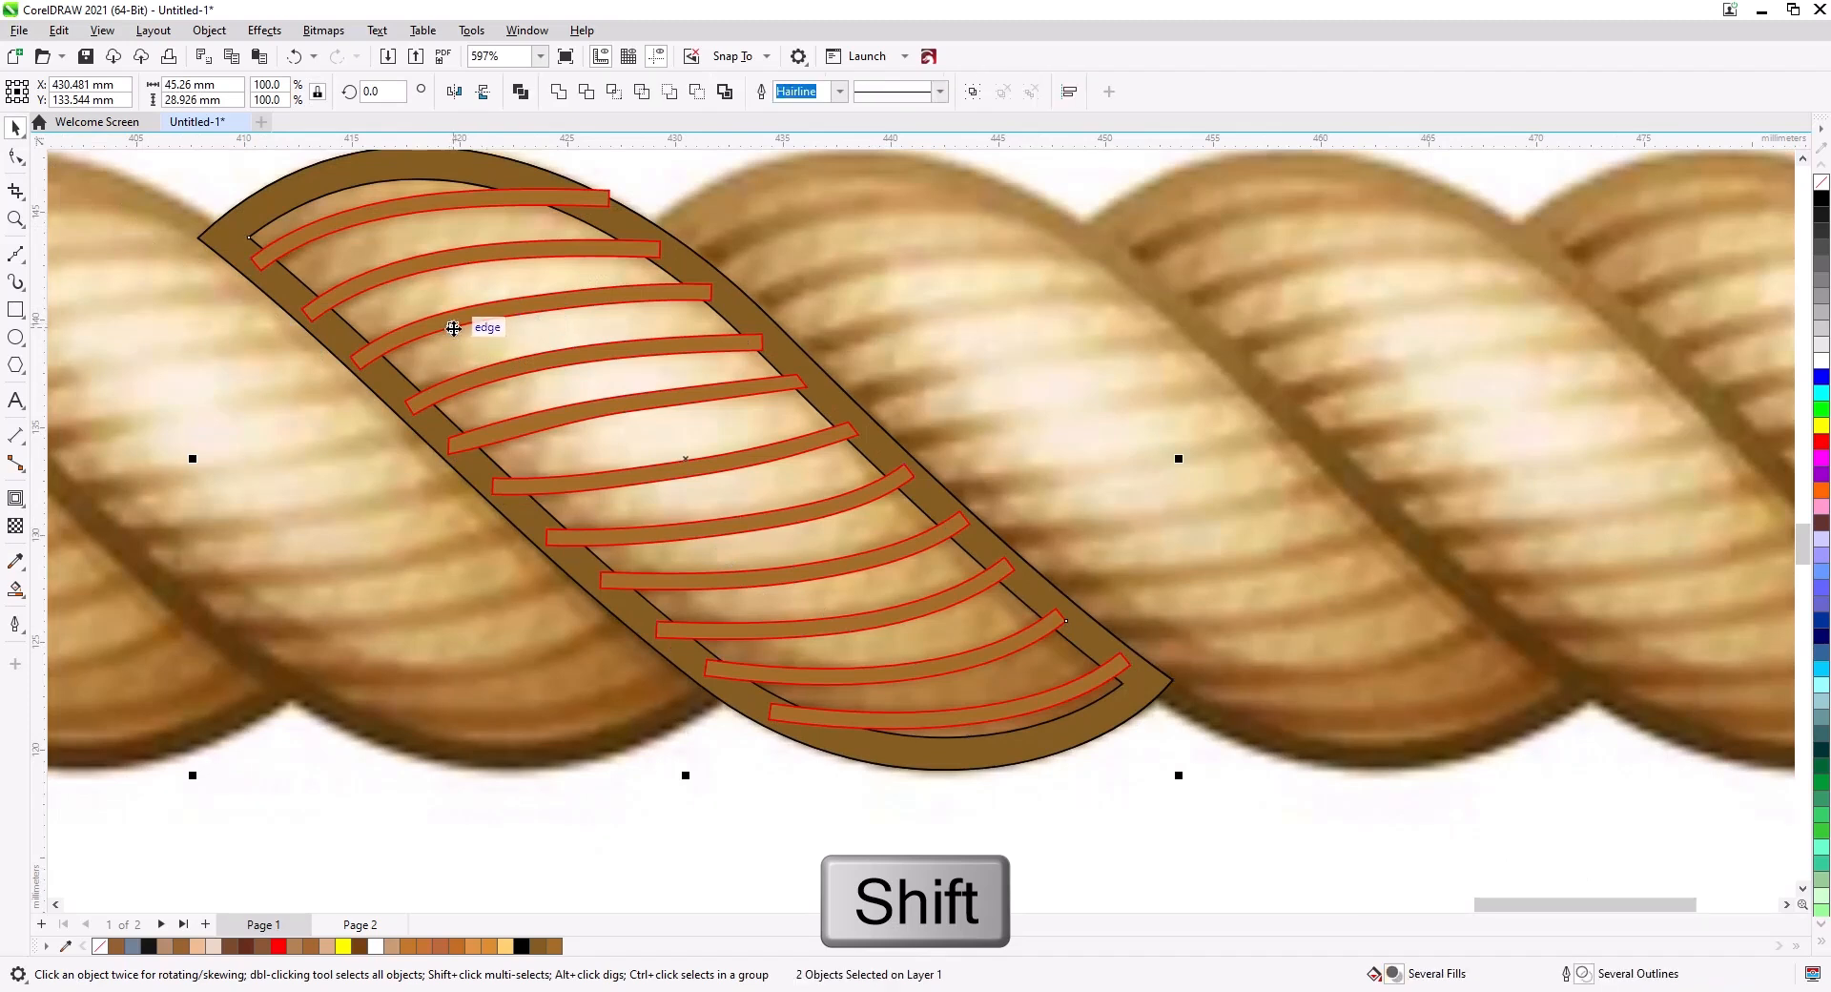
key("m")
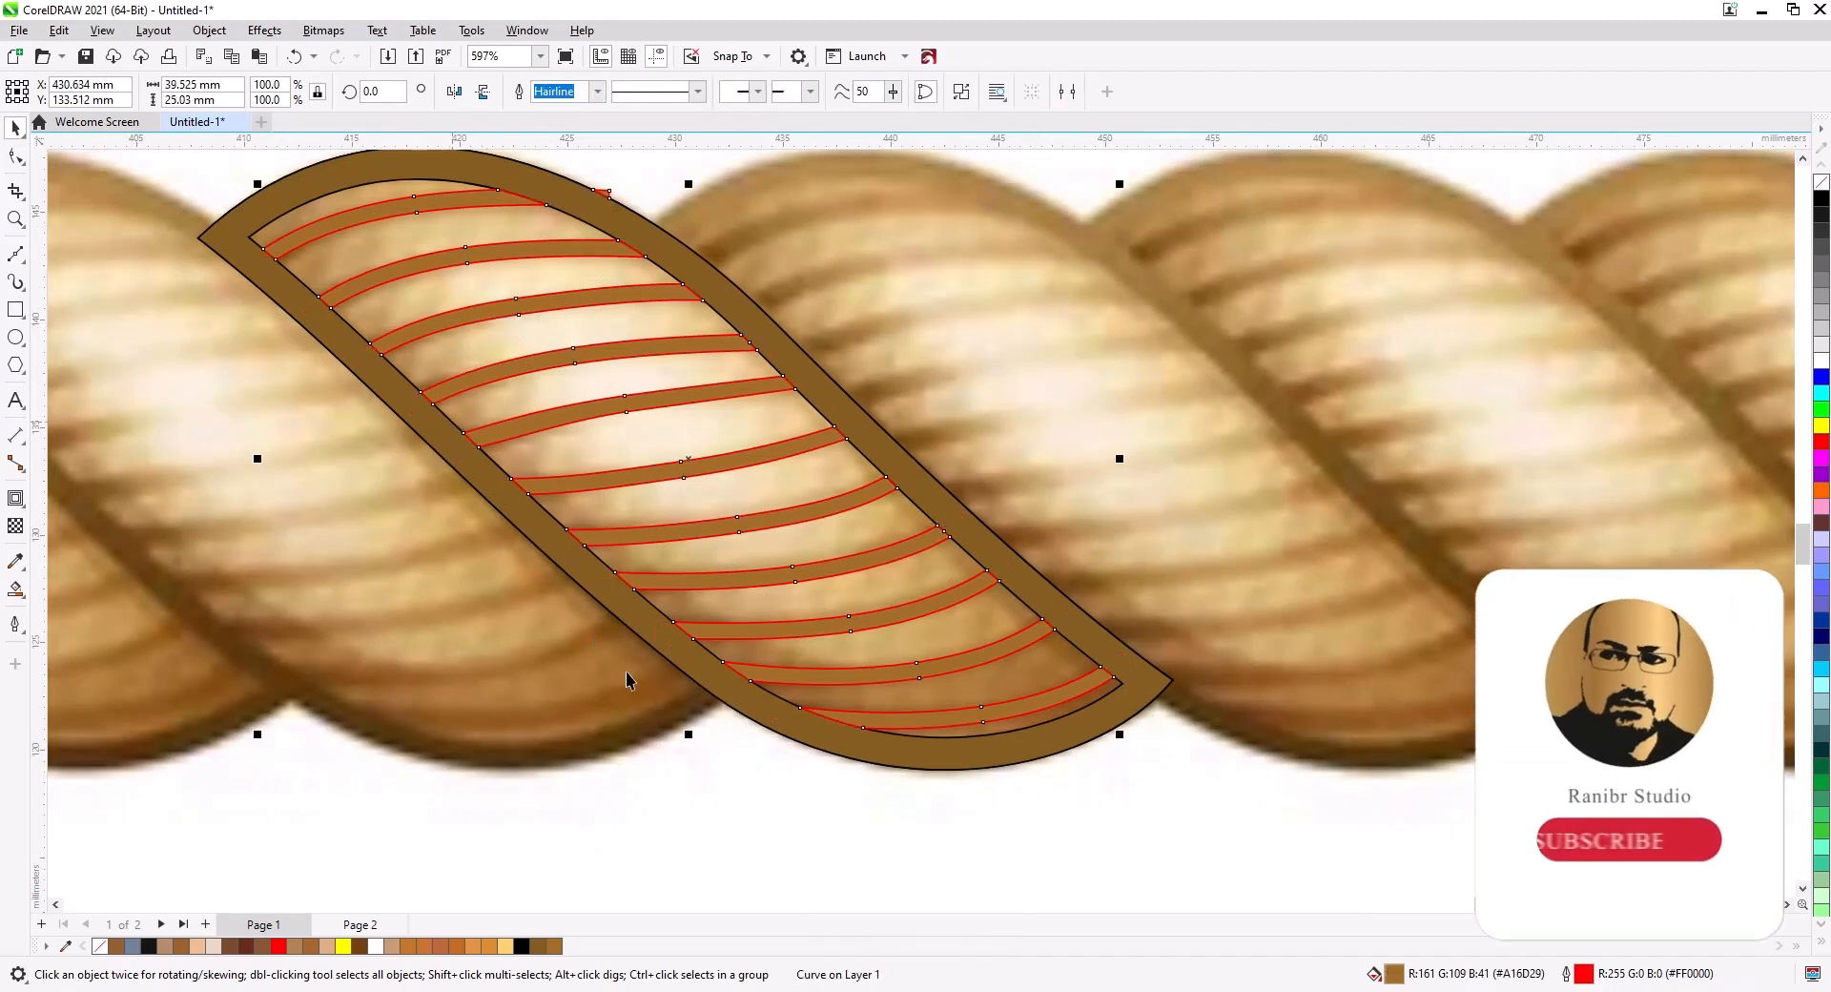
left_click(15, 157)
scroll(559, 174, "up", 7)
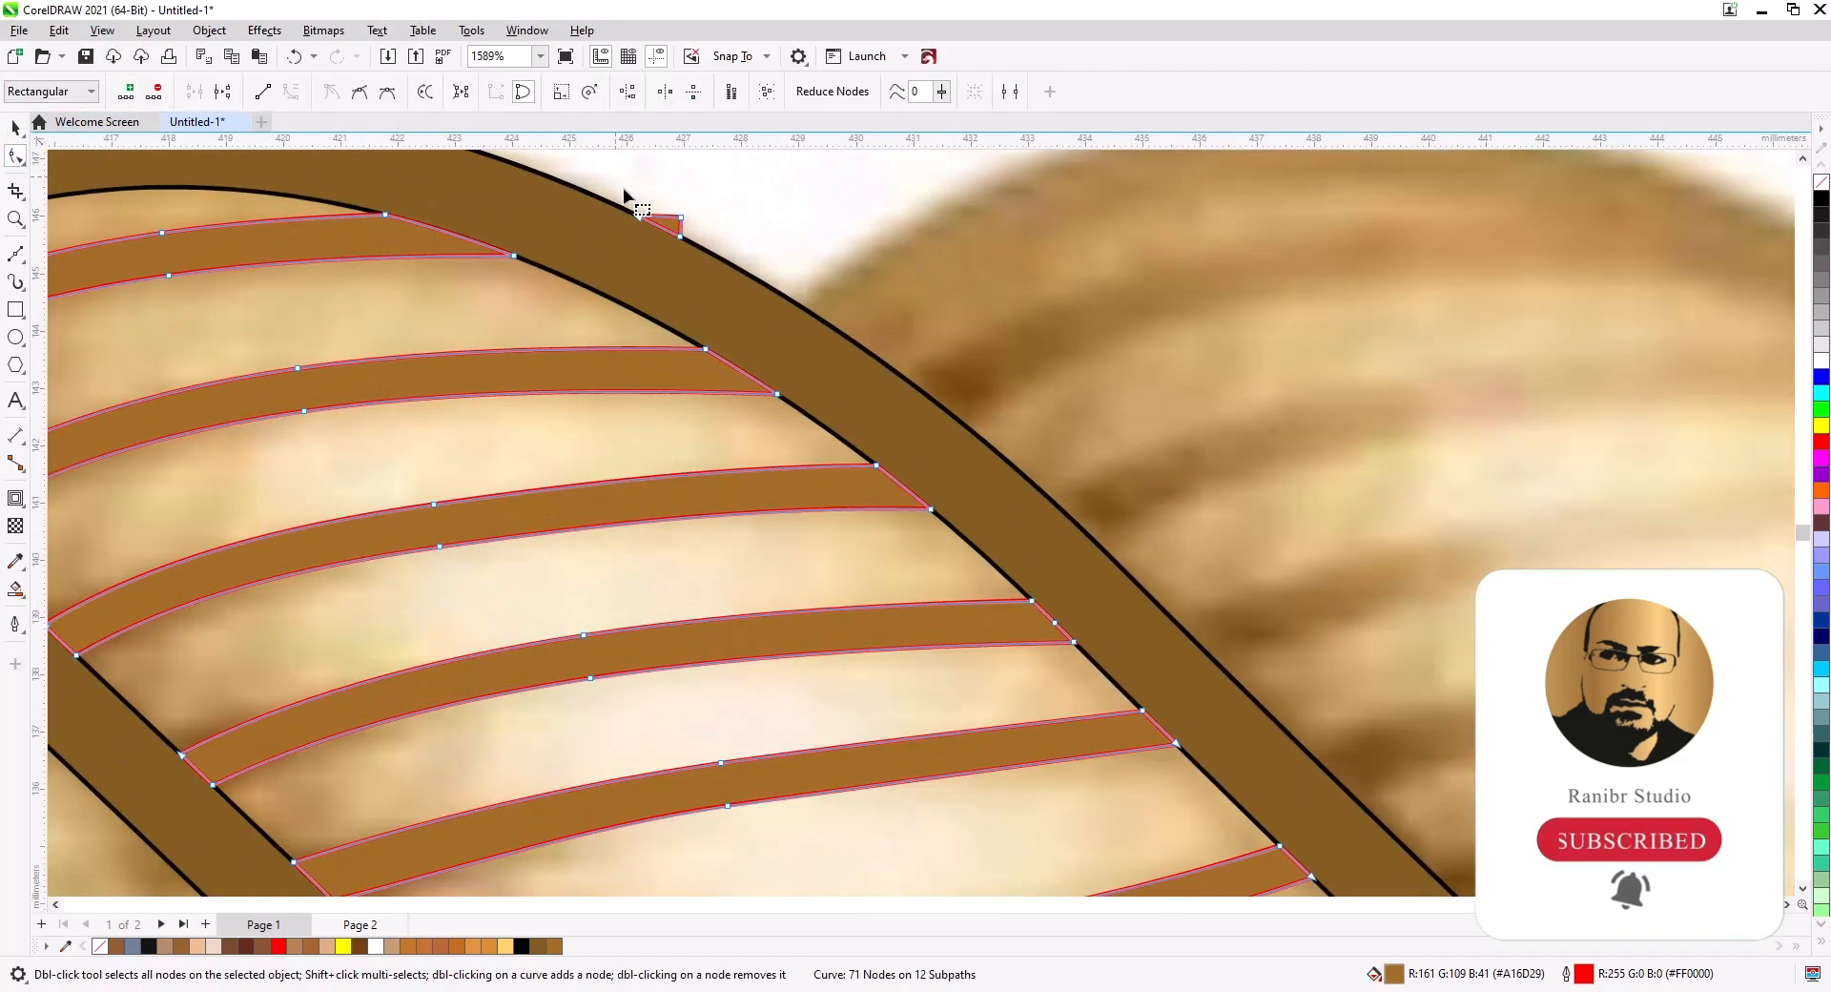
scroll(710, 263, "down", 3)
left_click_drag(1010, 839, 837, 363)
scroll(792, 425, "down", 4)
key("space")
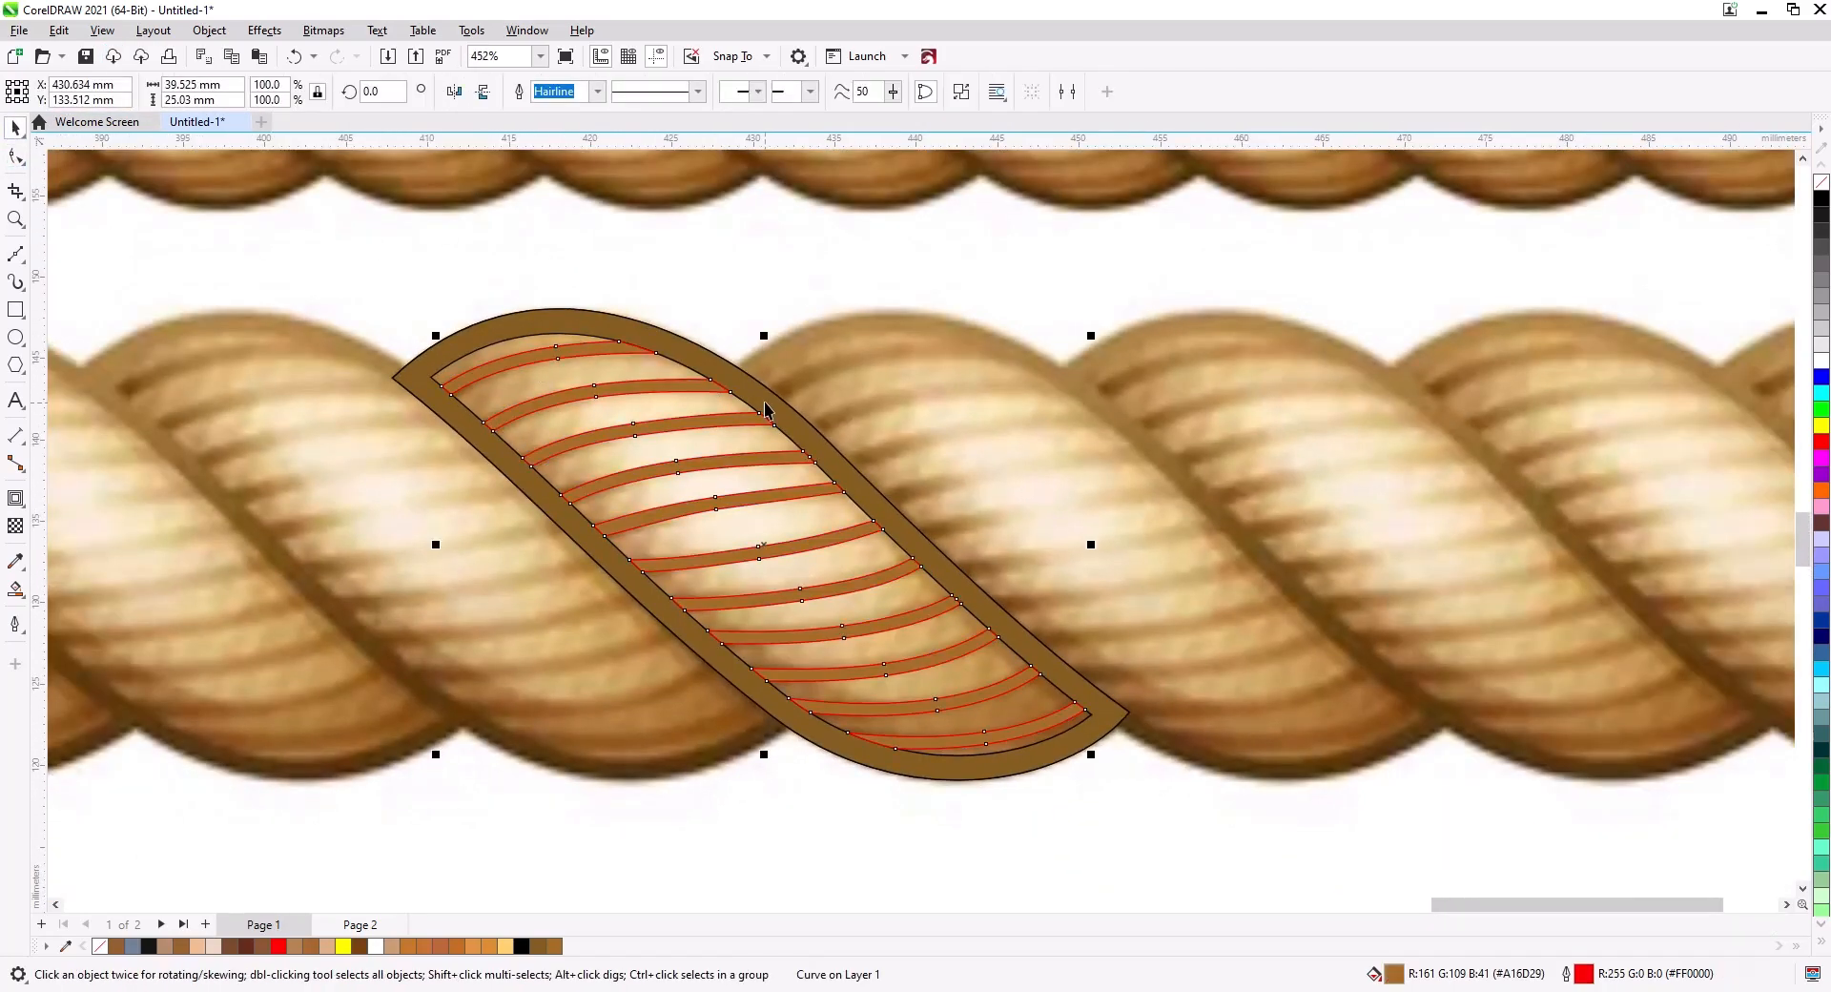
Select the strand shapes and remove their outlines.
left_click(755, 401, "shift")
right_click(1820, 181)
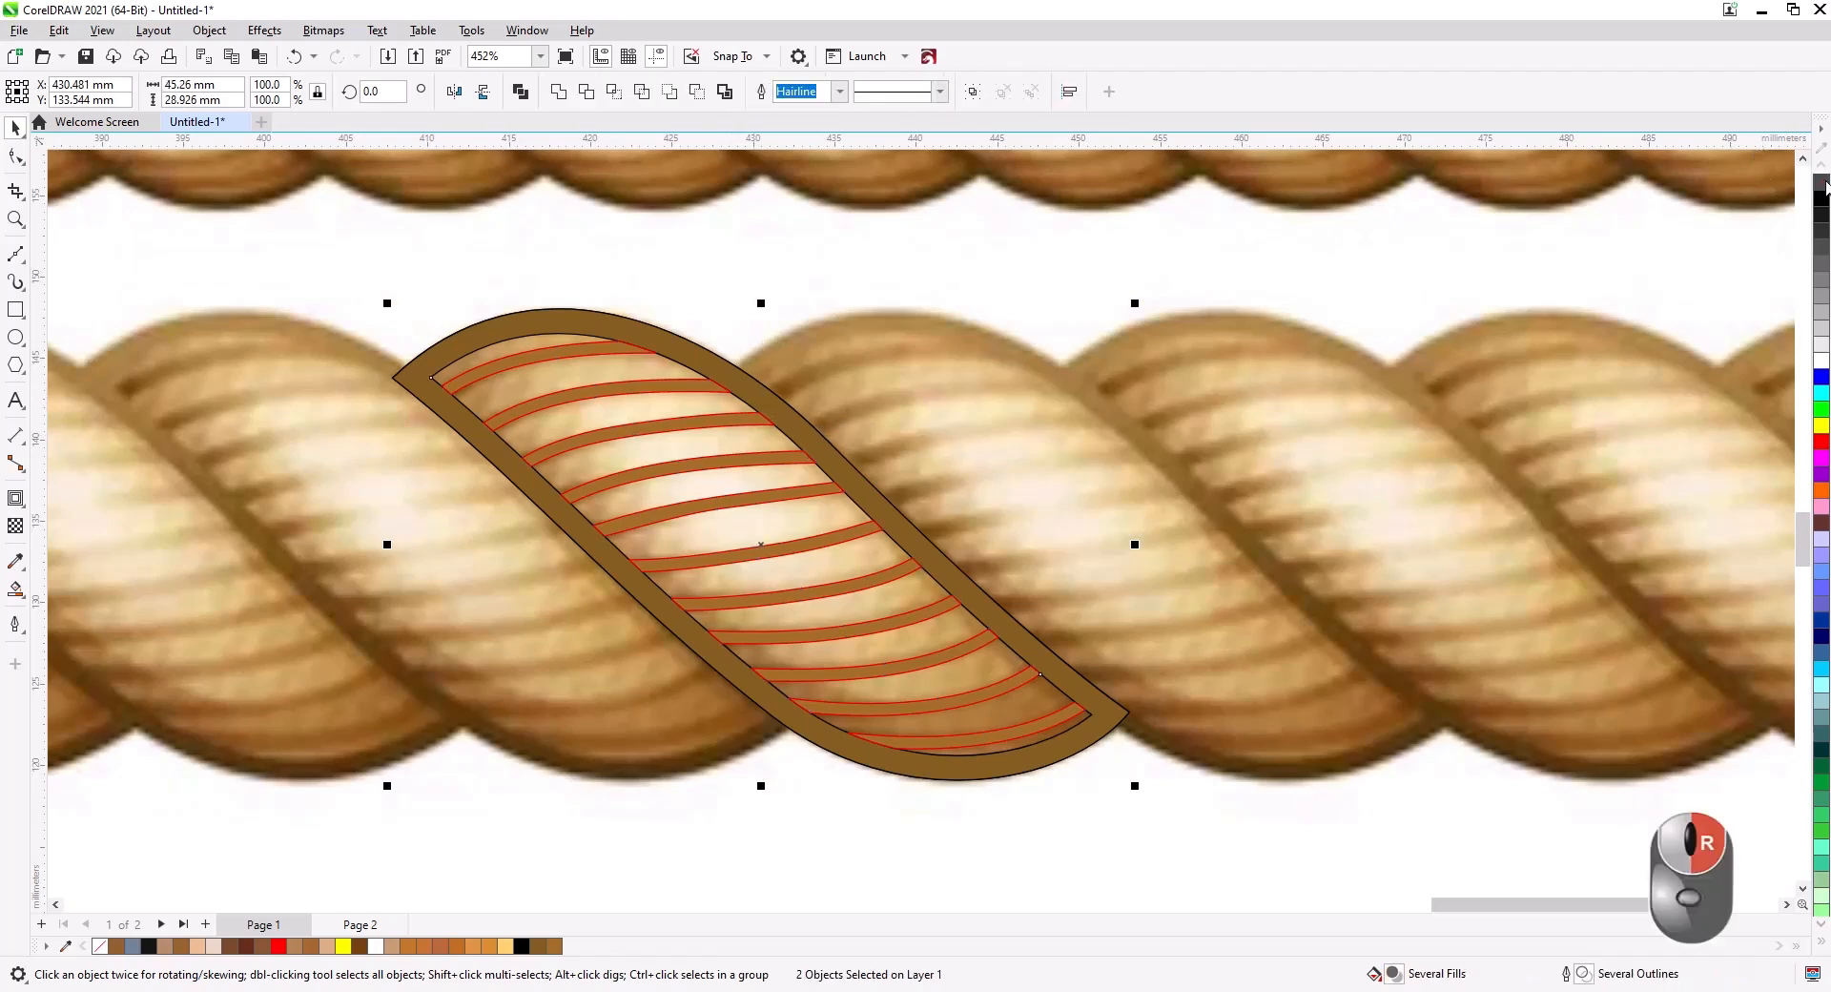
key("Escape")
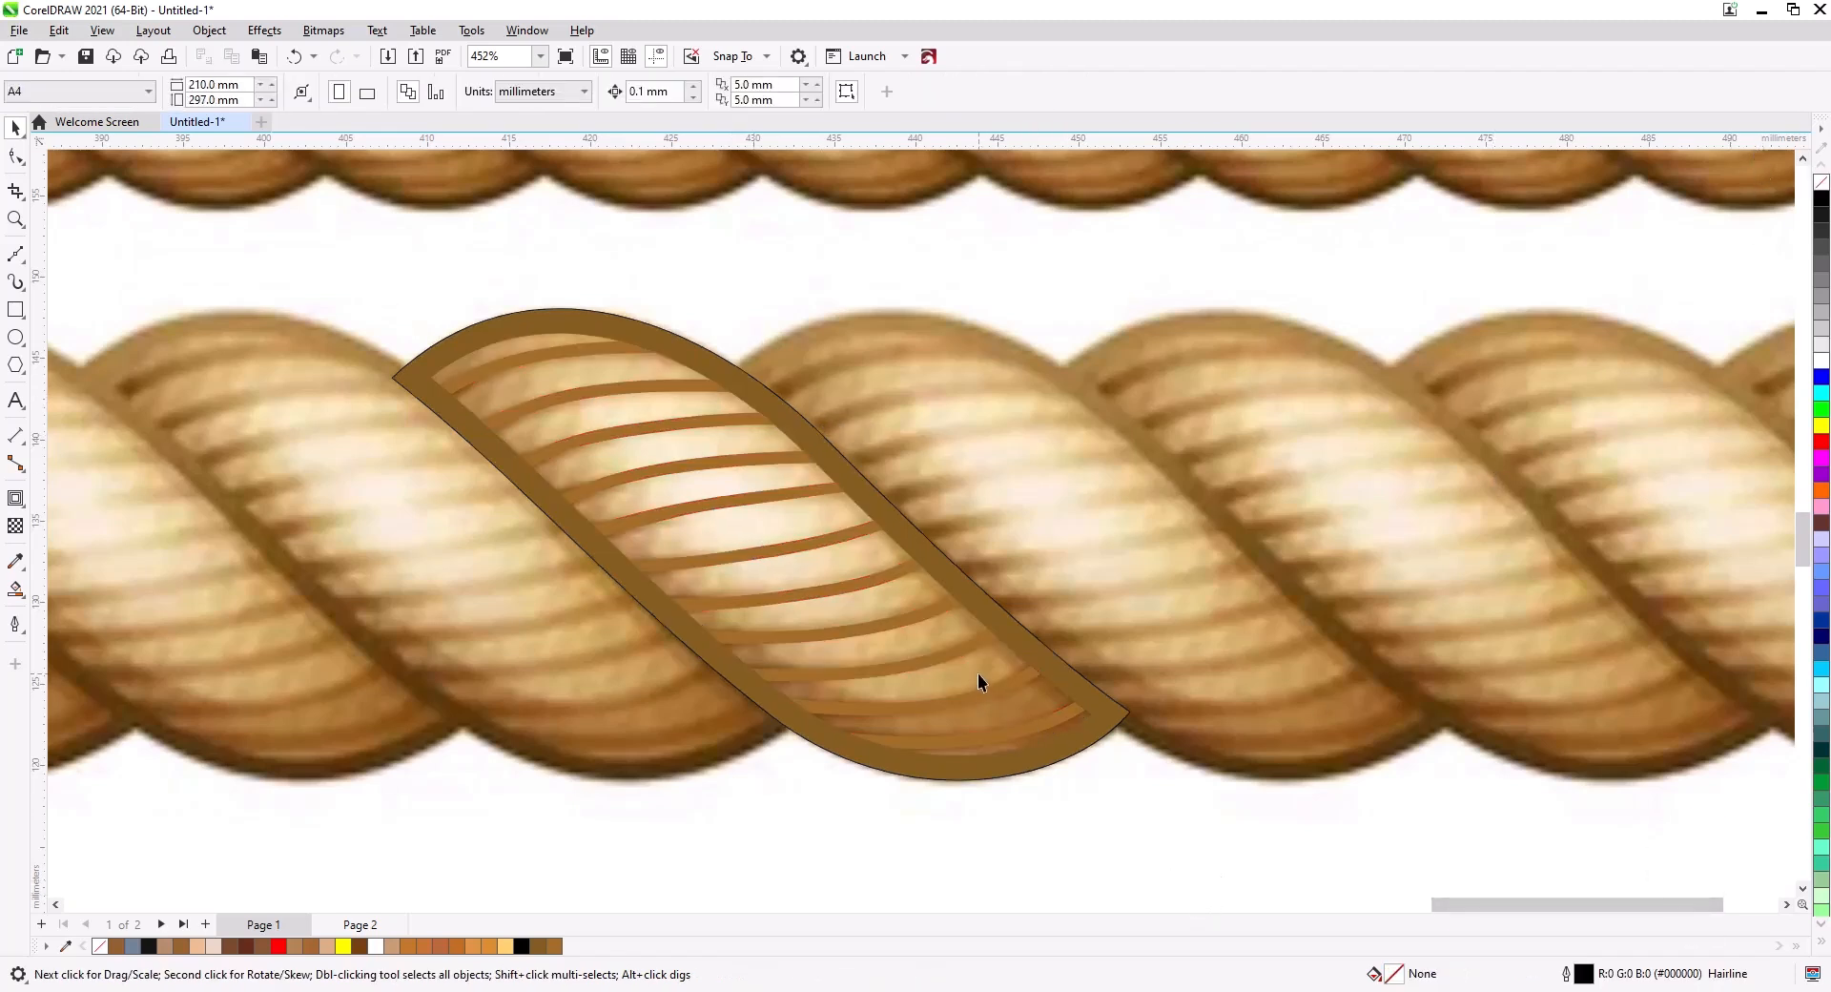
Apply an inward contour to the inner strand shape with 4 steps at 1.5 mm offset.
left_click(986, 738)
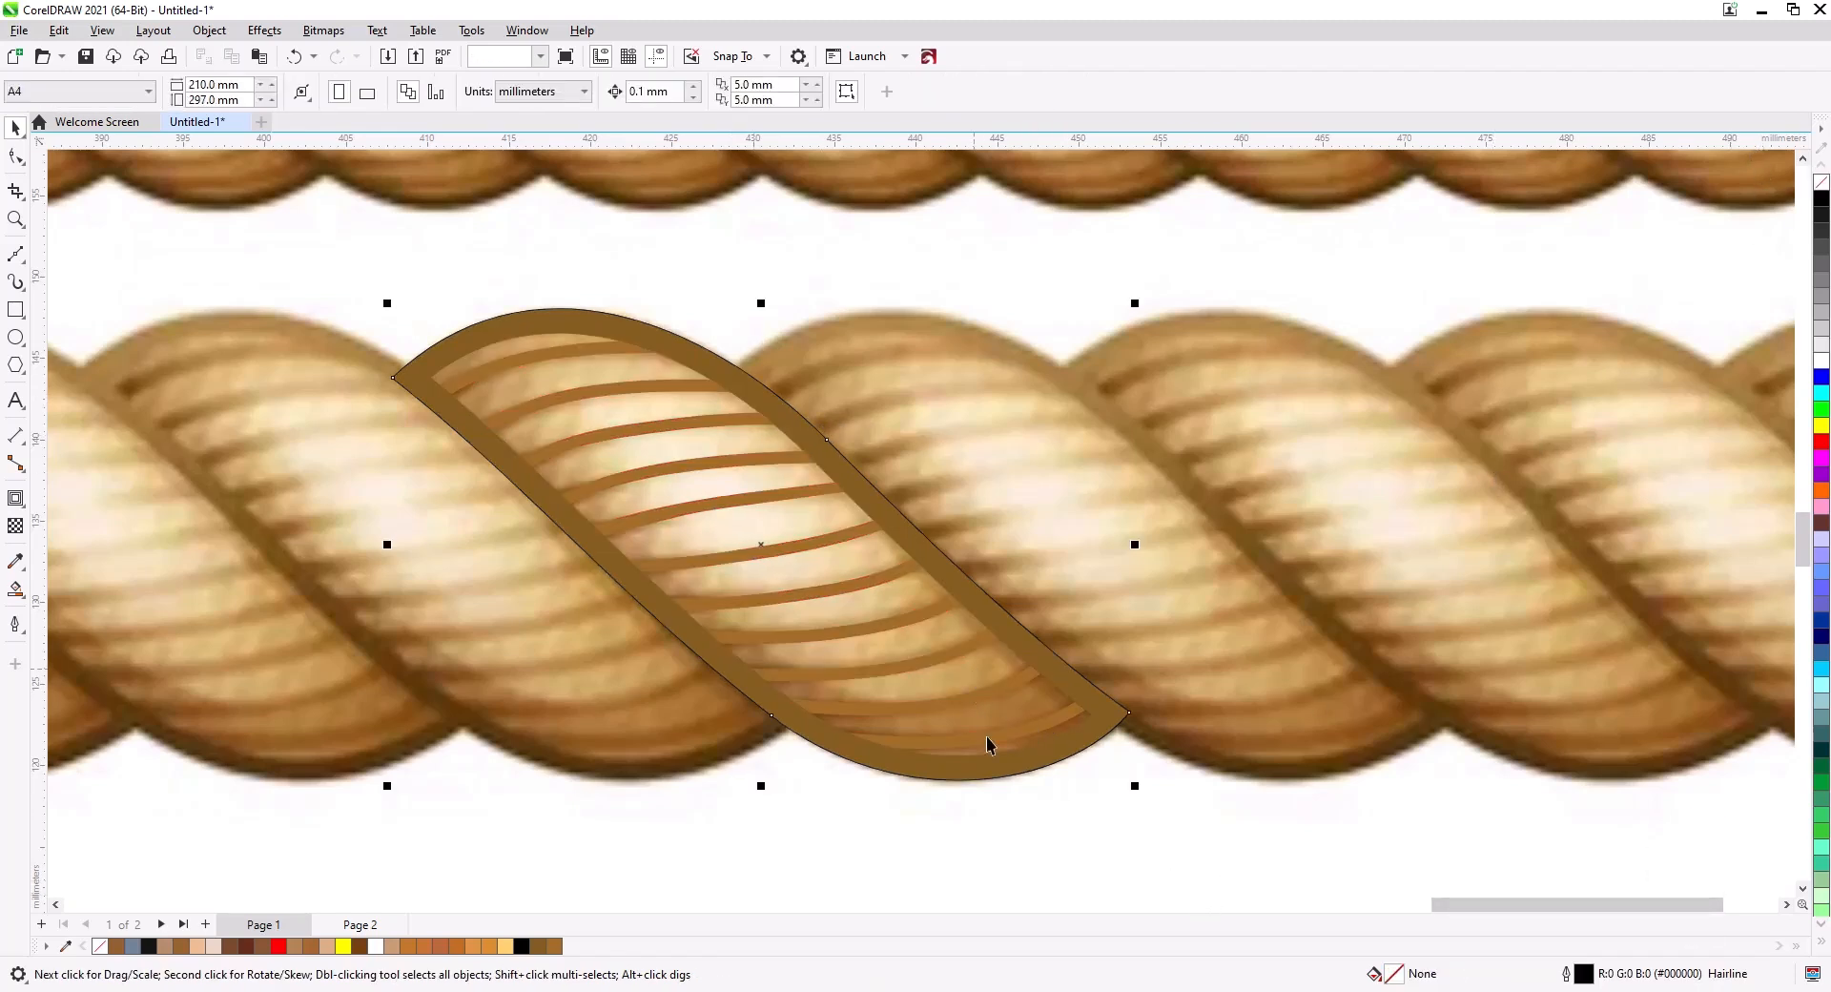
left_click(17, 498)
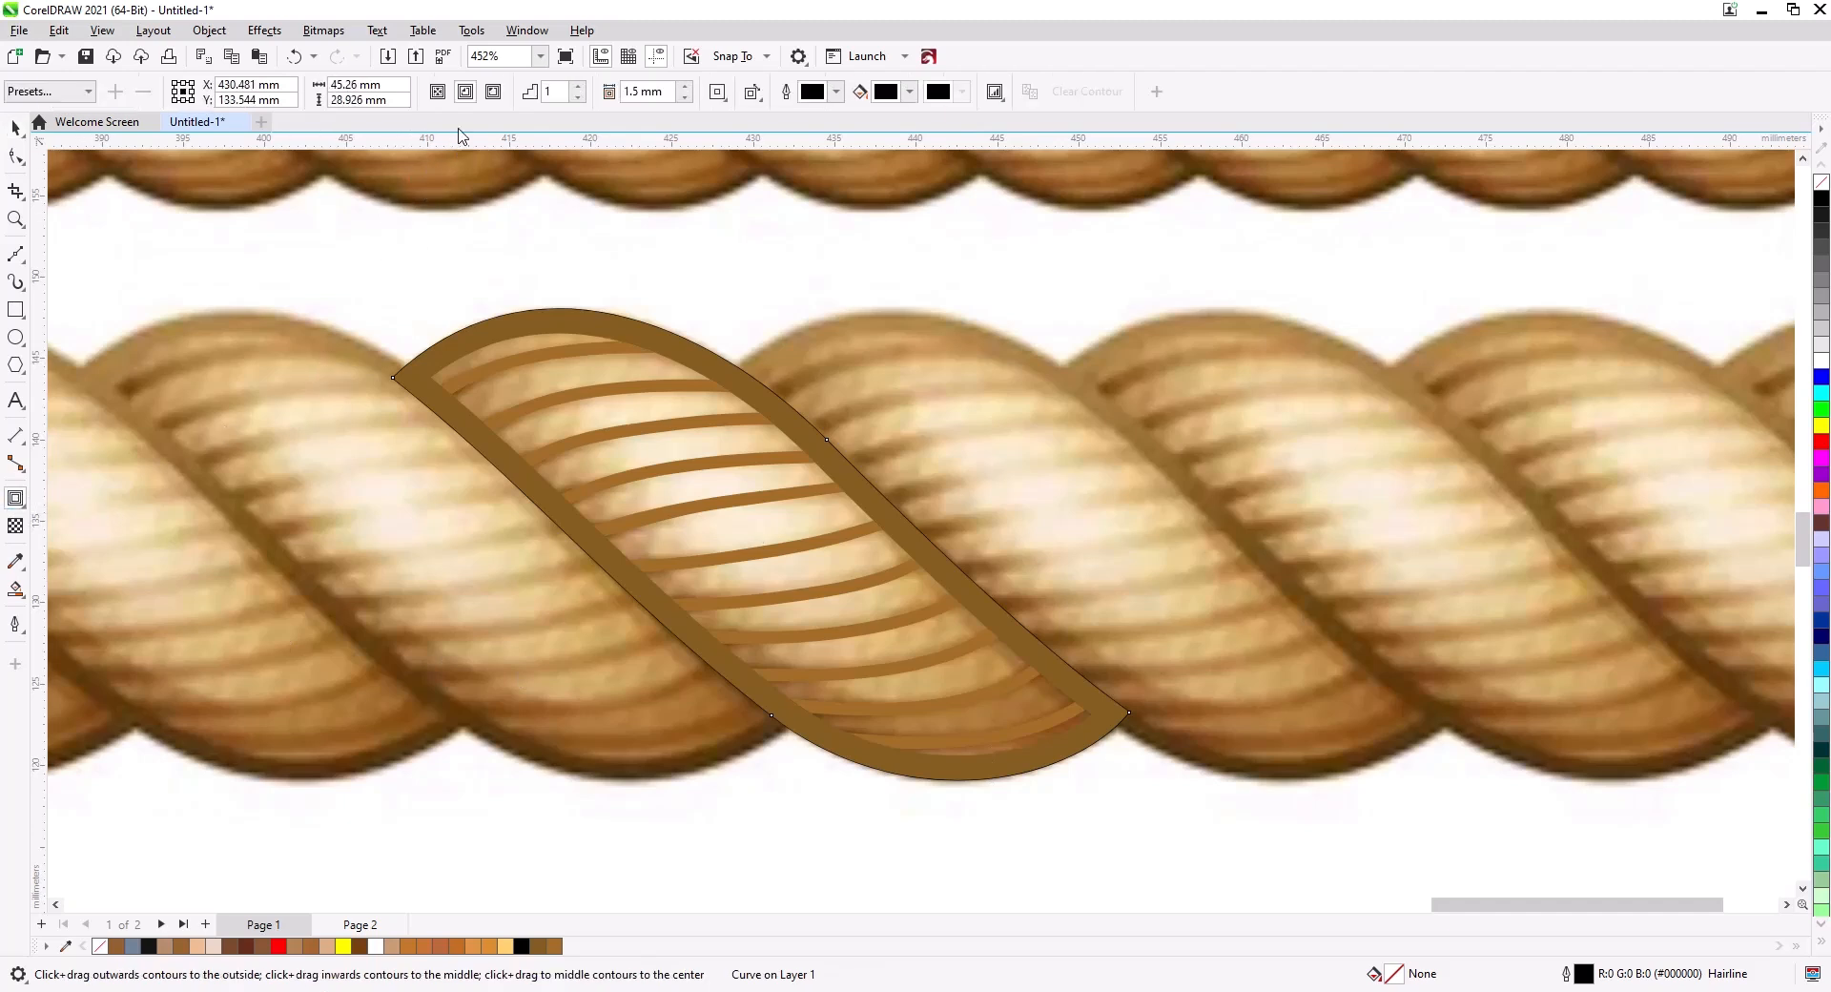
left_click(578, 86)
left_click(578, 86)
left_click(578, 86)
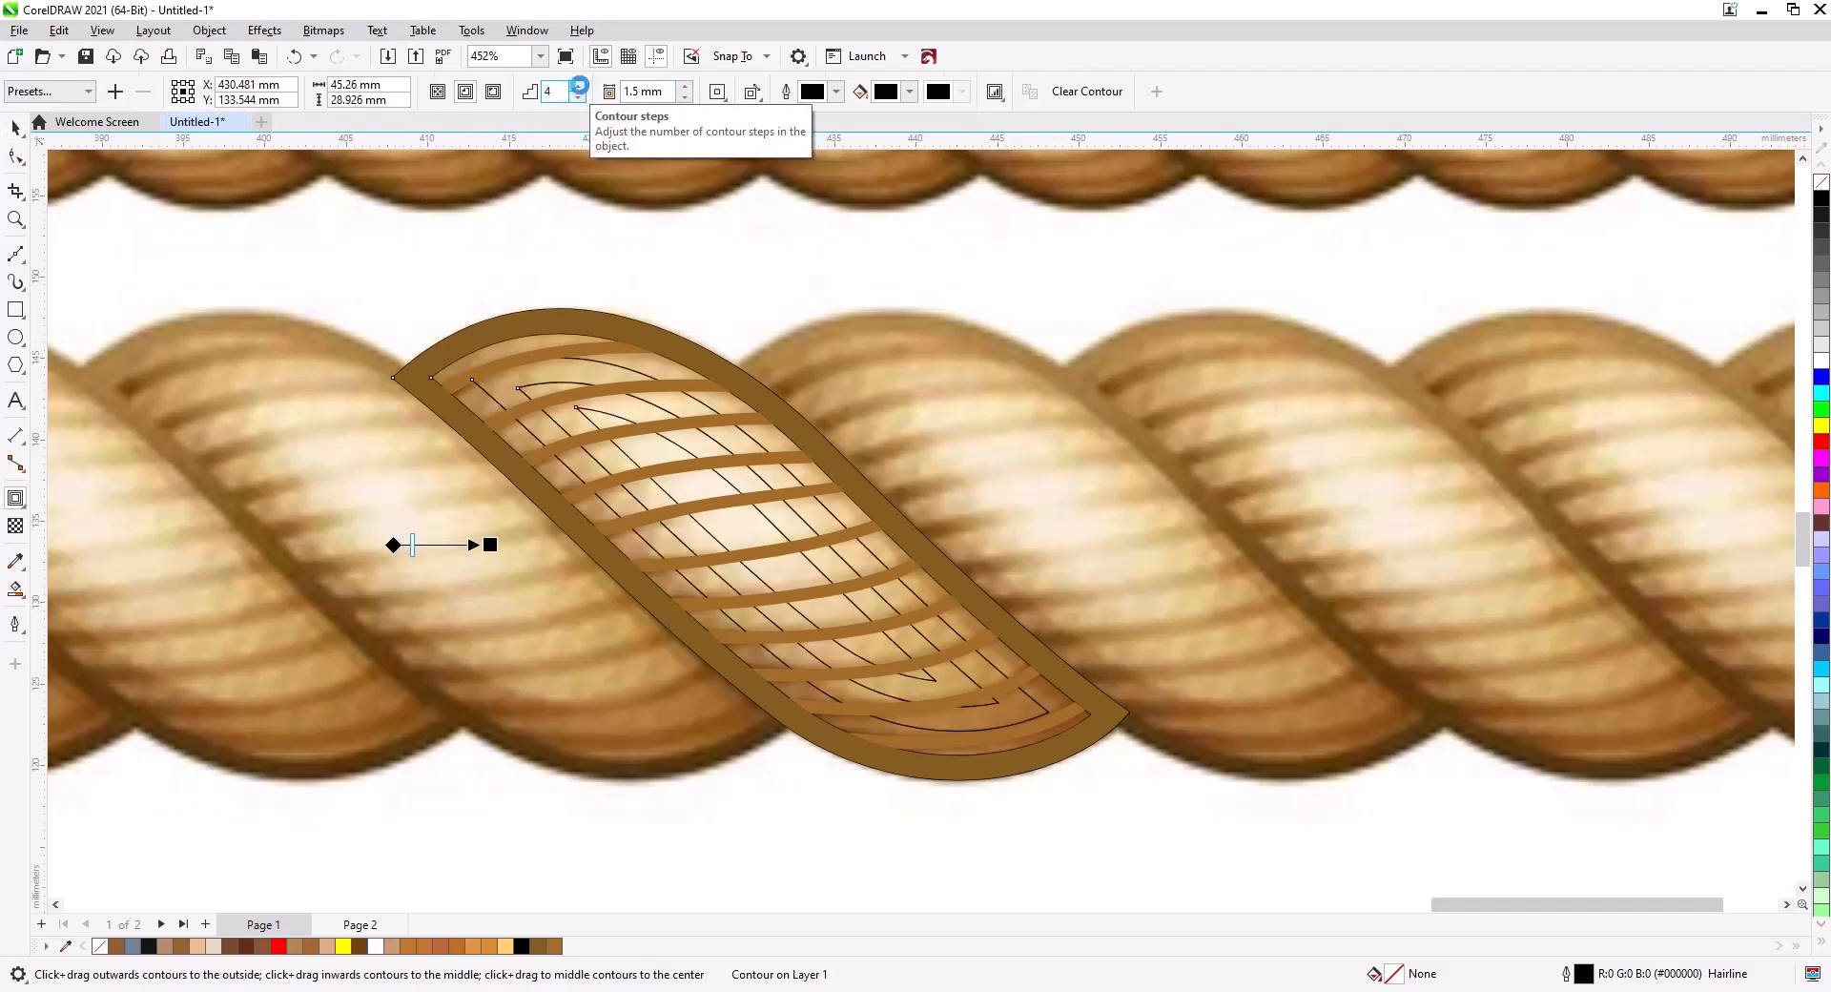
left_click(14, 128)
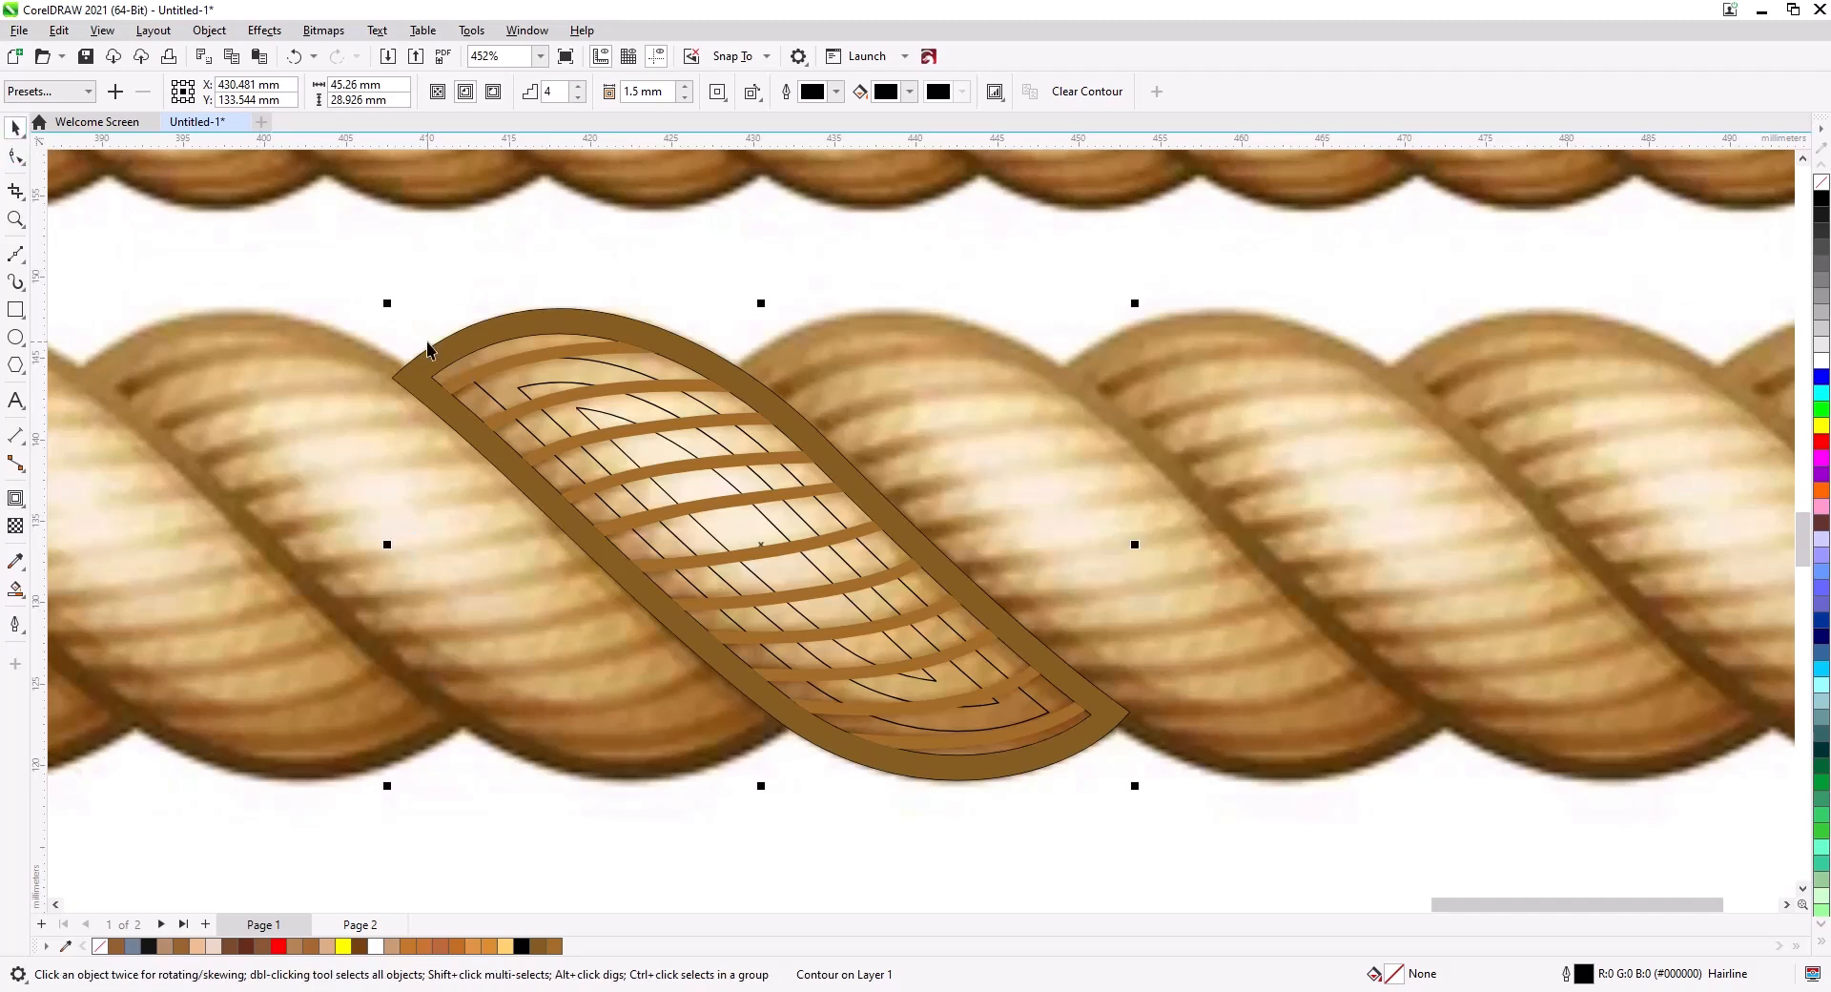
Break the contour apart into separate shapes.
right_click(548, 388)
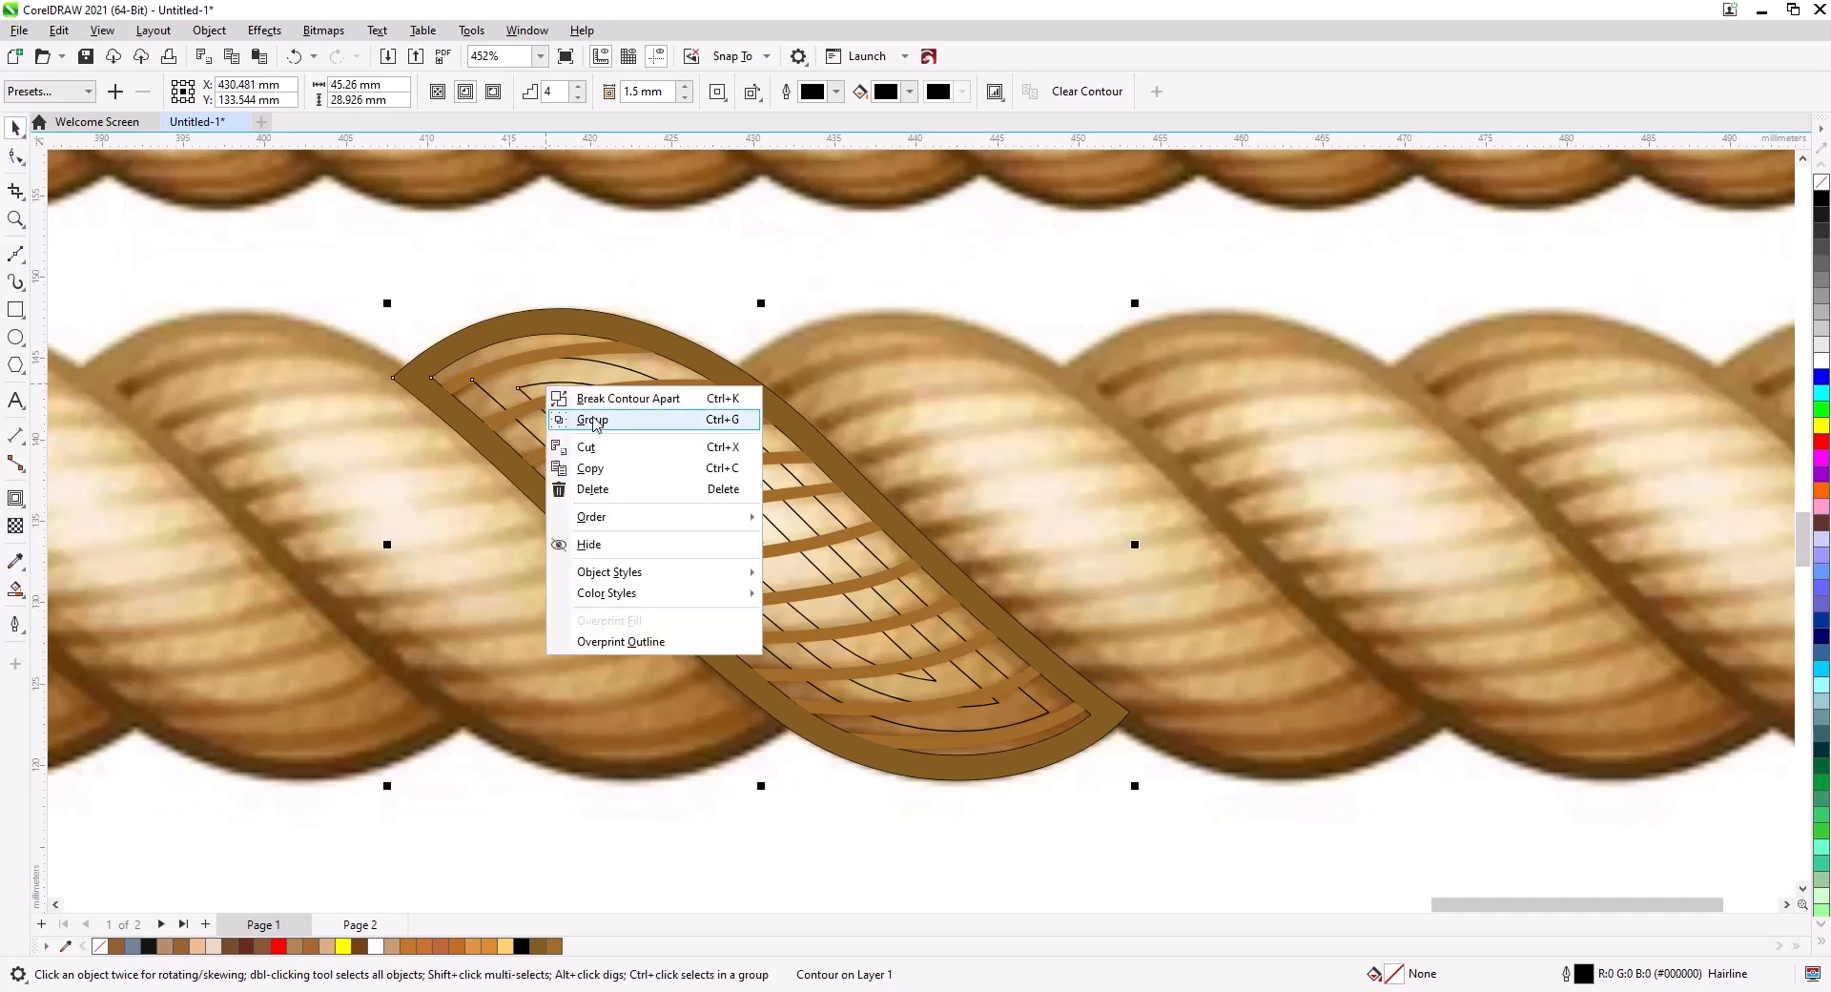
left_click(644, 400)
scroll(729, 570, "up", 3)
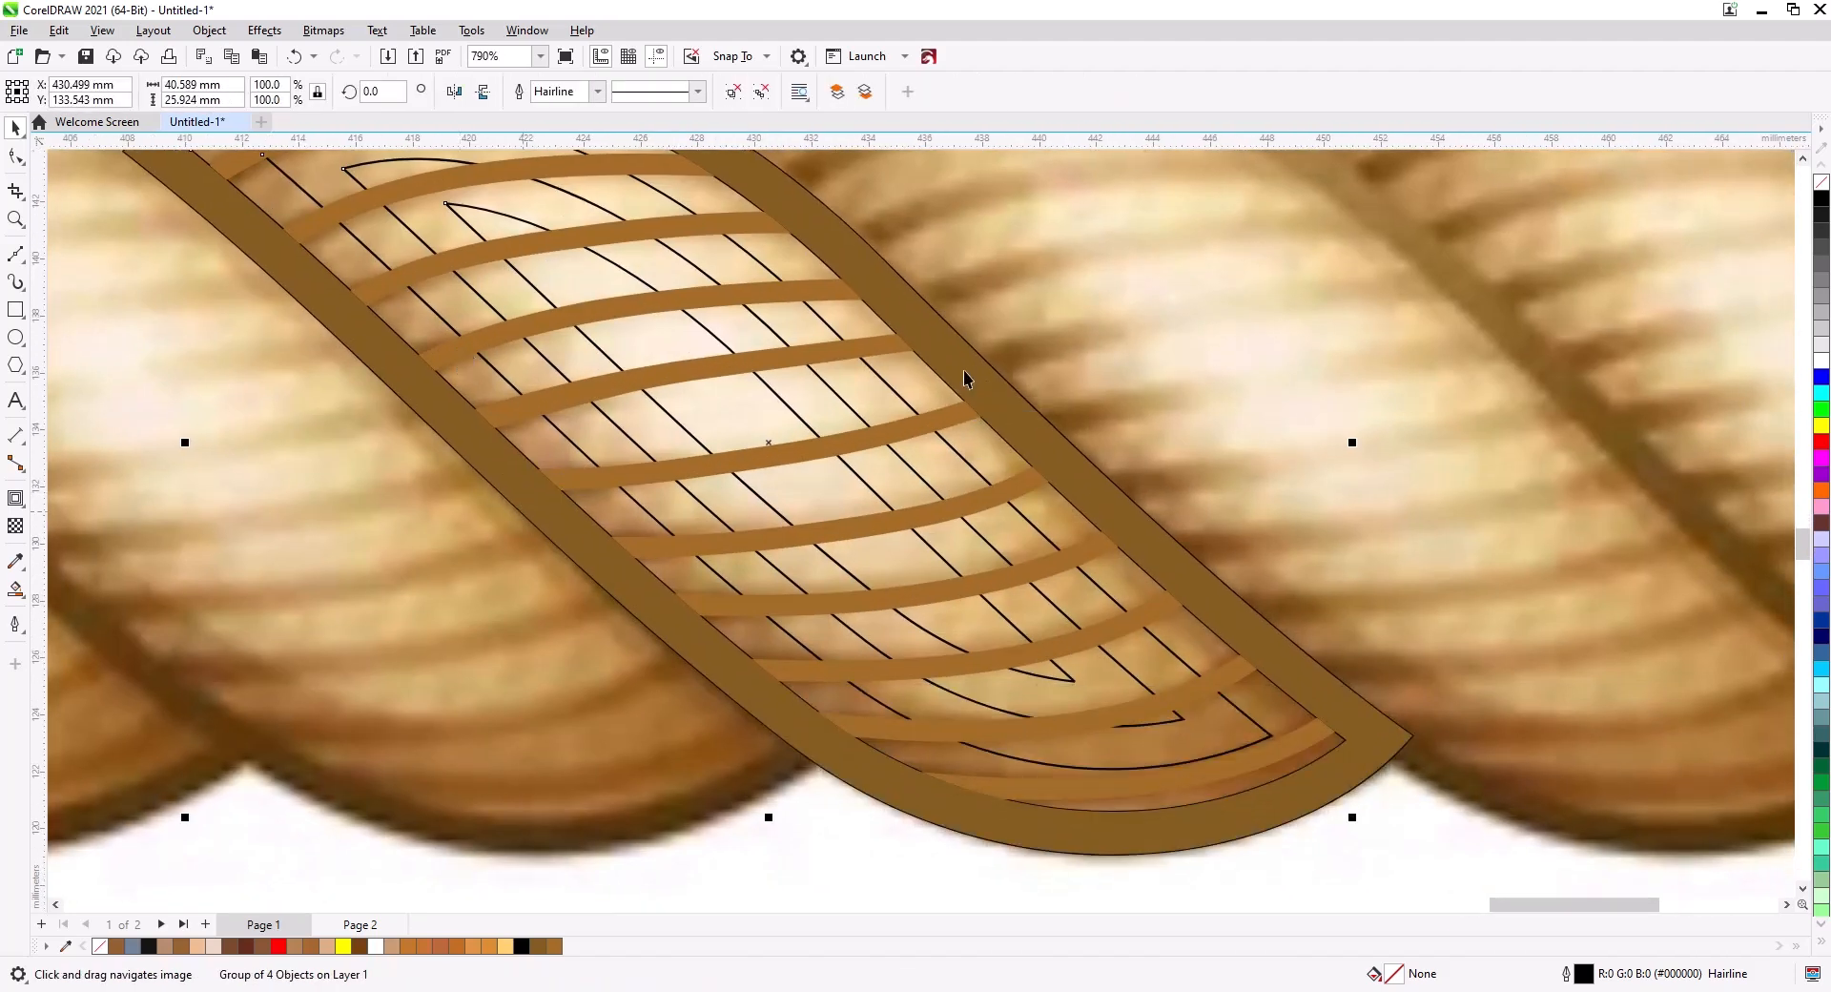
Cut the brown ring-and-stripe curve and paste it onto Page 2 to uncover the contour shapes.
left_click(950, 378, "shift")
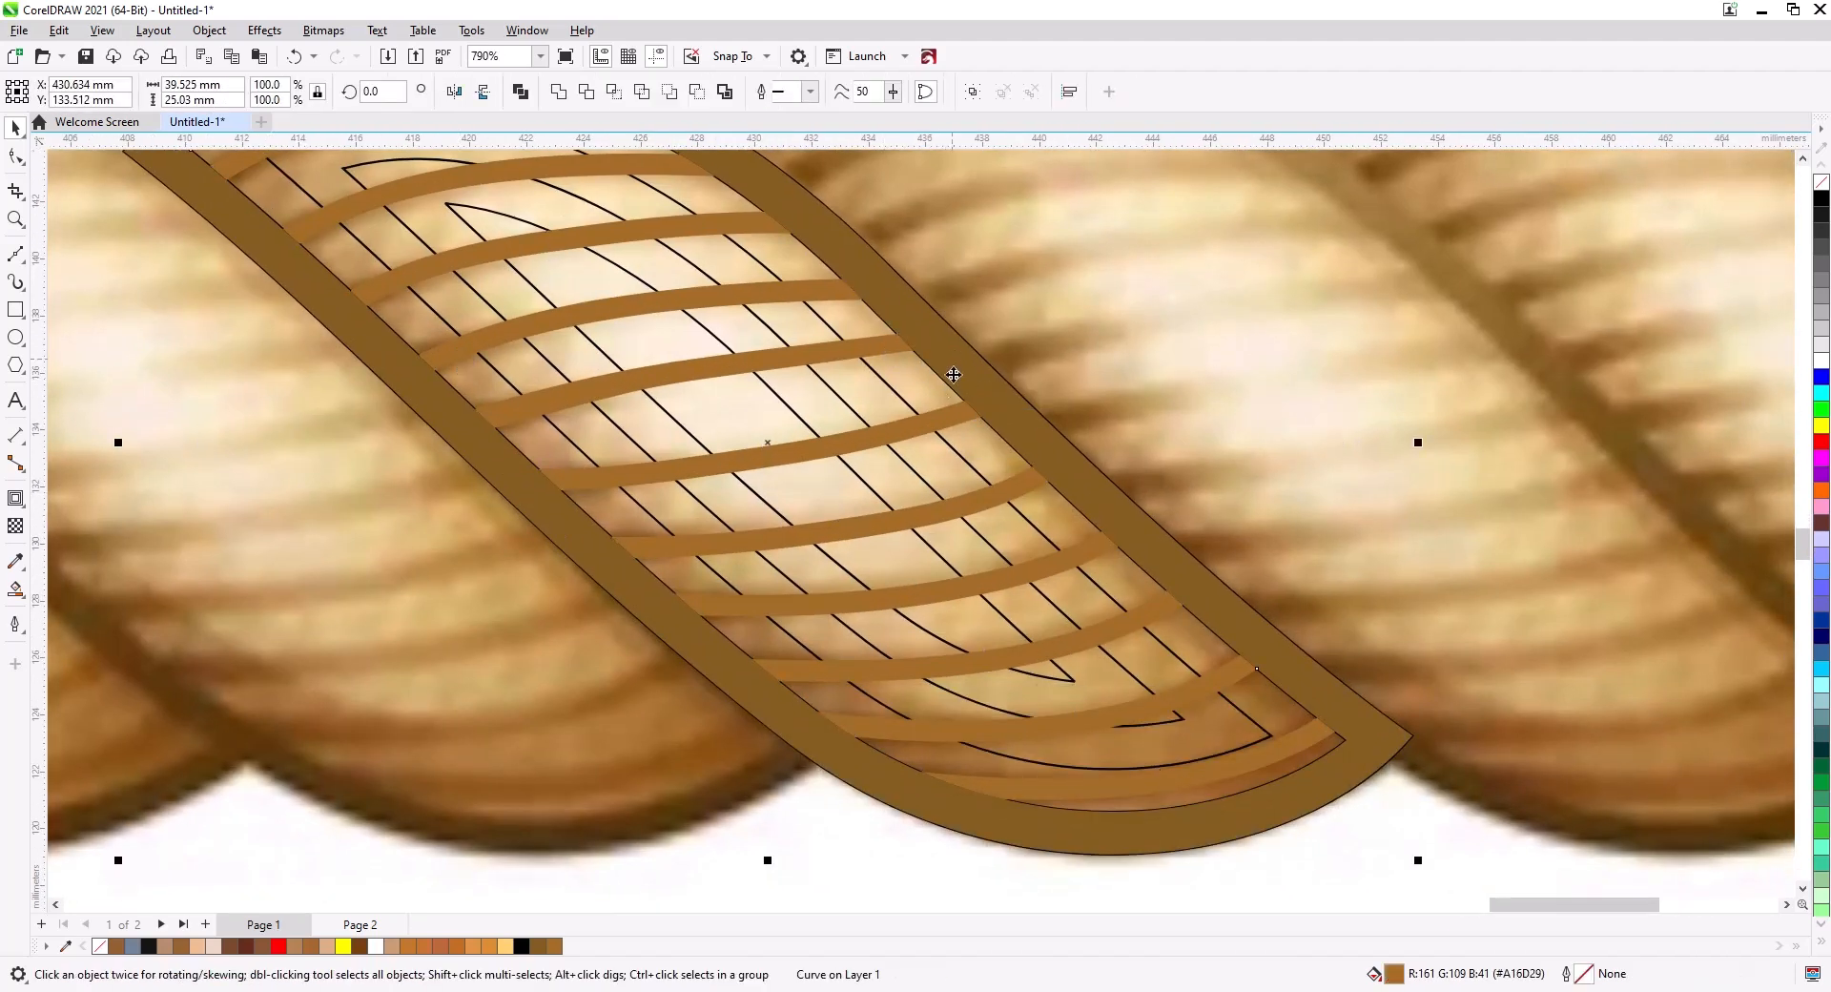
key("ctrl+x")
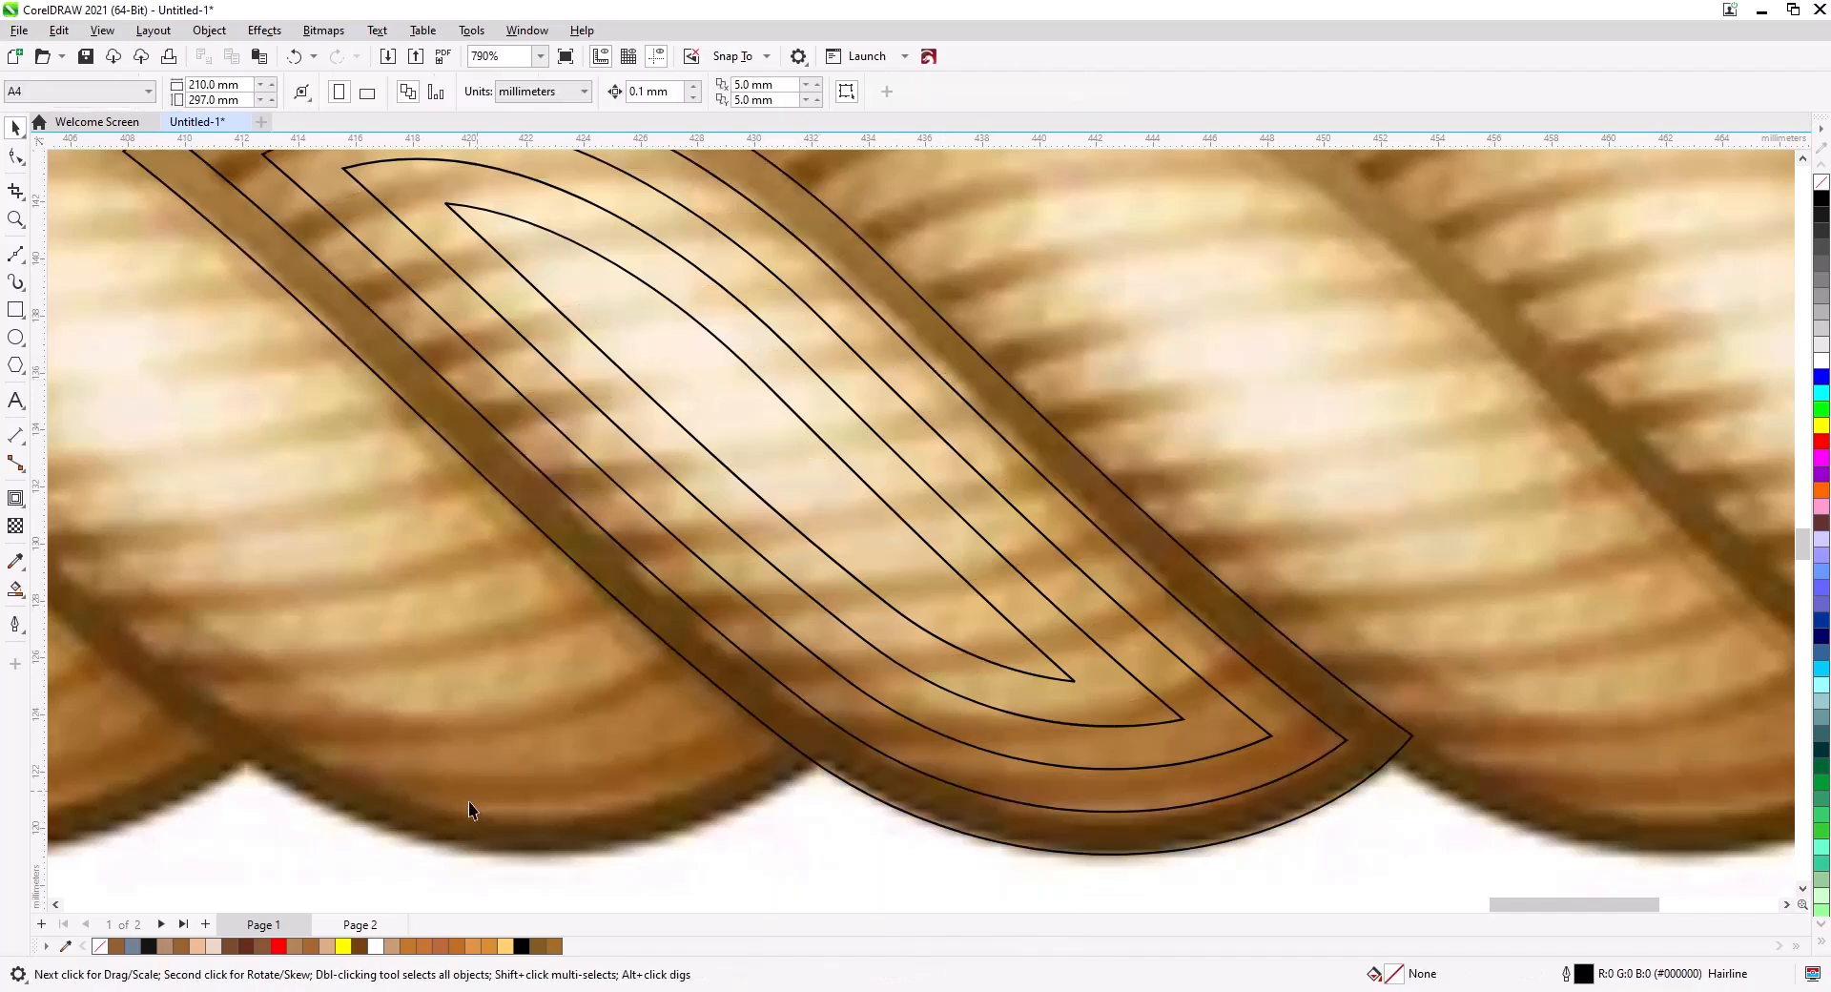
left_click(357, 924)
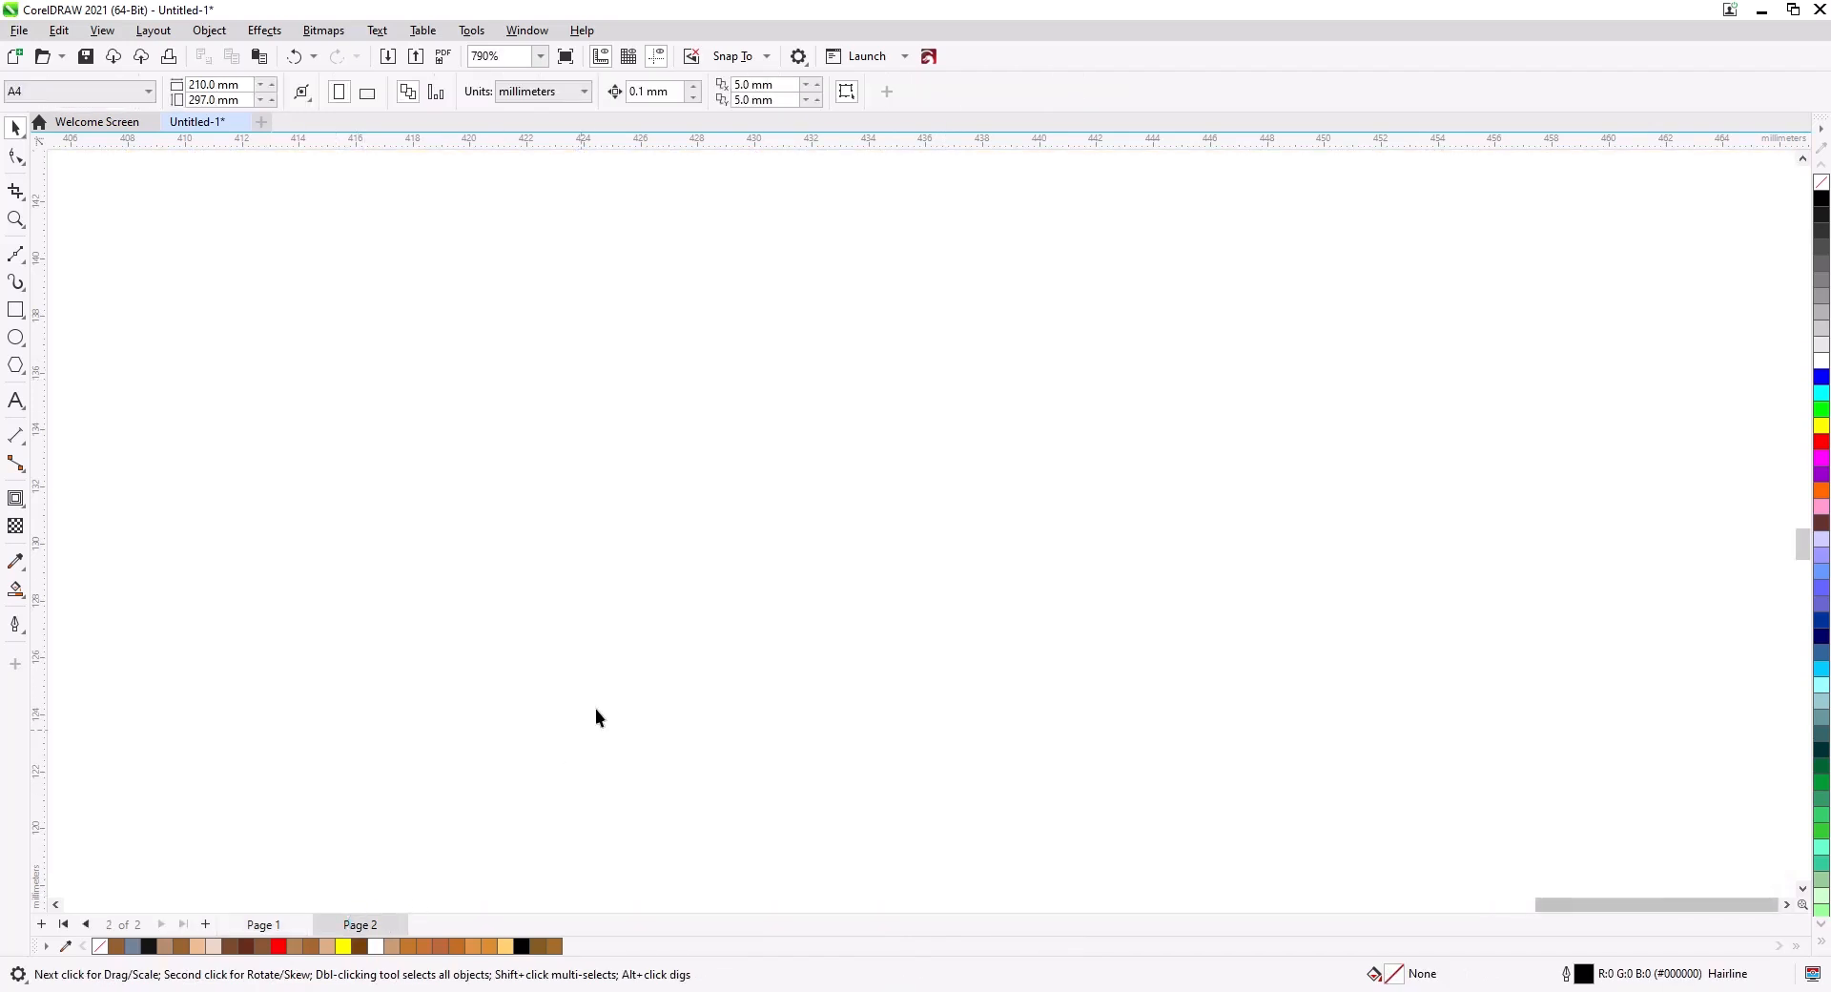
key("ctrl+v")
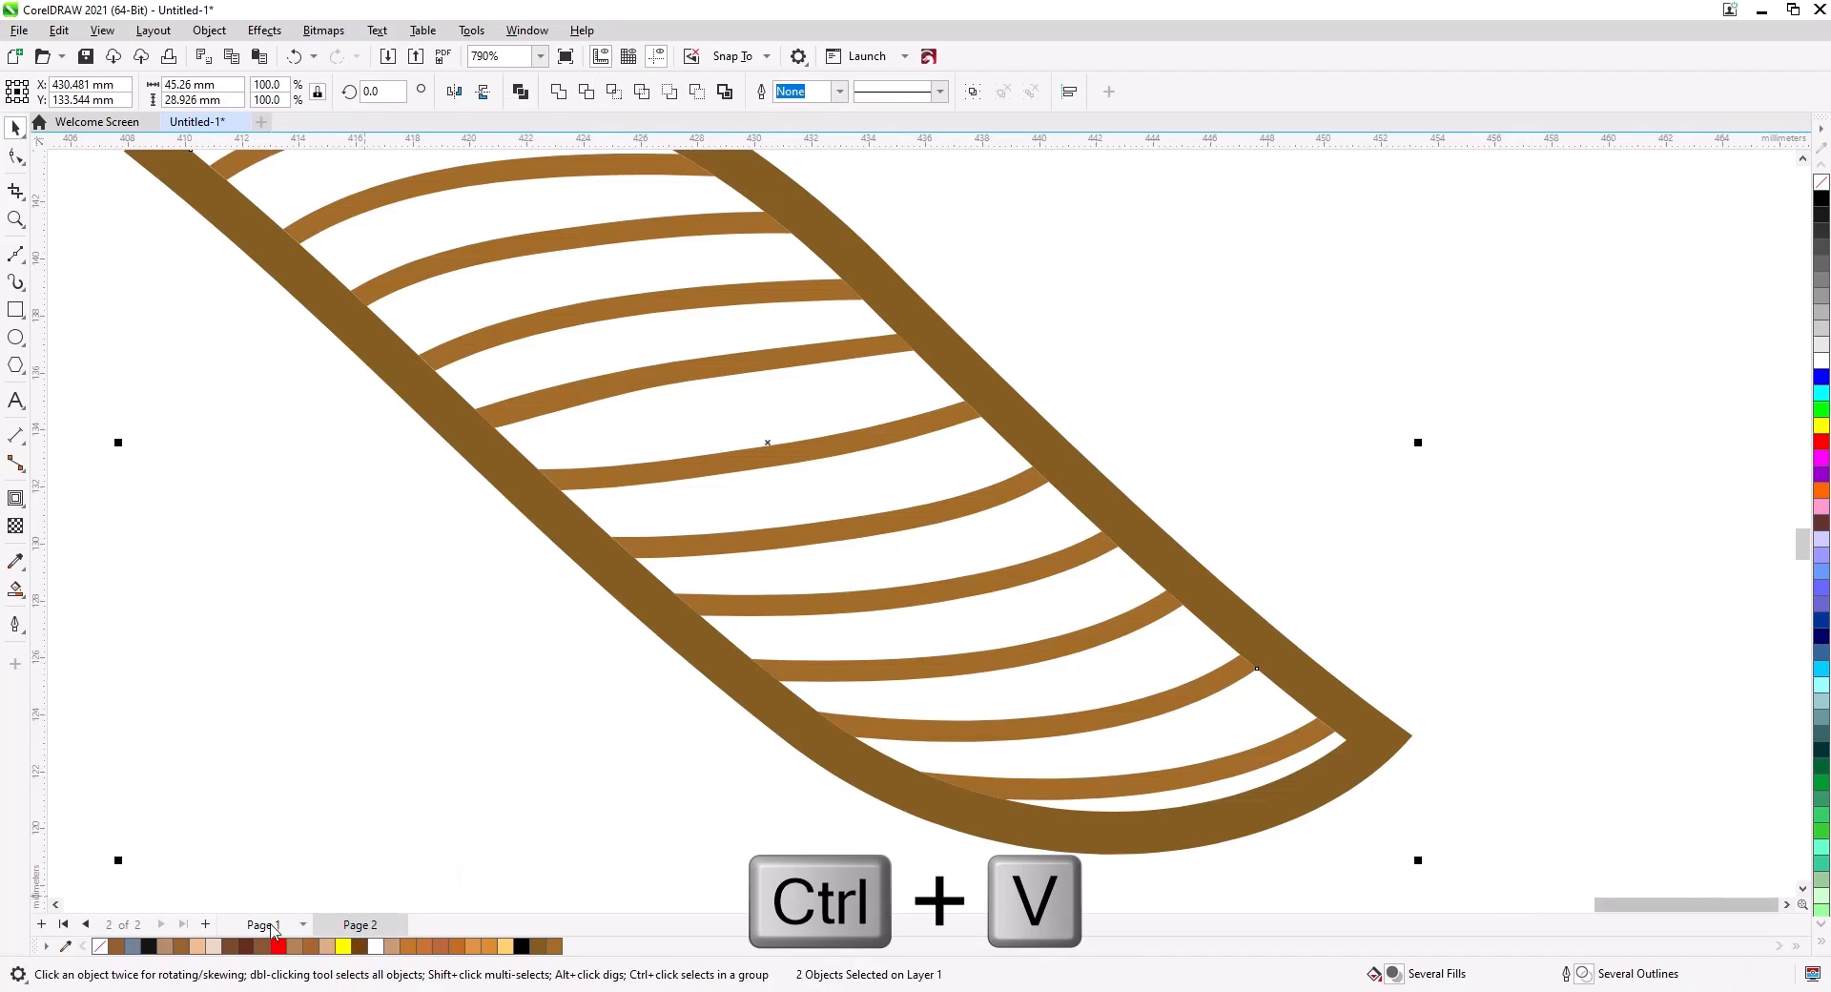
On Page 1, fill the innermost contour shape with a light cream sampled from the reference rope.
left_click(263, 925)
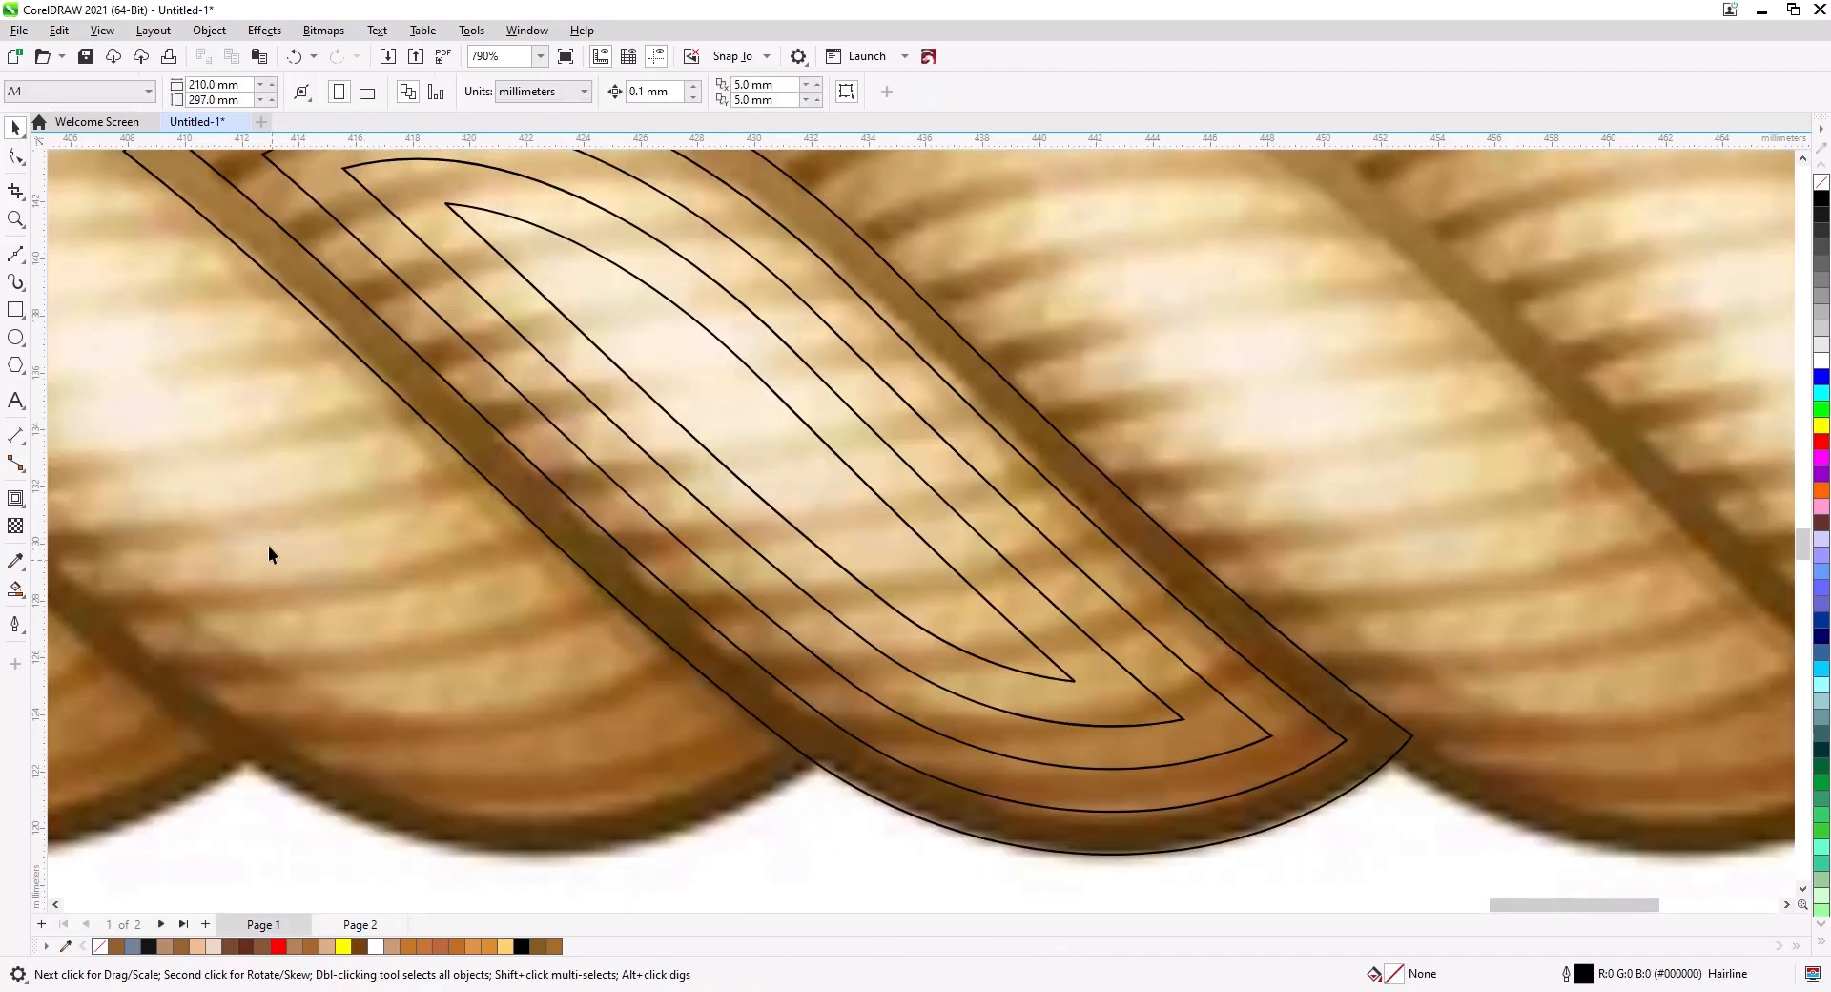
left_click(15, 560)
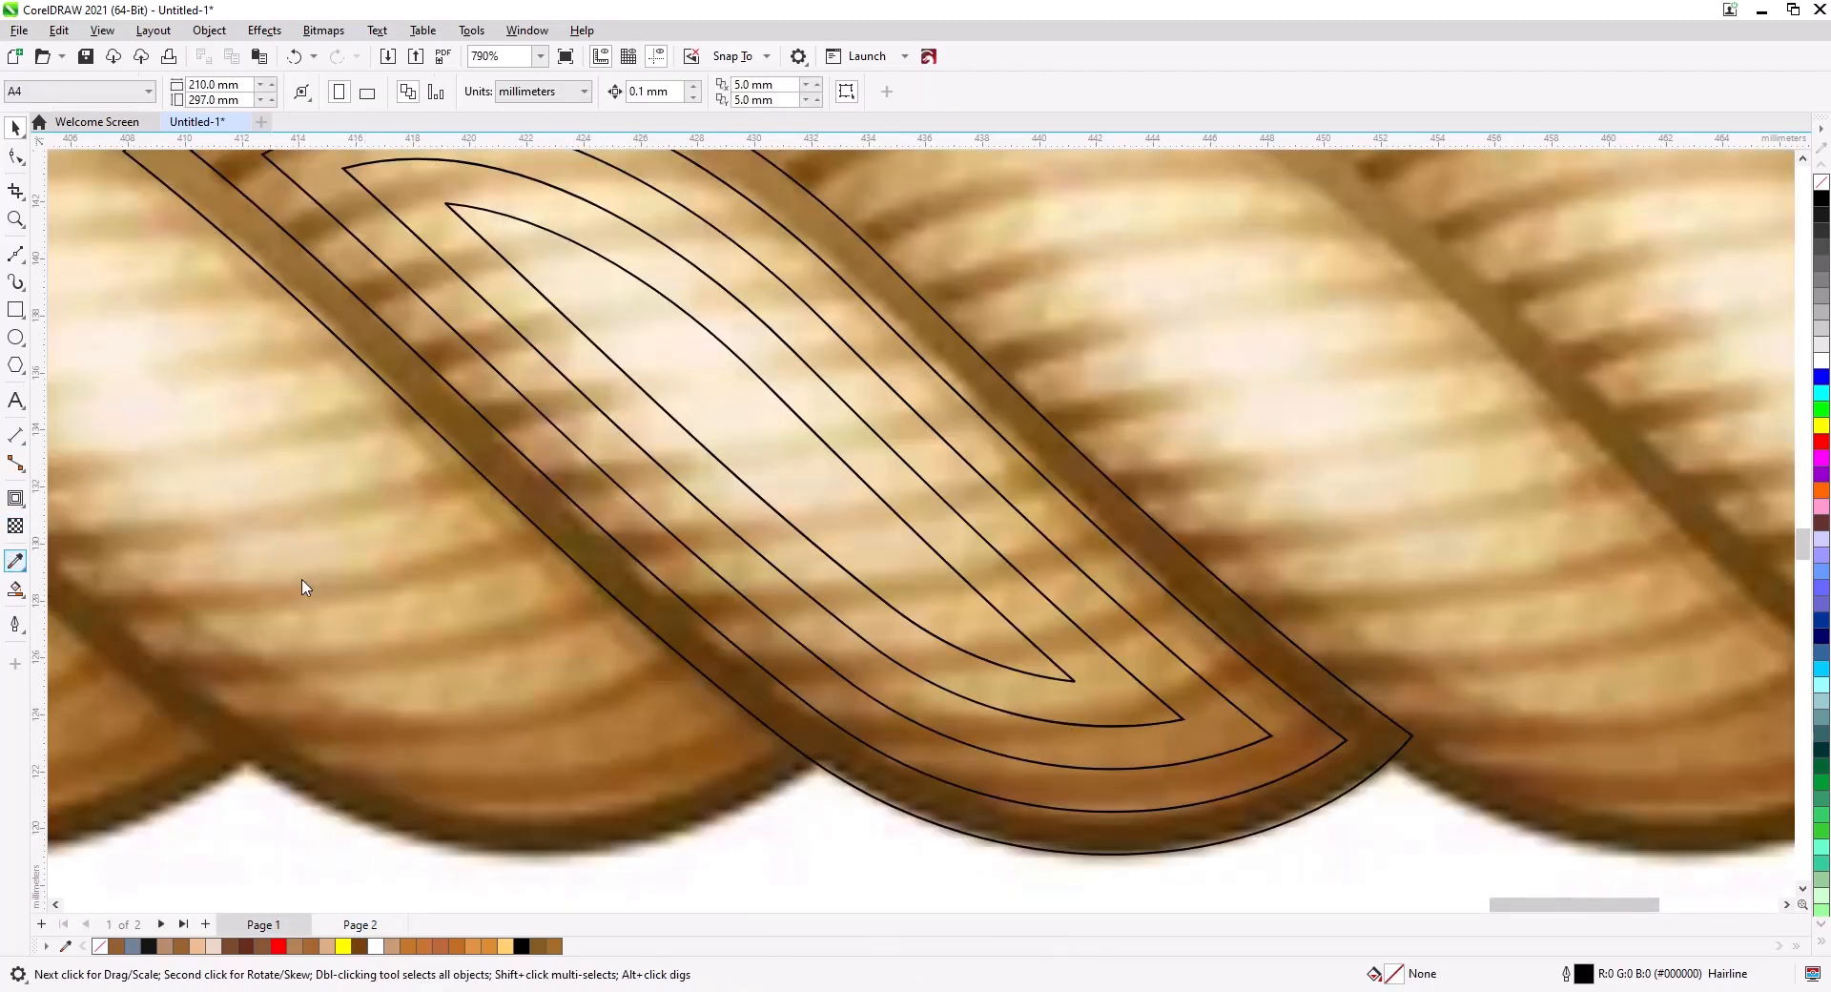
left_click(750, 410)
left_click(738, 416)
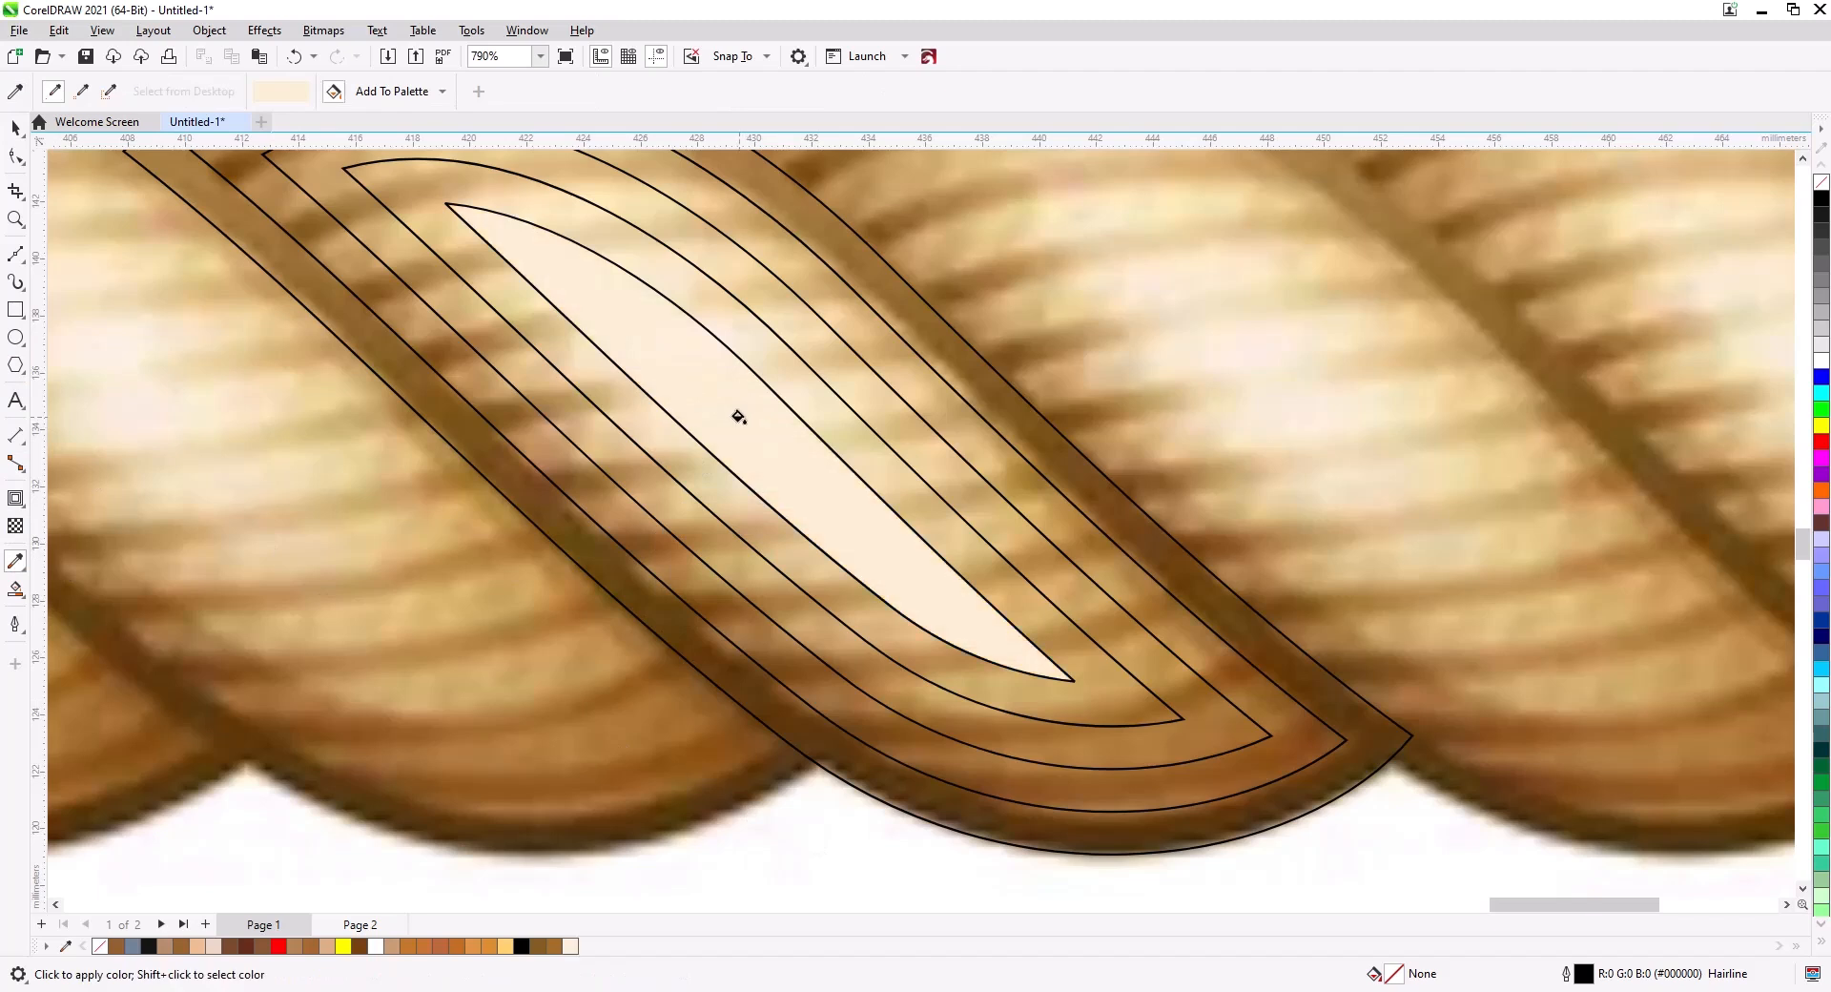
Fill the next three contour bands outward with progressively darker beiges sampled from the rope.
left_click(819, 401)
key("shift")
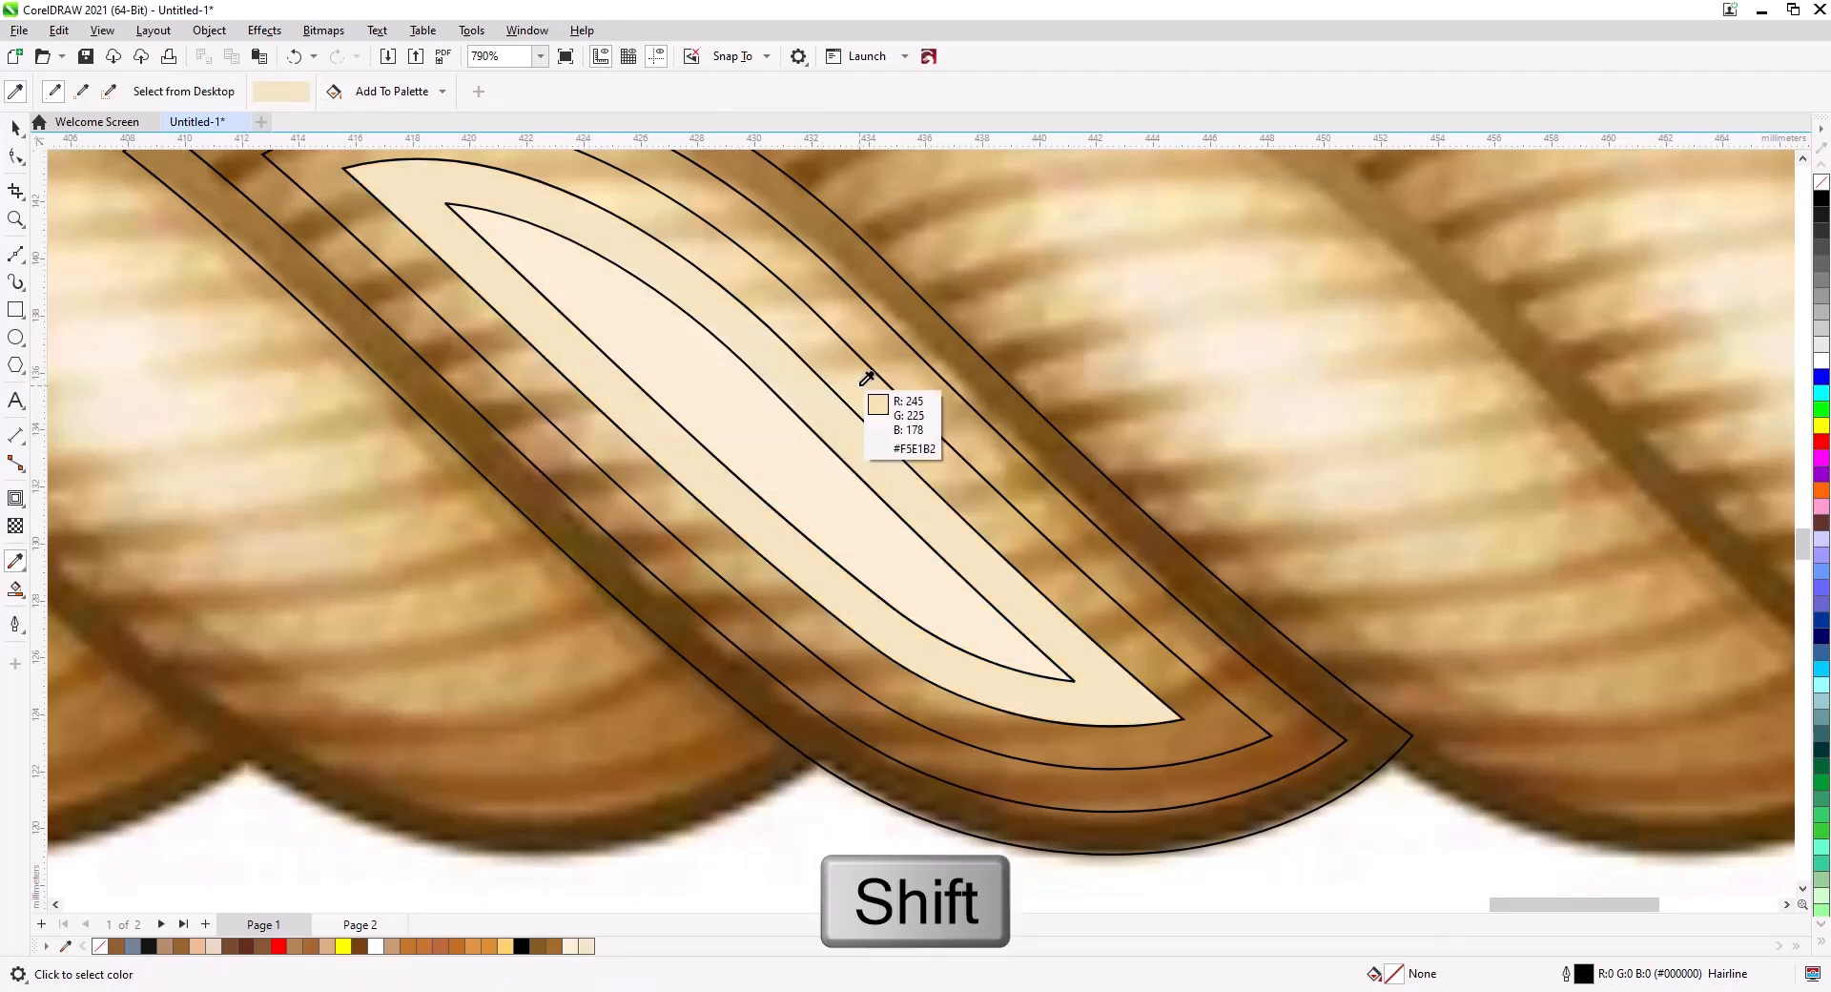
left_click(866, 378, "shift")
left_click(858, 384)
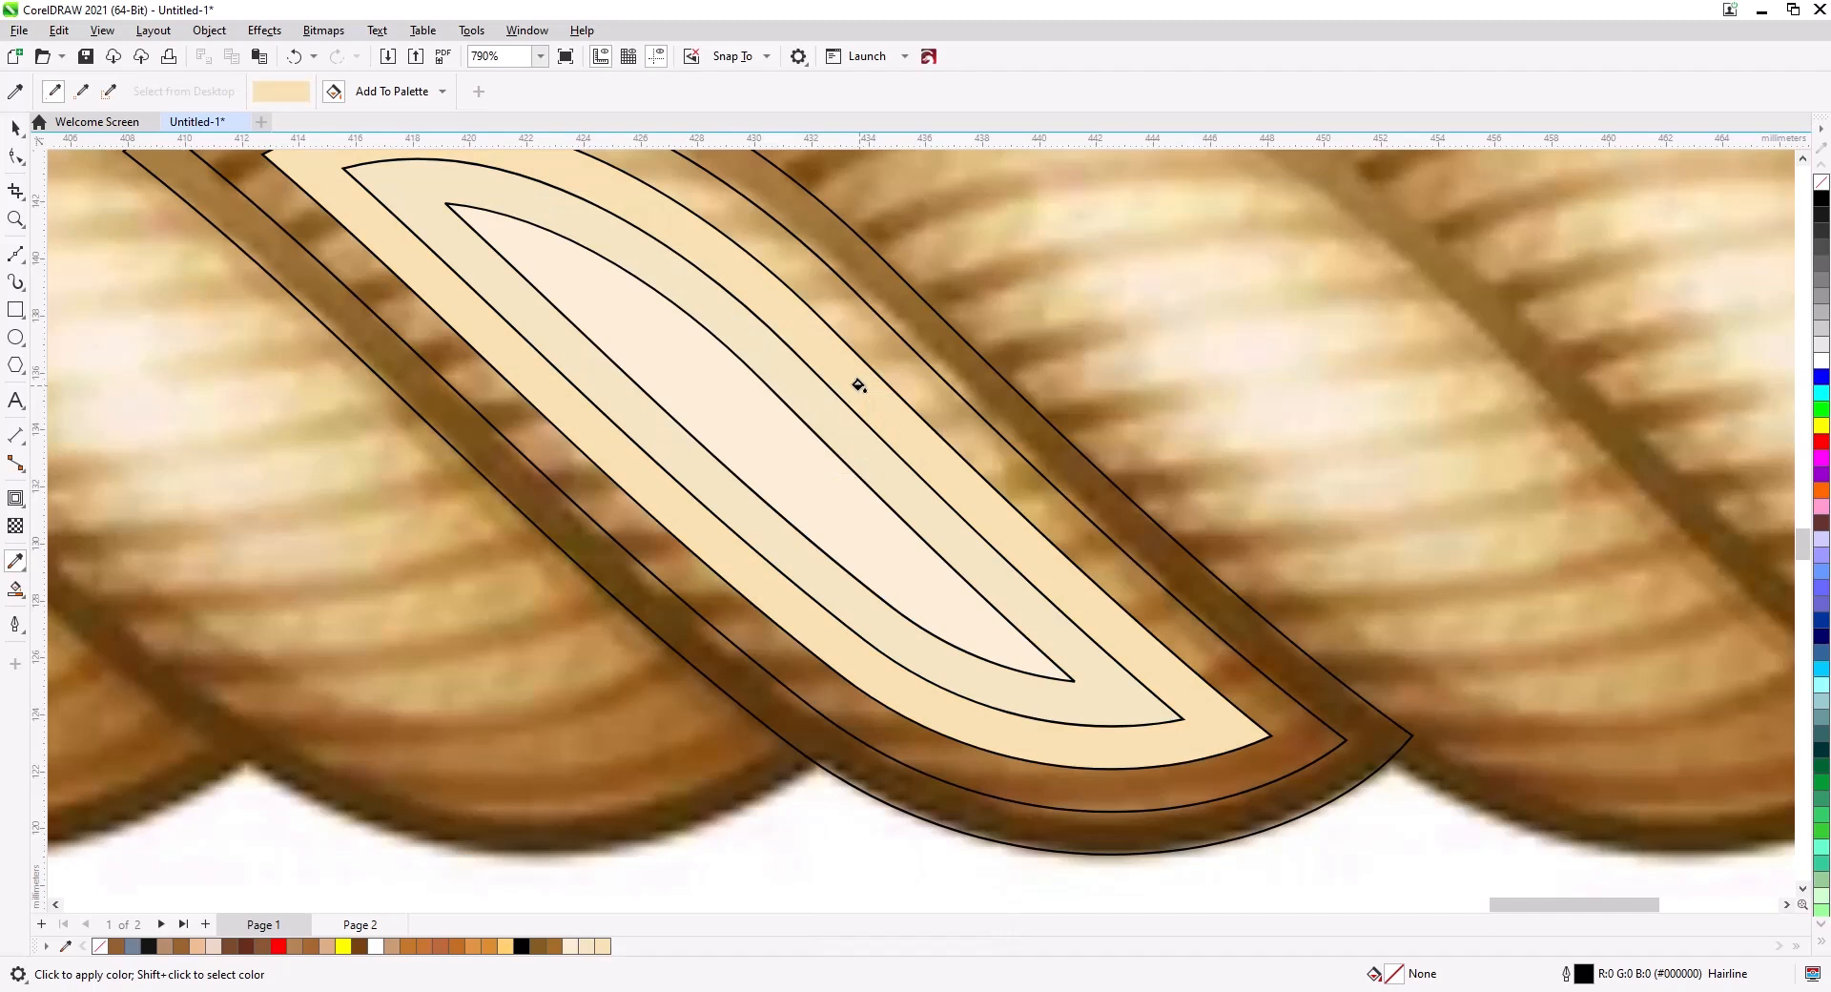
left_click(911, 366, "shift")
left_click(912, 373)
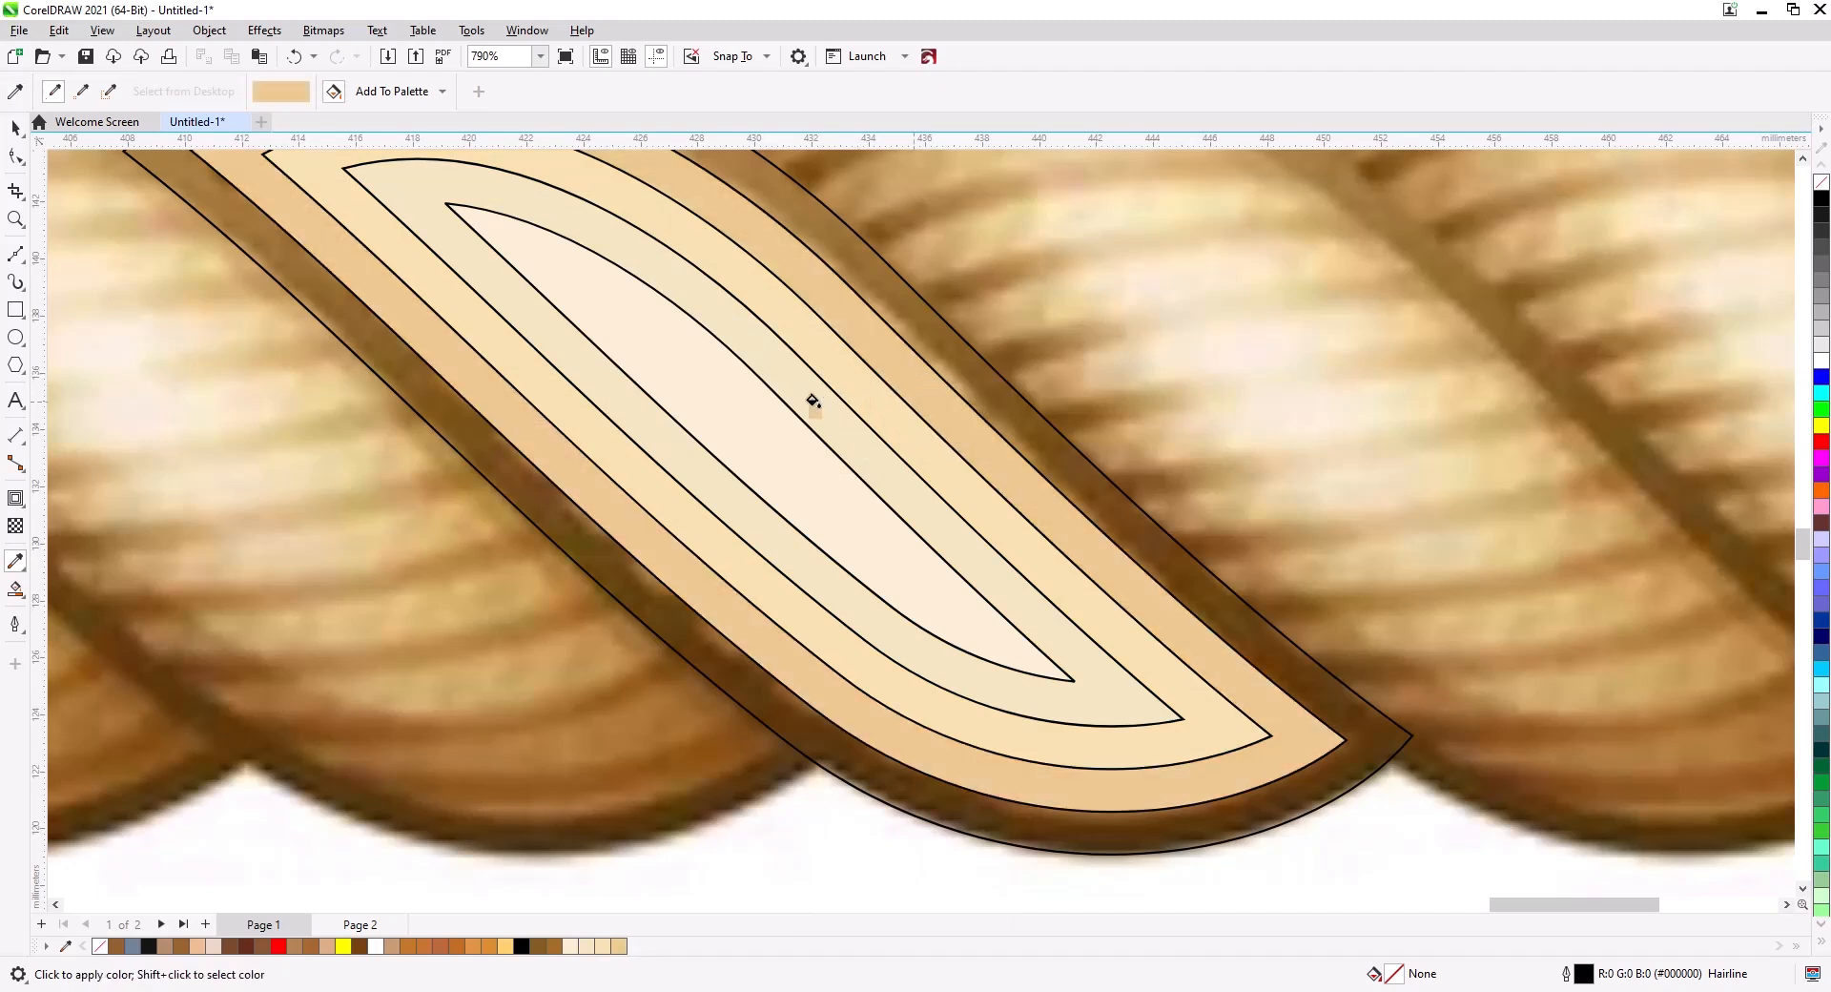
left_click(15, 127)
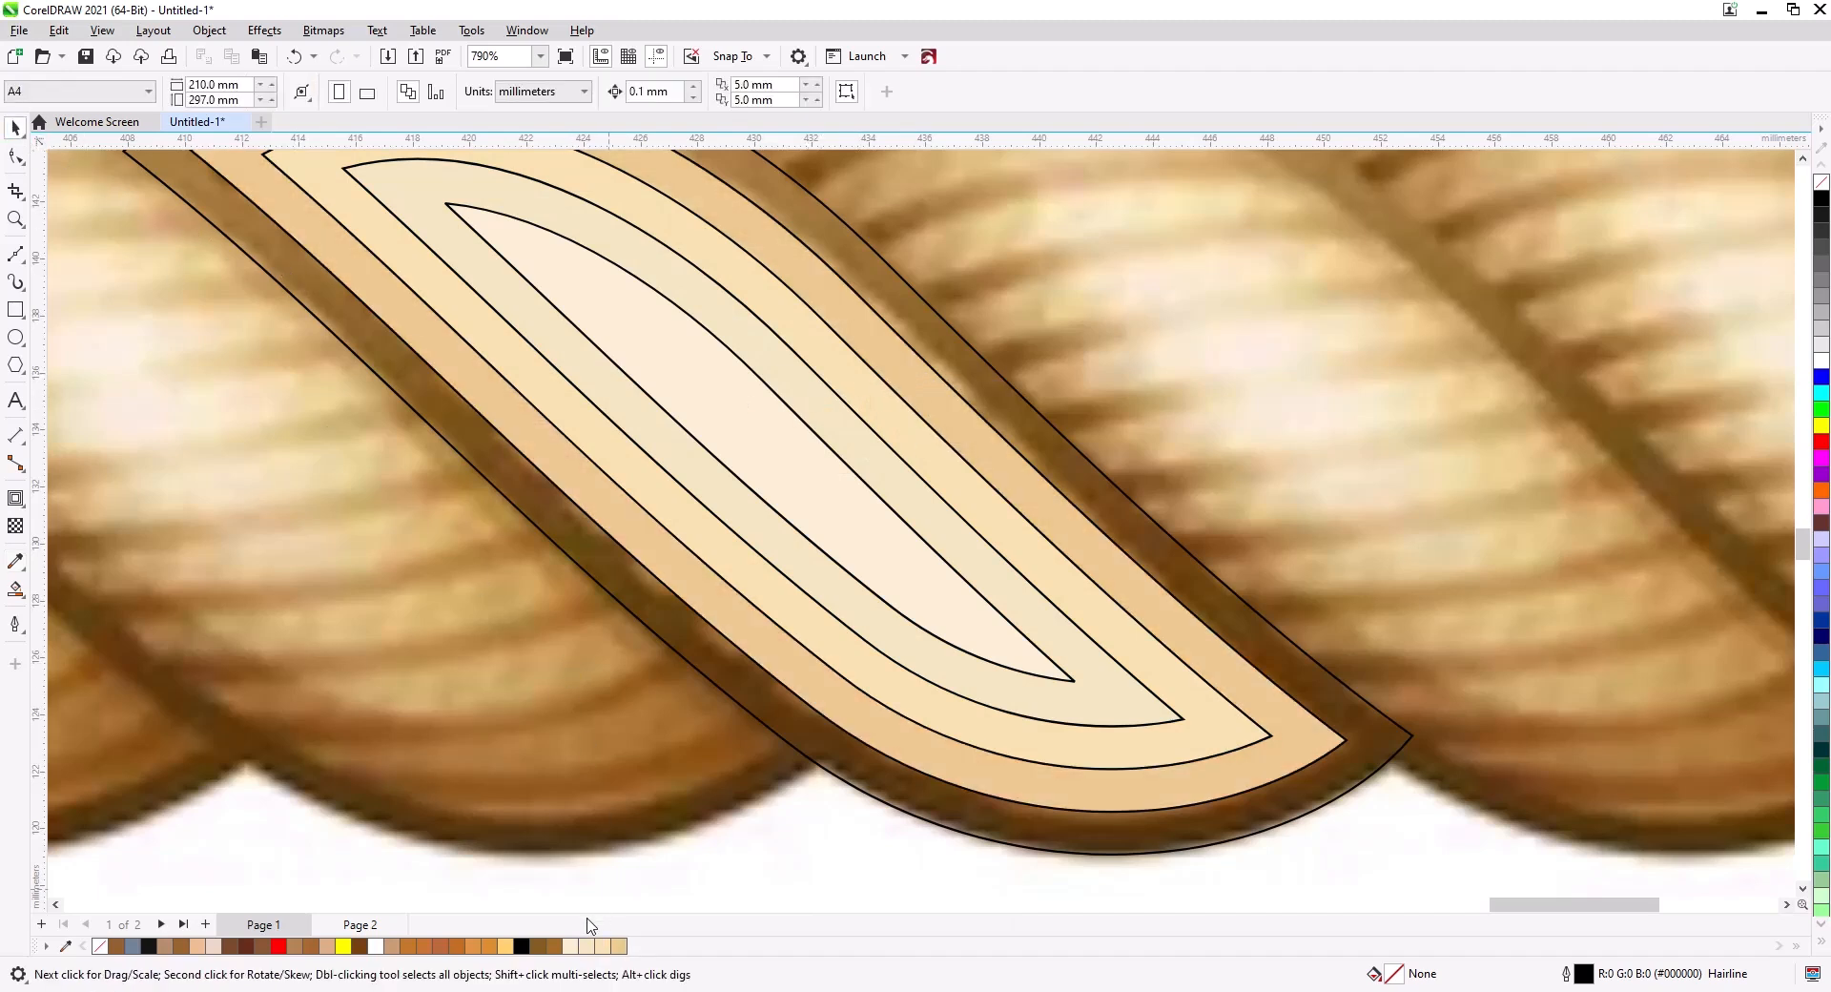
Move the ring-and-stripe curve from Page 2 back onto the shaded strand and group all strand parts.
left_click(361, 924)
scroll(1064, 847, "down", 2)
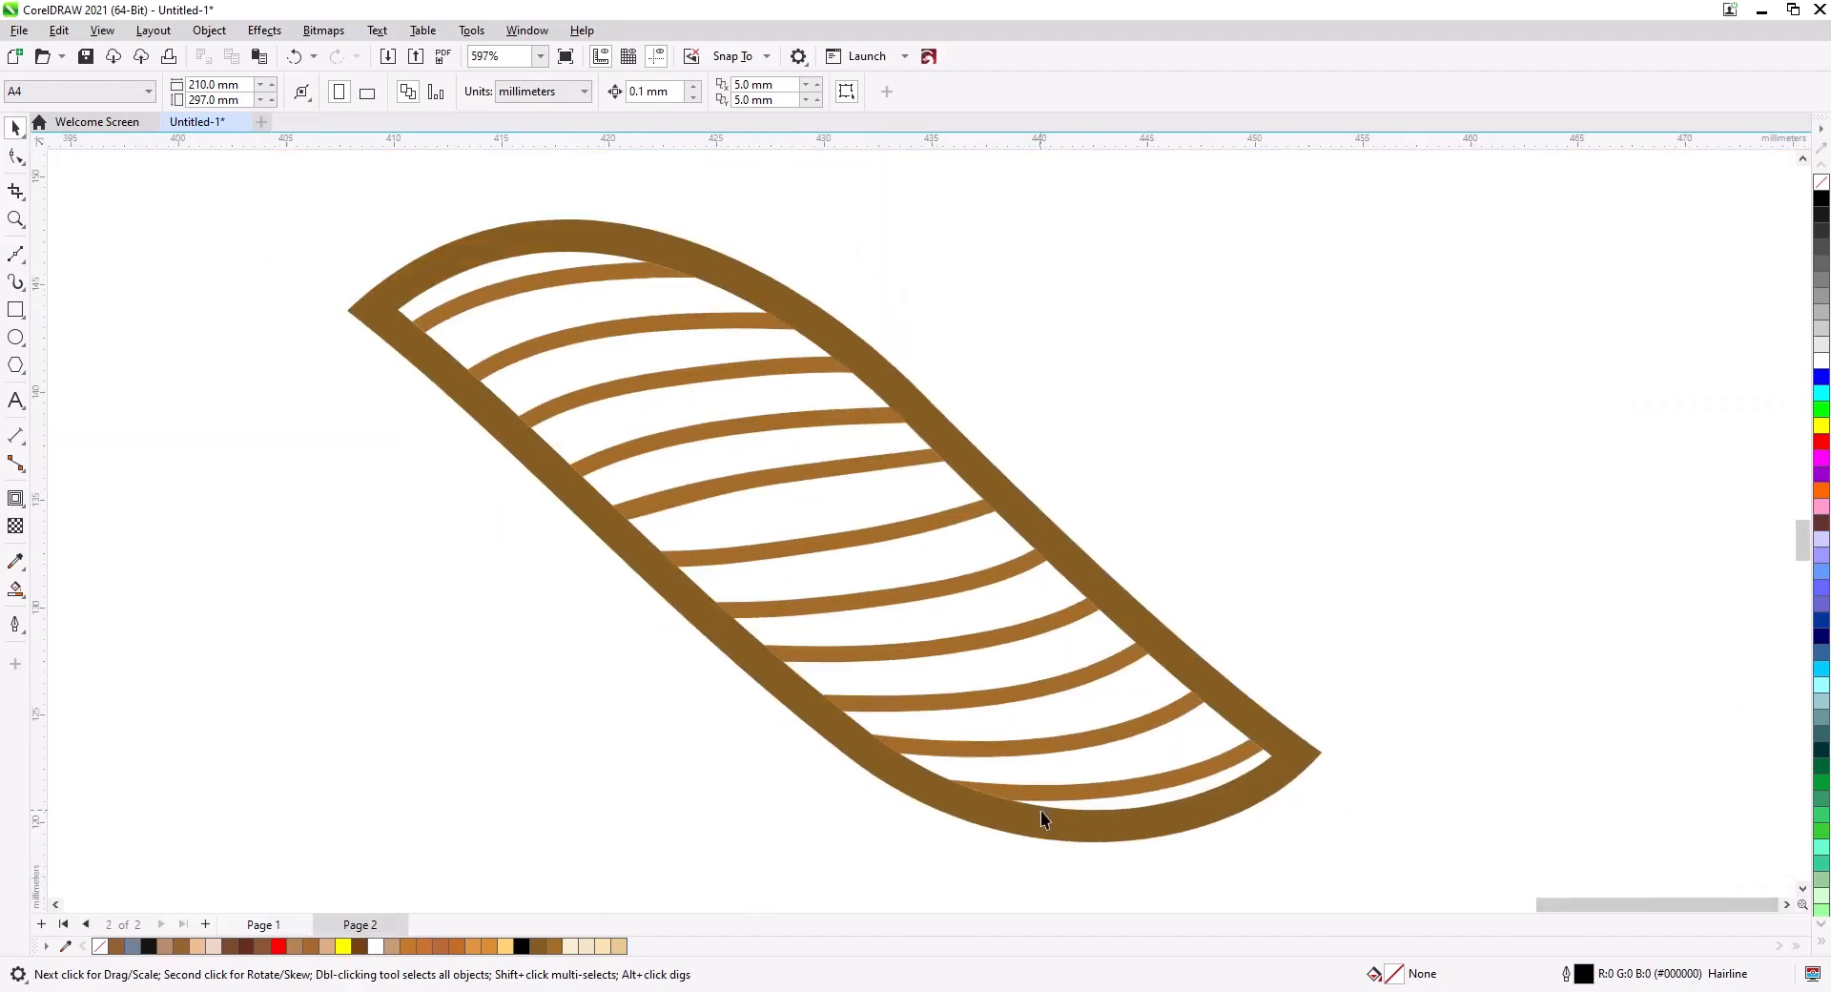
left_click_drag(279, 310, 282, 313)
key("ctrl+x")
left_click(263, 924)
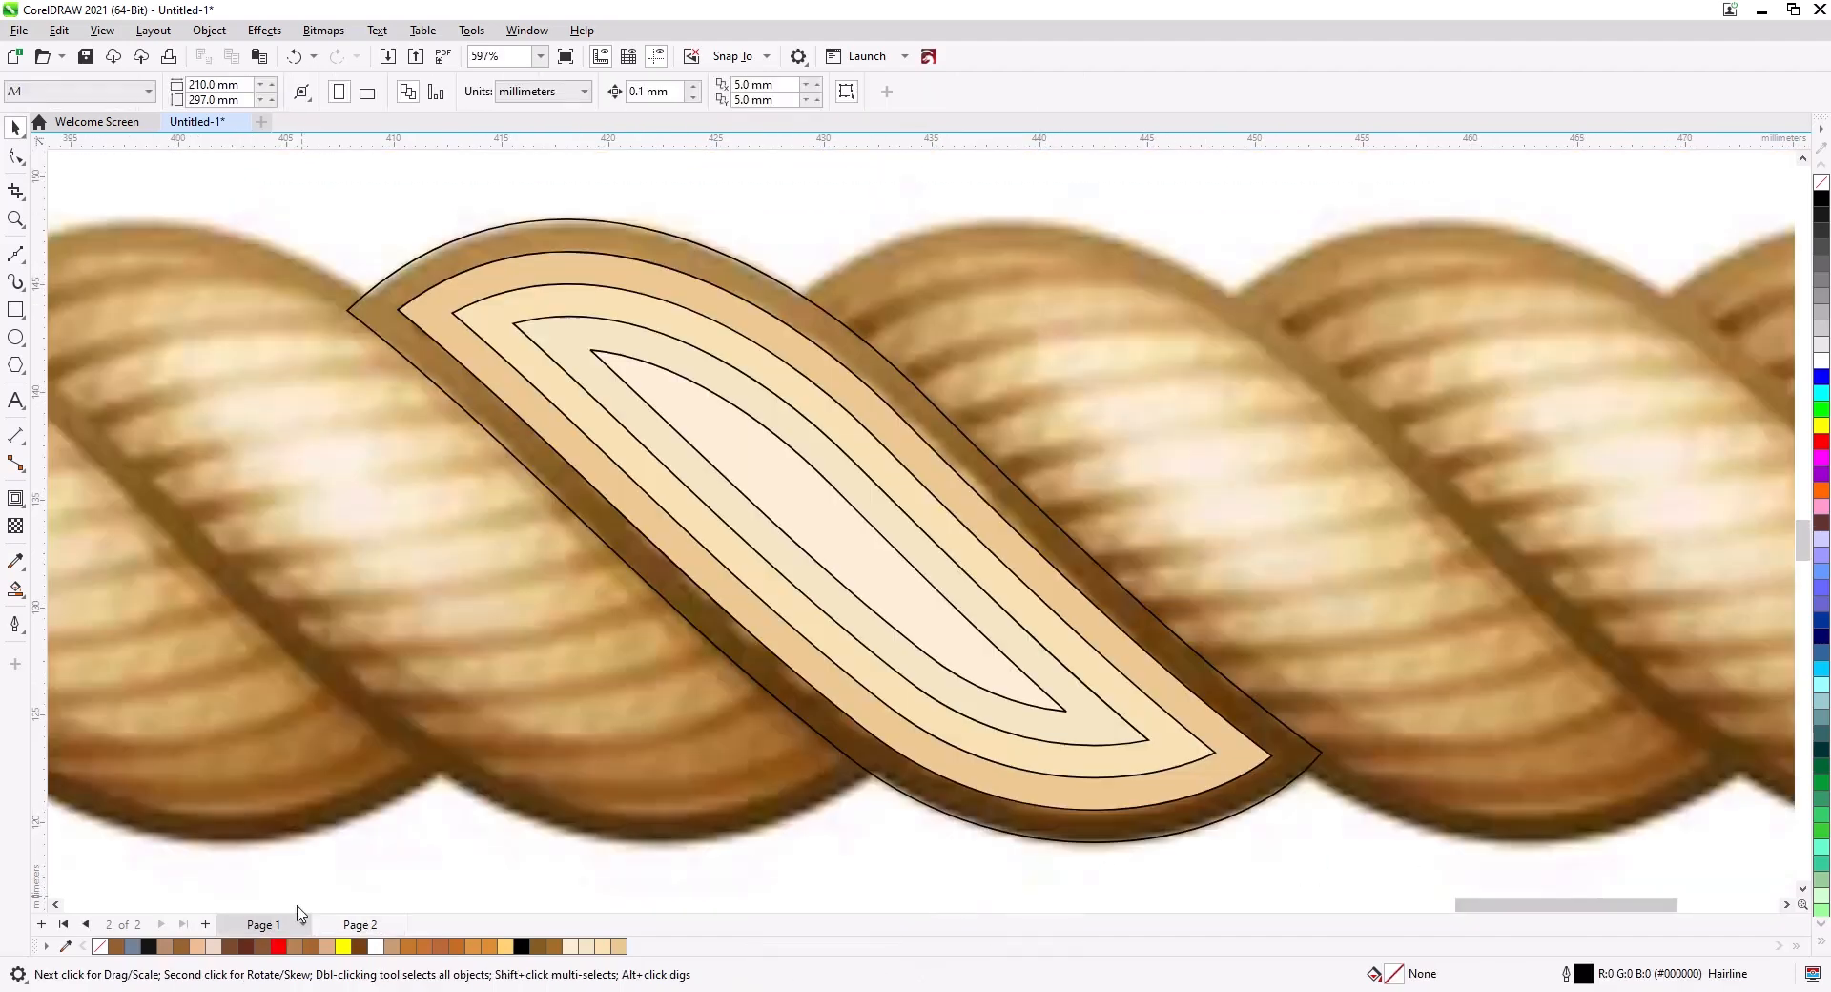
key("ctrl+v")
left_click_drag(1371, 884, 300, 162)
key("ctrl+g")
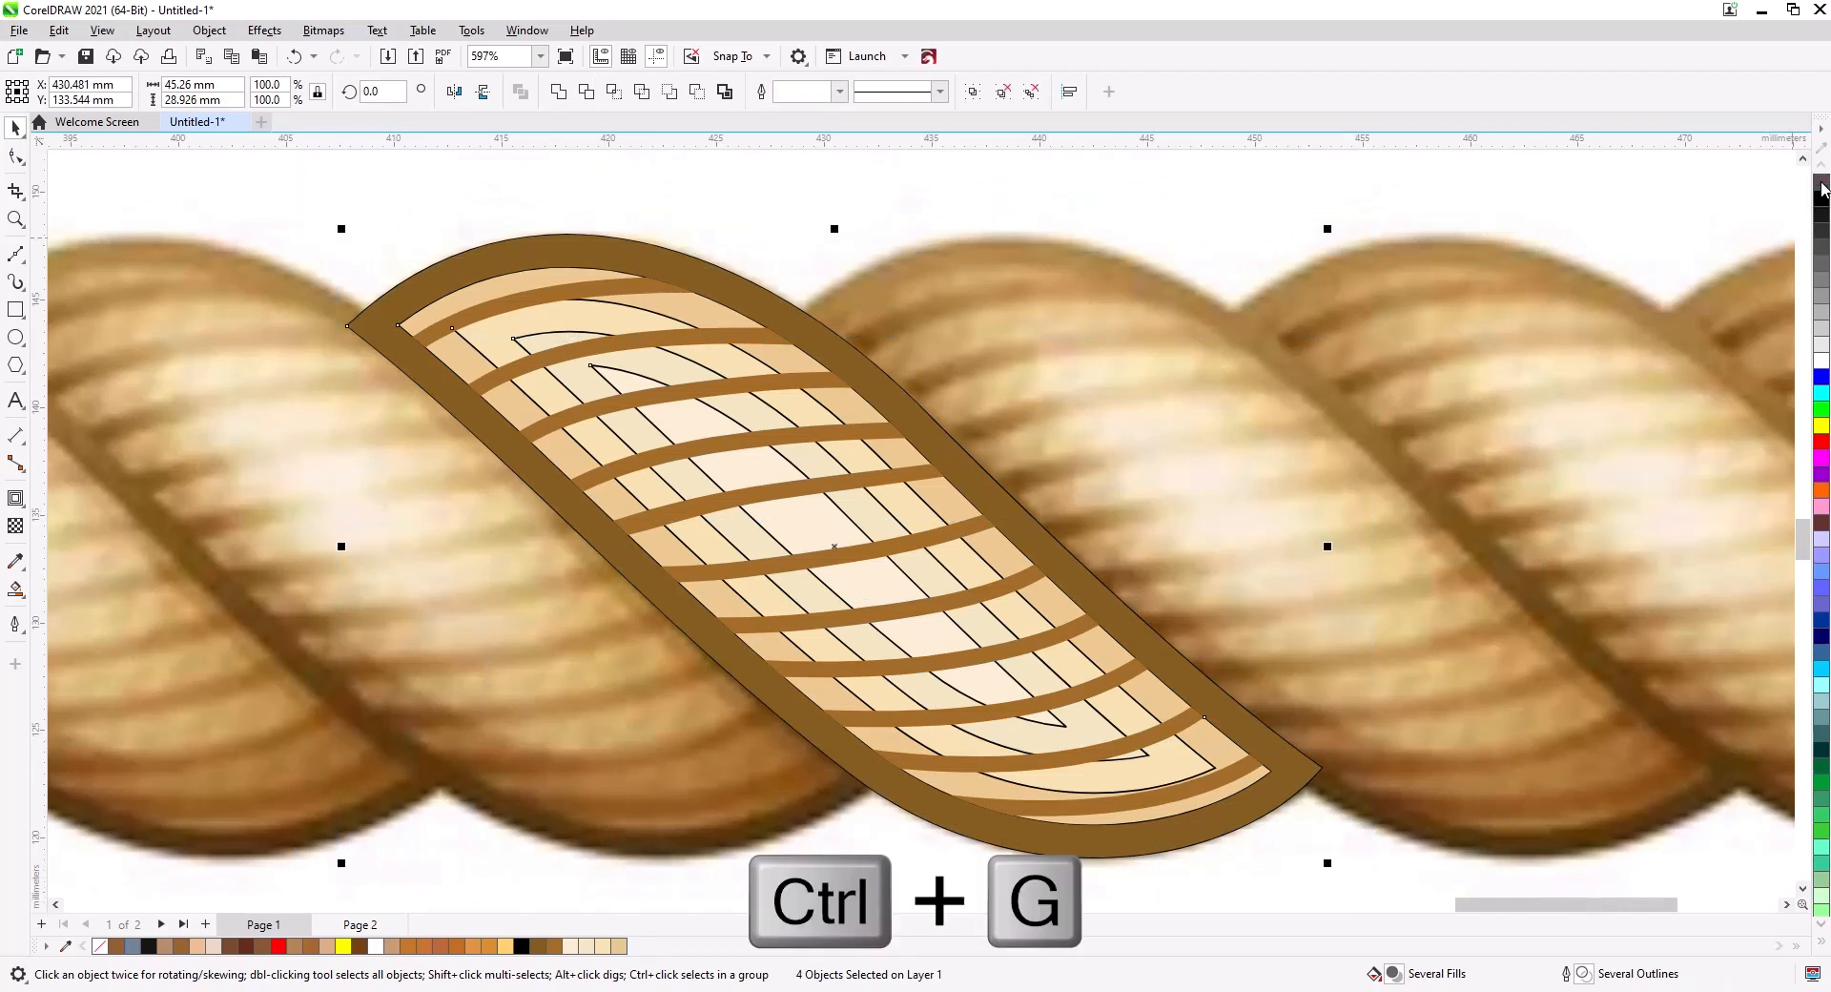
Place a copy of the grouped strand on the adjacent twist of the rope.
left_click(1017, 171)
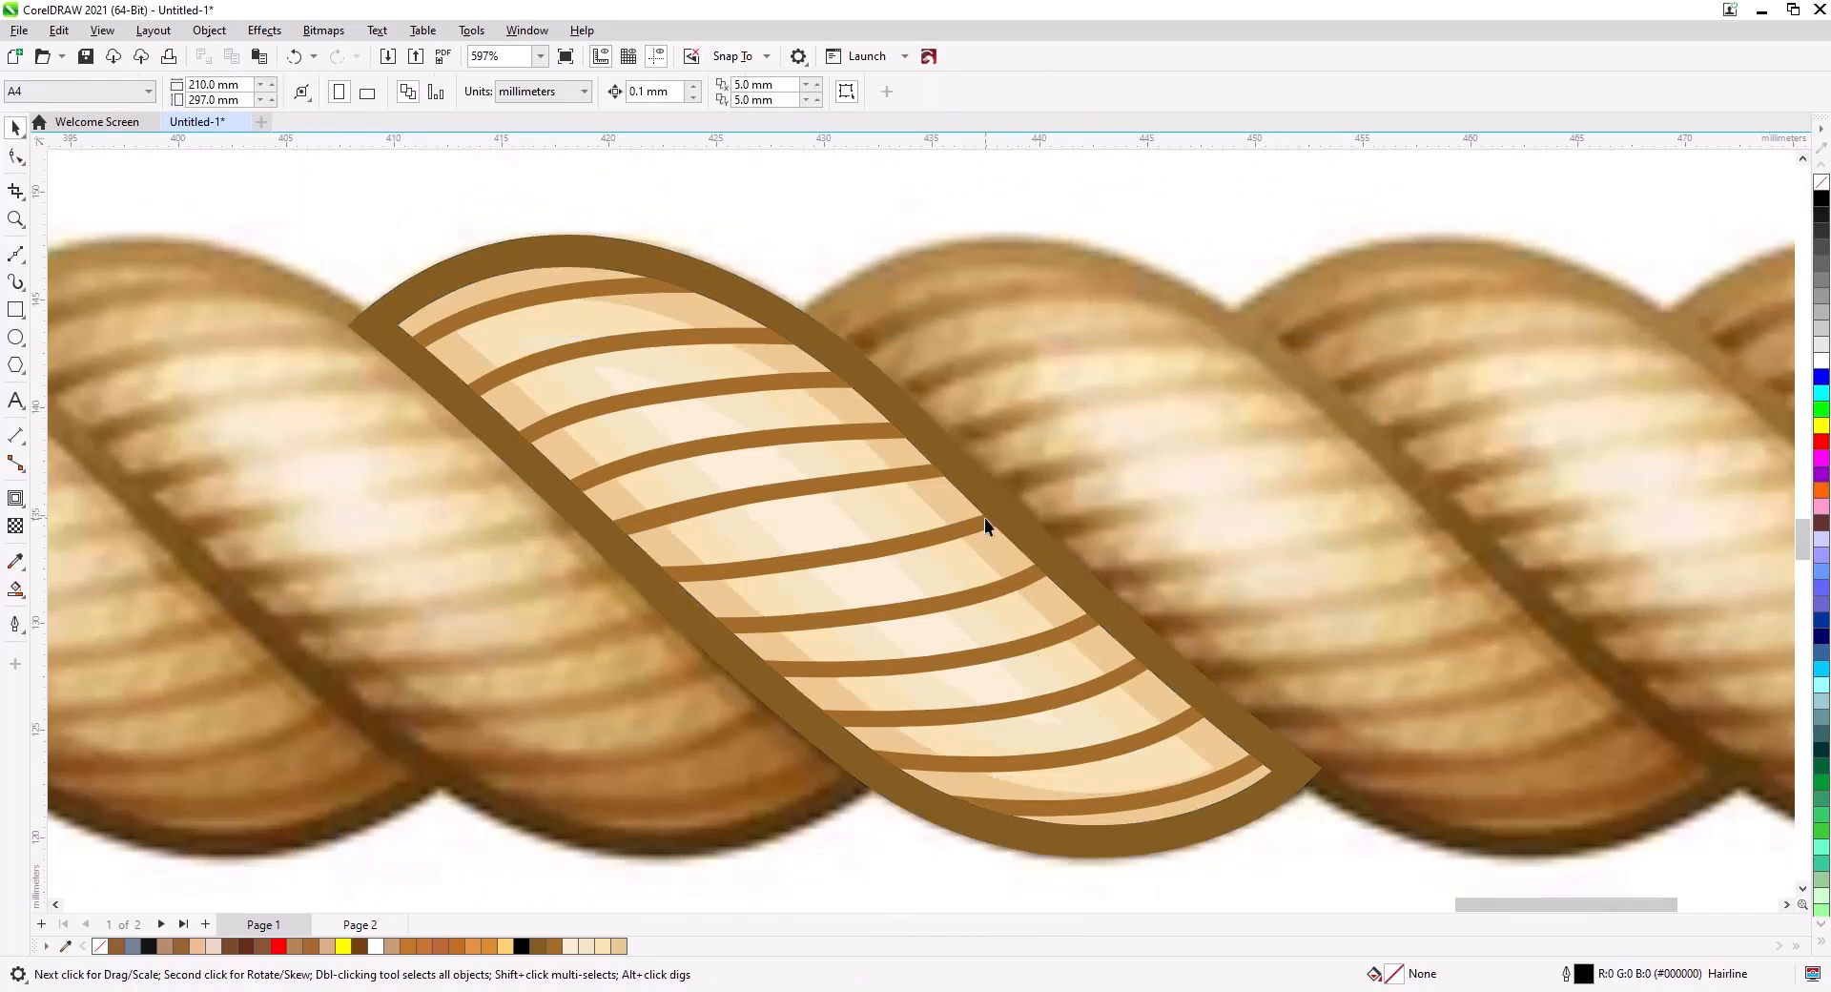
scroll(984, 517, "down", 3)
left_click(1027, 652)
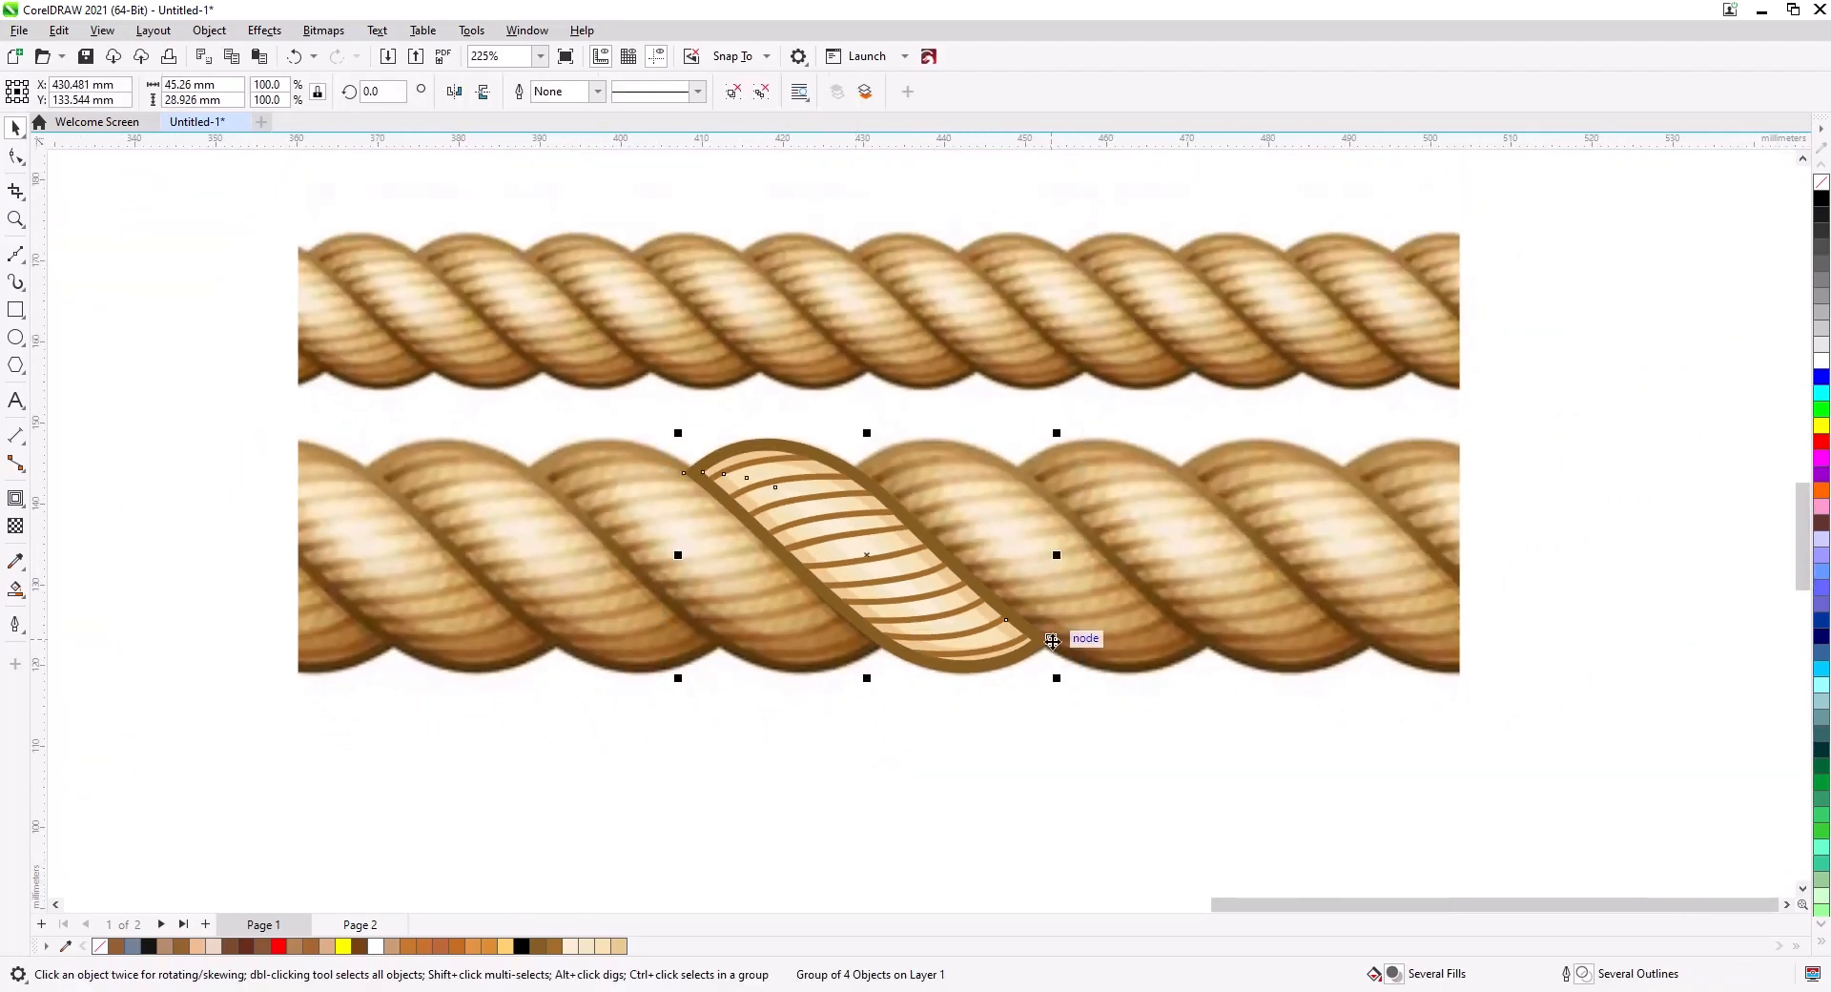
scroll(1050, 661, "up", 2)
left_click_drag(1052, 661, 1110, 626)
key("ctrl")
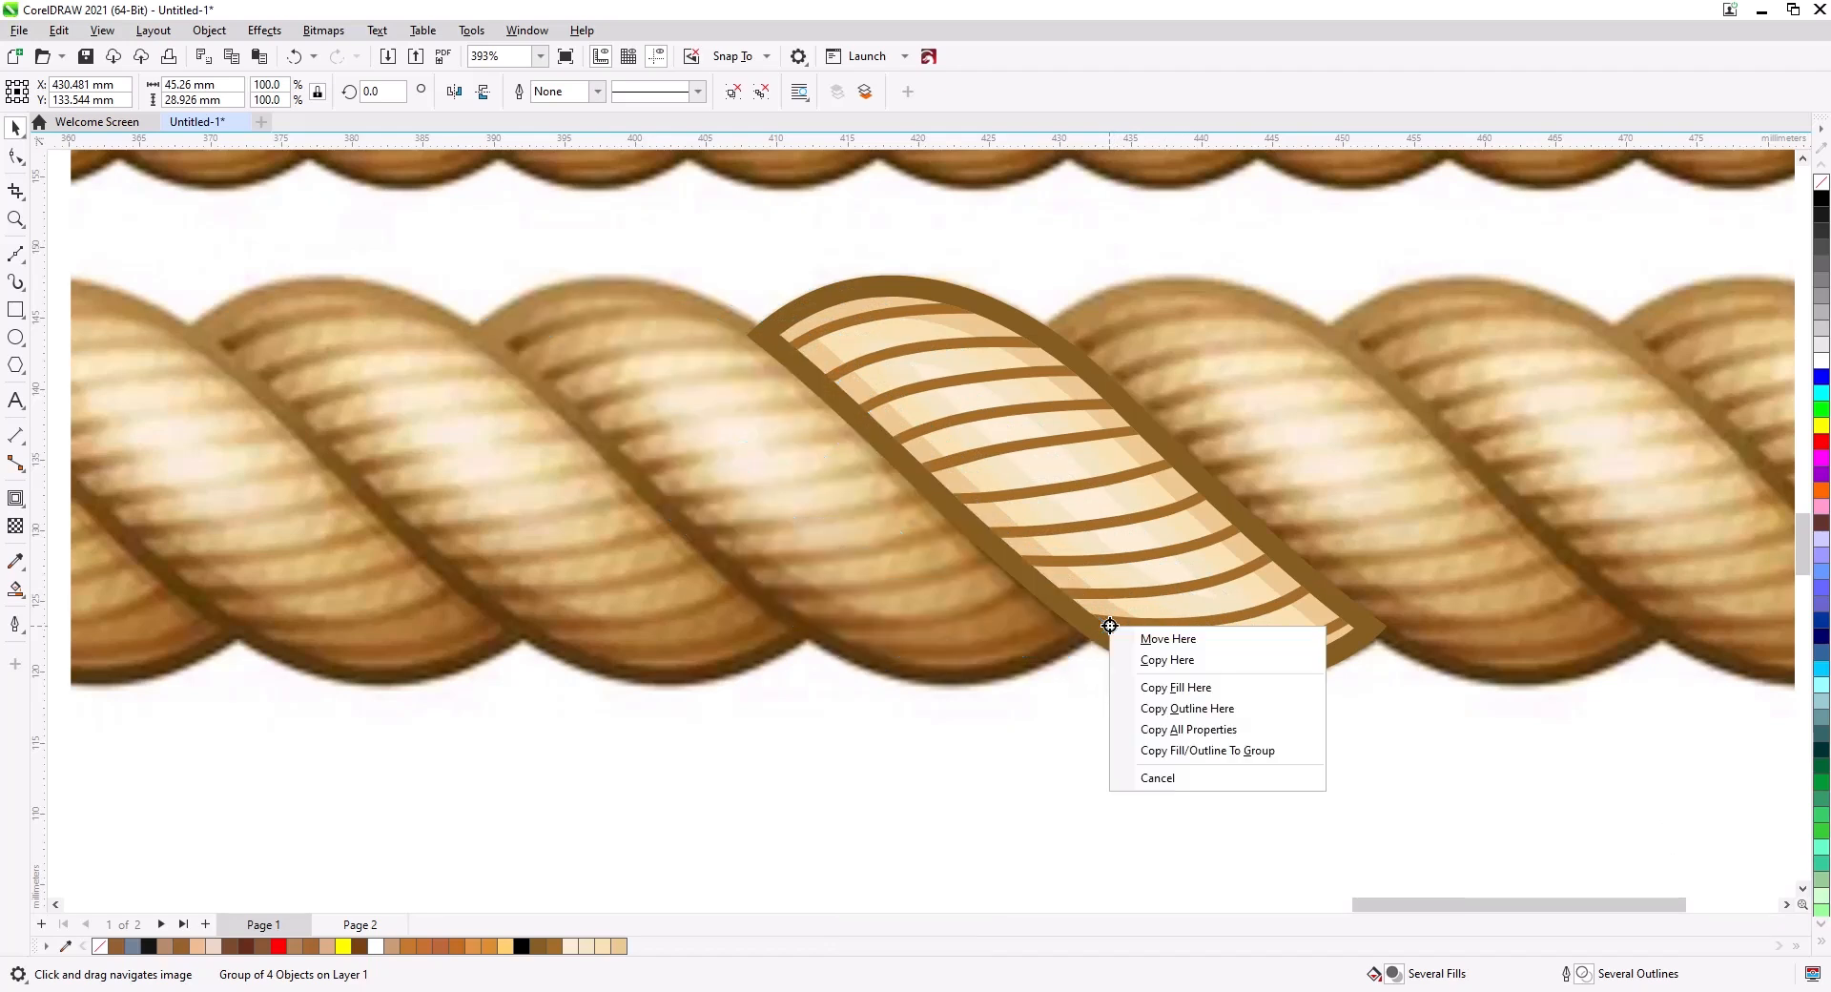
left_click(1165, 660)
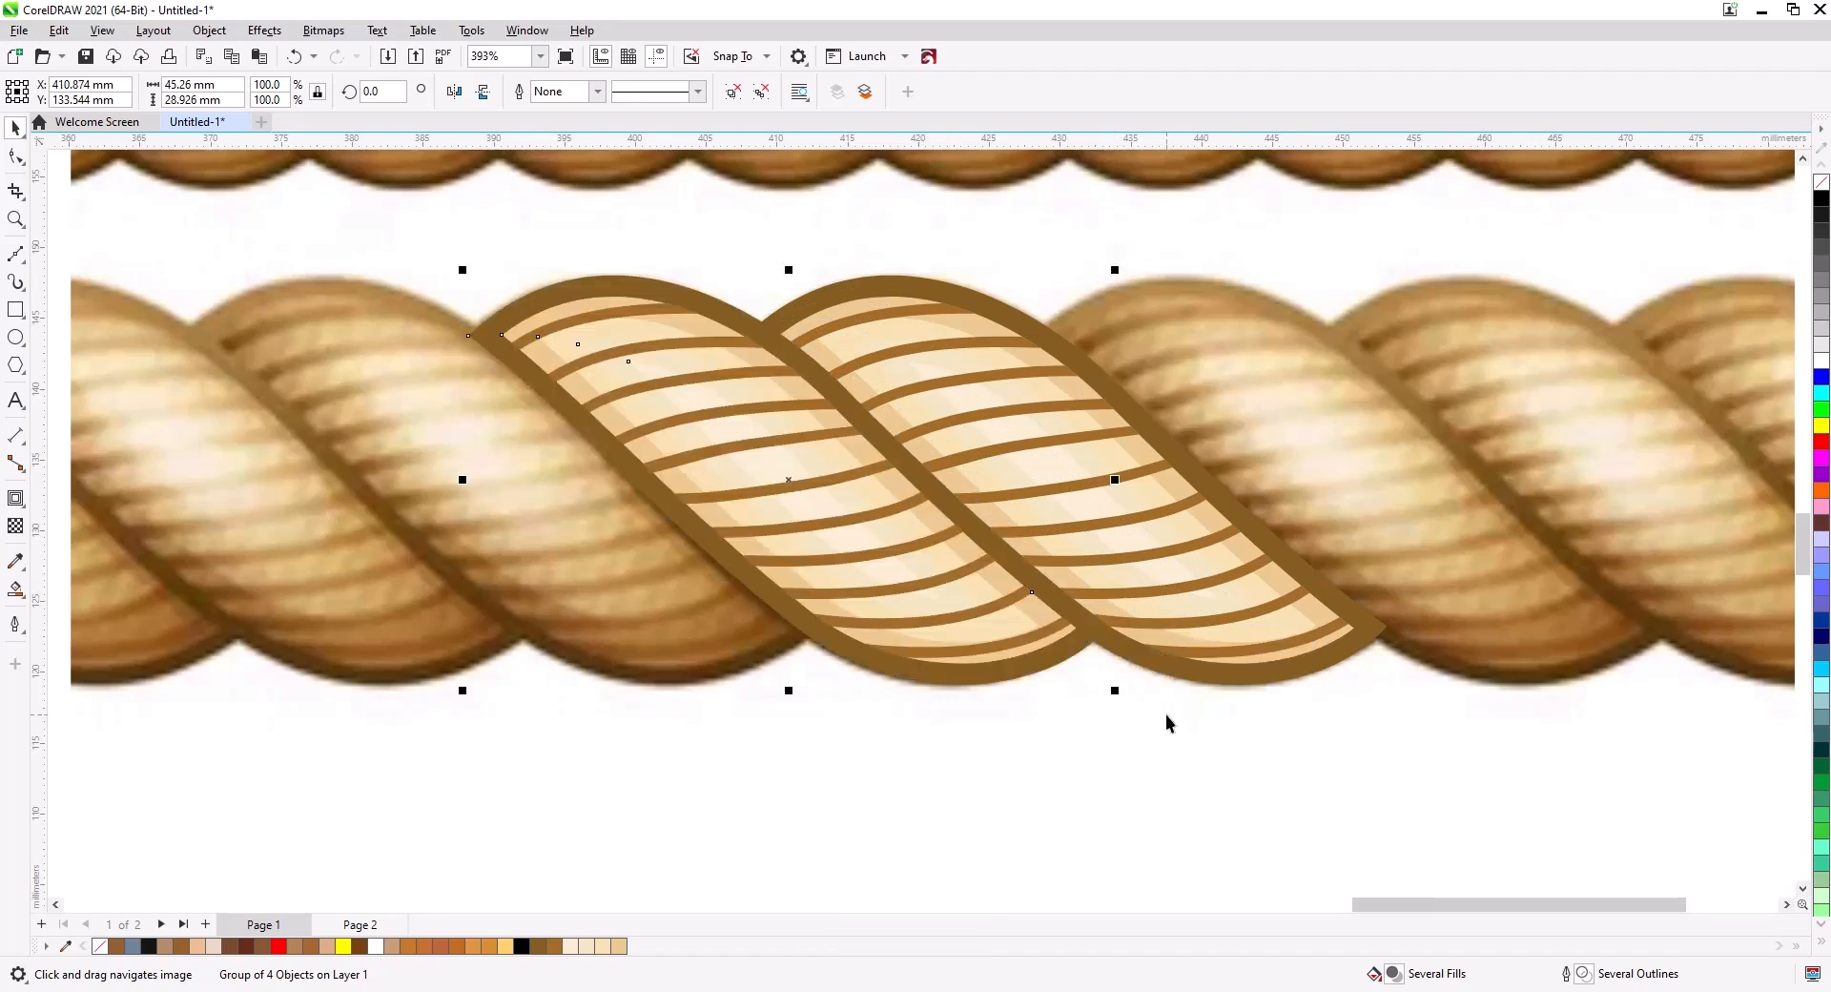
Duplicate the grouped strand repeatedly along the rope to cover its whole length.
key("ctrl+d")
key("ctrl+d")
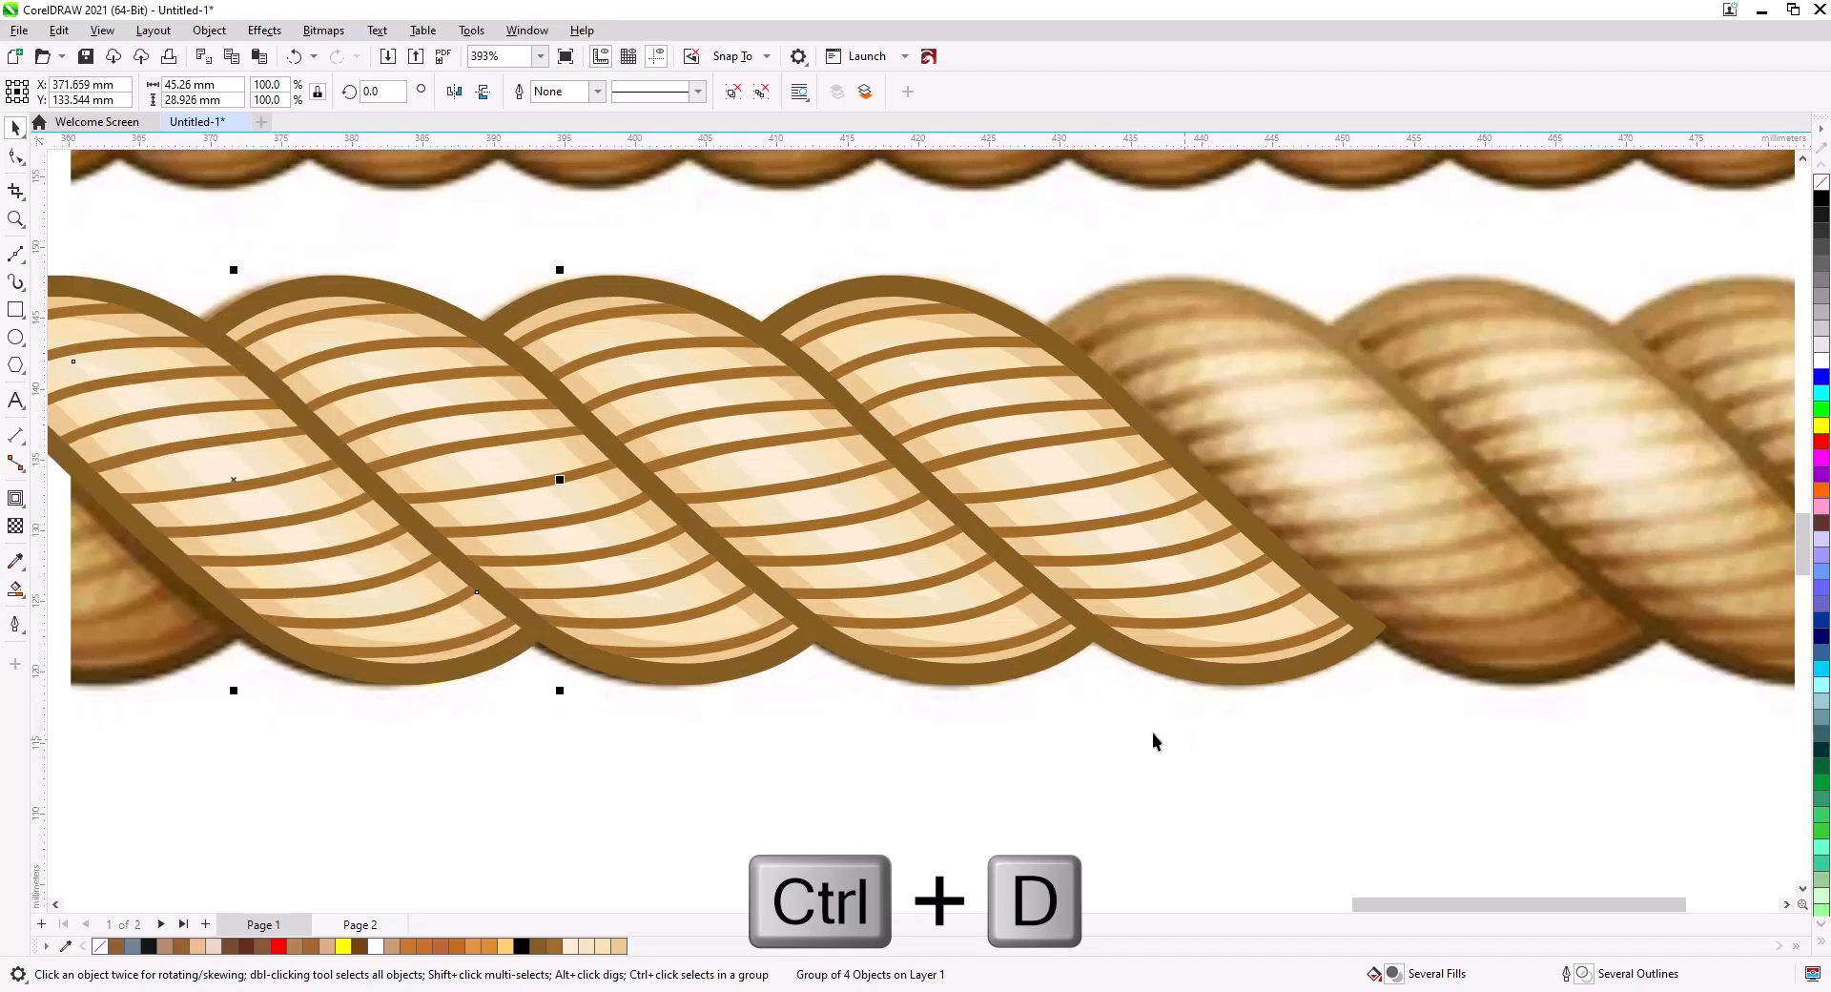
scroll(1095, 696, "down", 3)
key("ctrl+d")
key("ctrl+d")
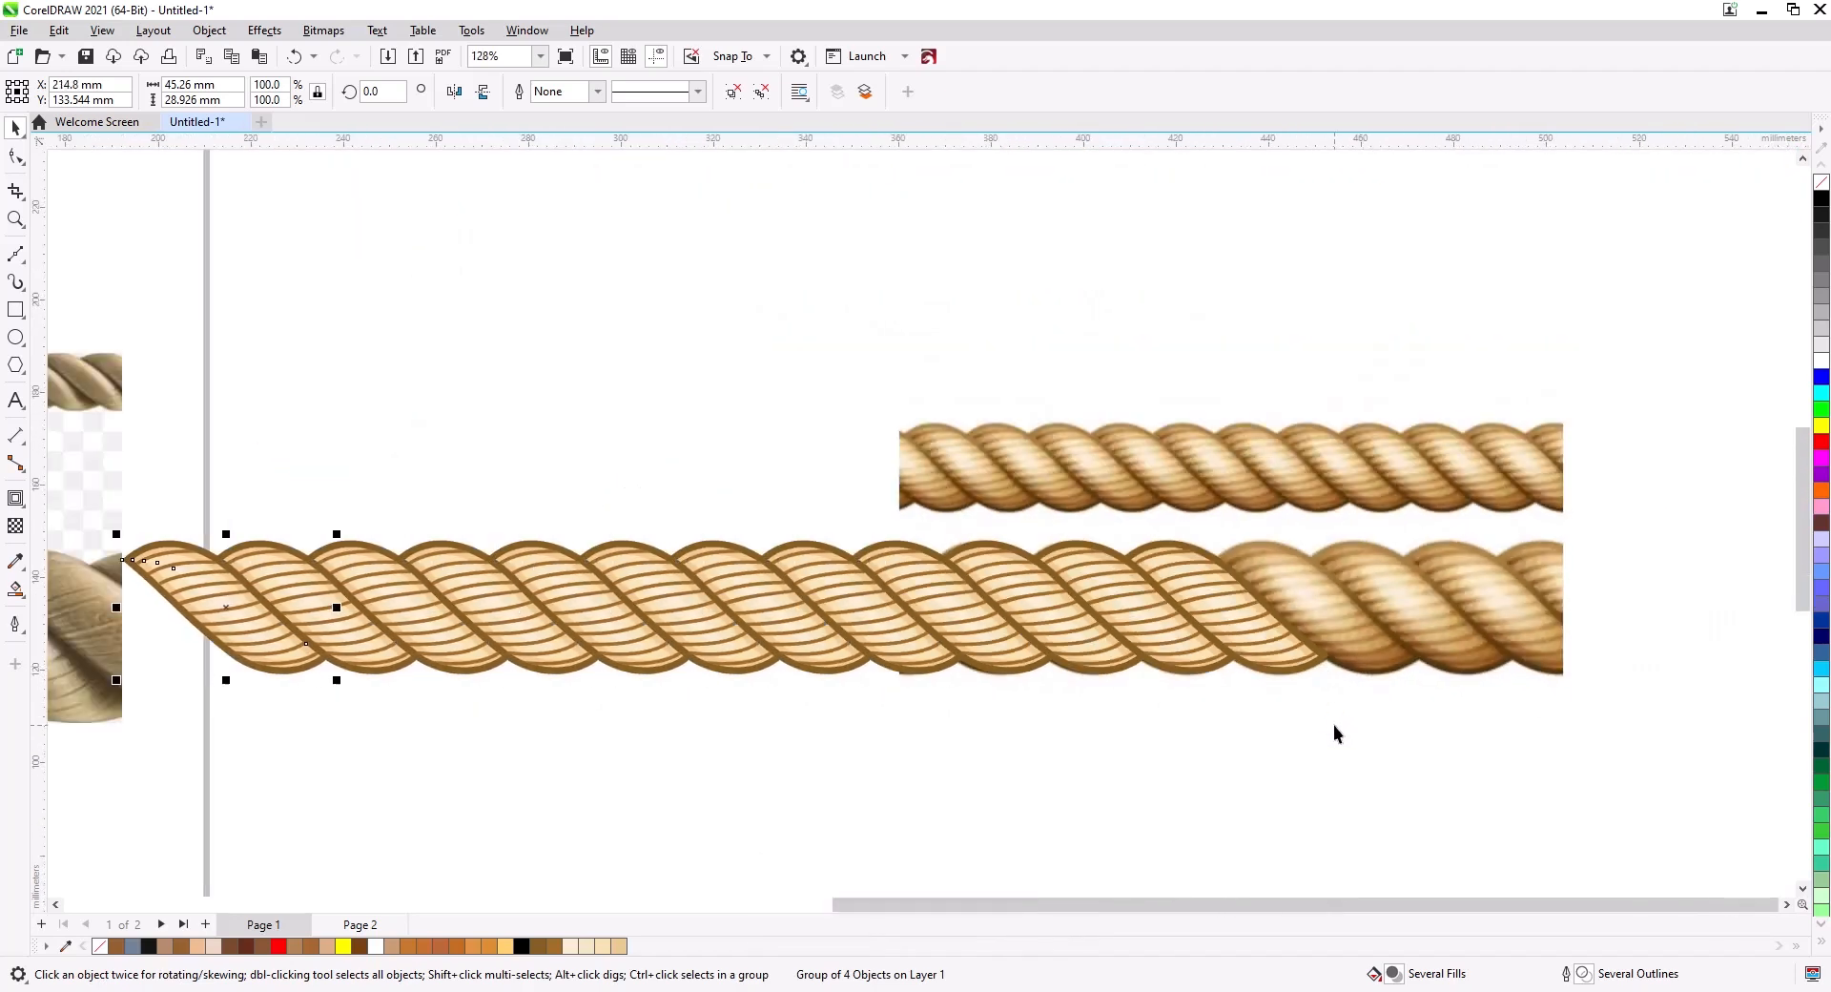
scroll(1233, 702, "down", 3)
key("ctrl+d")
key("ctrl+d")
key("ctrl+d")
key("ctrl+d")
key("ctrl+d")
key("ctrl+d")
scroll(1177, 722, "down", 1)
key("ctrl+d")
key("ctrl+d")
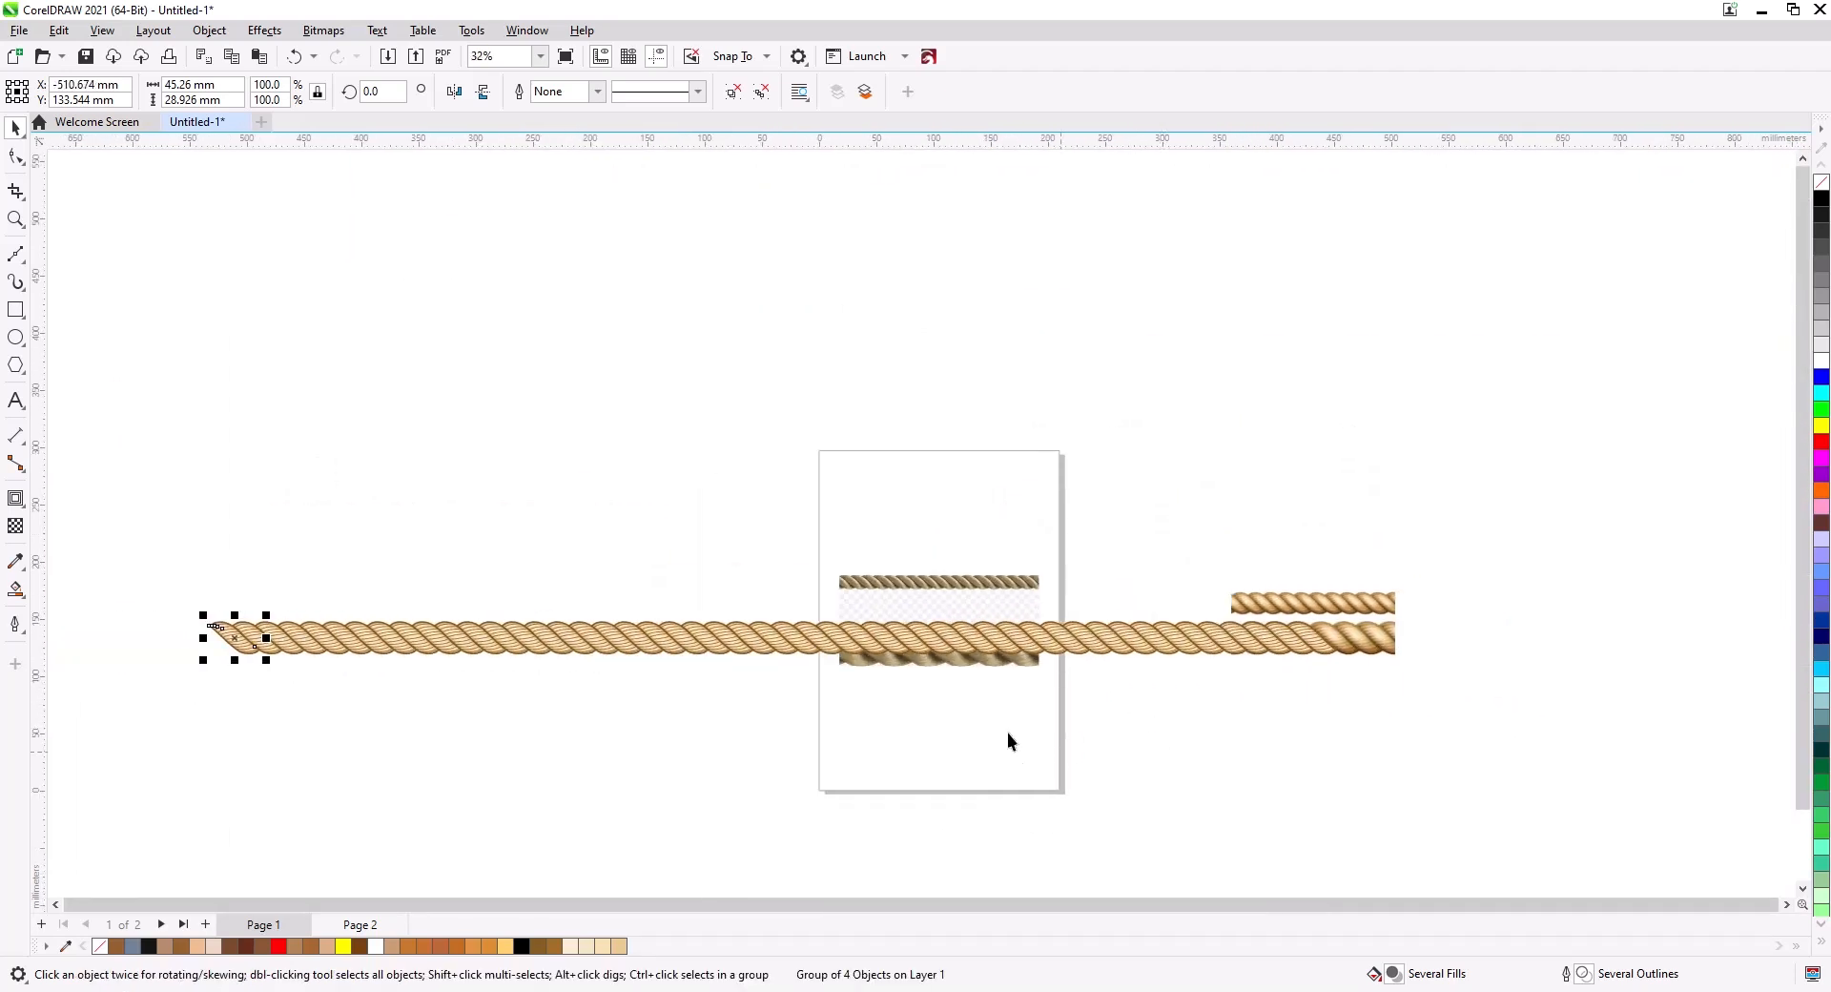
Select all the duplicated strand copies and group them together.
left_click(1007, 732)
left_click_drag(1423, 699, 1284, 673)
left_click_drag(106, 610, 117, 604)
key("ctrl+g")
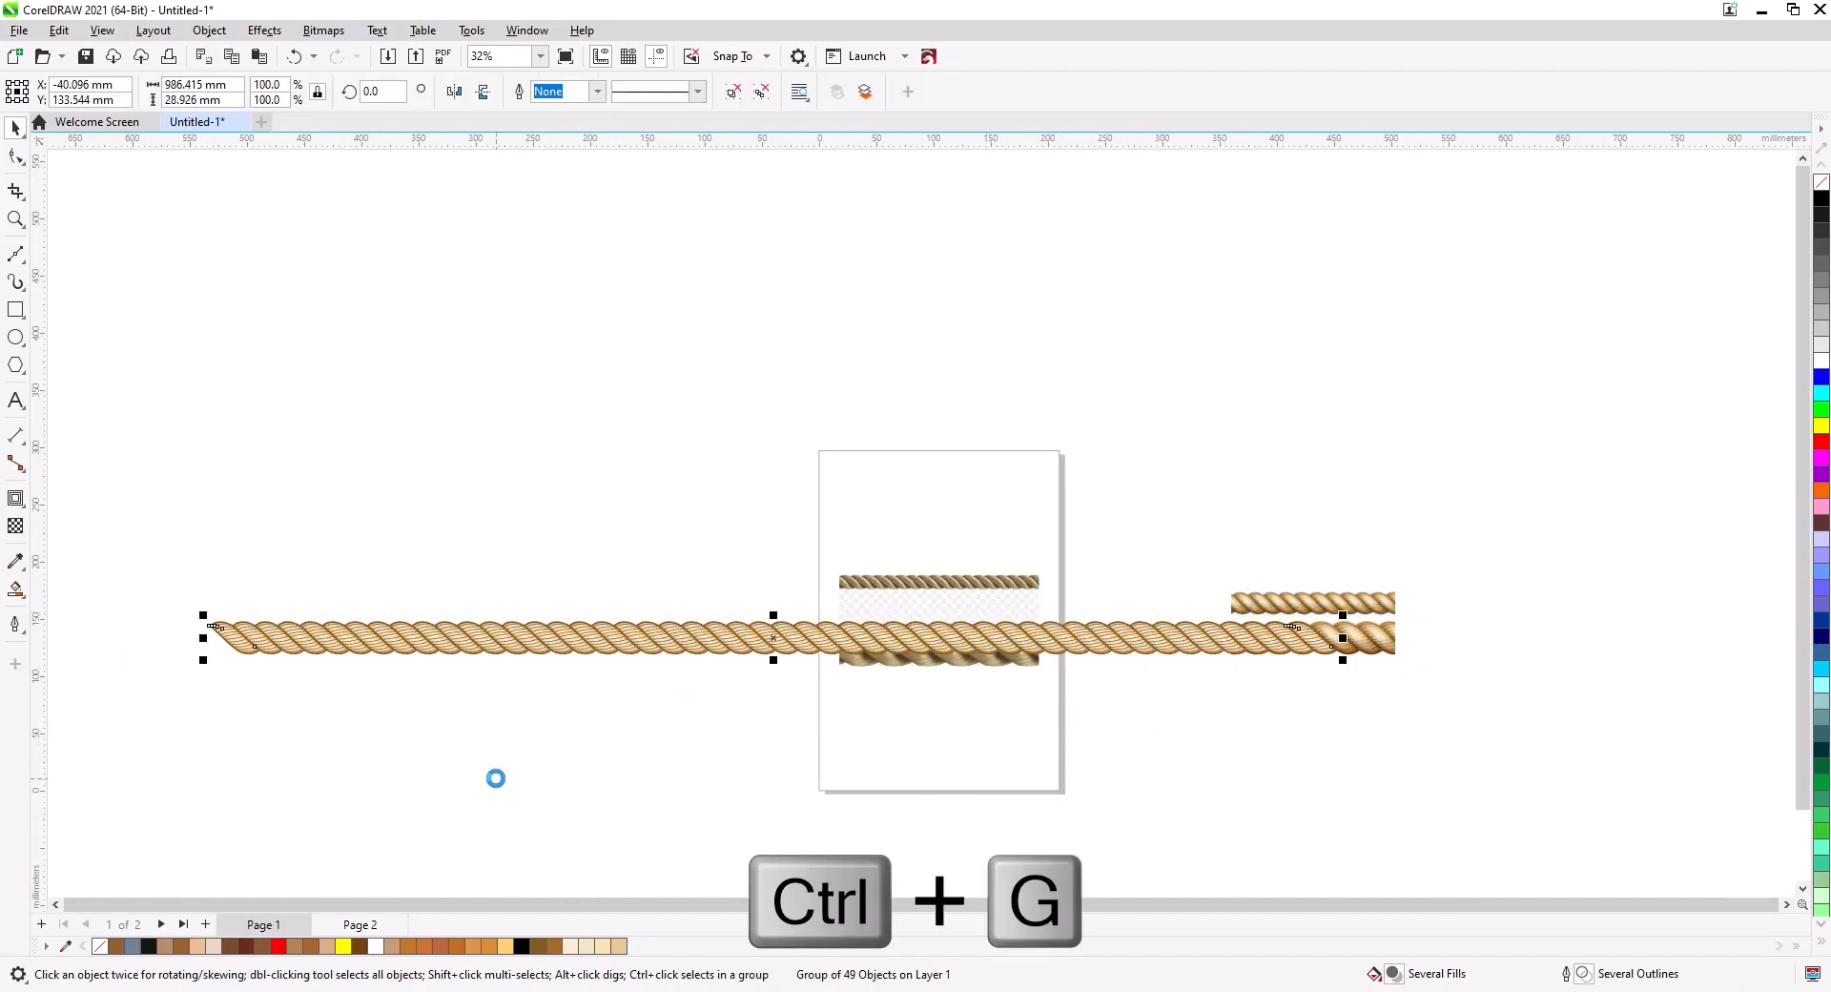
Move the grouped rope above the reference image.
left_click_drag(804, 641, 871, 489)
left_click(844, 269)
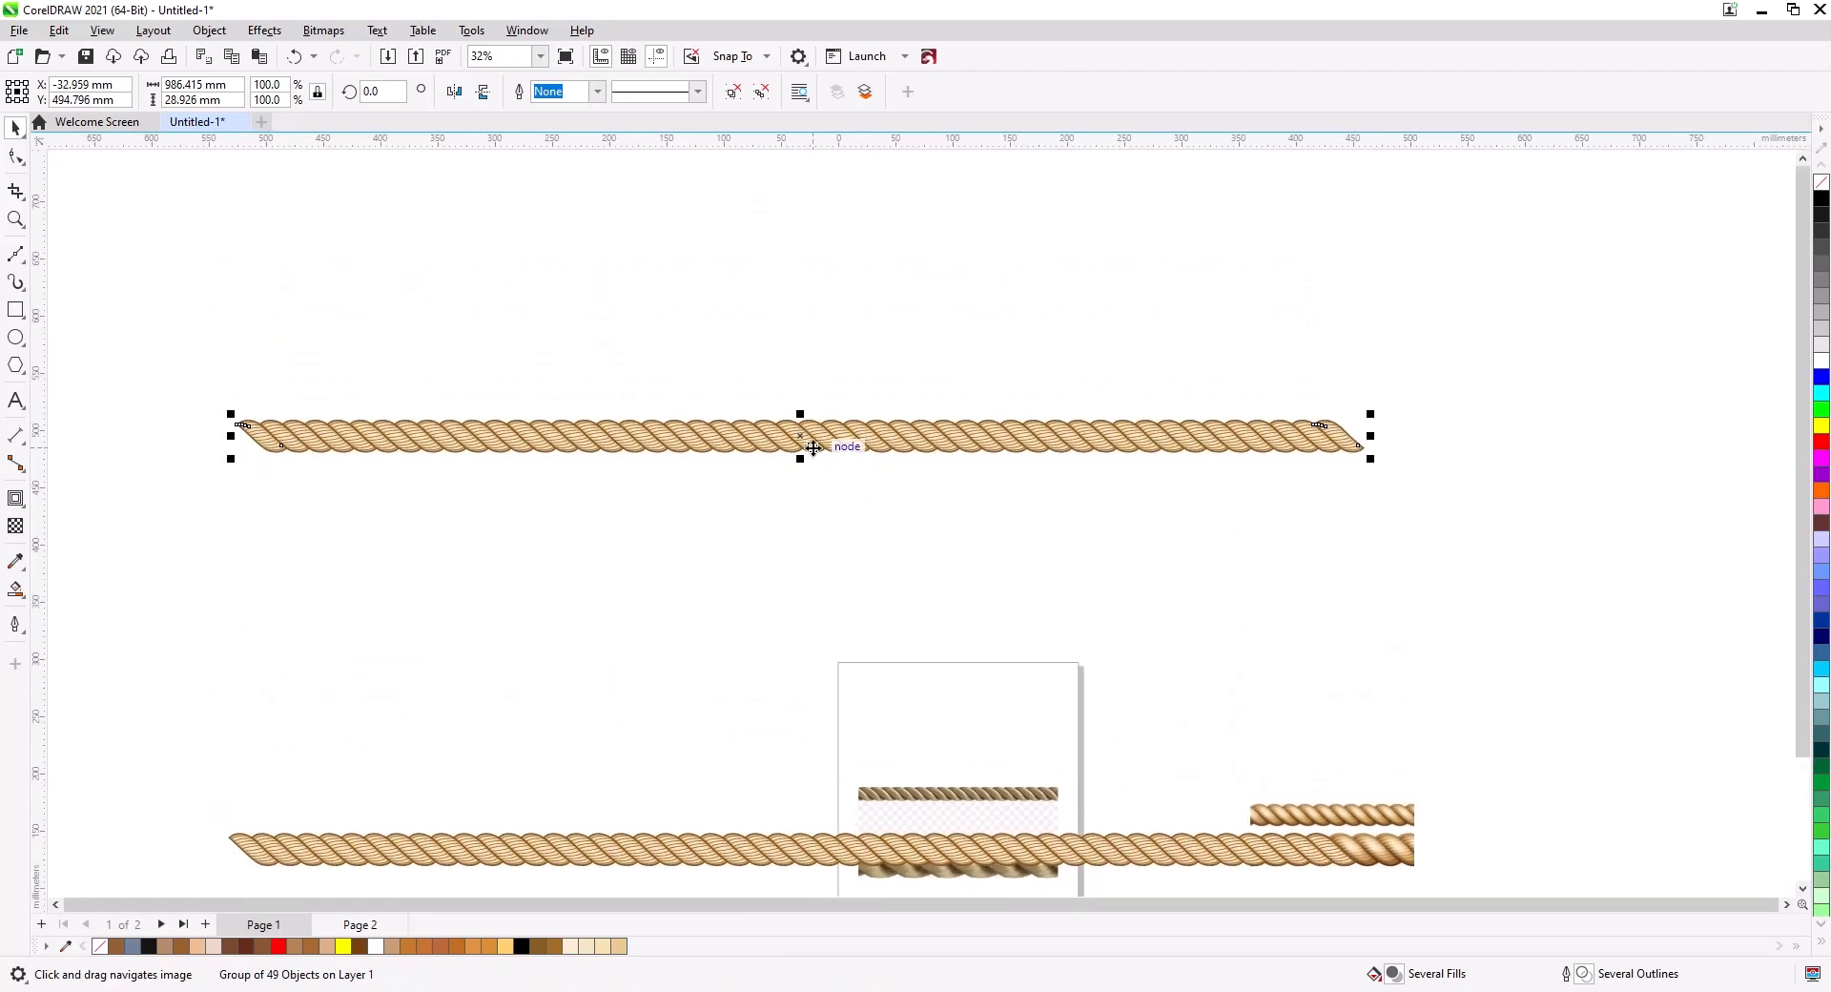
scroll(814, 445, "up", 3)
scroll(914, 423, "down", 1)
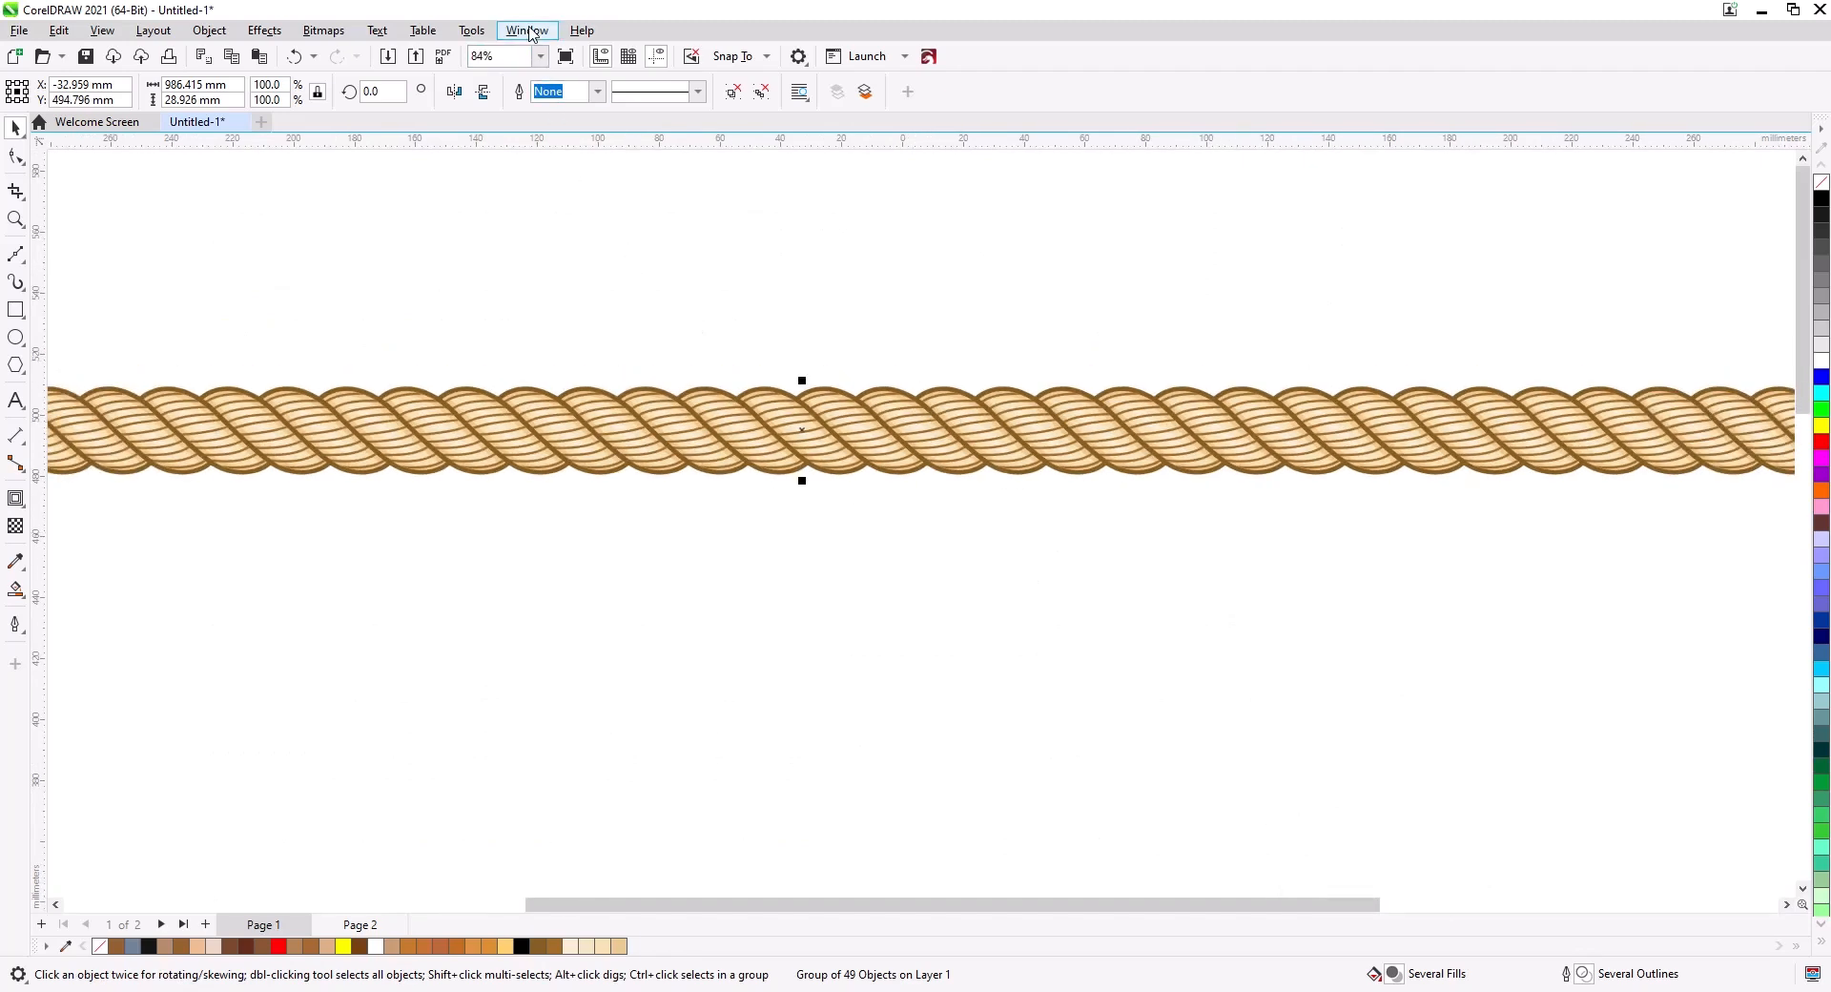
Open the Artistic Media docker and save the grouped rope as a new Brushes stroke.
left_click(528, 30)
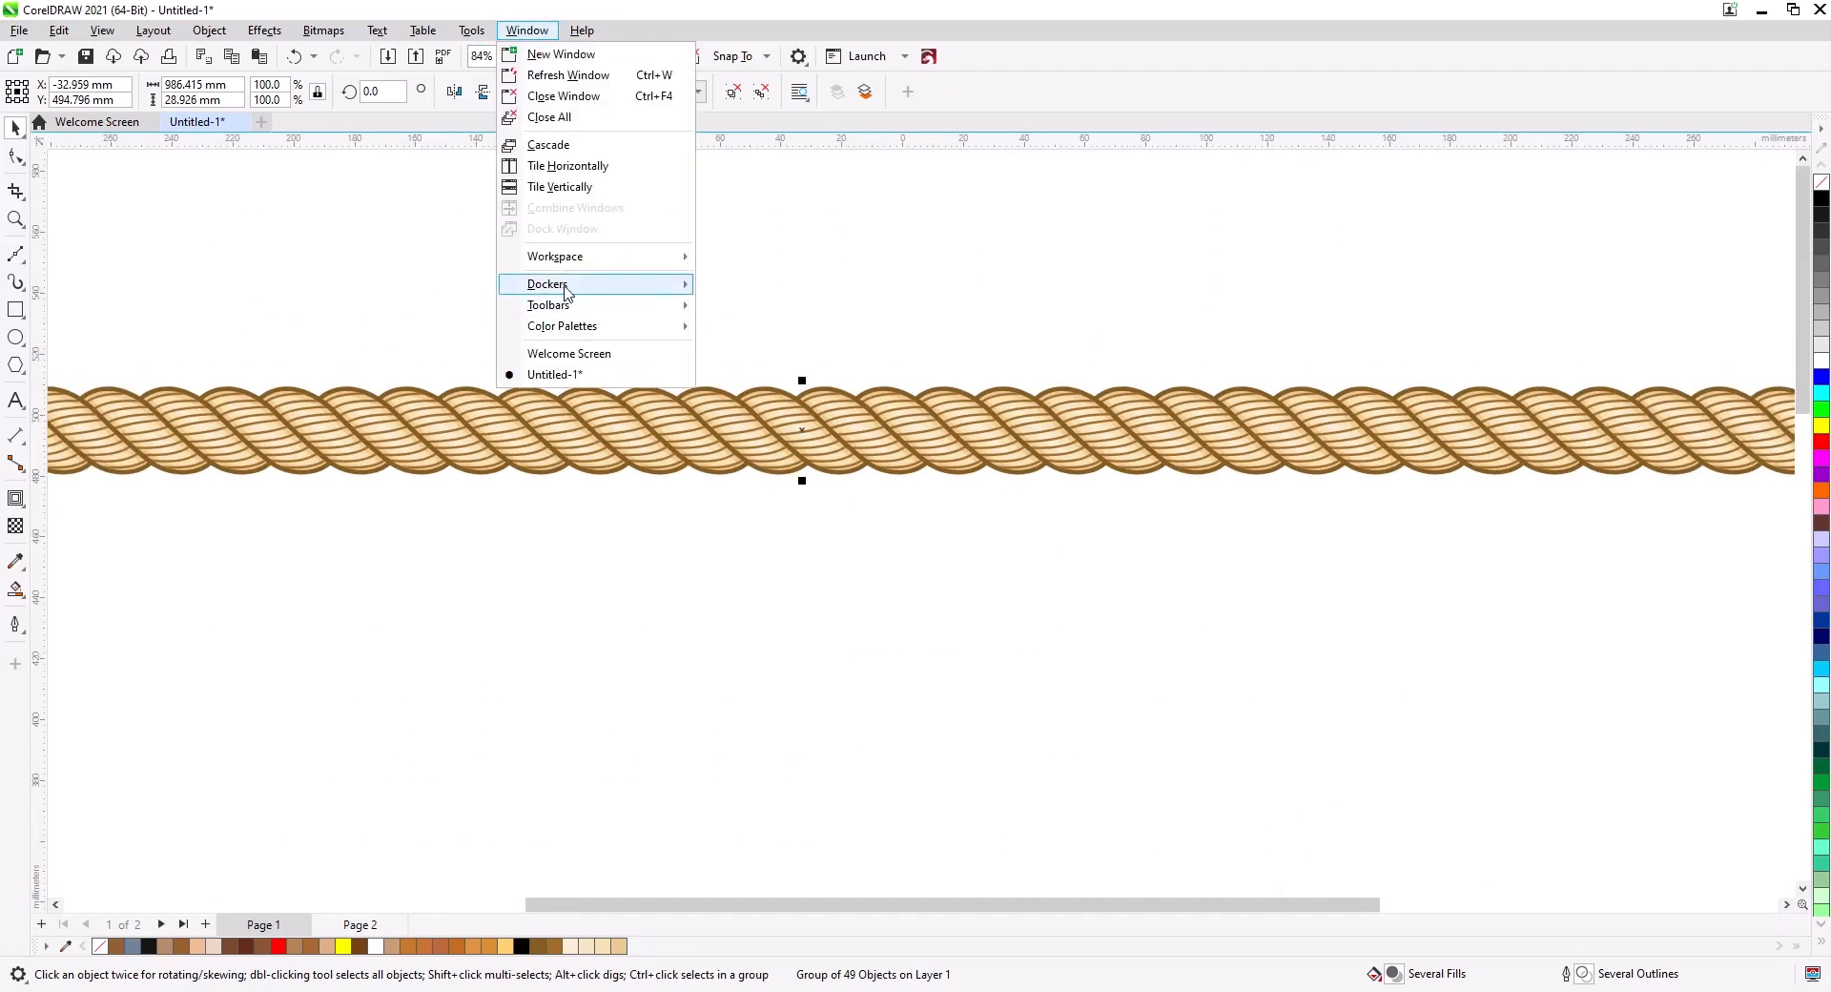
mouse_move(565, 290)
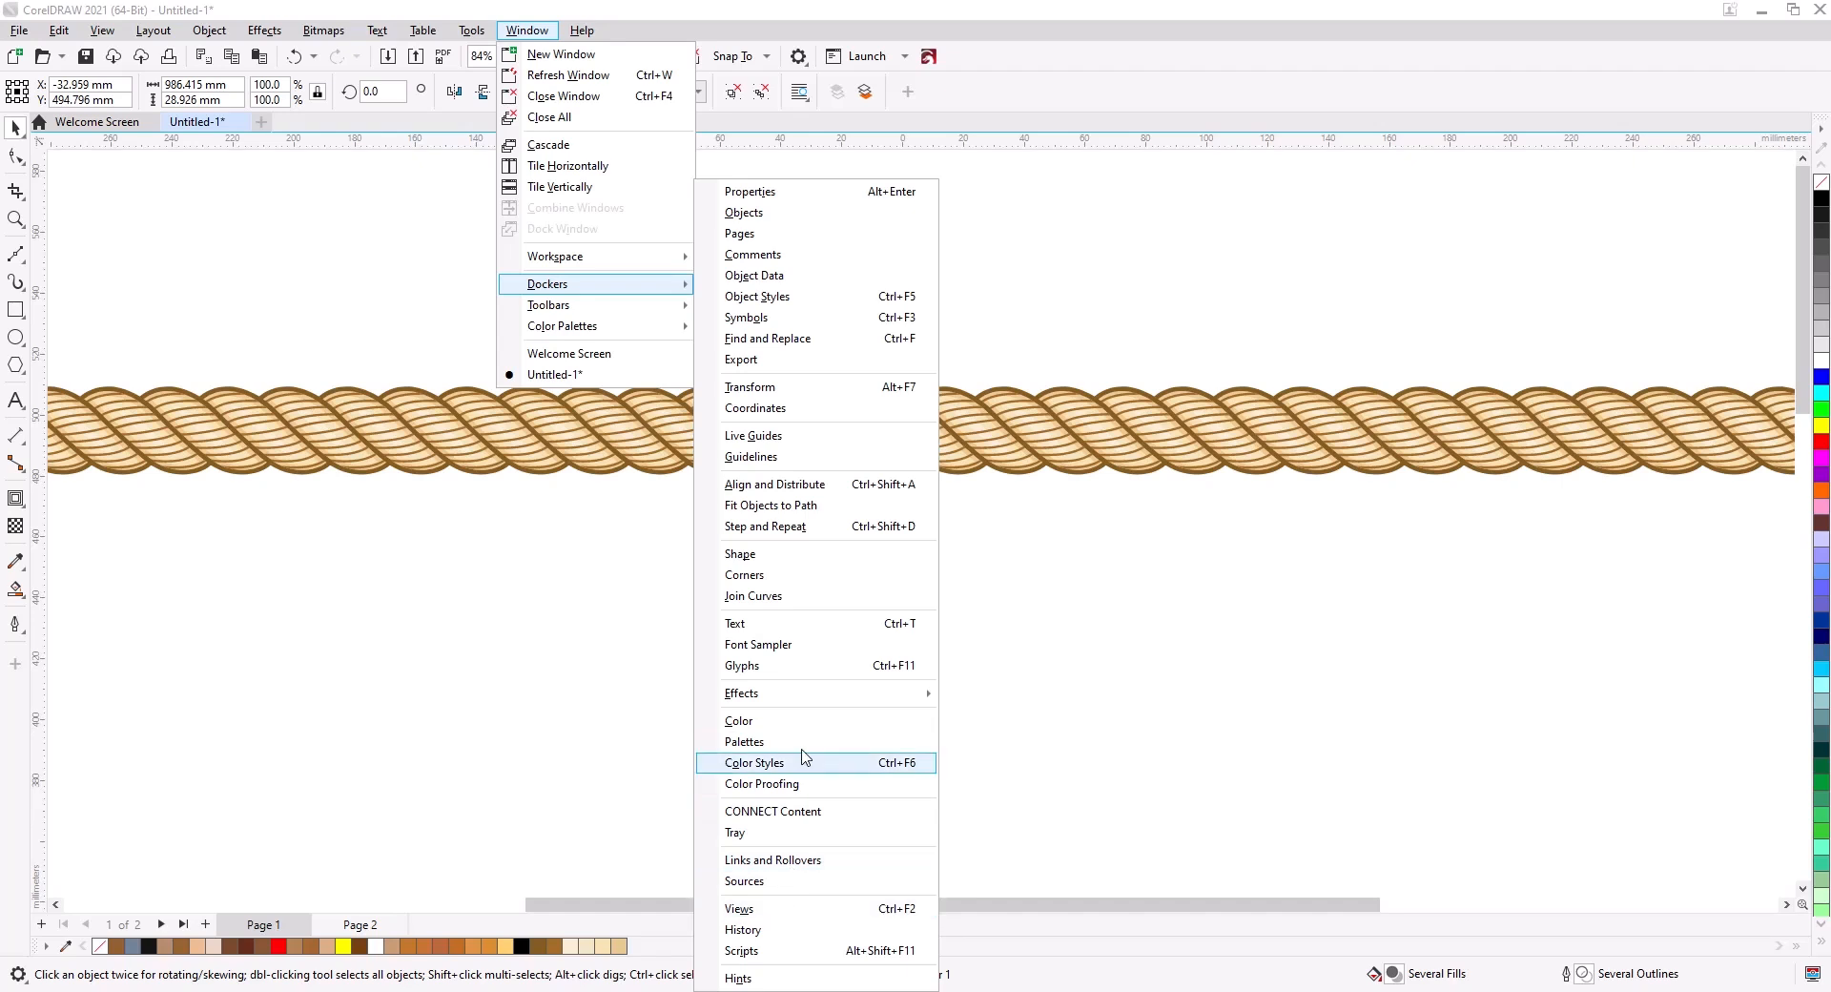
mouse_move(813, 695)
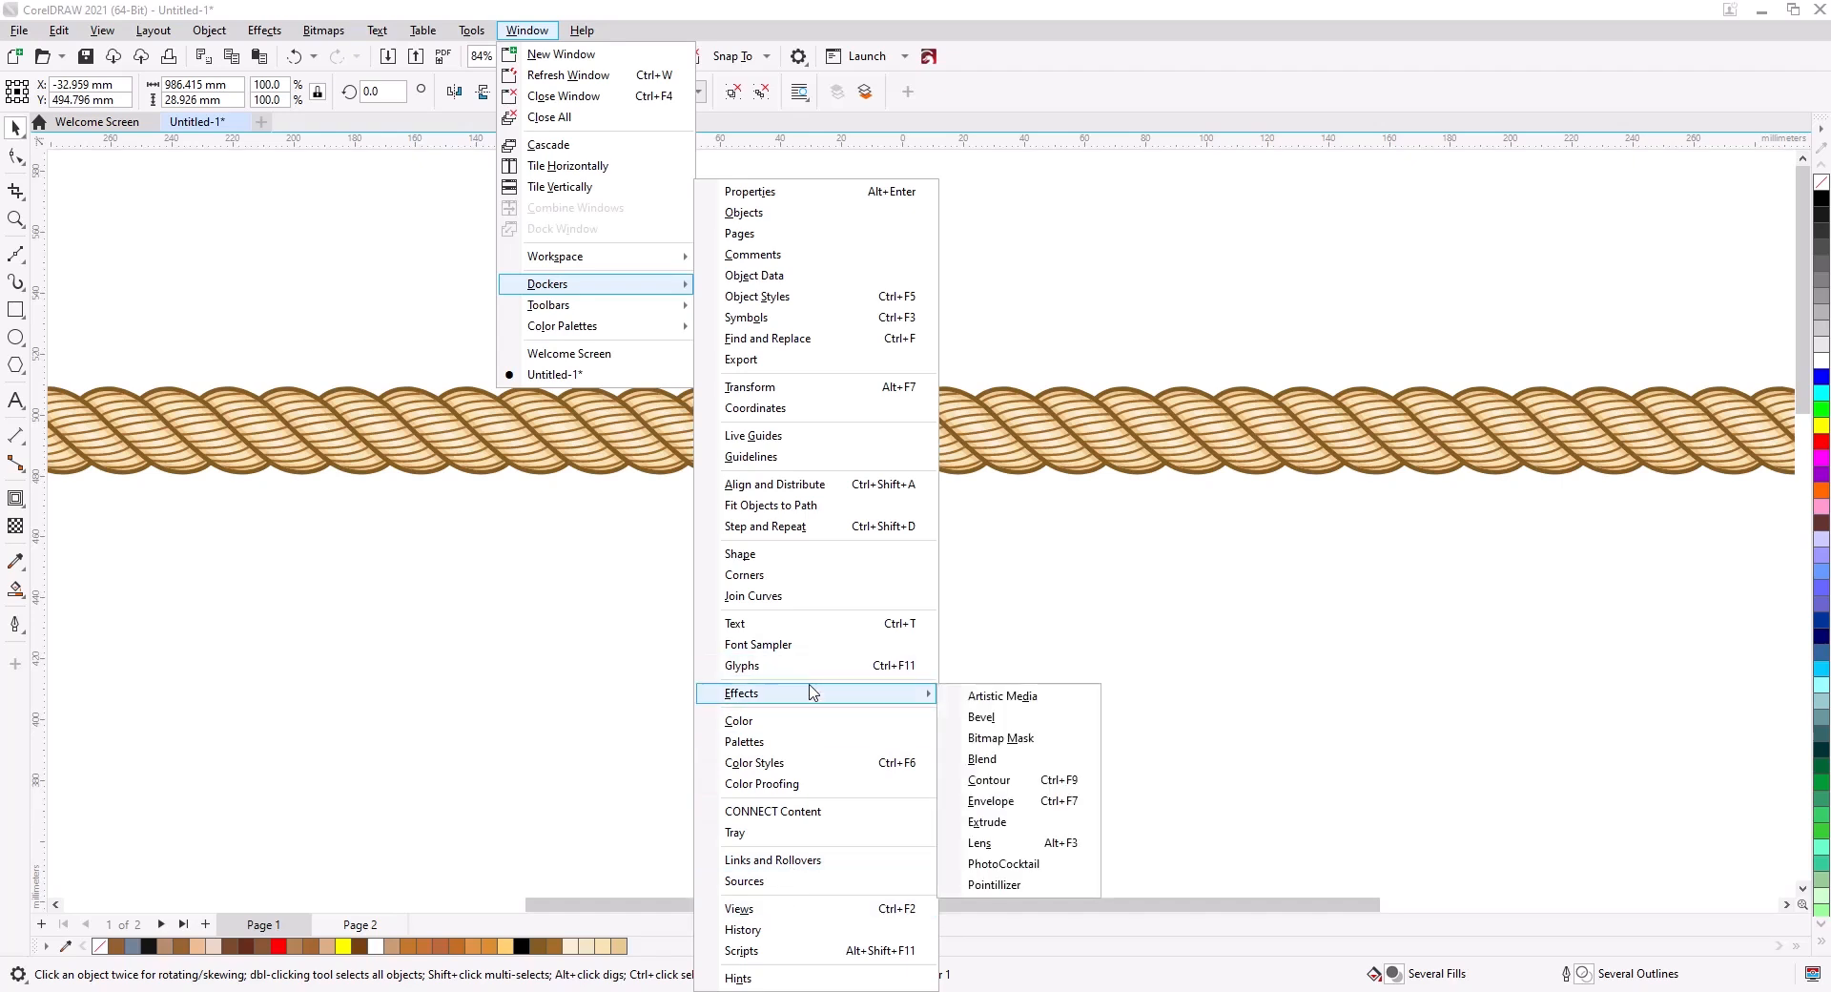
left_click(1071, 702)
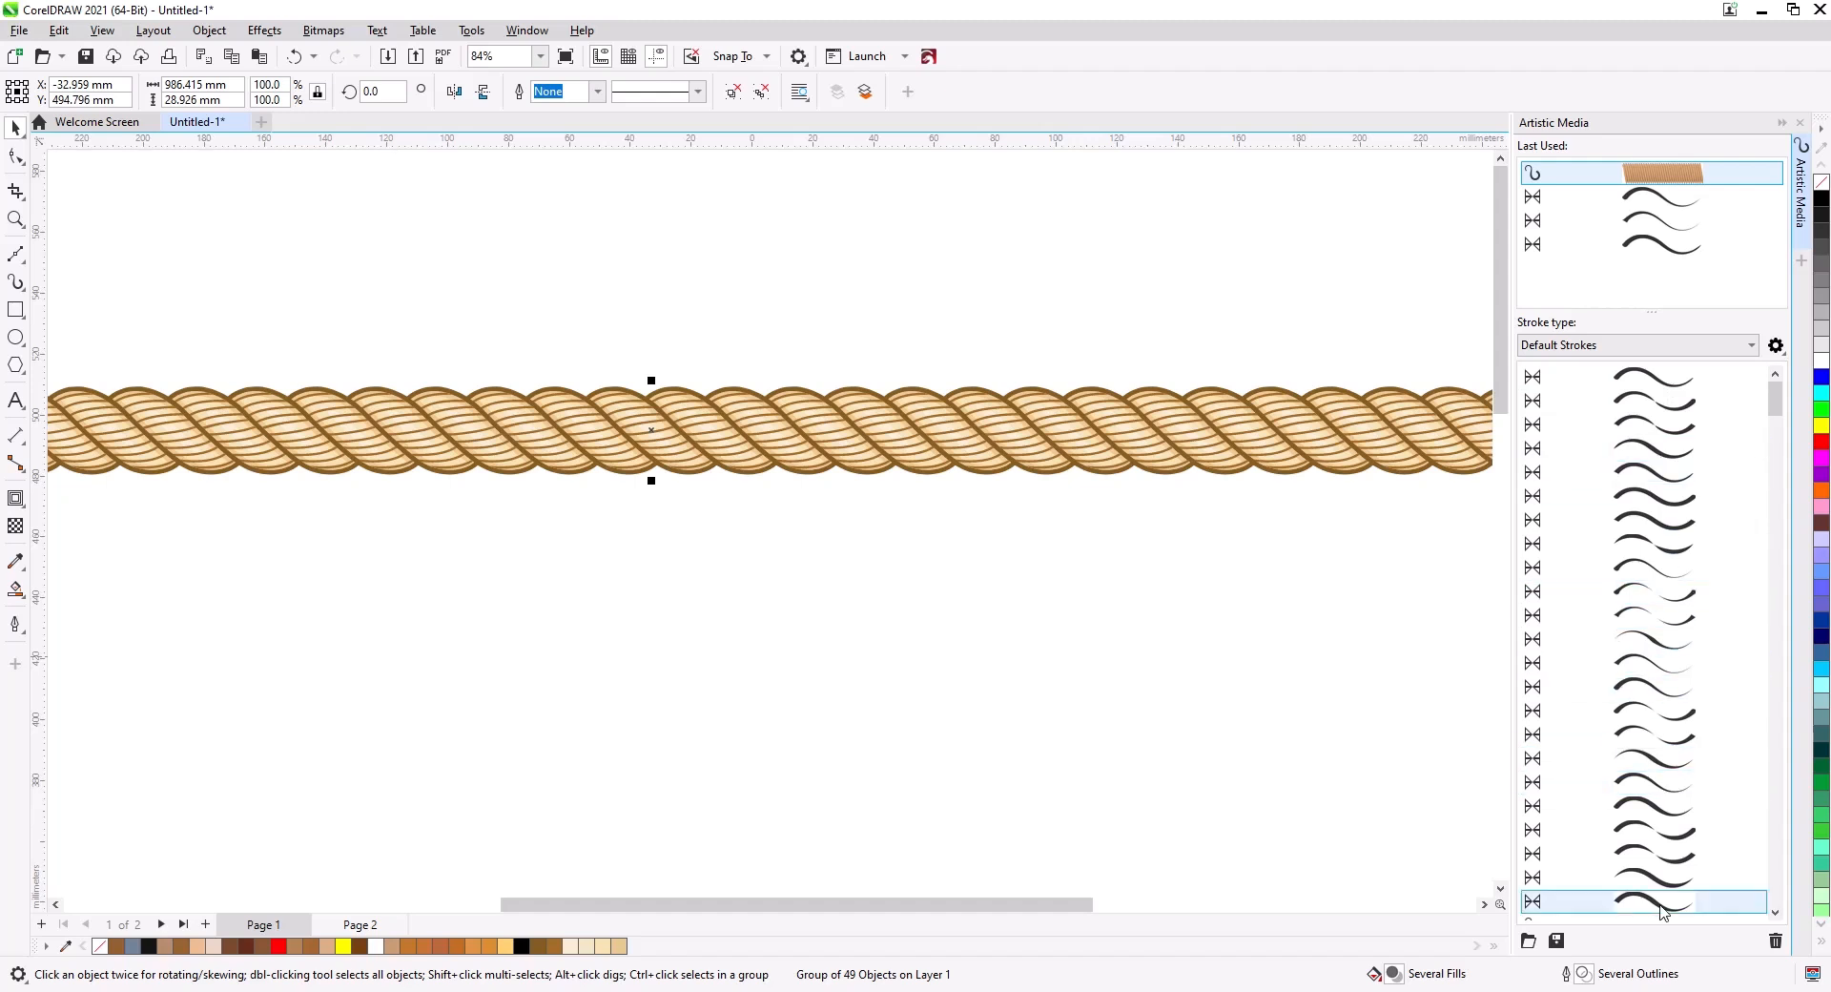
left_click(1556, 941)
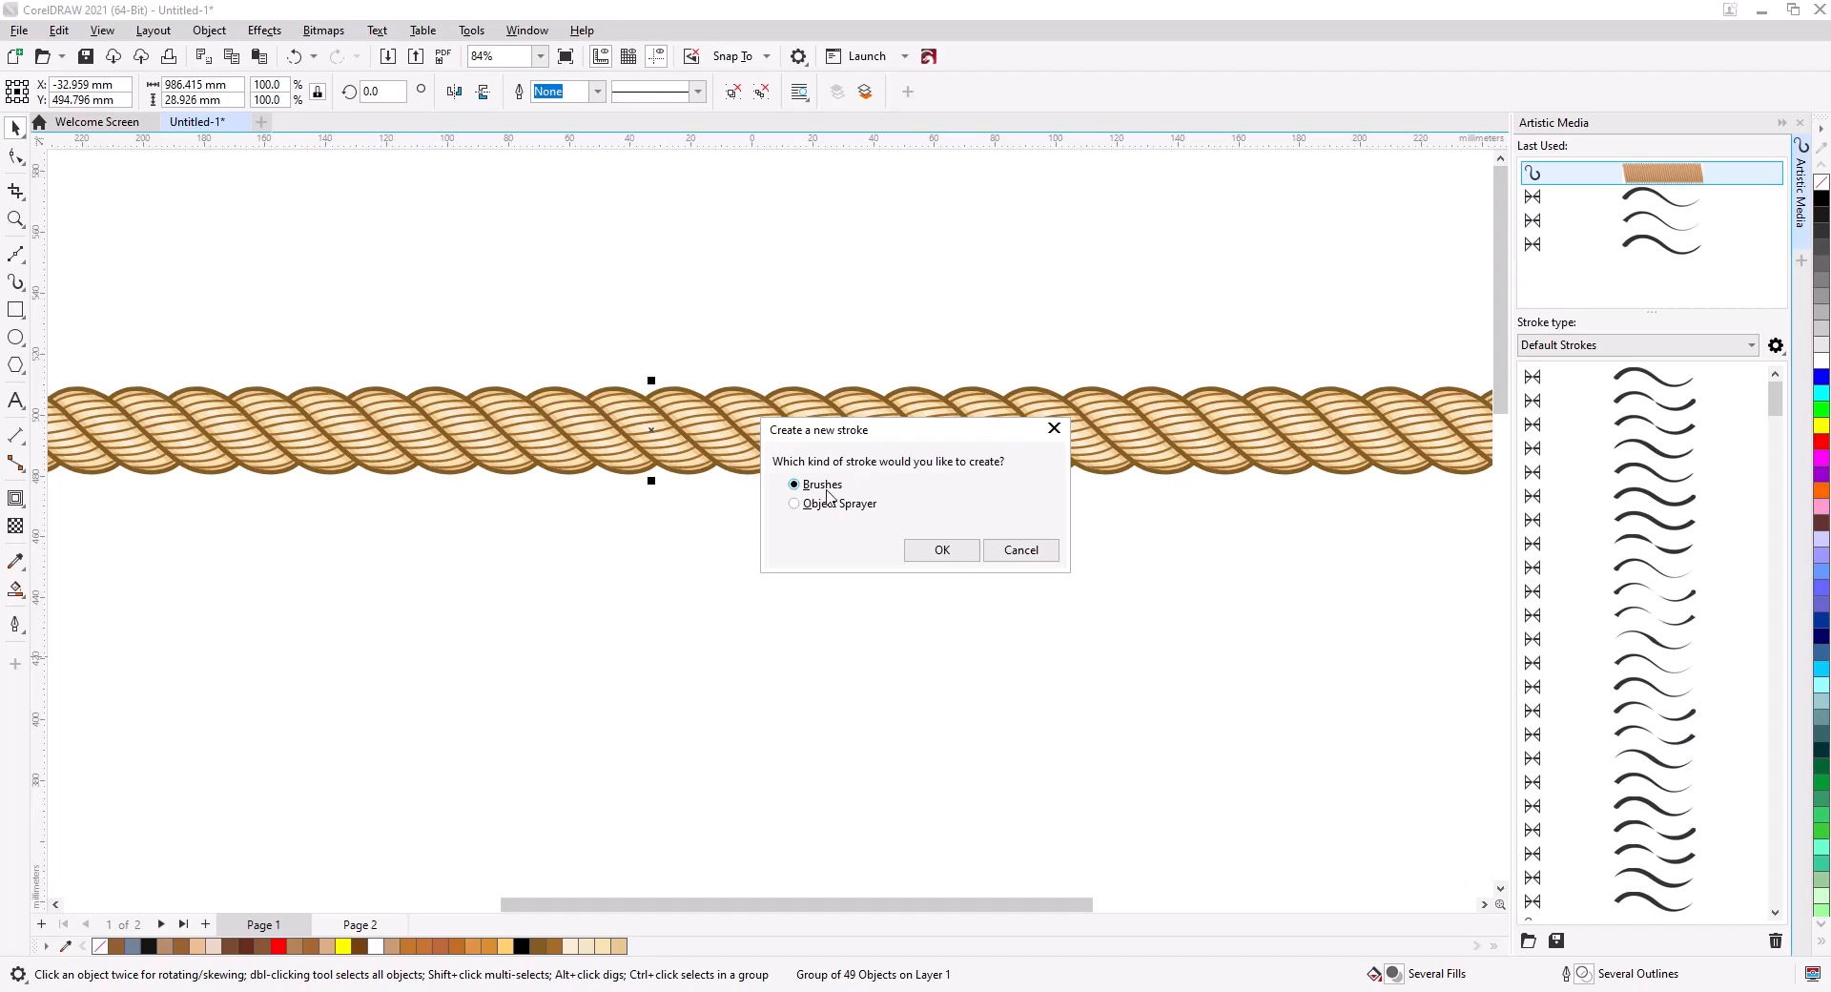
left_click(938, 550)
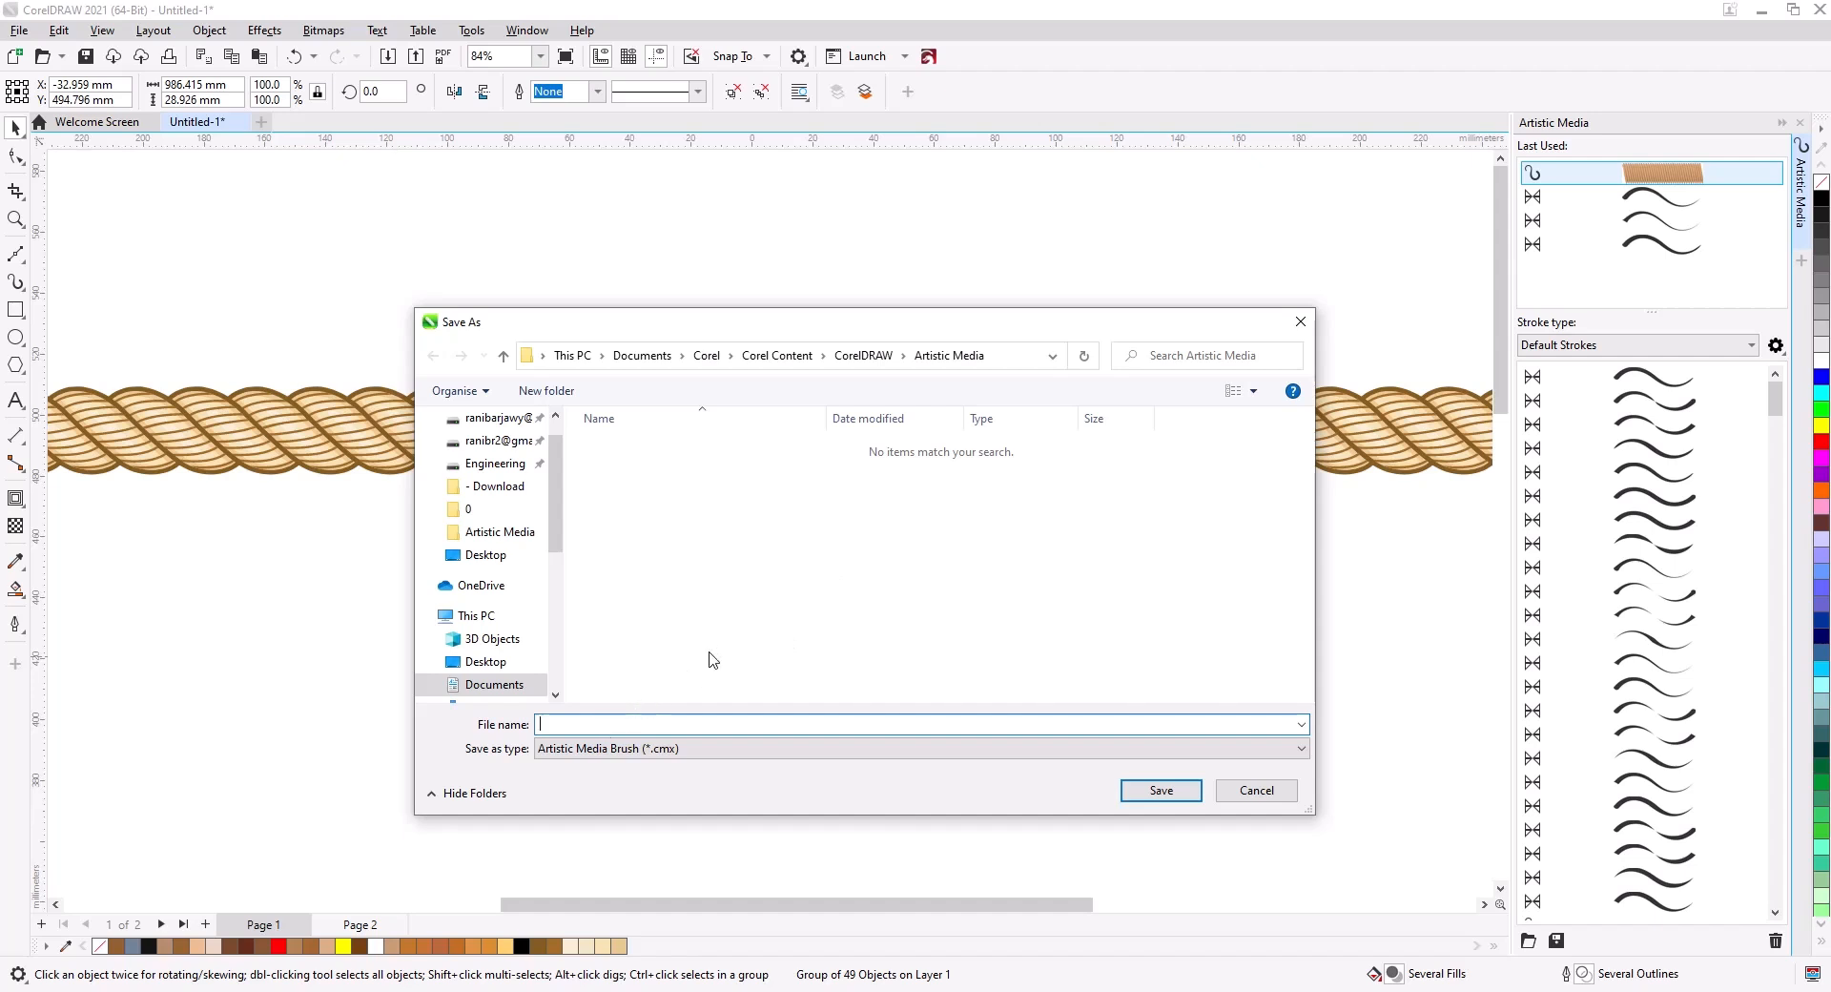
key("Return")
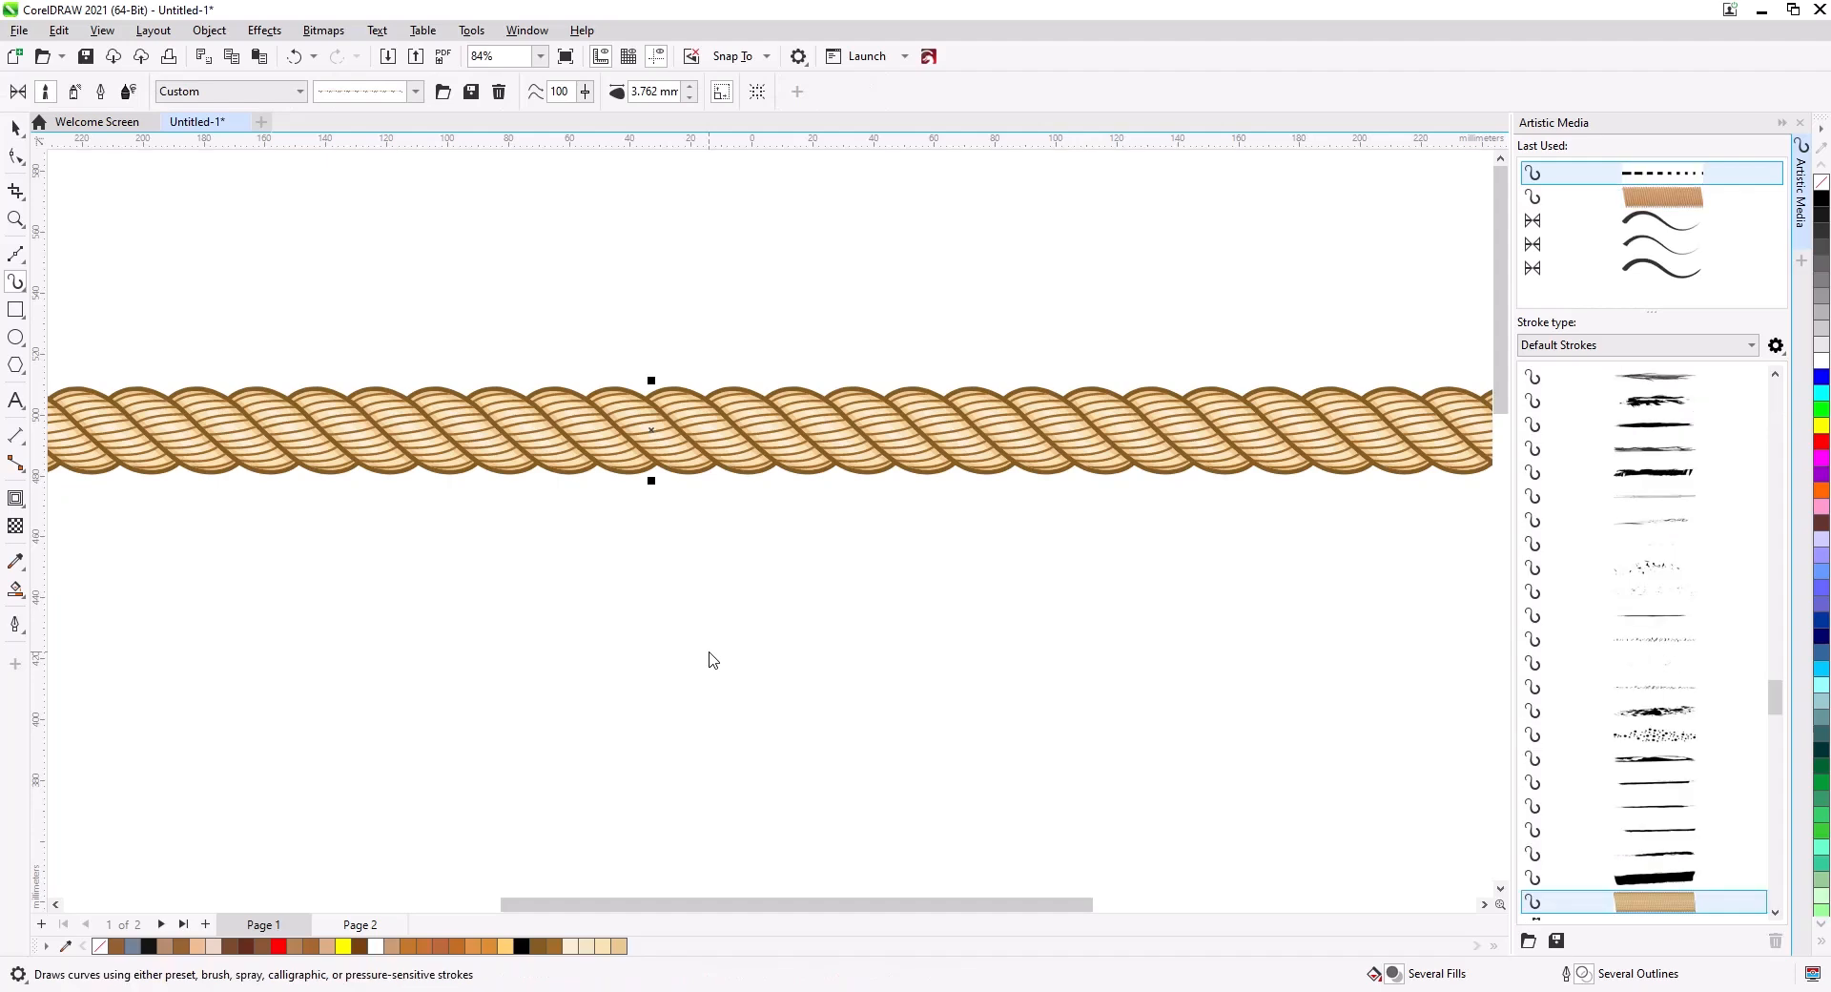
Draw a freehand S-shaped curve with the new rope brush.
scroll(861, 699, "down", 3)
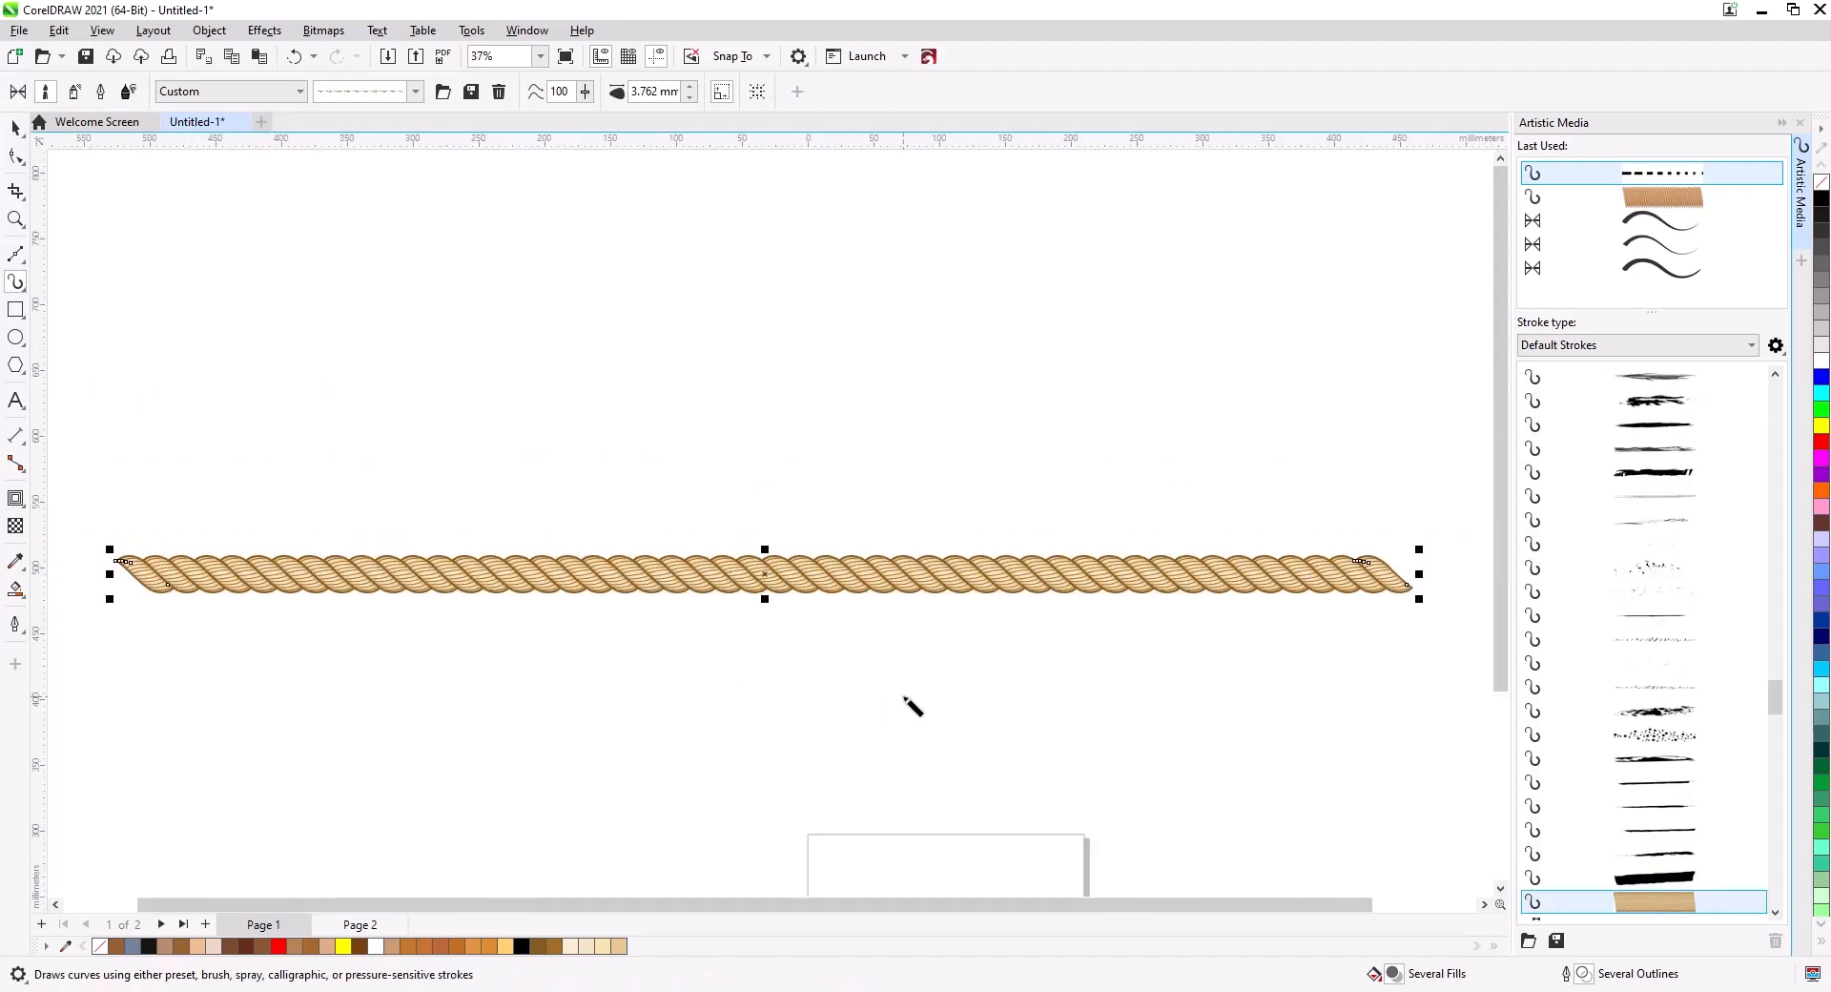
mouse_move(907, 703)
left_mouse_down()
mouse_move(801, 376)
mouse_move(841, 624)
mouse_move(848, 887)
left_mouse_up()
scroll(763, 257, "up", 4)
mouse_move(535, 528)
left_mouse_down()
mouse_move(558, 465)
mouse_move(1266, 452)
left_mouse_up()
scroll(1042, 531, "up", 6)
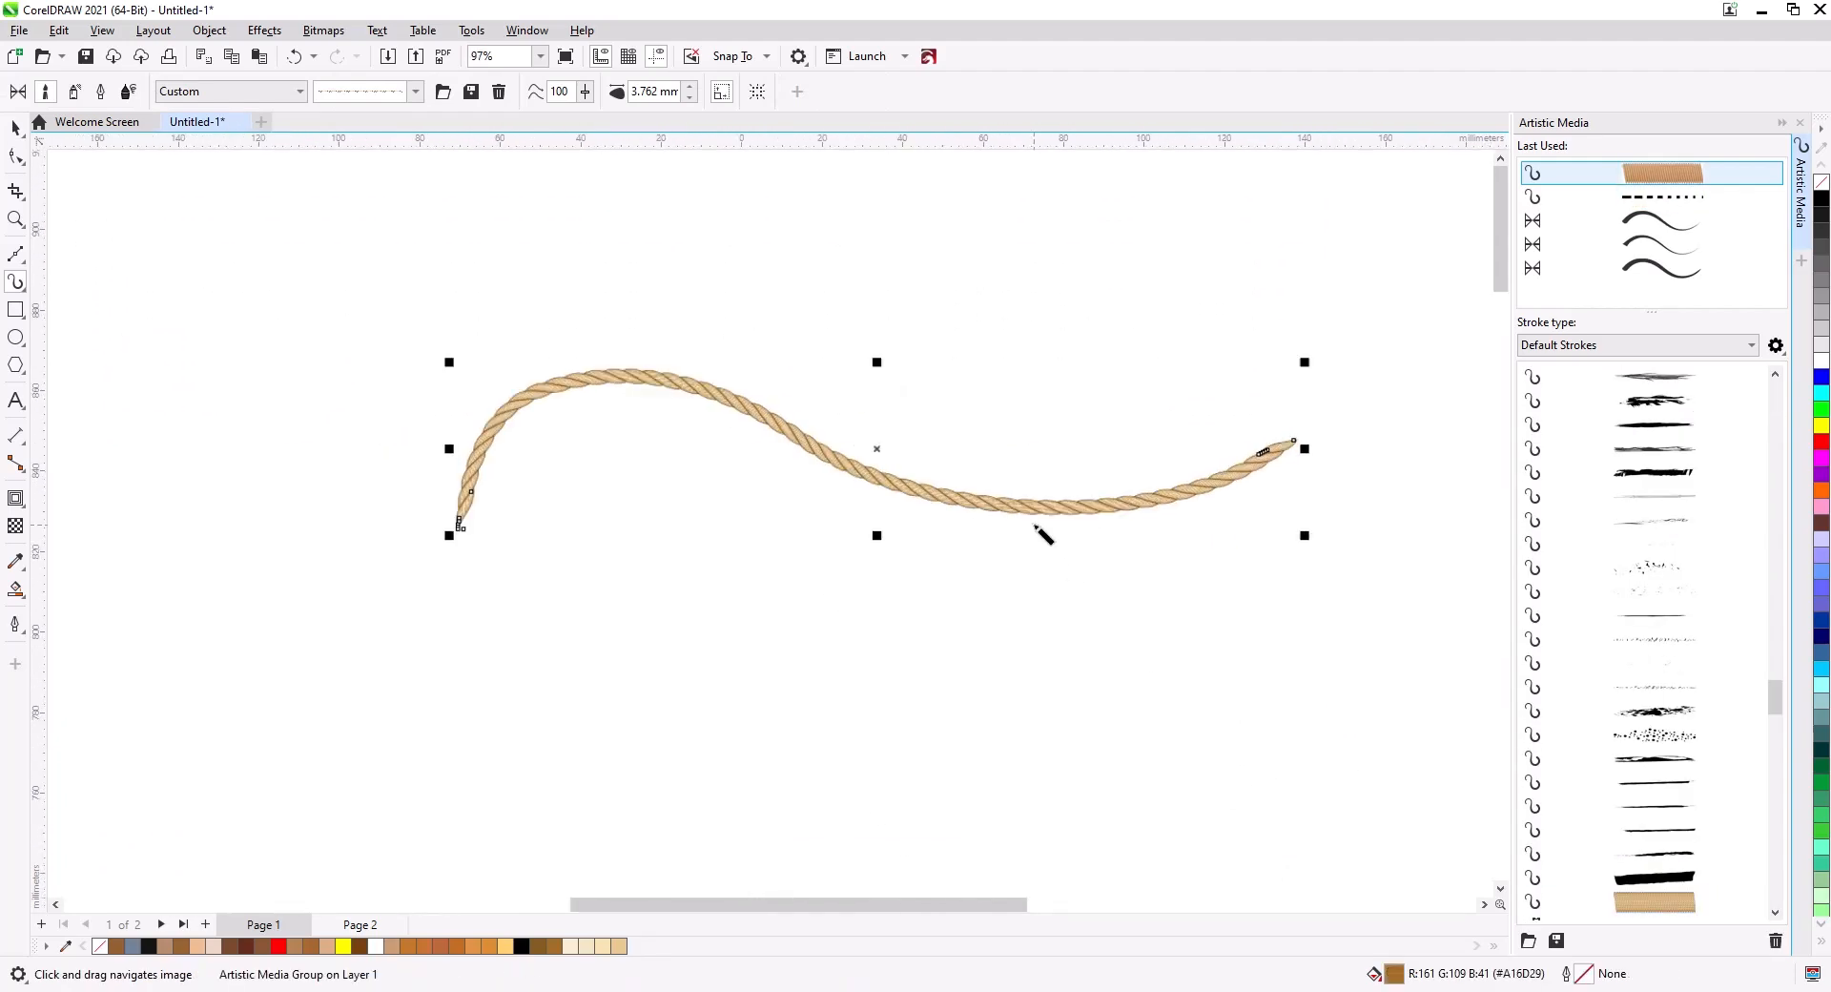
Set the rope stroke width to 6.762 mm.
left_click(689, 86)
left_click(693, 87)
scroll(715, 408, "down", 4)
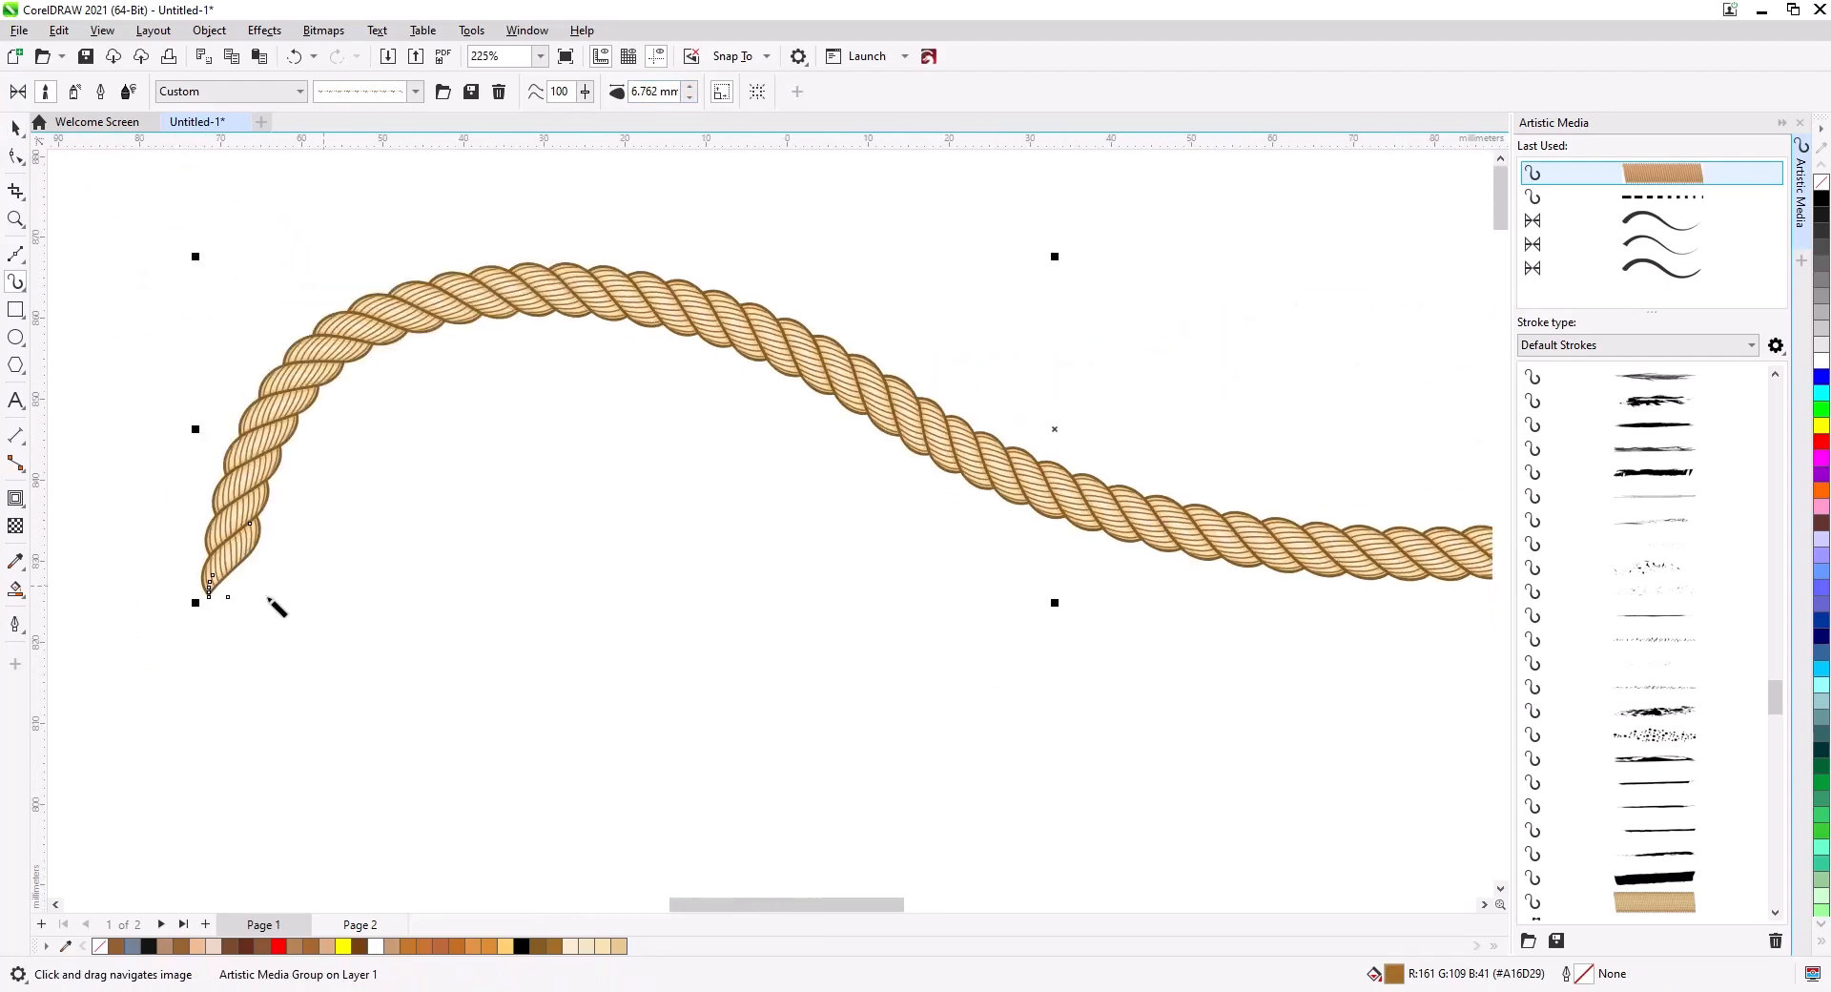
Draw additional freehand strokes with the rope brush.
scroll(548, 467, "down", 3)
mouse_move(214, 748)
left_mouse_down()
mouse_move(335, 676)
mouse_move(504, 797)
left_mouse_up()
mouse_move(688, 671)
left_mouse_down()
mouse_move(763, 799)
mouse_move(915, 784)
left_mouse_up()
left_click_drag(896, 584, 892, 593)
scroll(892, 593, "down", 1)
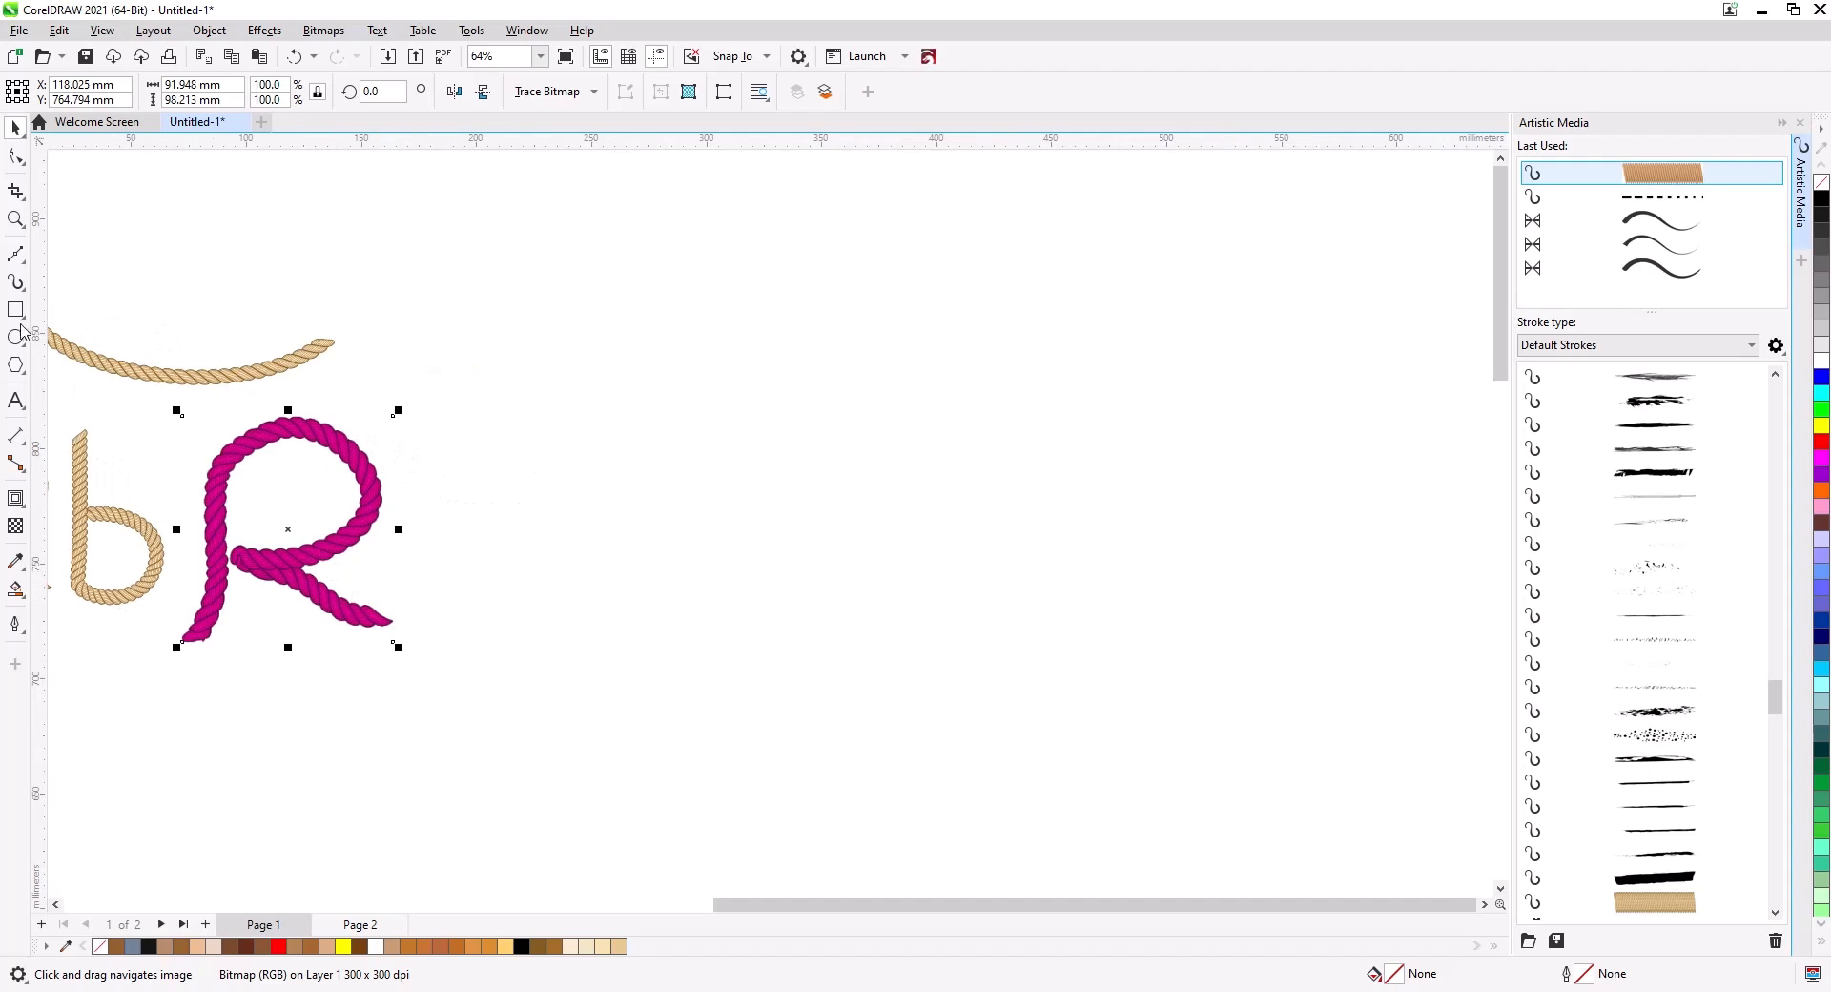
Draw a rectangle about 253 × 177 mm and apply the rope brush stroke to it.
key("F6")
left_click_drag(754, 372, 1336, 779)
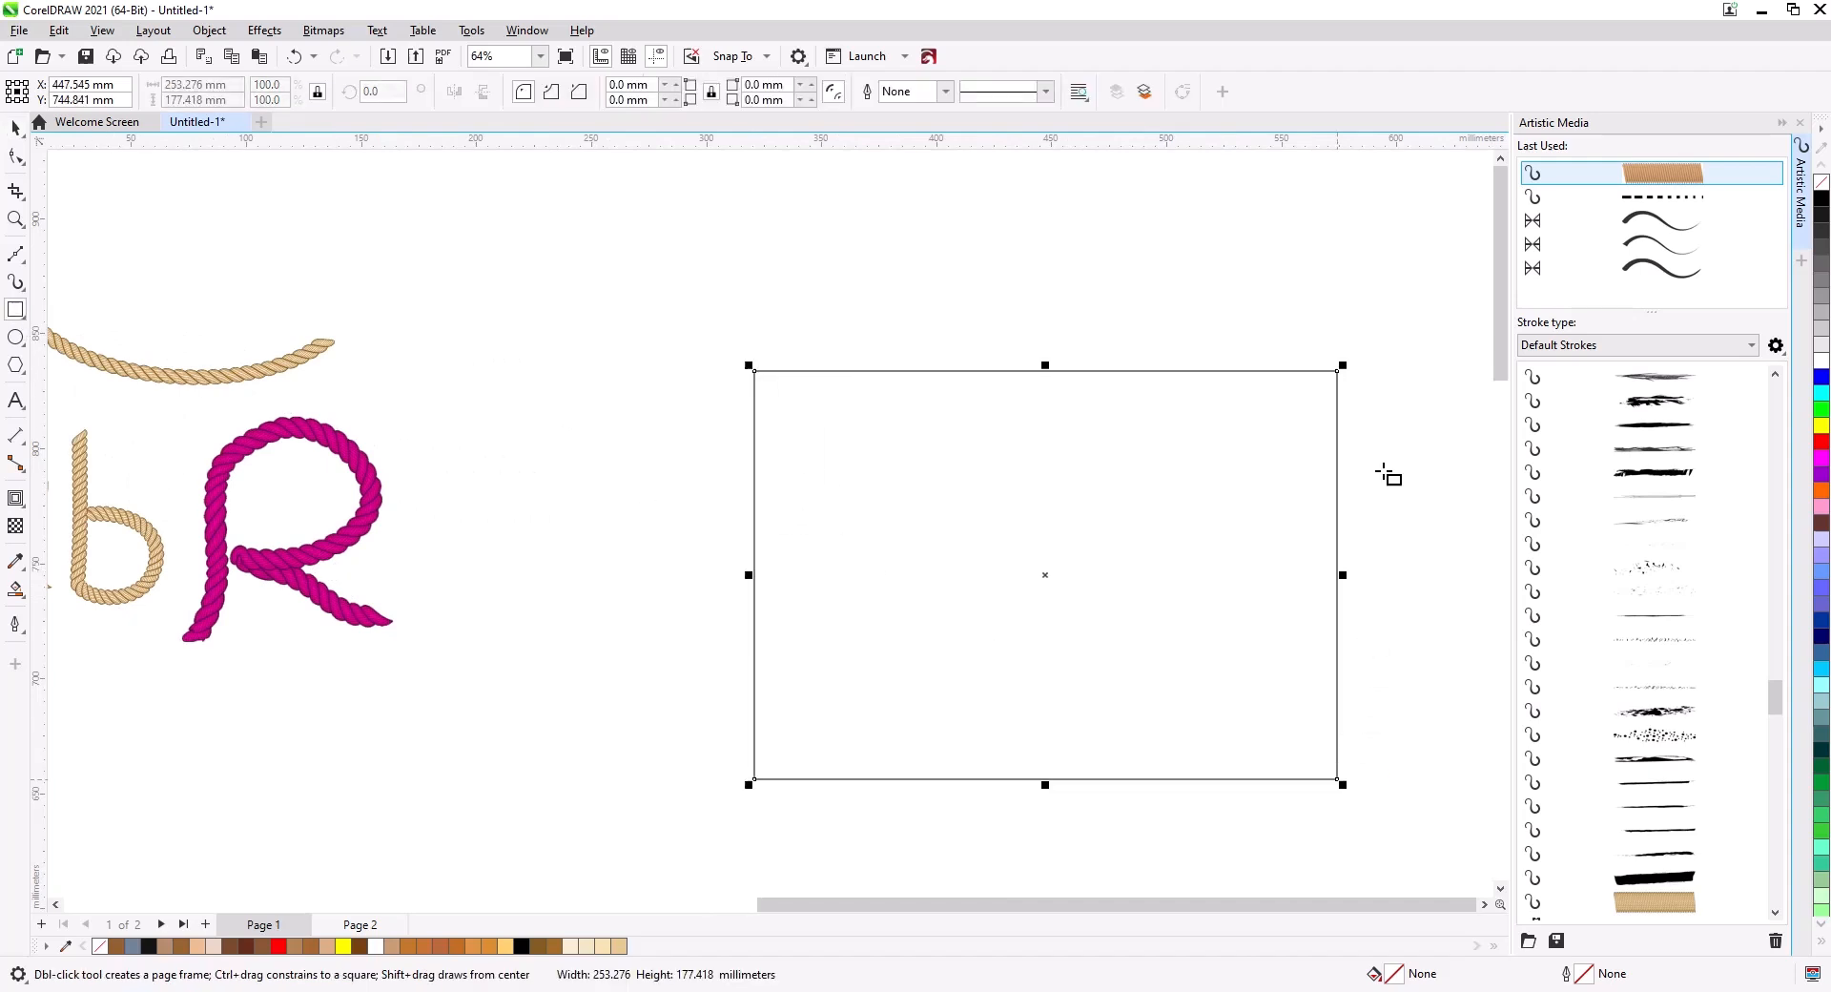
left_click(1662, 177)
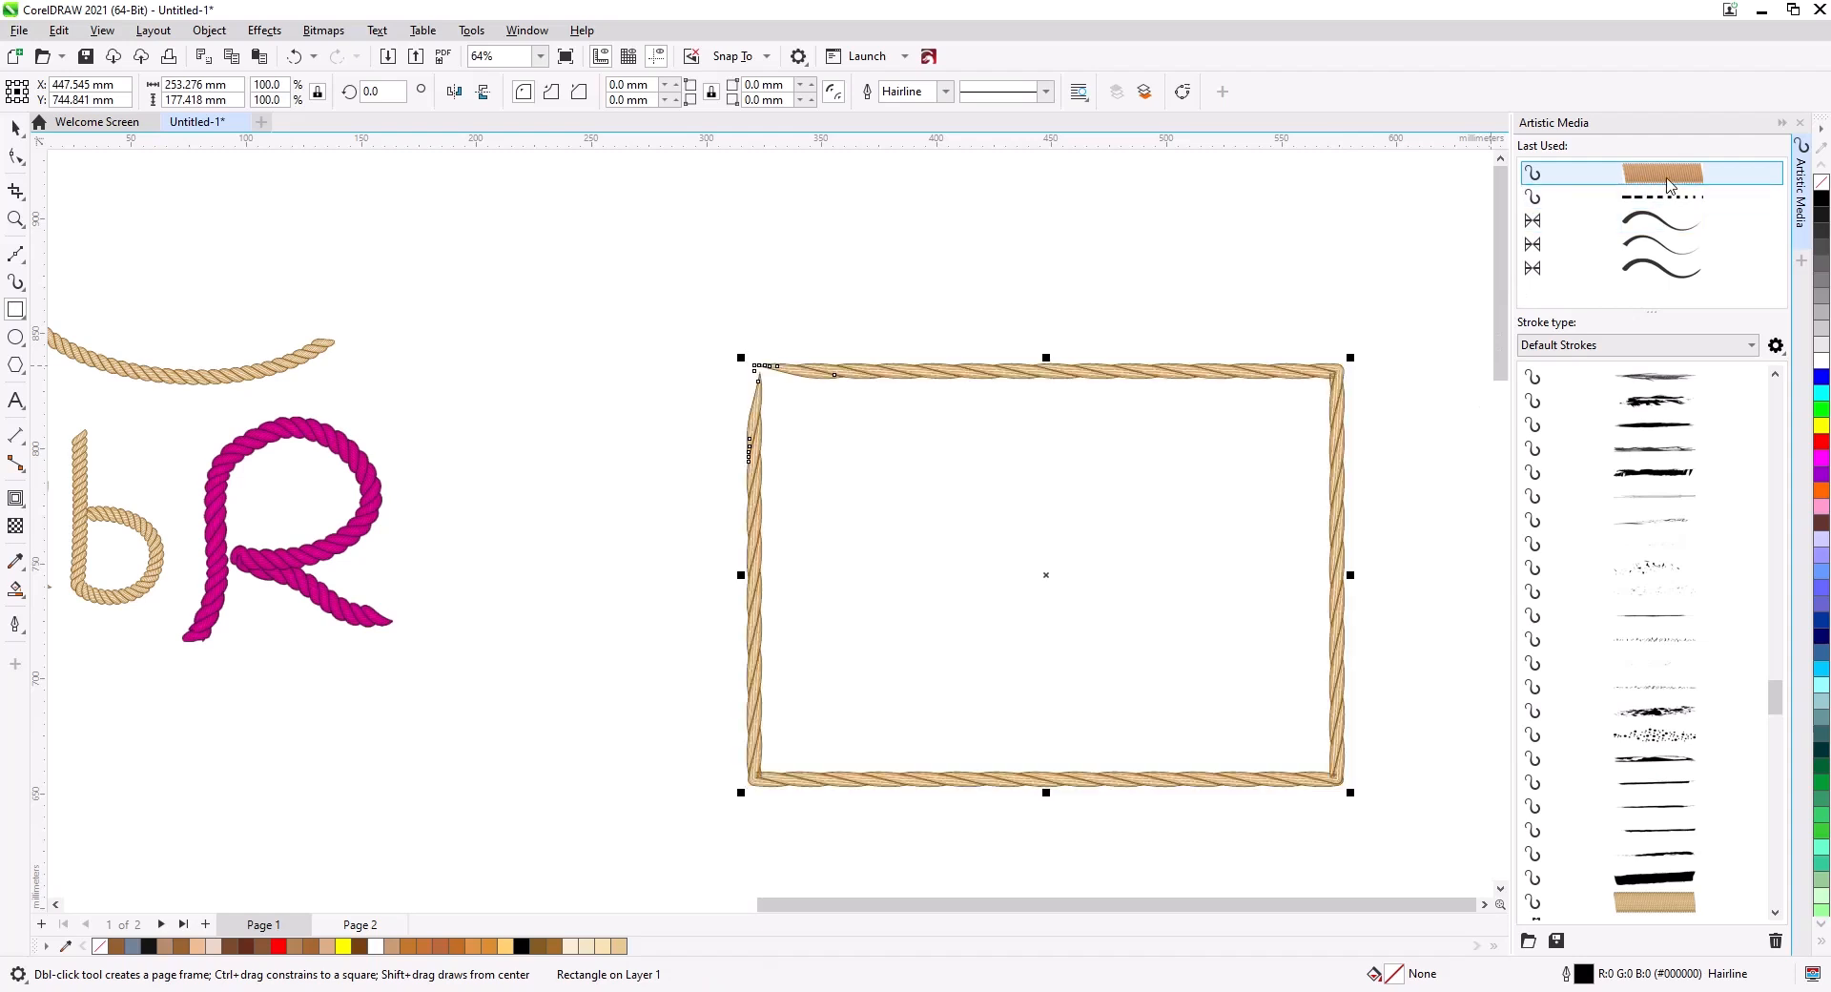
Set the rectangle's rope stroke width to 24.762 mm.
key("i")
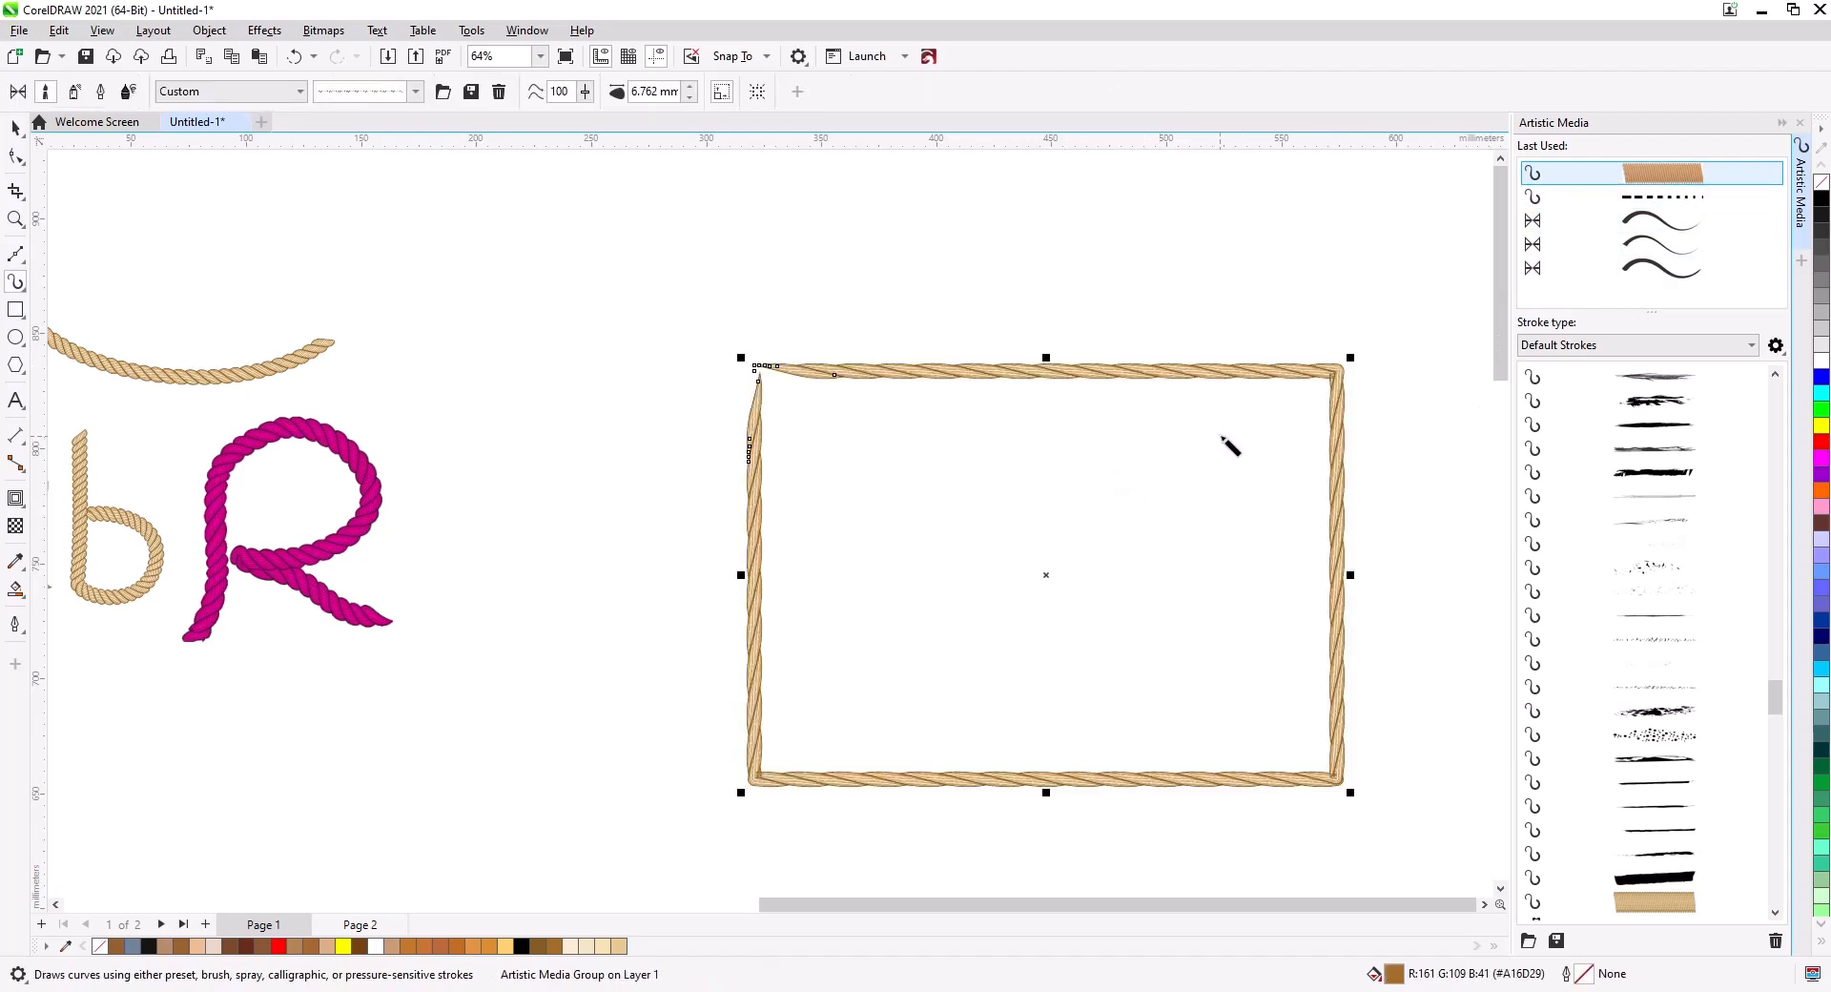
scroll(1230, 446, "up", 1)
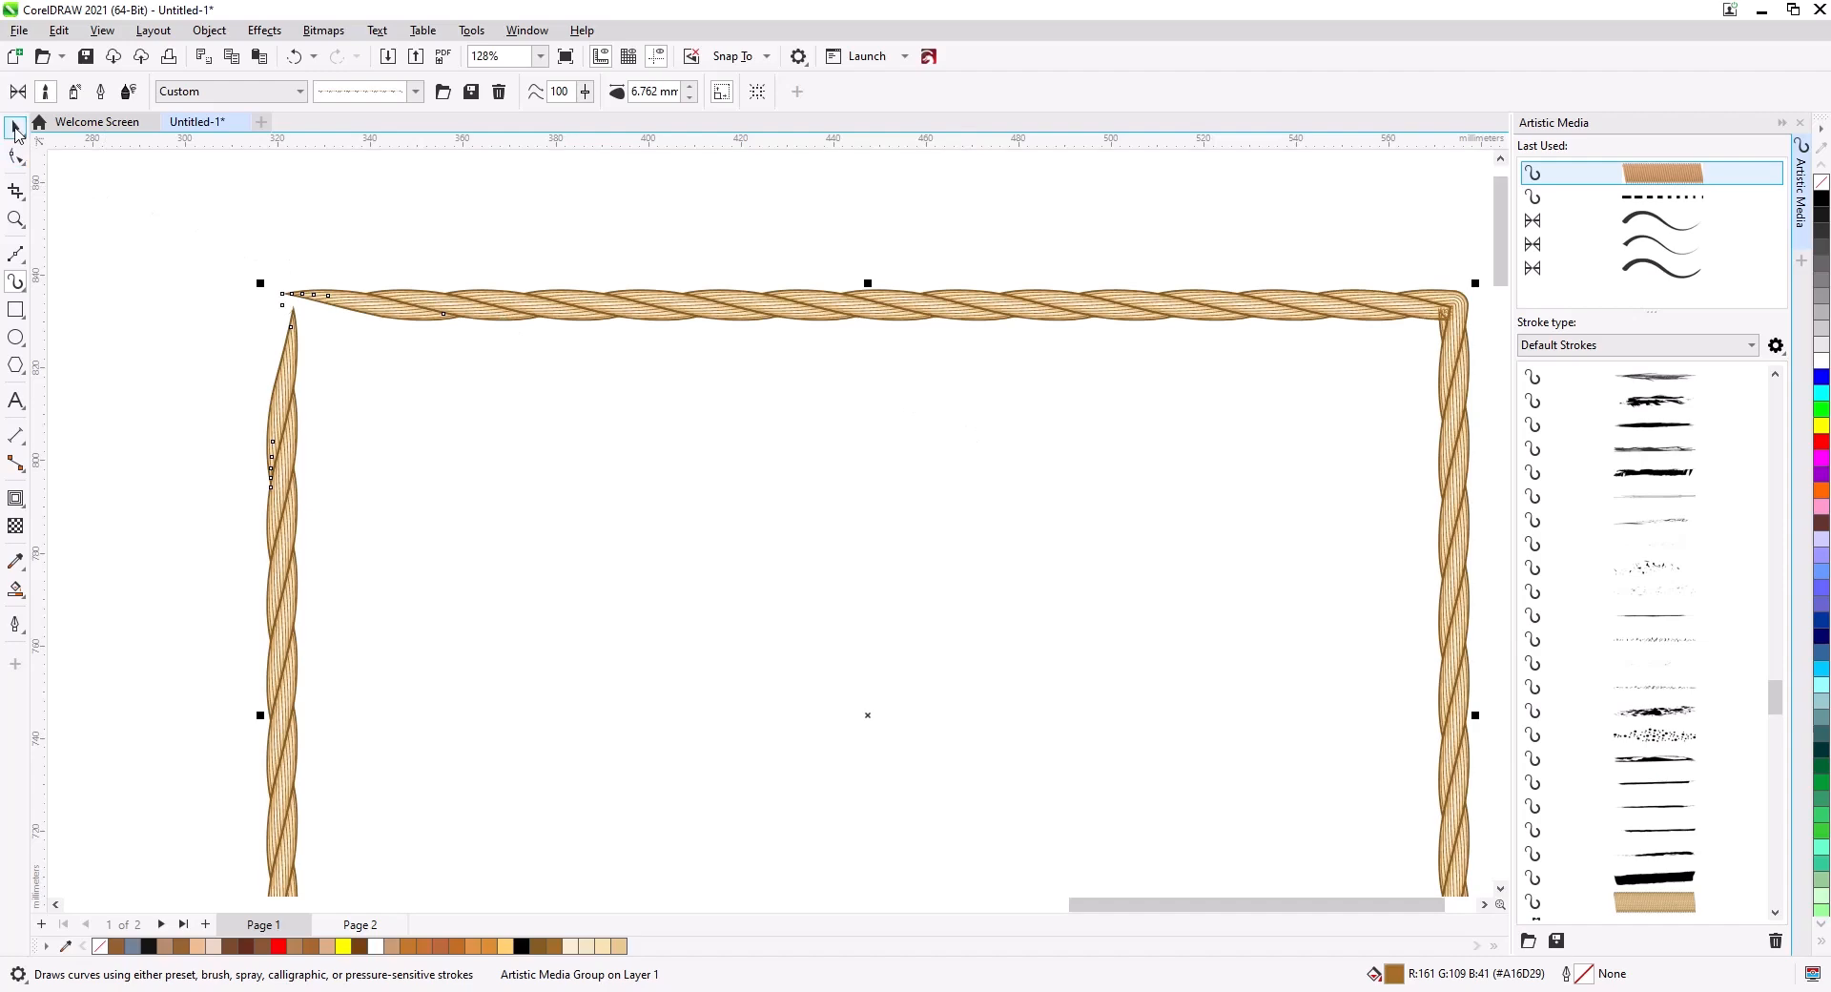
left_click(15, 132)
left_click(688, 87)
scroll(558, 413, "down", 1)
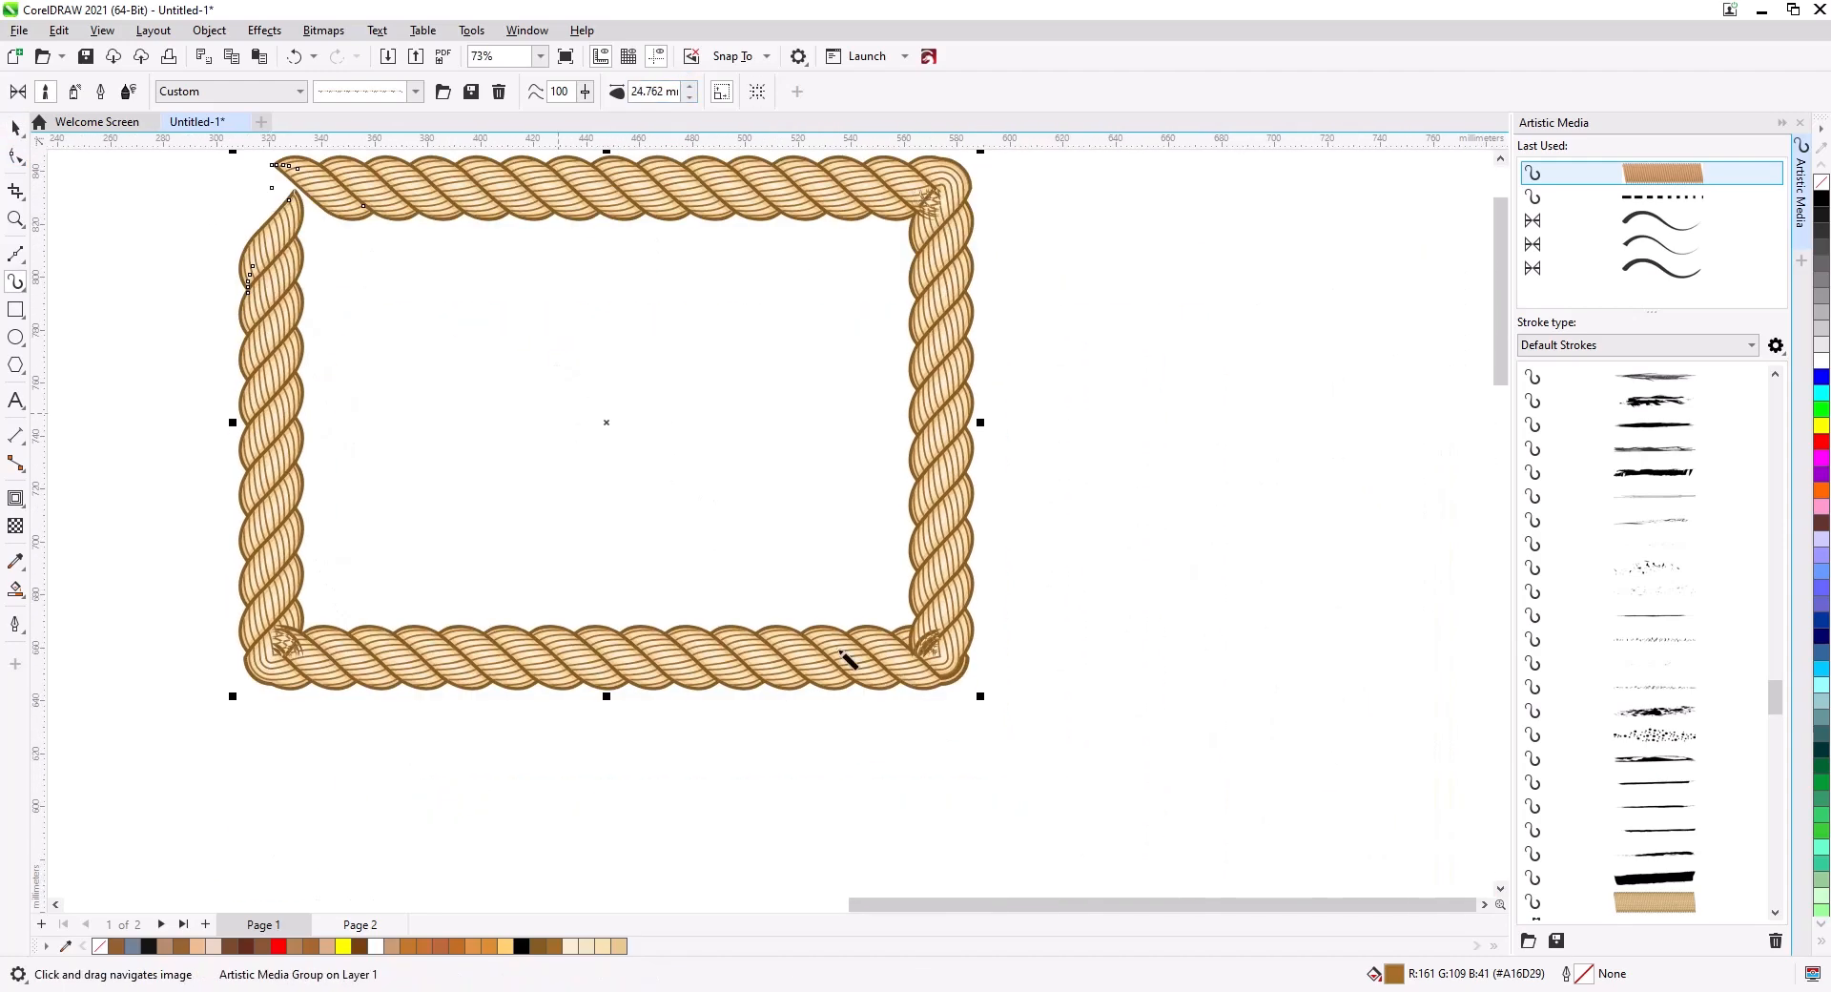
Round the rectangle's corners to about 22.4 mm with the Shape tool.
left_click(15, 128)
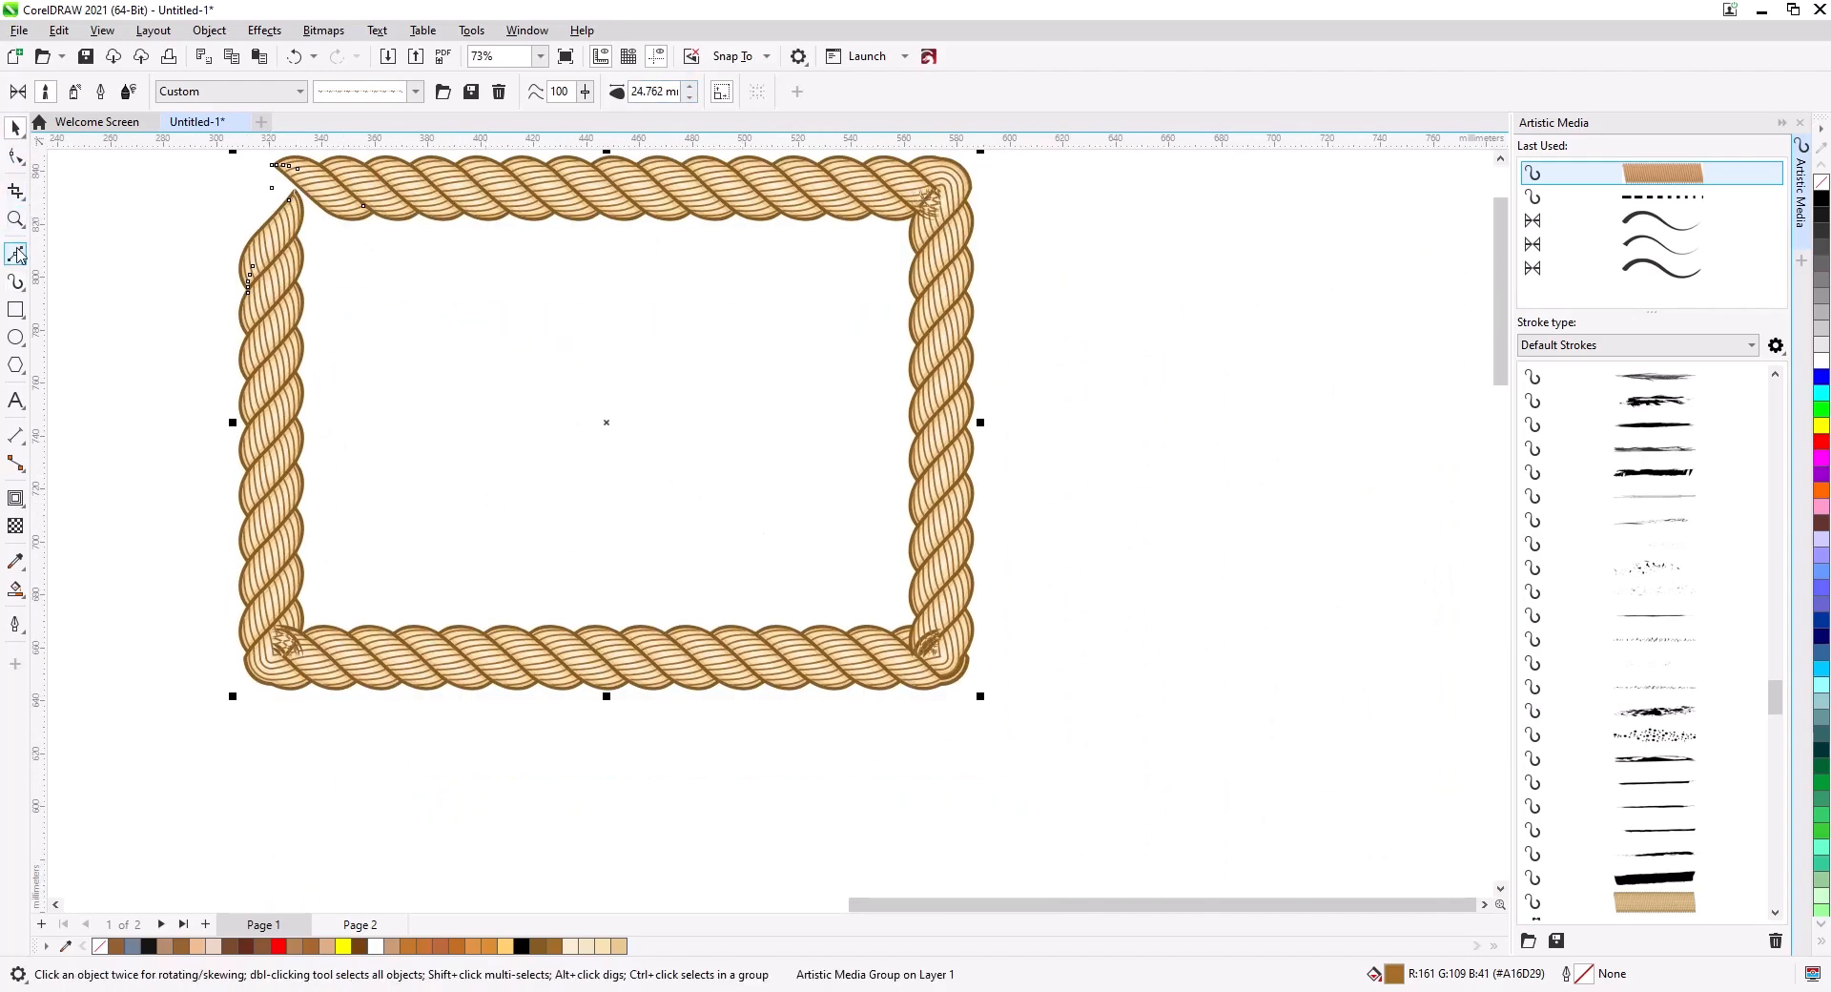
left_click(21, 160)
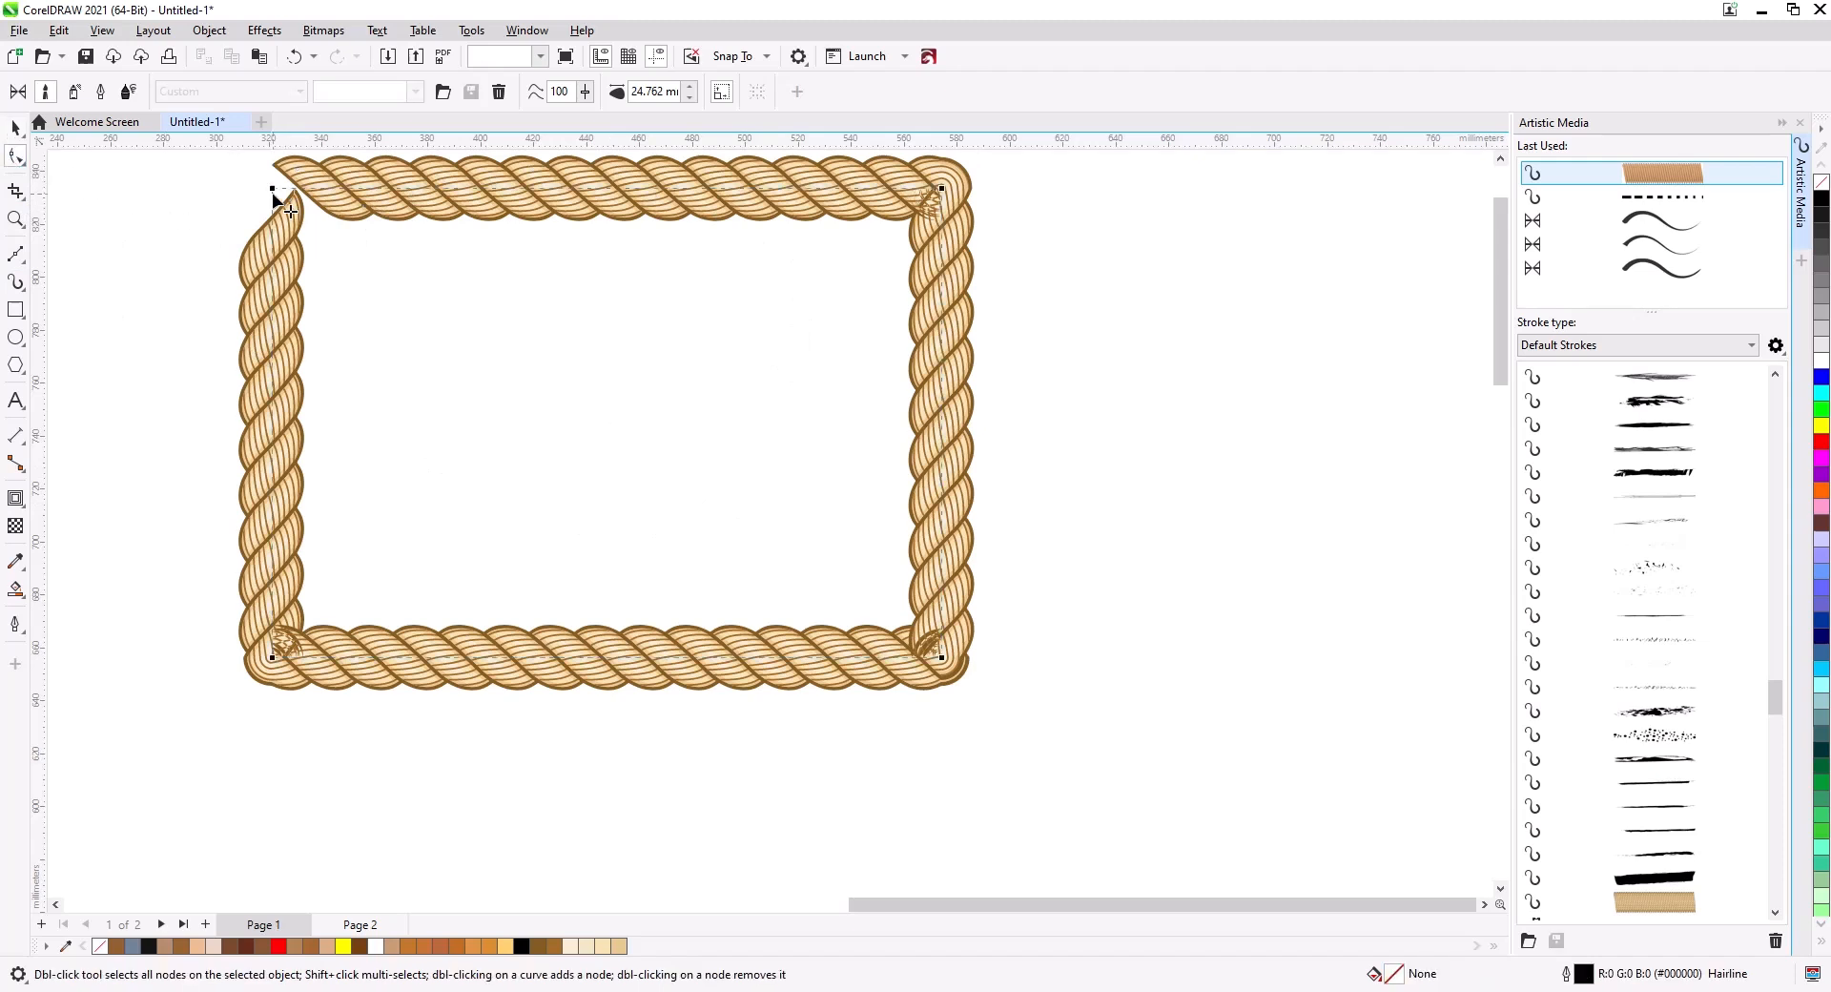
left_click(272, 192)
mouse_move(267, 213)
left_mouse_down()
mouse_move(260, 290)
mouse_move(273, 247)
left_mouse_up()
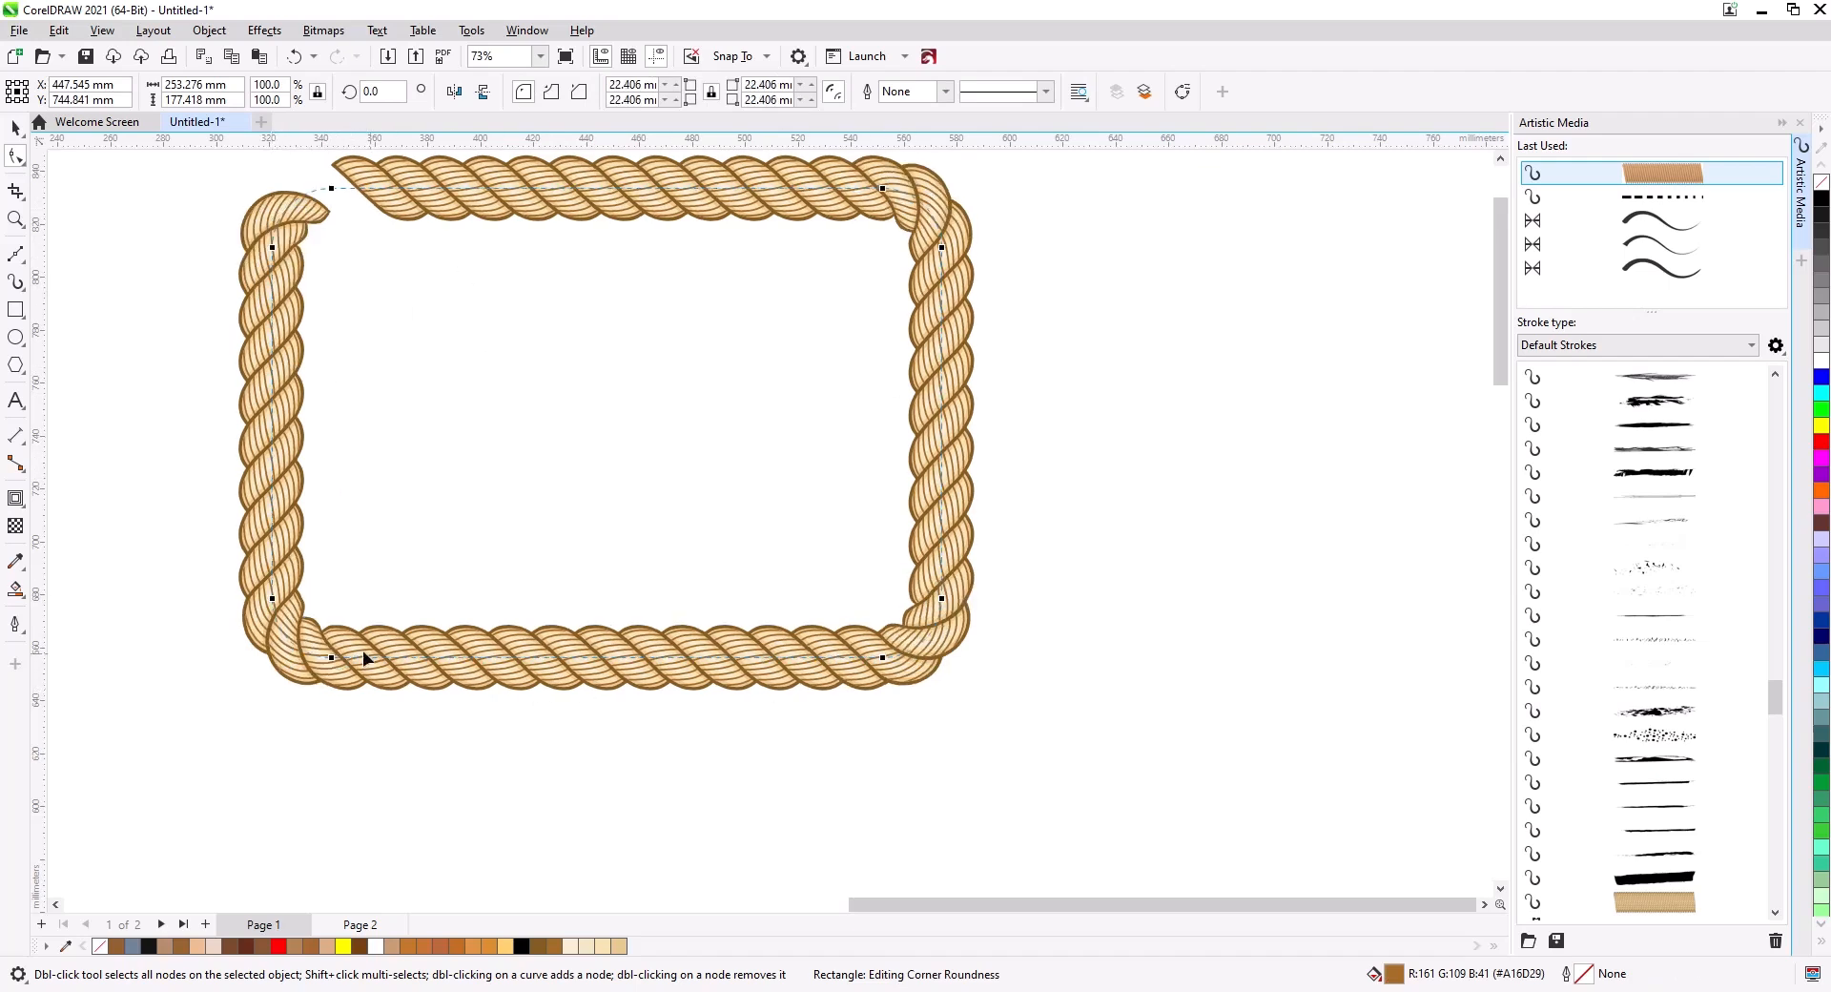
left_click(16, 129)
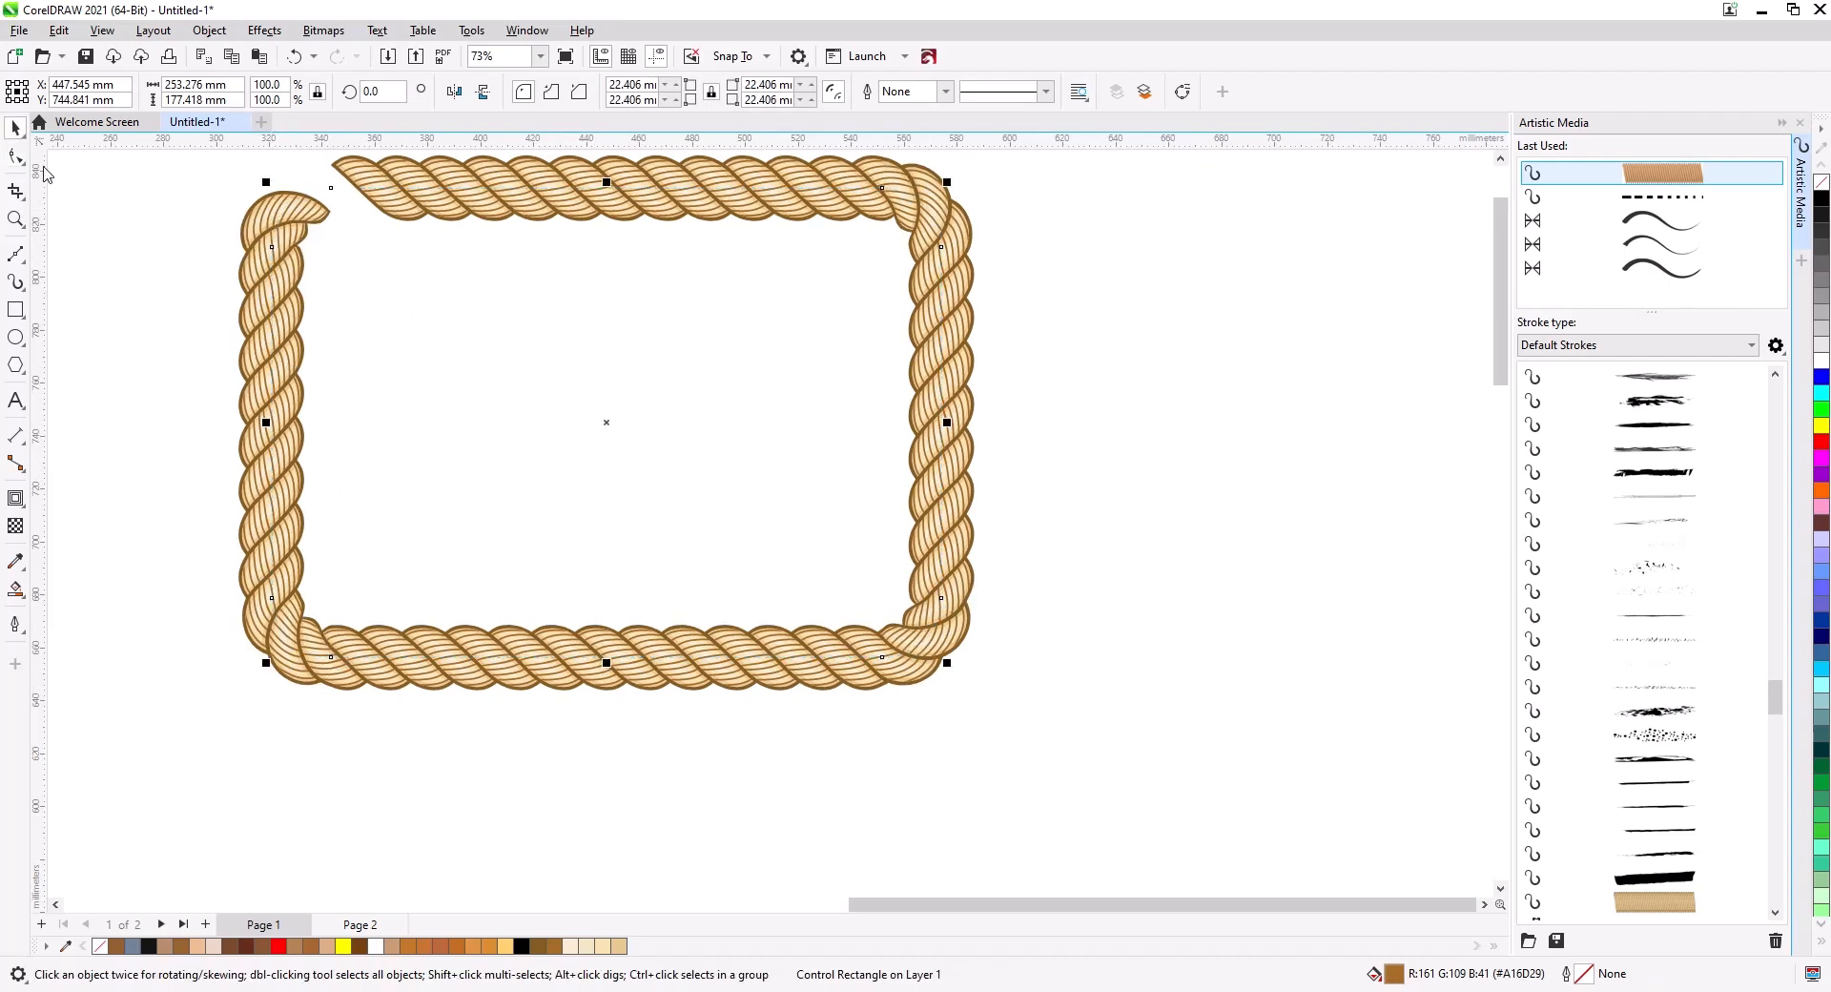
Break the rope frame apart from its control rectangle, delete the rectangle, and reposition the frame.
right_click(940, 575)
left_click(1001, 584)
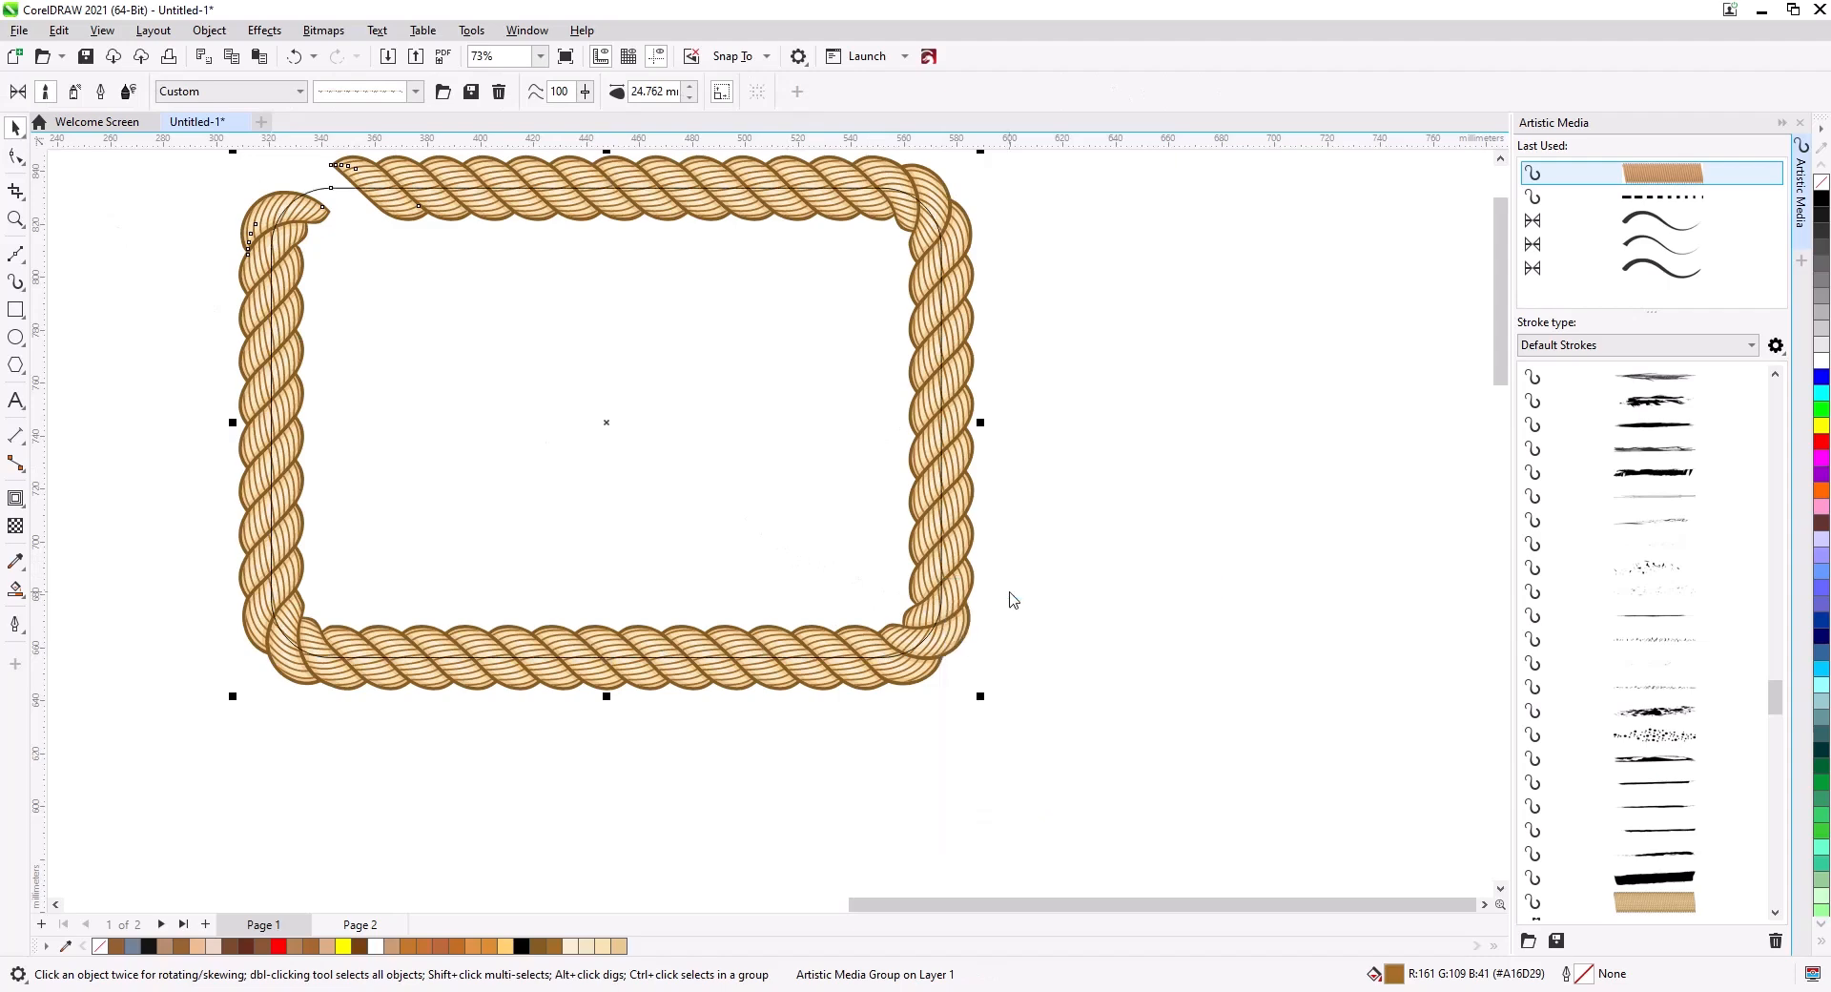
left_click(953, 633)
left_click_drag(953, 633, 1440, 636)
left_click_drag(748, 675, 505, 677)
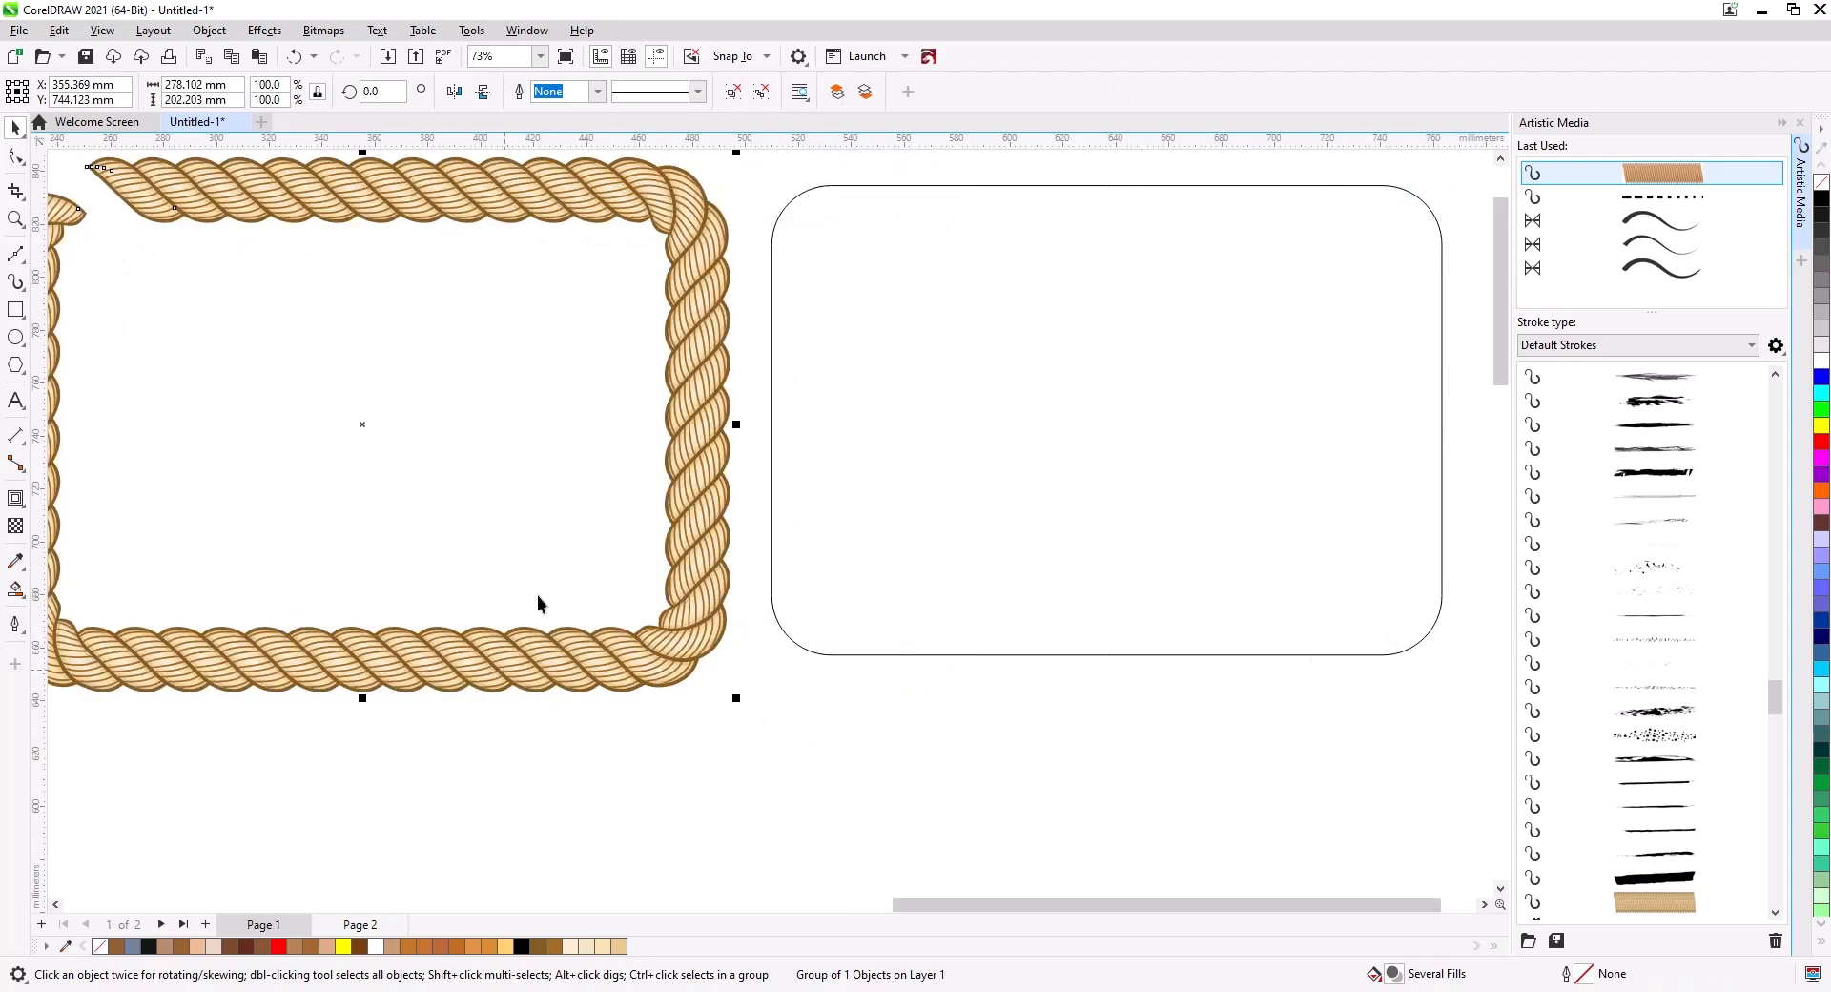
left_click(908, 623)
left_click(910, 654)
key("Delete")
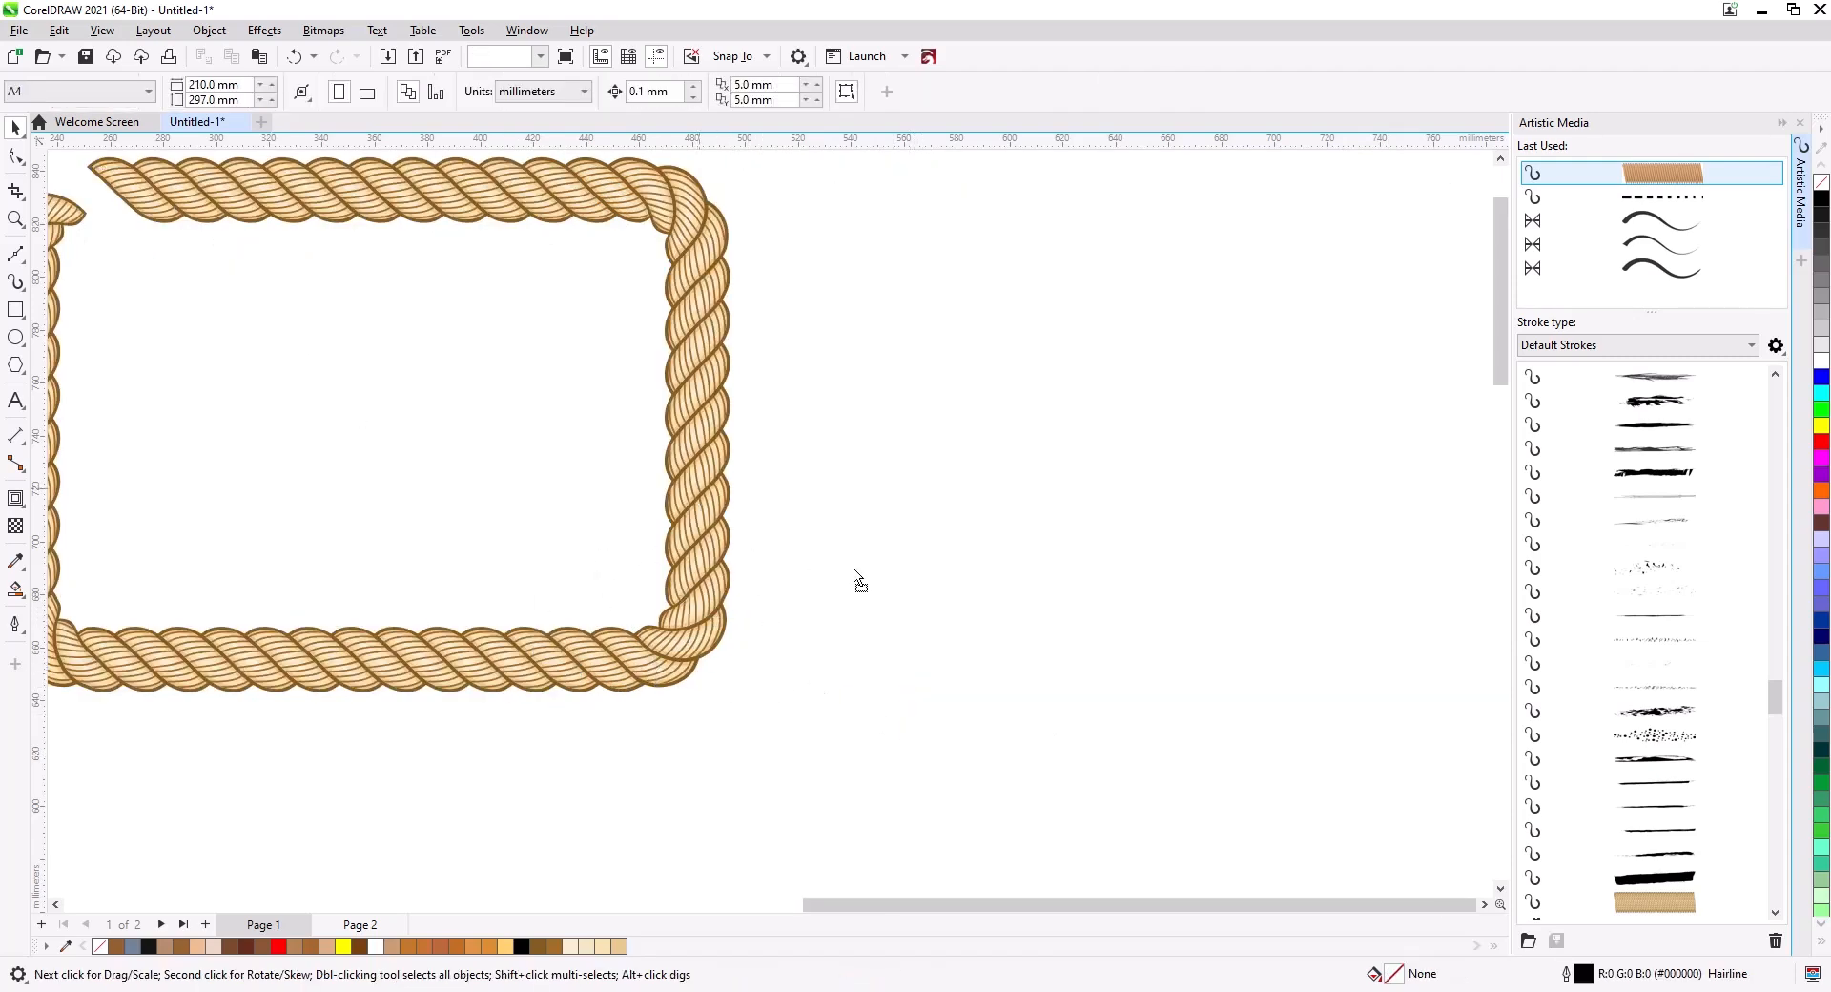
left_click_drag(706, 501, 1123, 593)
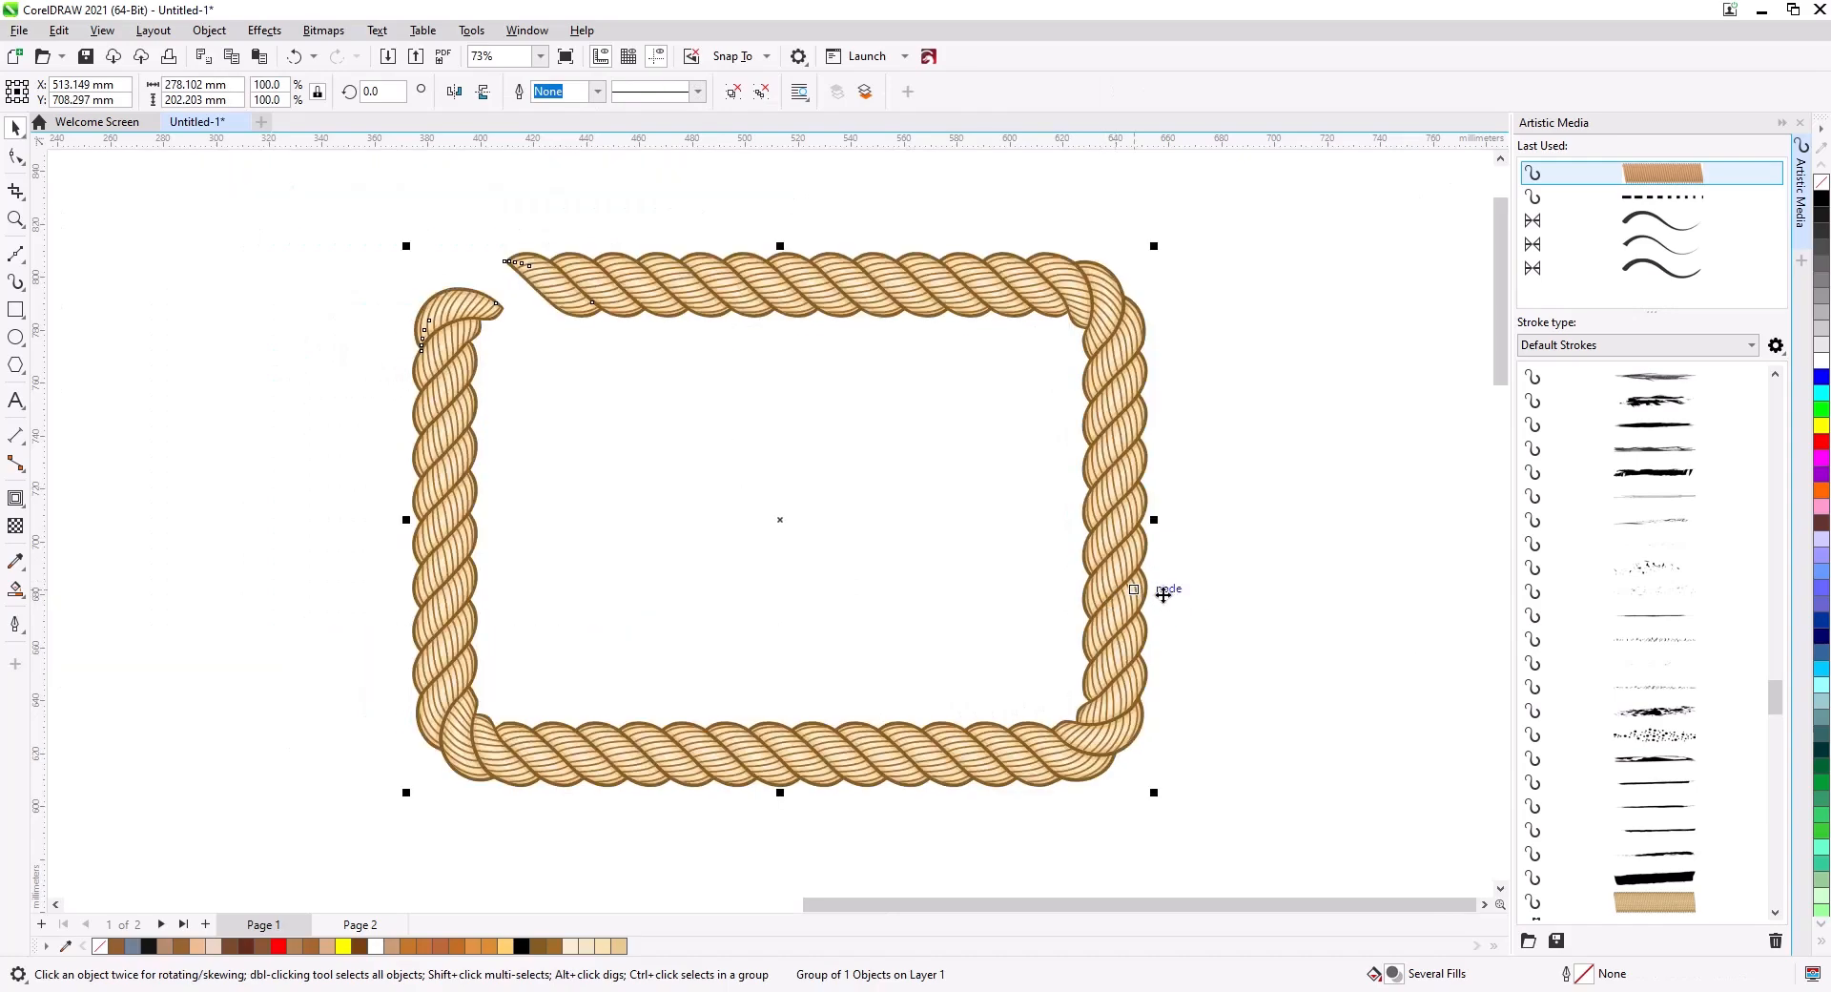